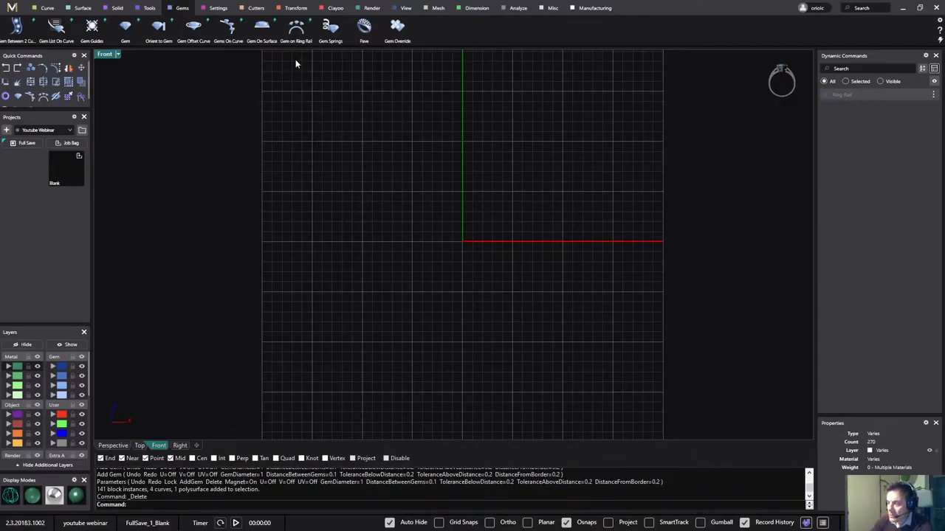
pyautogui.click(216, 9)
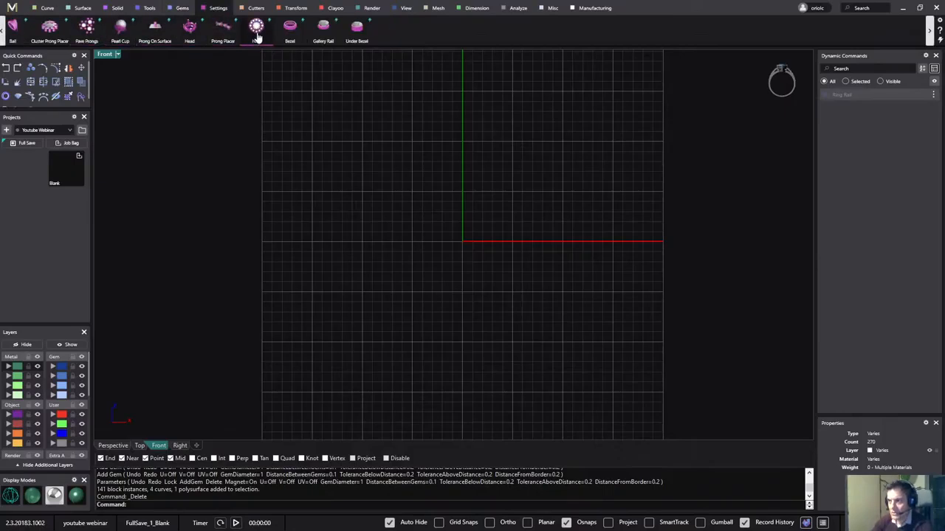
pyautogui.click(183, 11)
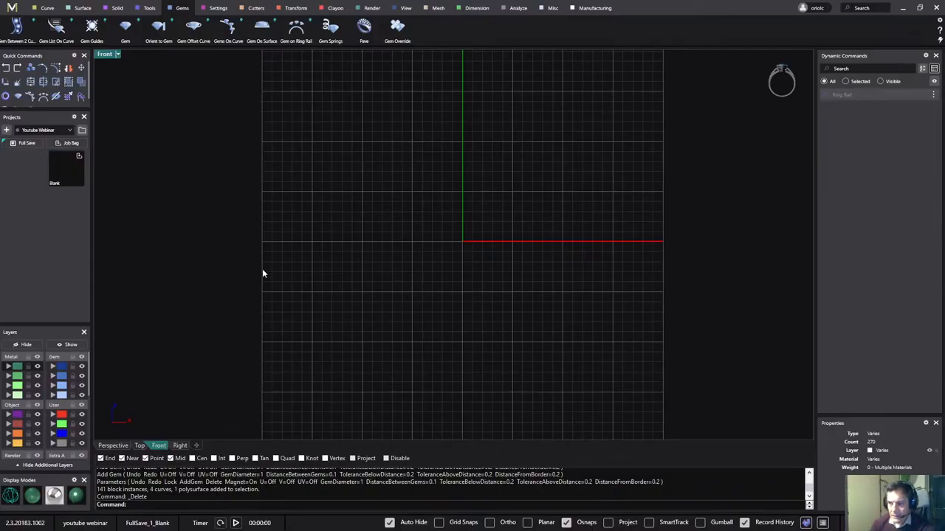
# - Create a ring rail with US finger size 7
pyautogui.click(5, 97)
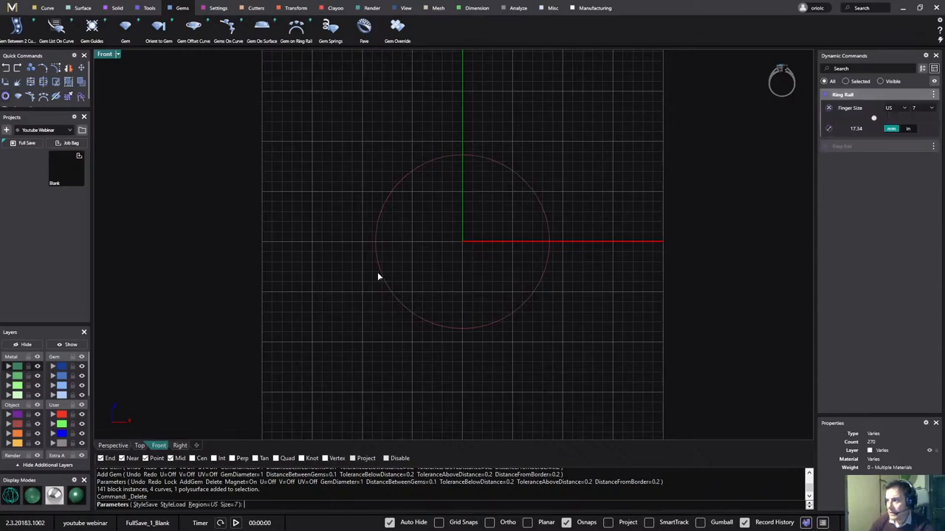
pyautogui.click(122, 447)
pyautogui.moveTo(325, 336); pyautogui.dragTo(552, 318, button='right')
pyautogui.scroll(6, 490, 327)
pyautogui.rightClick(557, 316)
pyautogui.scroll(-3, 560, 304)
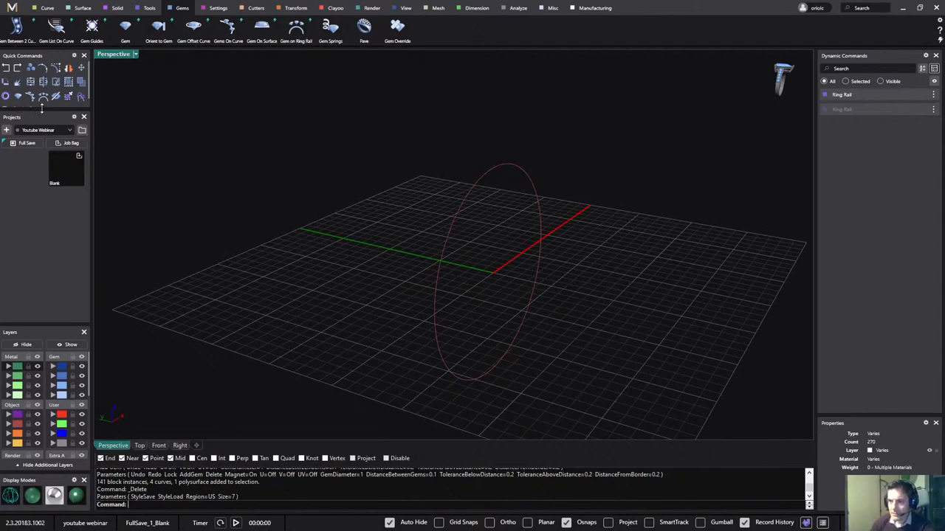
# - Place a profile at the top of the ring rail using shank library shape 05
pyautogui.moveTo(45, 109); pyautogui.dragTo(43, 123)
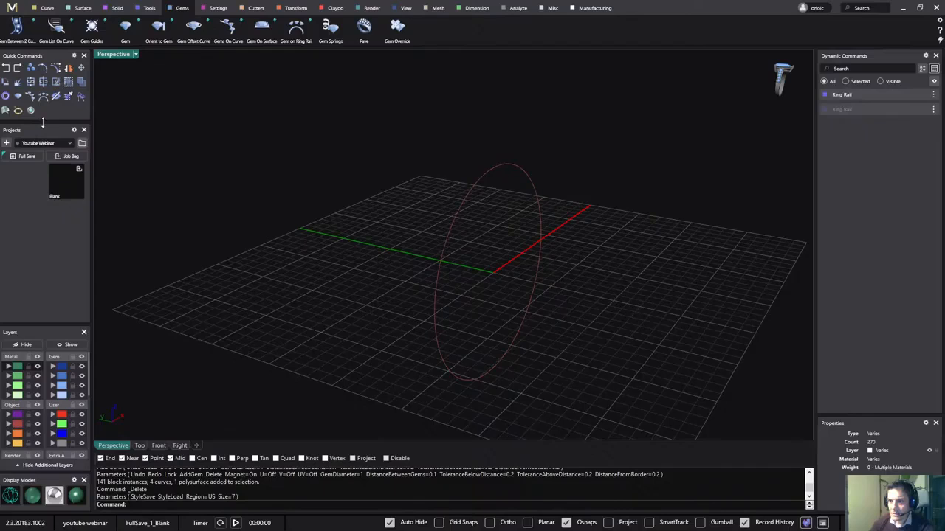
pyautogui.click(81, 98)
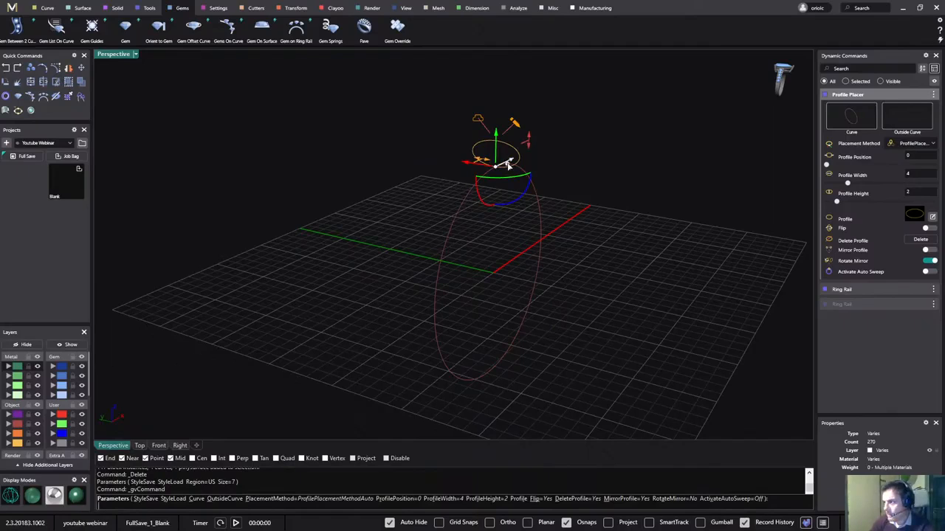
pyautogui.moveTo(465, 271); pyautogui.dragTo(499, 259, button='right')
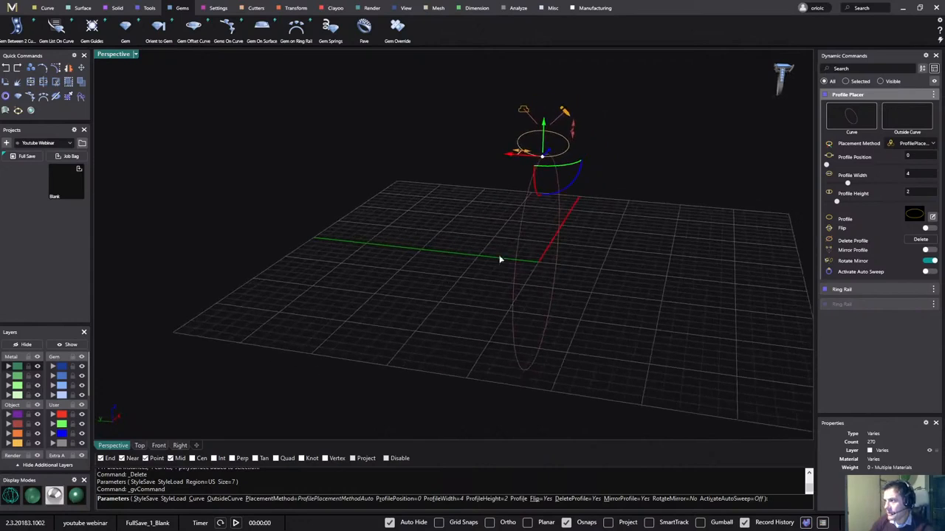
pyautogui.click(916, 216)
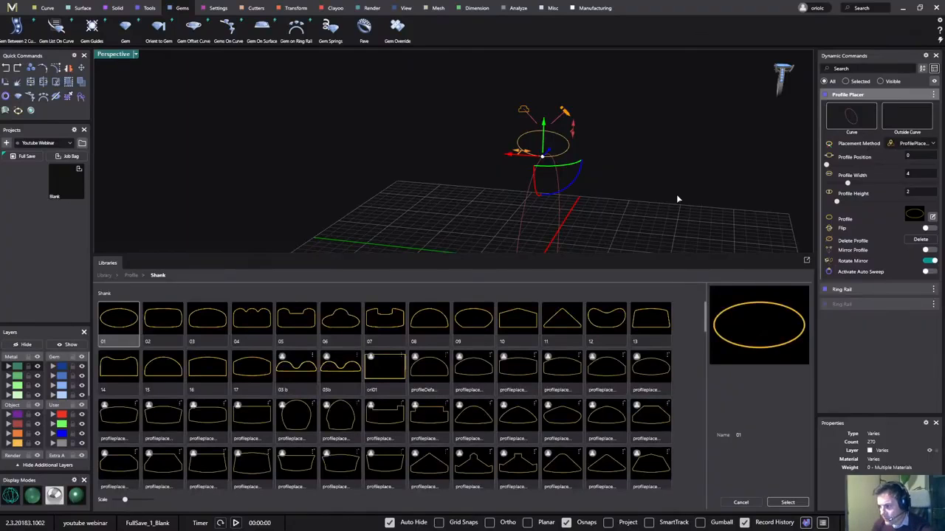
pyautogui.click(293, 322)
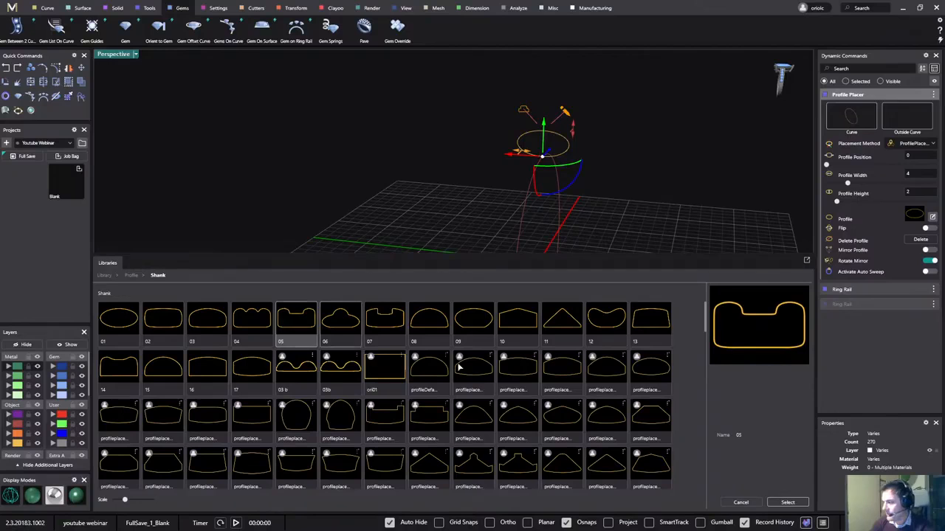
pyautogui.click(787, 502)
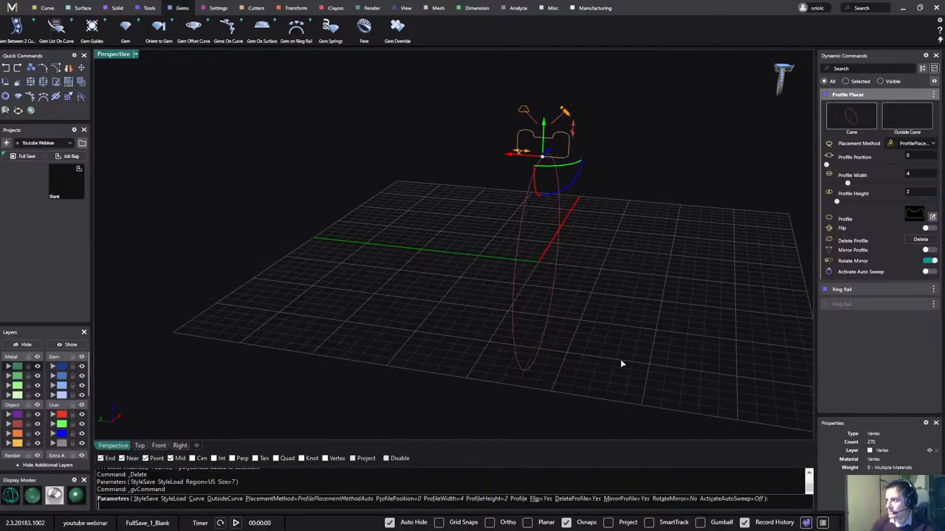
# - Widen the placed shank profile to 5.2 mm, keeping it centred on the rail
pyautogui.moveTo(621, 364); pyautogui.dragTo(633, 354, button='right')
pyautogui.scroll(-3, 629, 301)
pyautogui.keyDown('shift'); pyautogui.moveTo(623, 283); pyautogui.dragTo(599, 330, button='right'); pyautogui.keyUp('shift')
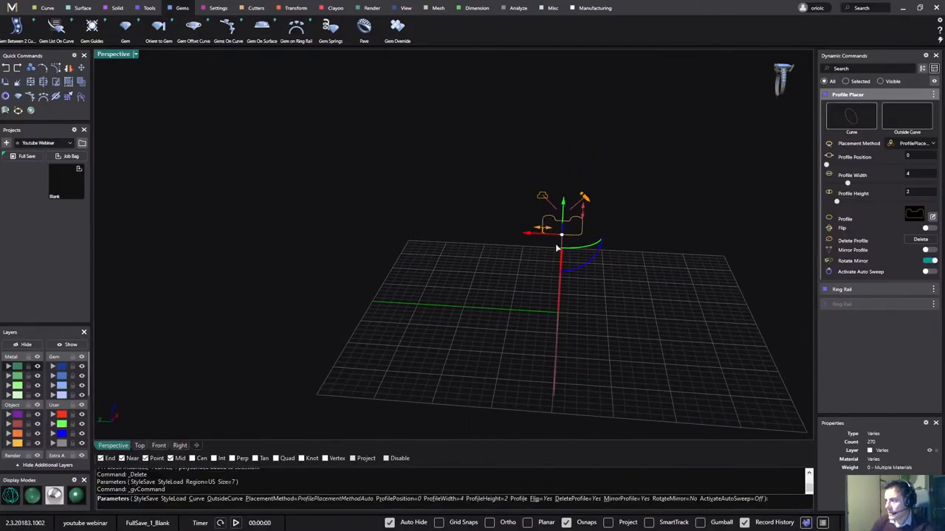
pyautogui.scroll(4, 561, 246)
pyautogui.scroll(3, 532, 242)
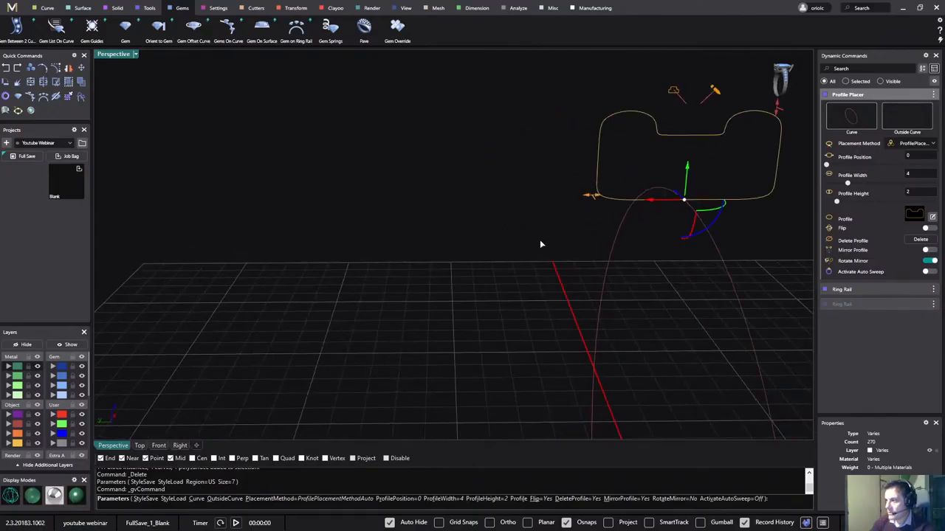
pyautogui.click(180, 445)
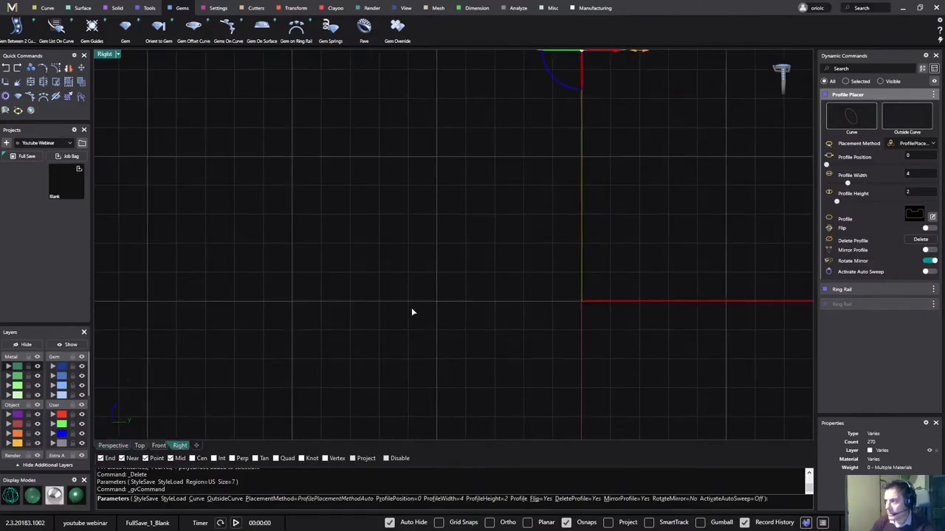
pyautogui.scroll(-6, 413, 312)
pyautogui.moveTo(477, 294); pyautogui.dragTo(471, 378, button='right')
pyautogui.scroll(8, 458, 238)
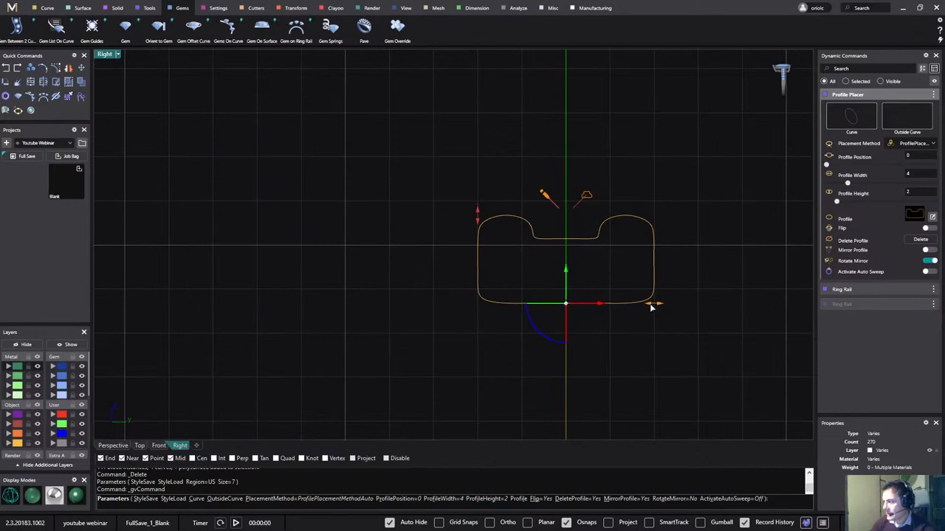
pyautogui.moveTo(654, 304); pyautogui.dragTo(708, 310)
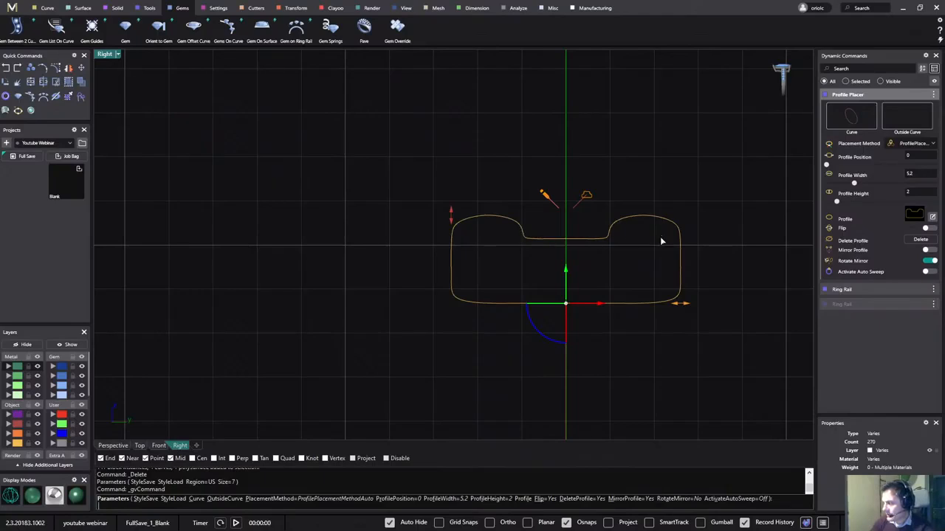
# - Reshape the shank profile in the Profile Editor by moving control points outward to widen the central channel and narrow the rounded side ridges
pyautogui.click(544, 198)
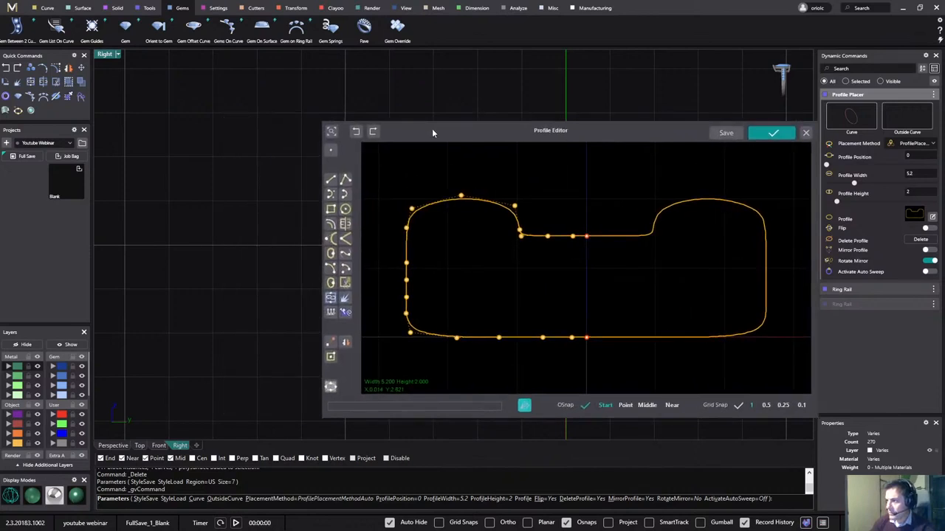
pyautogui.moveTo(423, 96); pyautogui.dragTo(155, 91, button='right')
pyautogui.moveTo(201, 120); pyautogui.dragTo(138, 126, button='right')
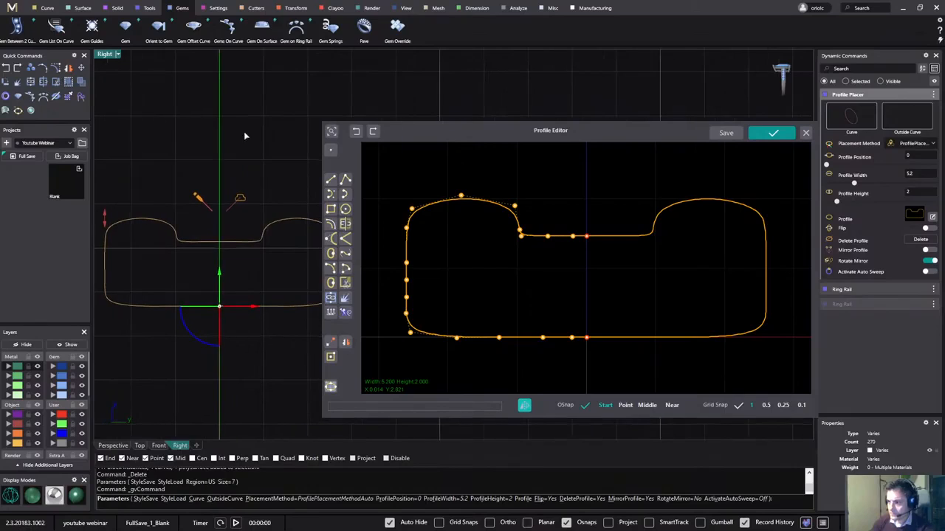
pyautogui.moveTo(485, 131); pyautogui.dragTo(553, 132)
pyautogui.moveTo(307, 136); pyautogui.dragTo(328, 139, button='right')
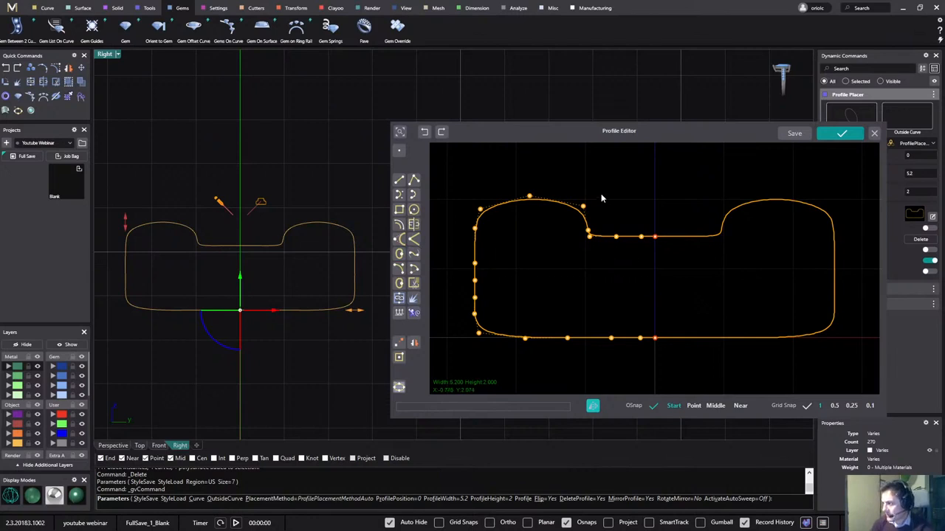
pyautogui.moveTo(602, 190); pyautogui.dragTo(543, 235)
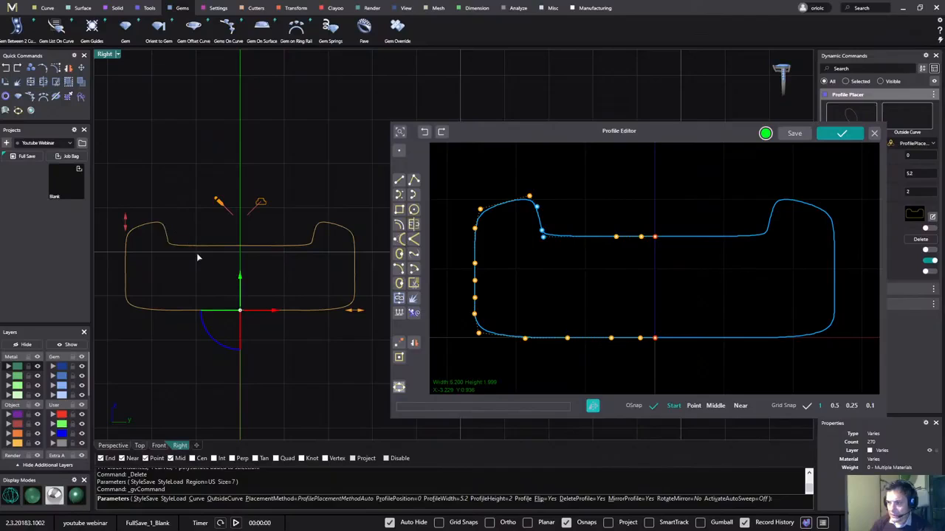
pyautogui.moveTo(529, 197); pyautogui.dragTo(509, 197)
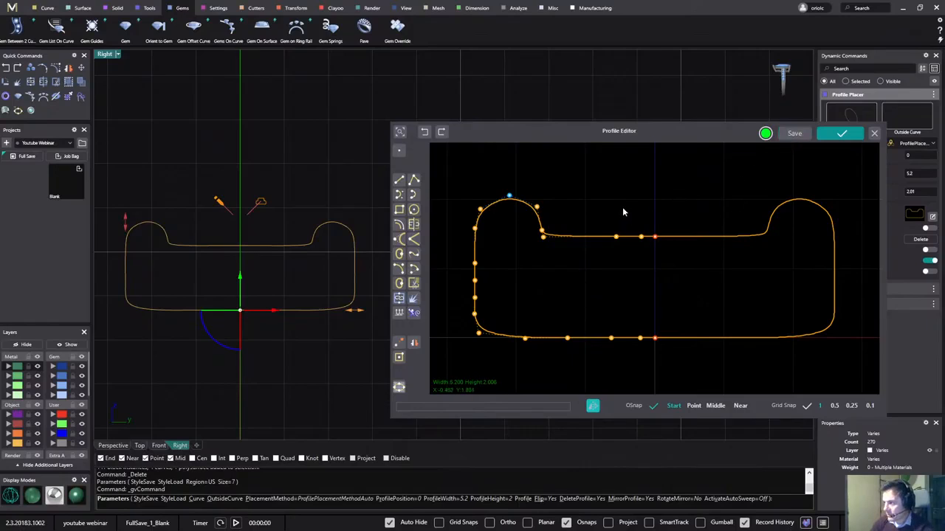
pyautogui.click(794, 133)
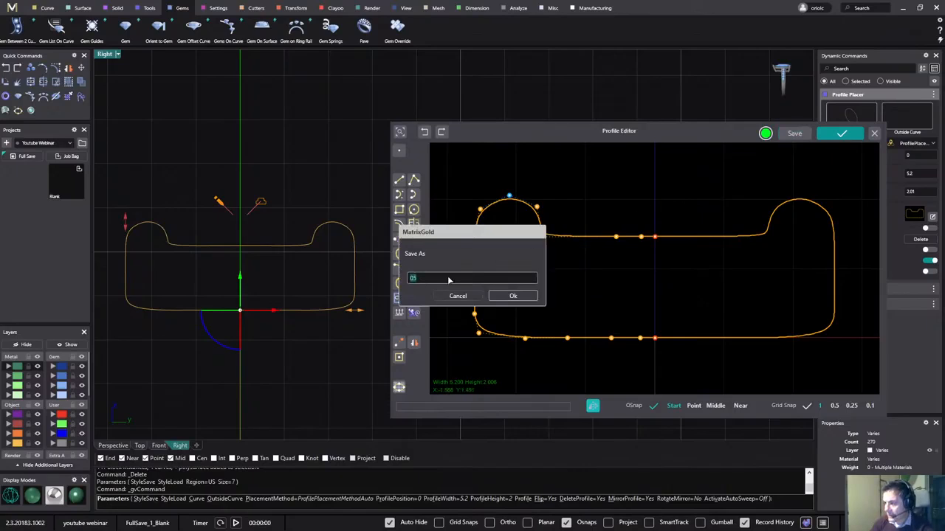
pyautogui.click(457, 296)
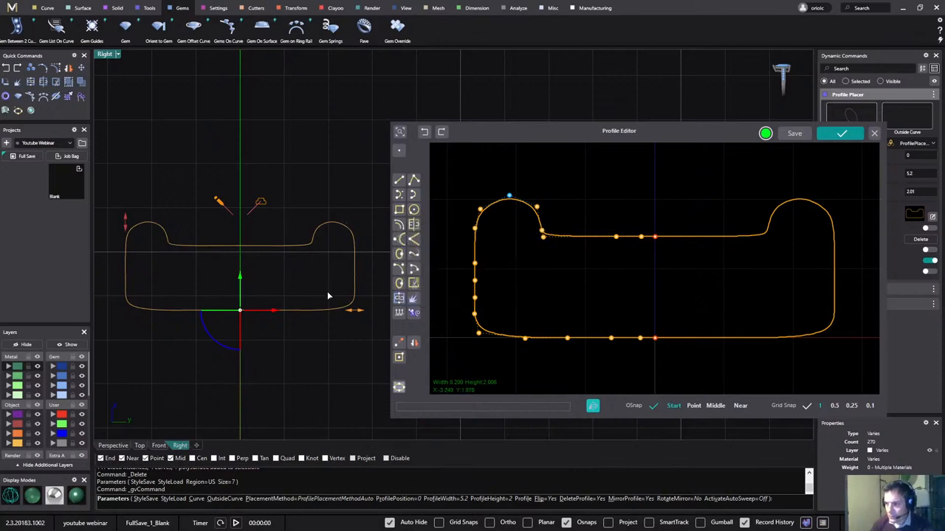
pyautogui.click(843, 136)
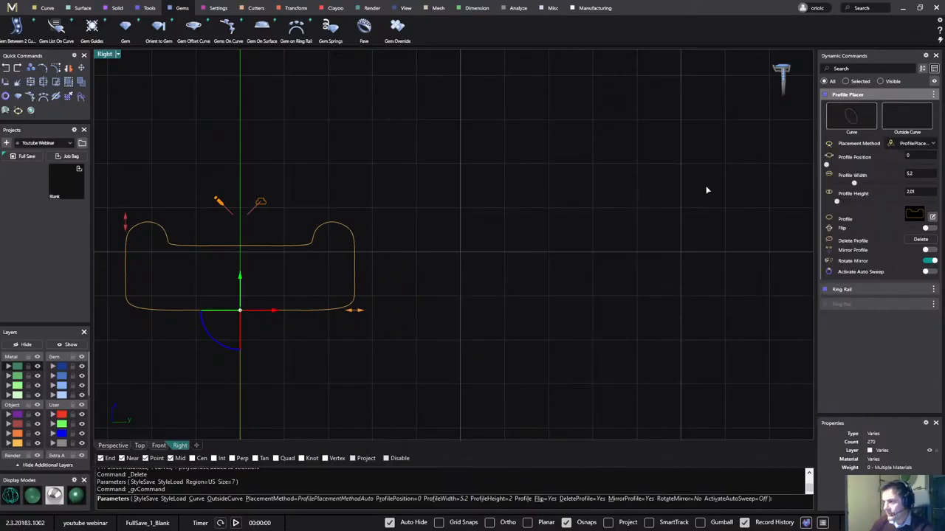
# - Activate Auto Sweep to build the solid ring band from the shank profile along the rail
pyautogui.click(111, 445)
pyautogui.moveTo(200, 420); pyautogui.dragTo(318, 334, button='right')
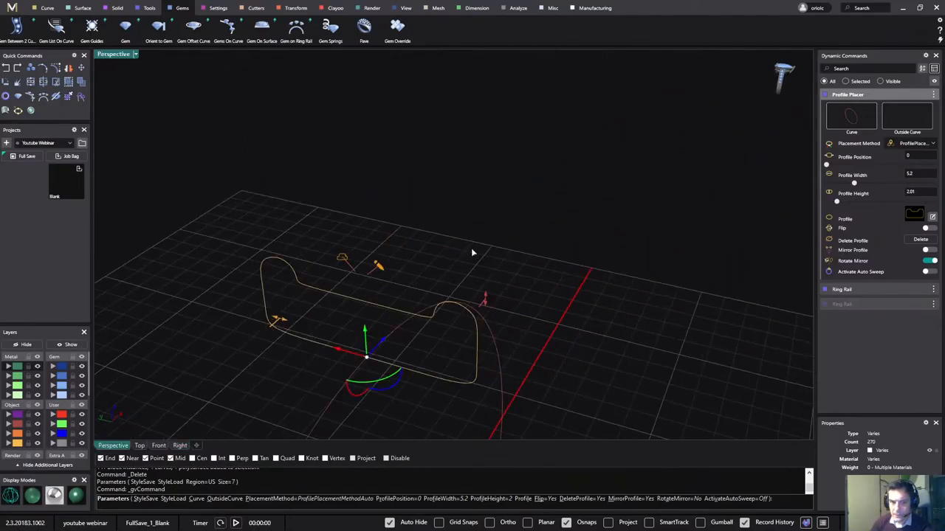
pyautogui.moveTo(473, 253); pyautogui.dragTo(564, 214, button='right')
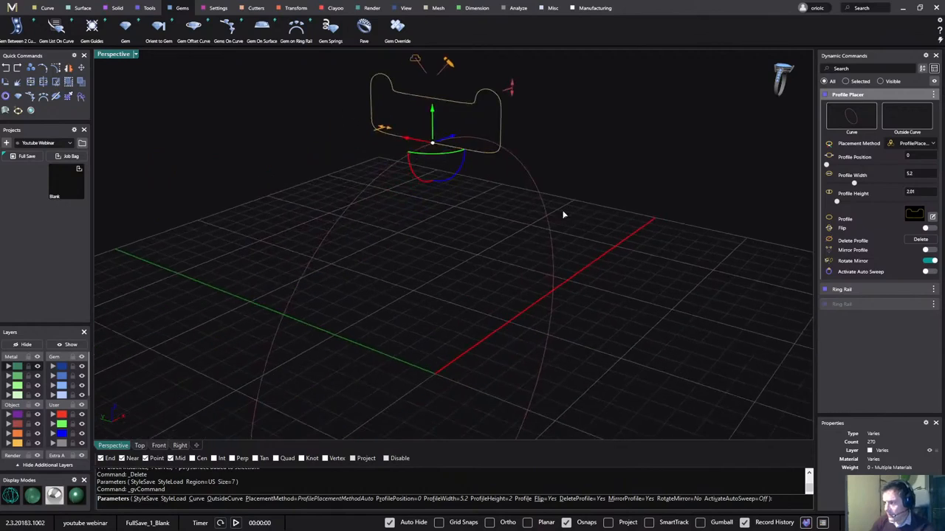
pyautogui.click(928, 272)
pyautogui.moveTo(702, 280); pyautogui.dragTo(508, 277, button='right')
pyautogui.rightClick(616, 267)
pyautogui.scroll(-5, 613, 277)
pyautogui.scroll(2, 509, 277)
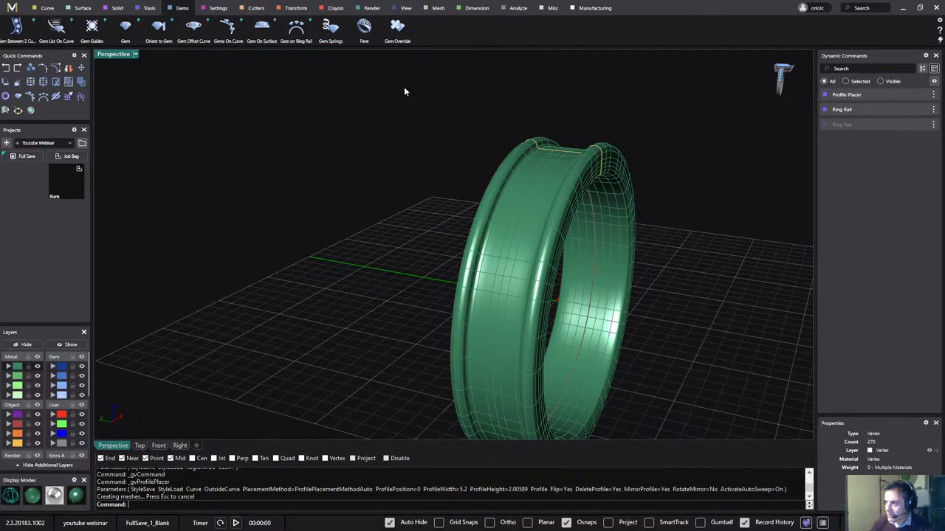
pyautogui.click(364, 28)
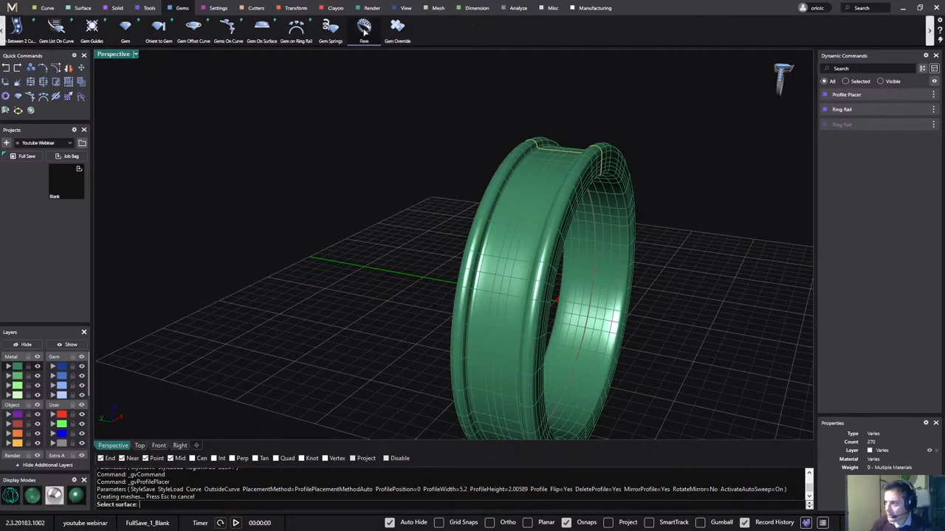
pyautogui.click(529, 181)
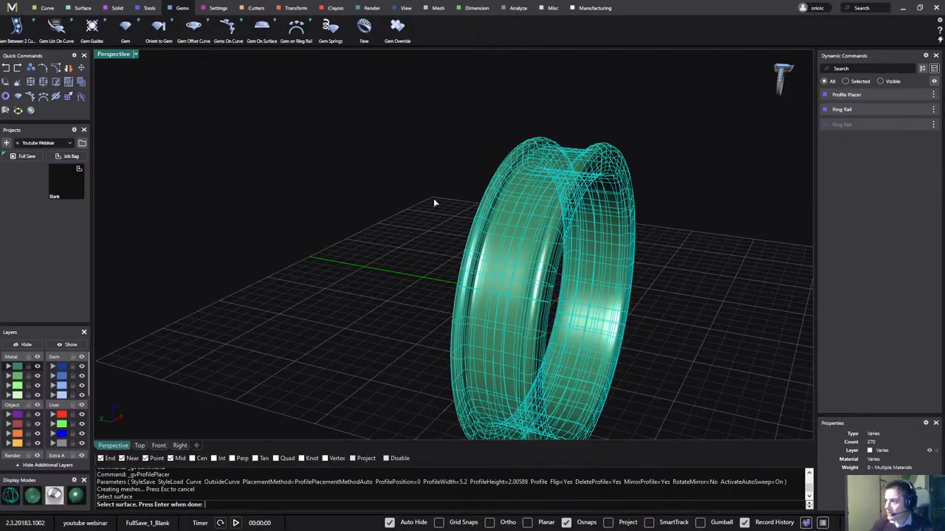
pyautogui.press('Return')
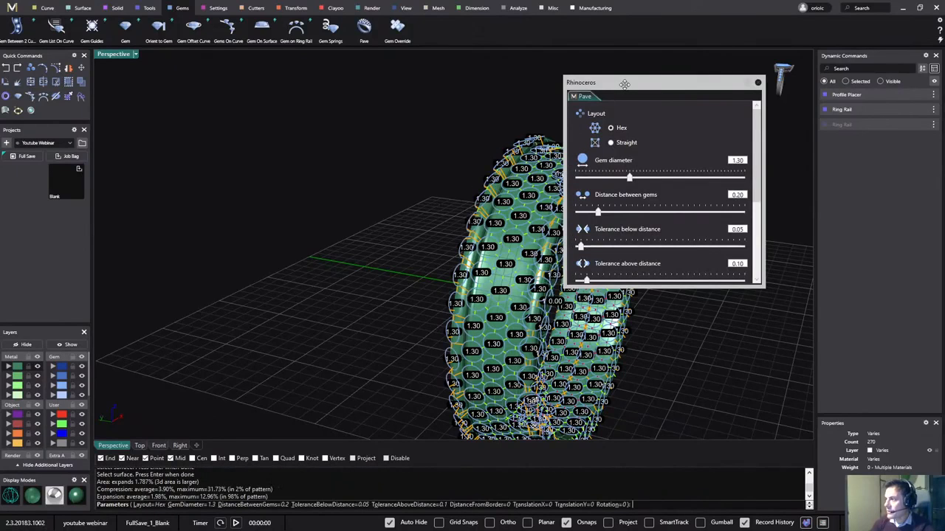
pyautogui.moveTo(622, 84); pyautogui.dragTo(709, 93)
pyautogui.moveTo(413, 208); pyautogui.dragTo(295, 213, button='right')
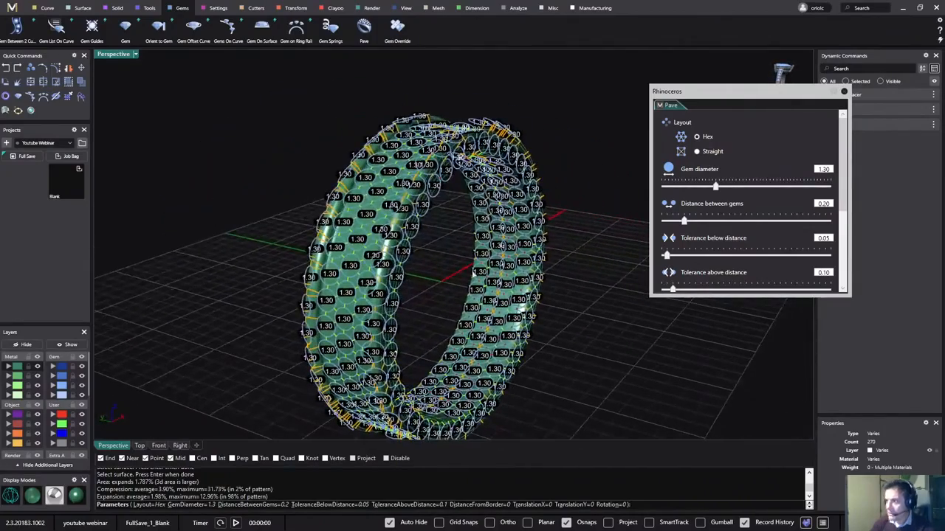
pyautogui.press('Escape')
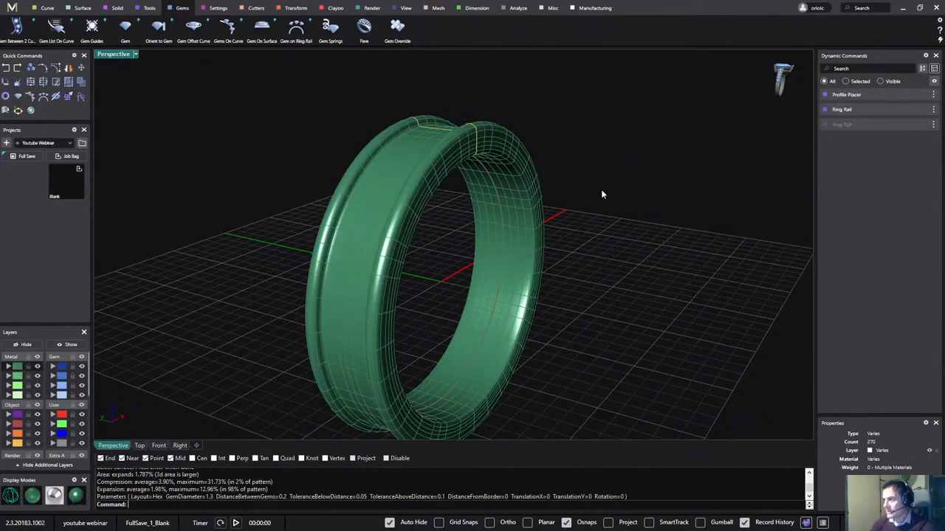
# - Reopen the band's placed profile in the Profile Editor and show the ring beside it in the Right view
pyautogui.moveTo(587, 202); pyautogui.dragTo(463, 152, button='right')
pyautogui.scroll(4, 464, 153)
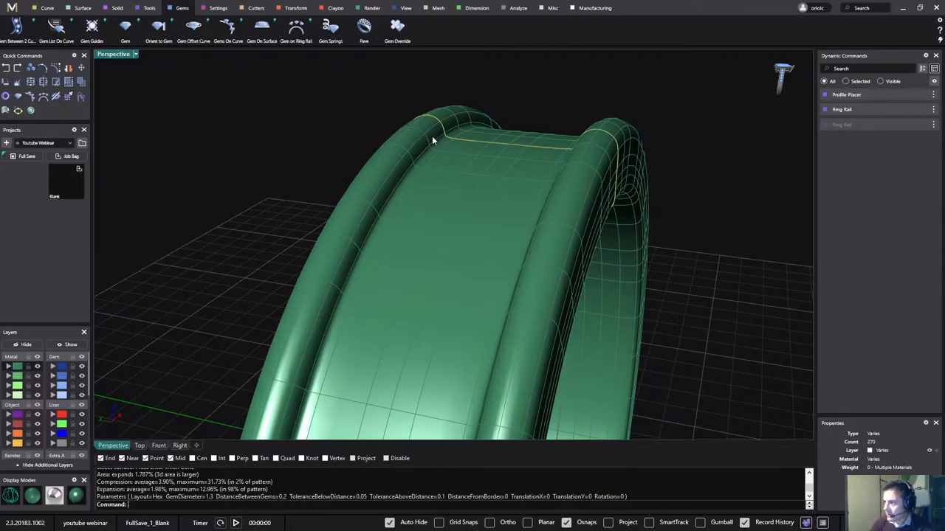
pyautogui.moveTo(437, 152); pyautogui.dragTo(483, 183, button='right')
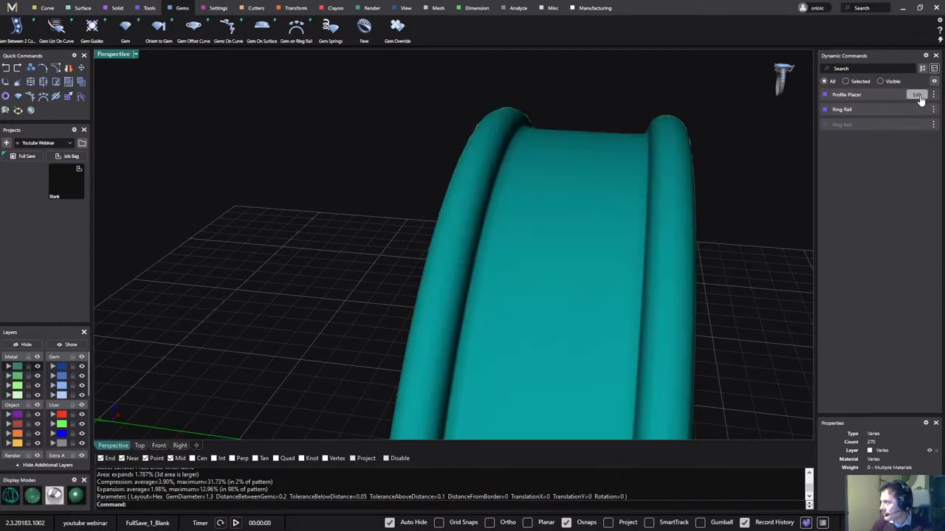
pyautogui.click(917, 96)
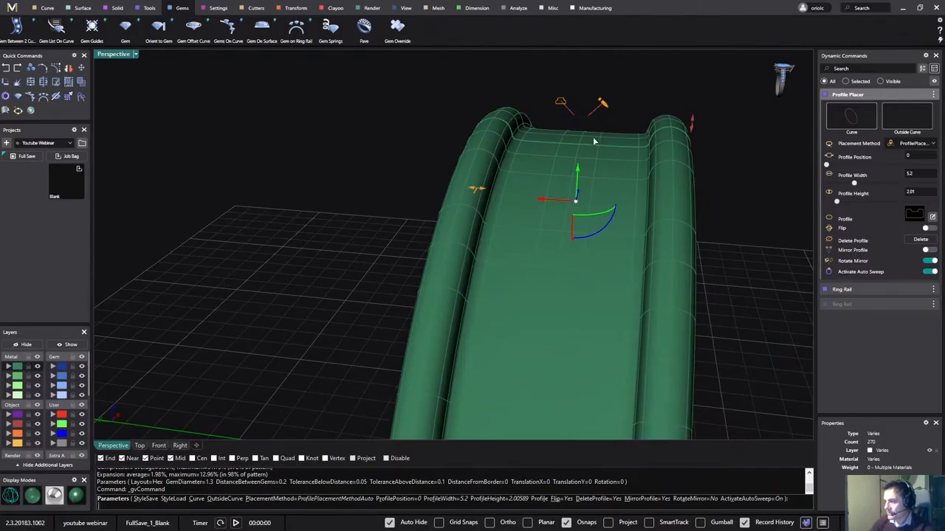
pyautogui.moveTo(434, 150); pyautogui.dragTo(532, 200, button='right')
pyautogui.click(365, 98)
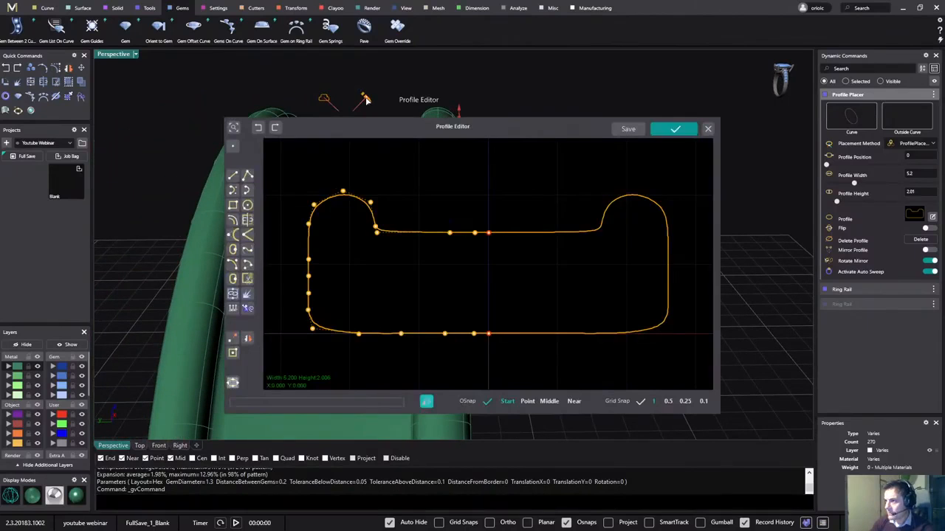
pyautogui.moveTo(504, 131); pyautogui.dragTo(648, 137)
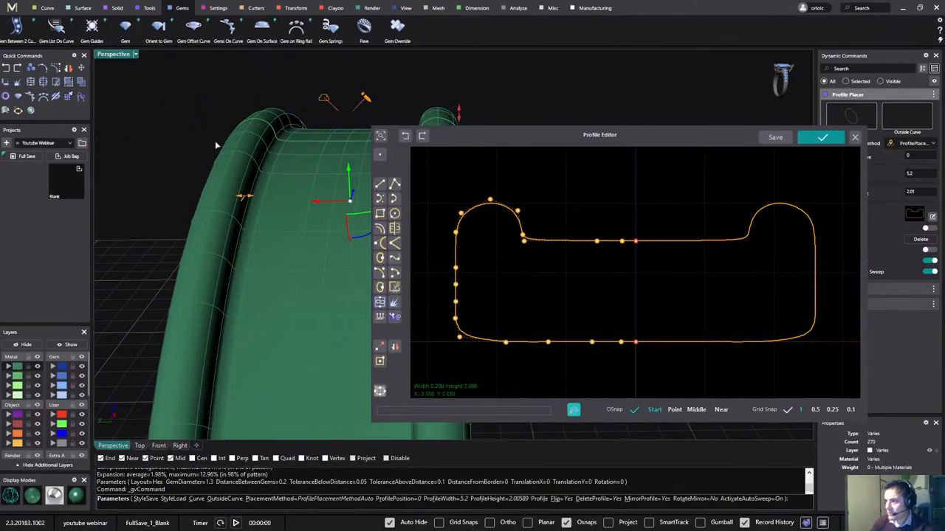
pyautogui.click(173, 142)
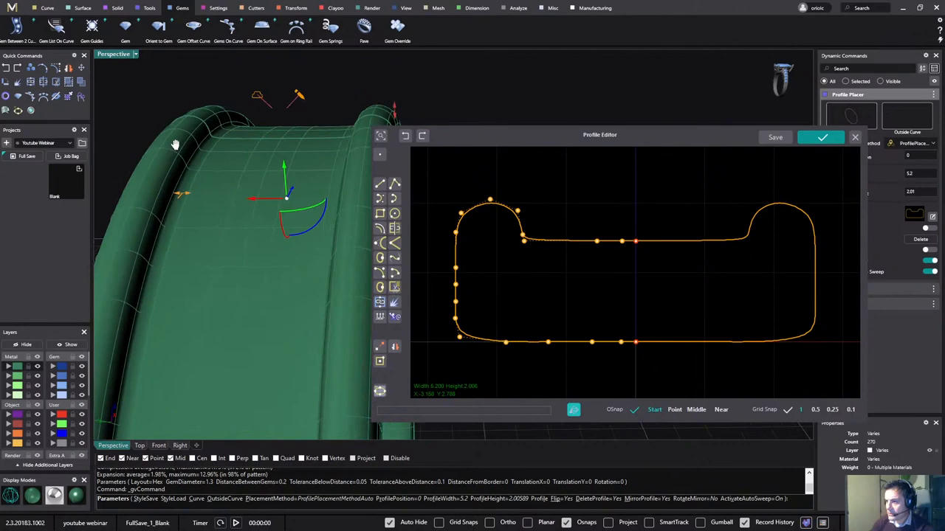
pyautogui.click(179, 446)
pyautogui.moveTo(288, 158); pyautogui.dragTo(205, 124, button='right')
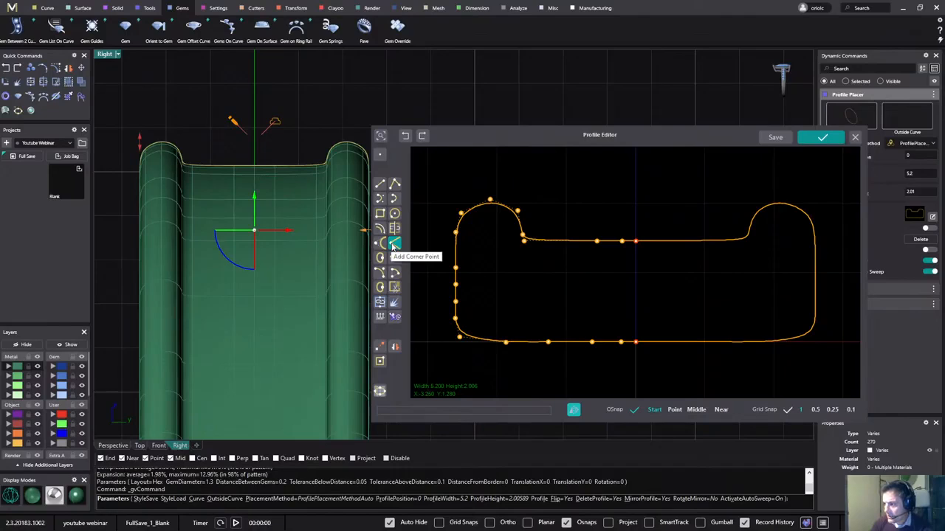
# - Add a corner point to the profile curve at the inner foot of the rounded ridge, where it meets the channel floor
pyautogui.scroll(5, 546, 274)
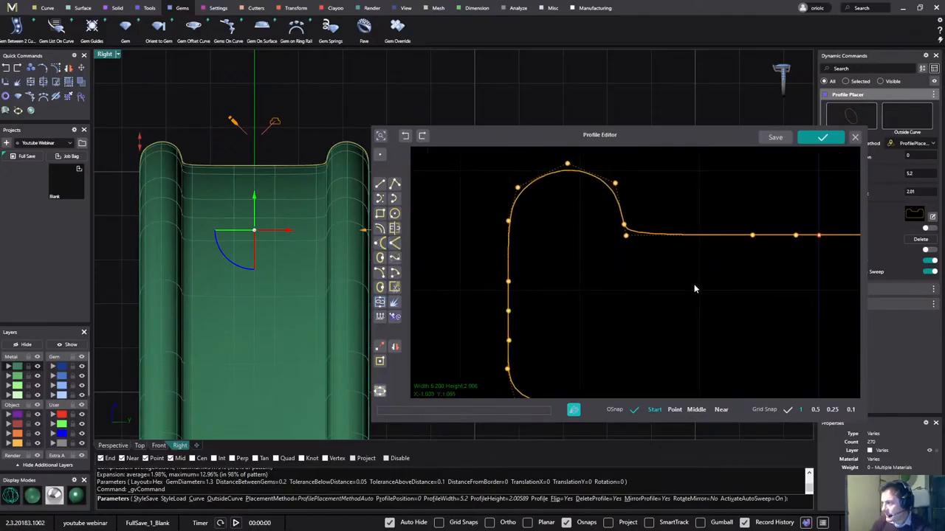
pyautogui.scroll(1, 635, 275)
pyautogui.moveTo(635, 275); pyautogui.dragTo(611, 319, button='right')
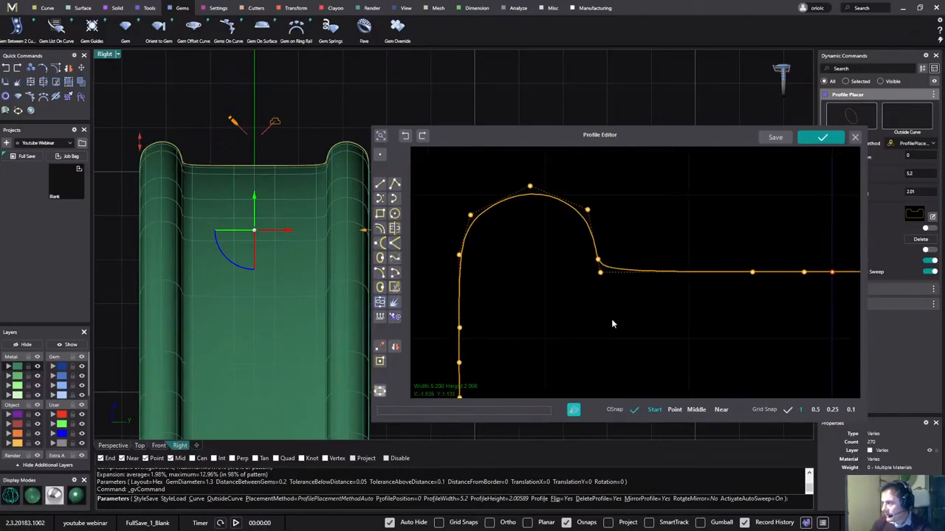
pyautogui.click(395, 244)
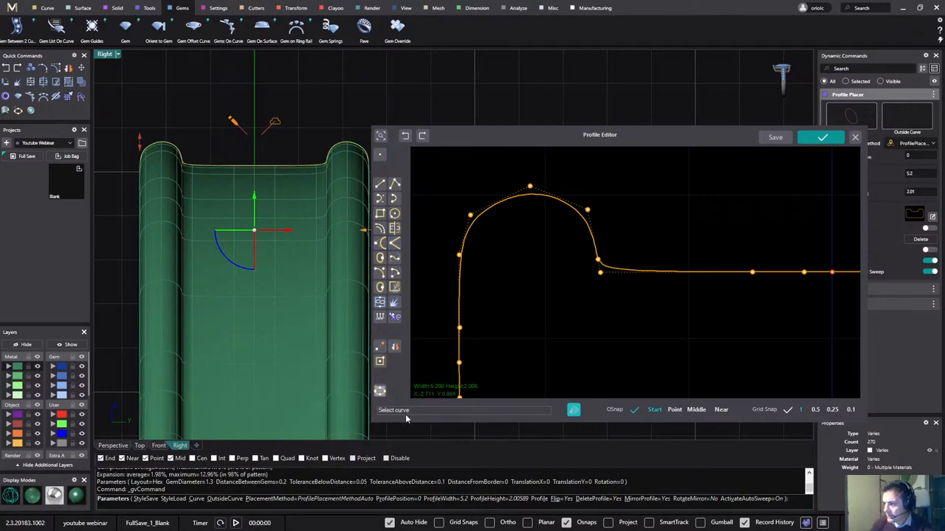
pyautogui.click(622, 270)
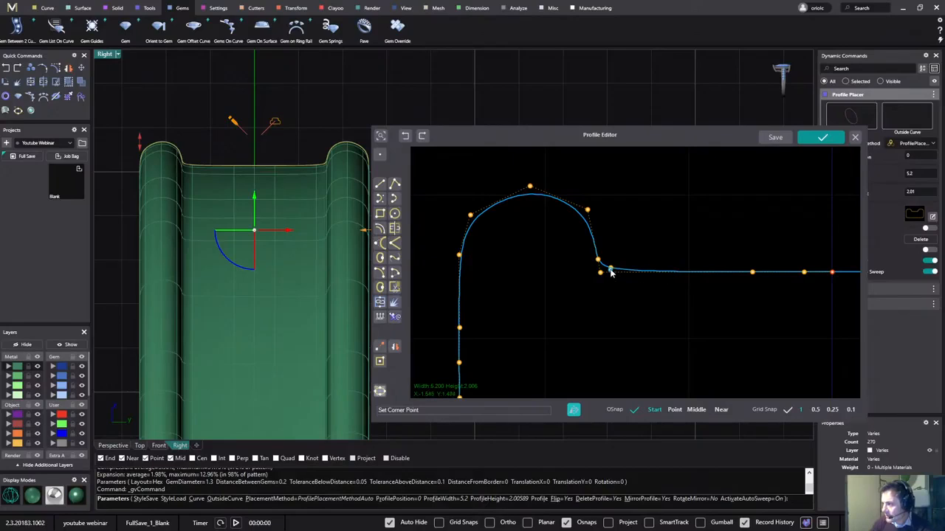
pyautogui.click(610, 271)
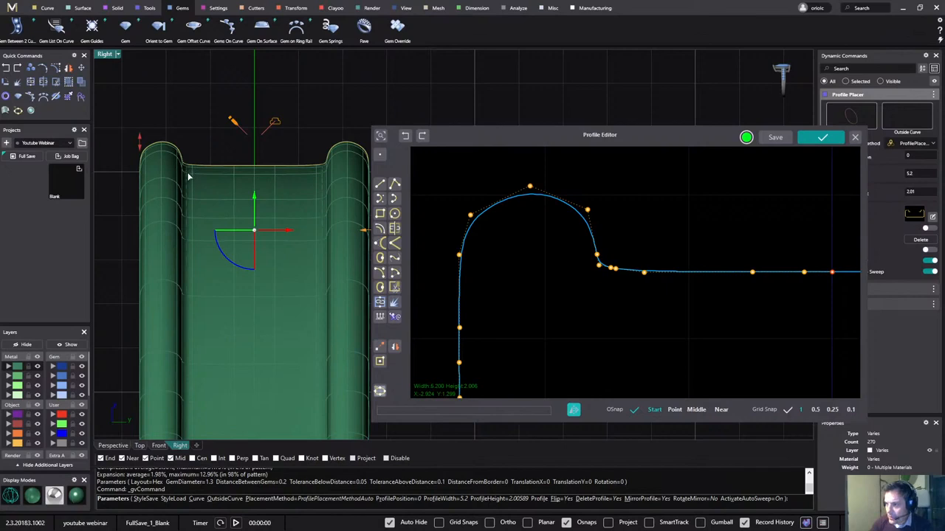
# - Move the control points around the new corner close together to sharpen the ridge-to-channel transition, and apply the edited profile to the band
pyautogui.scroll(2, 625, 273)
pyautogui.scroll(1, 624, 273)
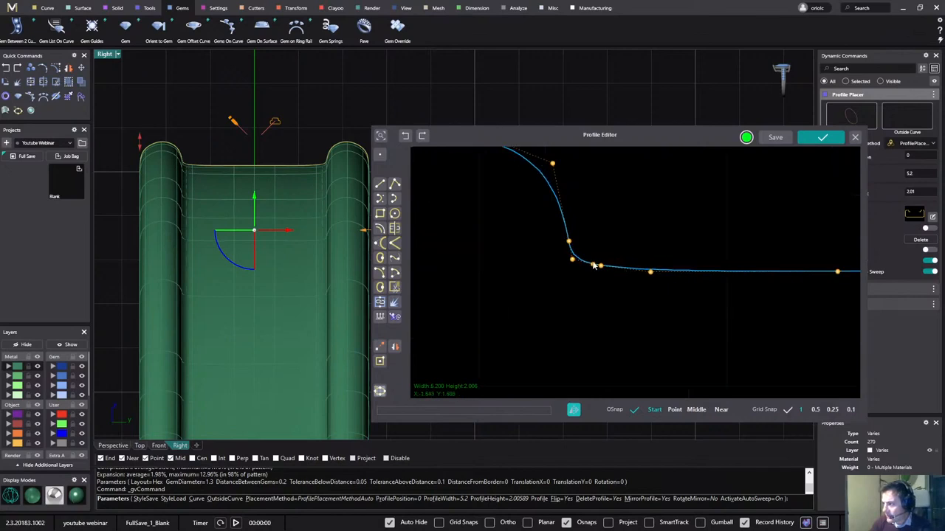
pyautogui.moveTo(600, 271)
pyautogui.mouseDown()
pyautogui.moveTo(609, 270)
pyautogui.moveTo(599, 280)
pyautogui.moveTo(609, 262)
pyautogui.moveTo(586, 264)
pyautogui.moveTo(612, 265)
pyautogui.moveTo(595, 266)
pyautogui.mouseUp()
pyautogui.scroll(1, 573, 264)
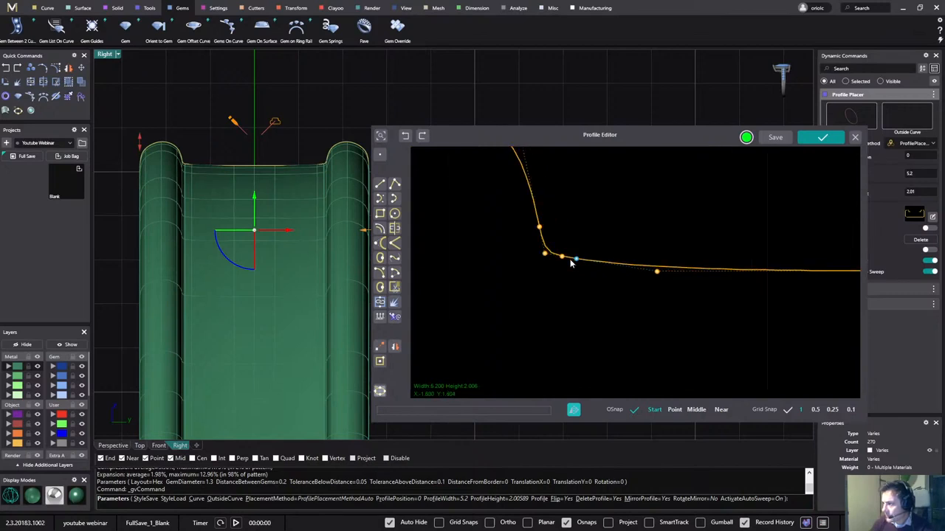
pyautogui.moveTo(545, 253); pyautogui.dragTo(558, 260)
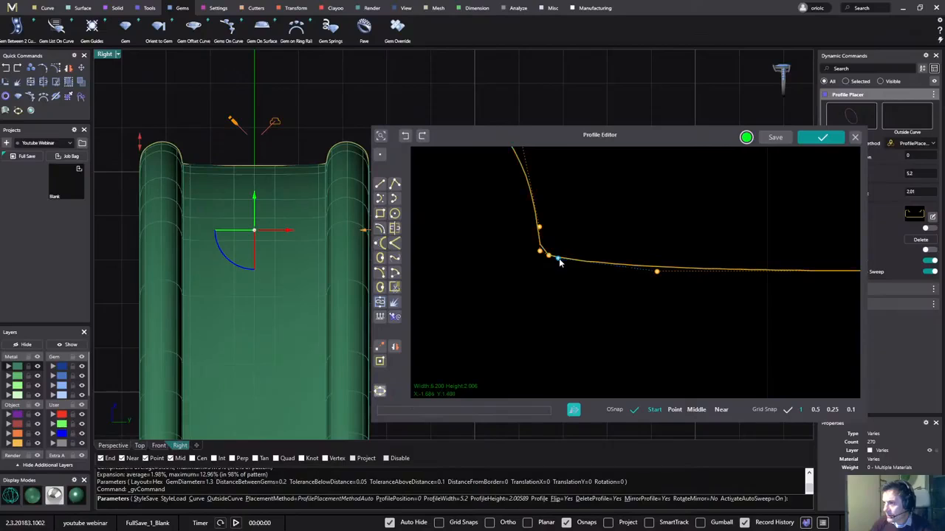
pyautogui.moveTo(656, 274); pyautogui.dragTo(569, 265)
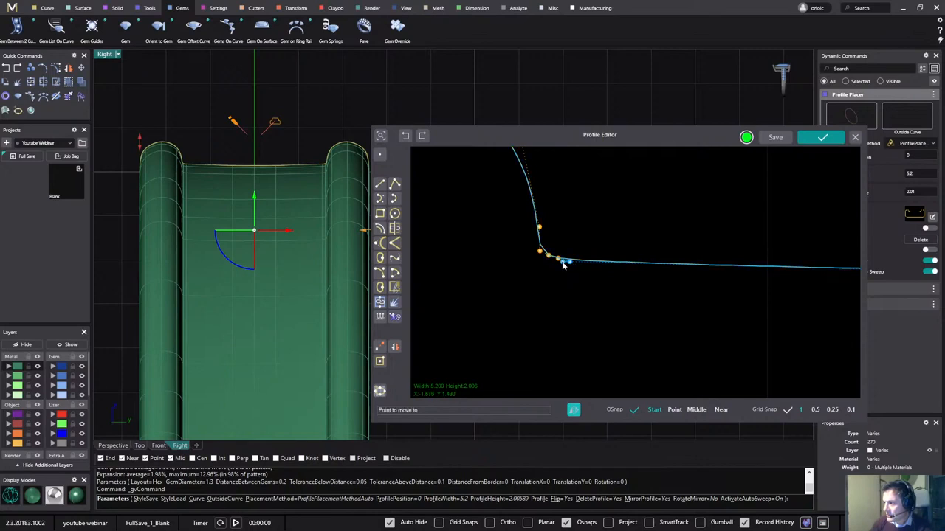
pyautogui.moveTo(565, 260); pyautogui.dragTo(564, 259)
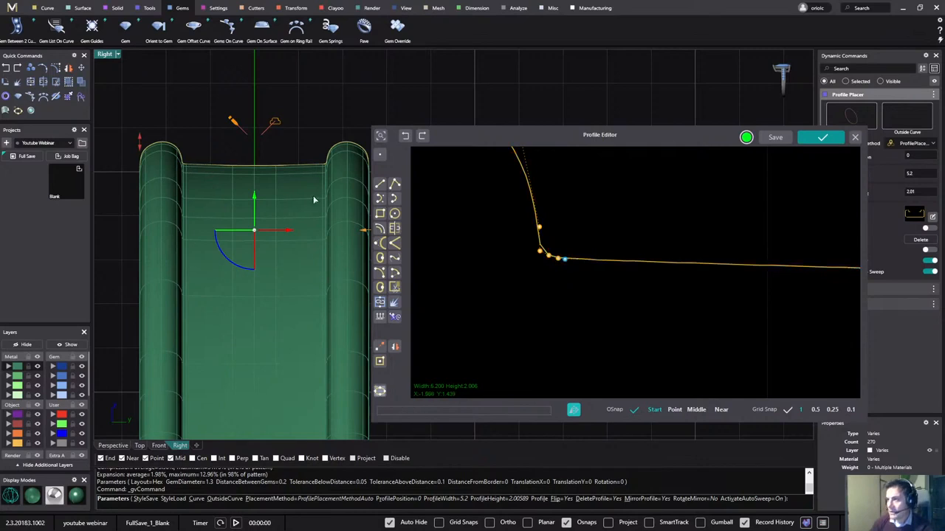
pyautogui.click(822, 138)
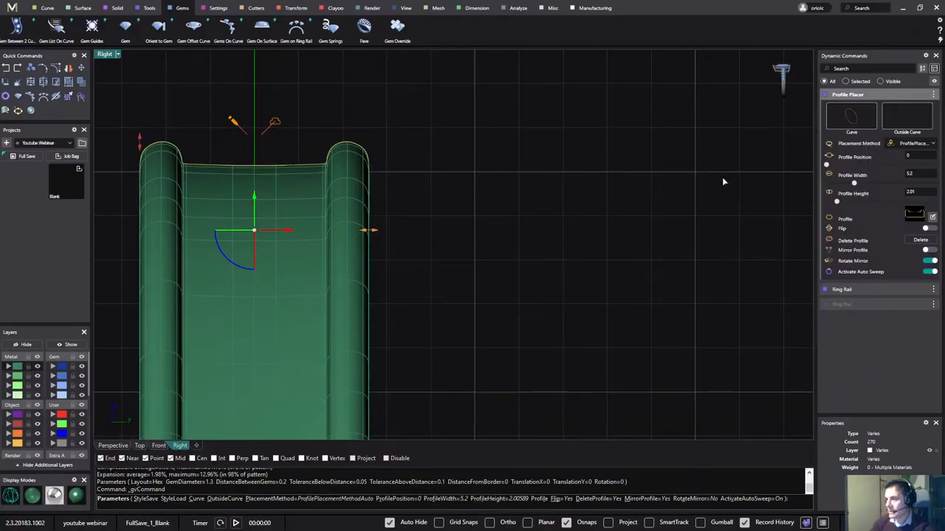
pyautogui.rightClick(603, 204)
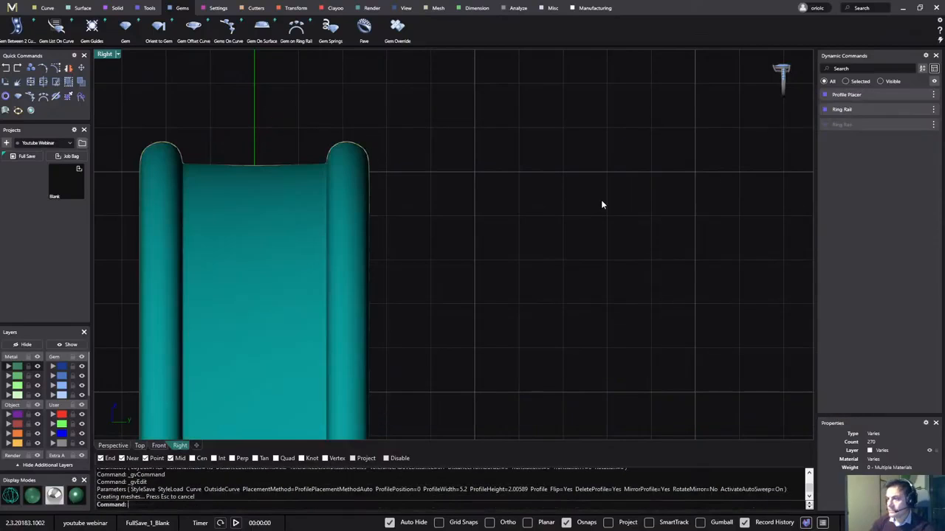
# - Check that the channel floor can be selected as a separate surface, and inspect the whole ring in the Perspective view
pyautogui.scroll(-4, 602, 205)
pyautogui.moveTo(596, 284); pyautogui.dragTo(605, 267, button='right')
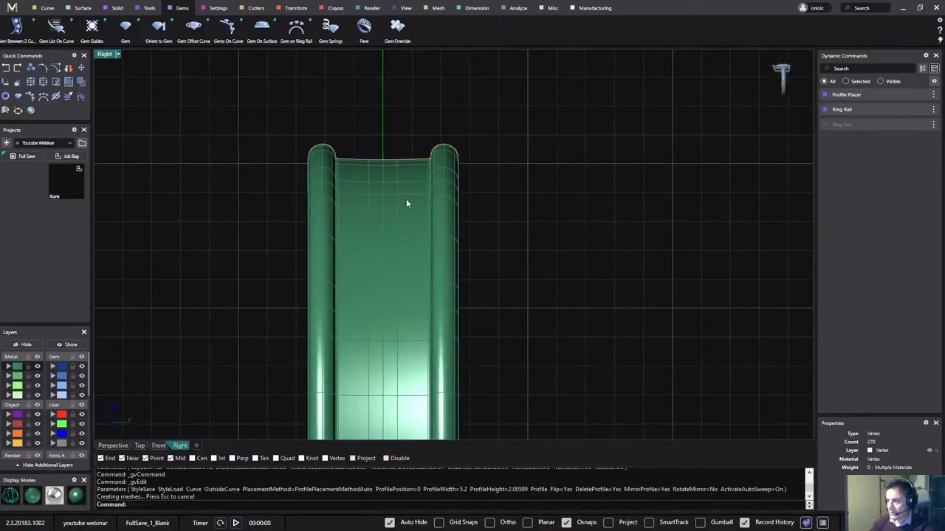
pyautogui.click(406, 173)
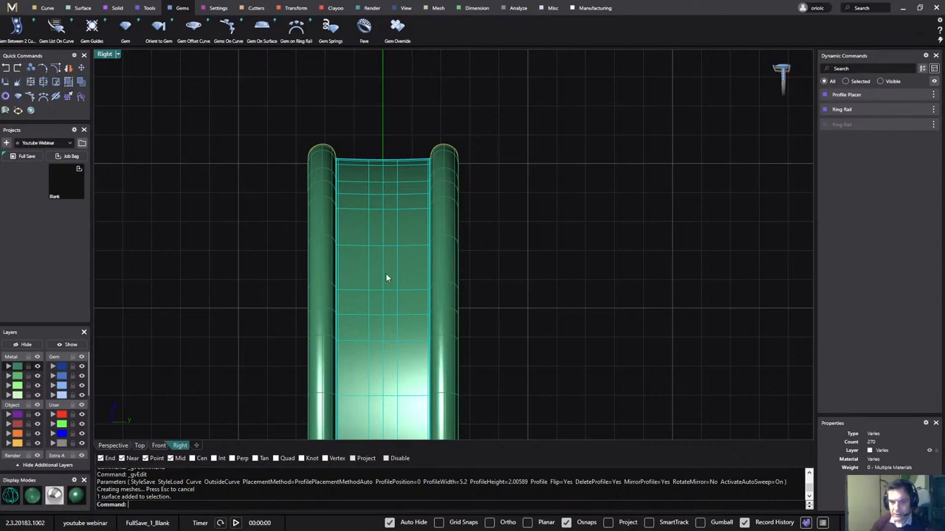
pyautogui.moveTo(603, 281); pyautogui.dragTo(620, 245, button='right')
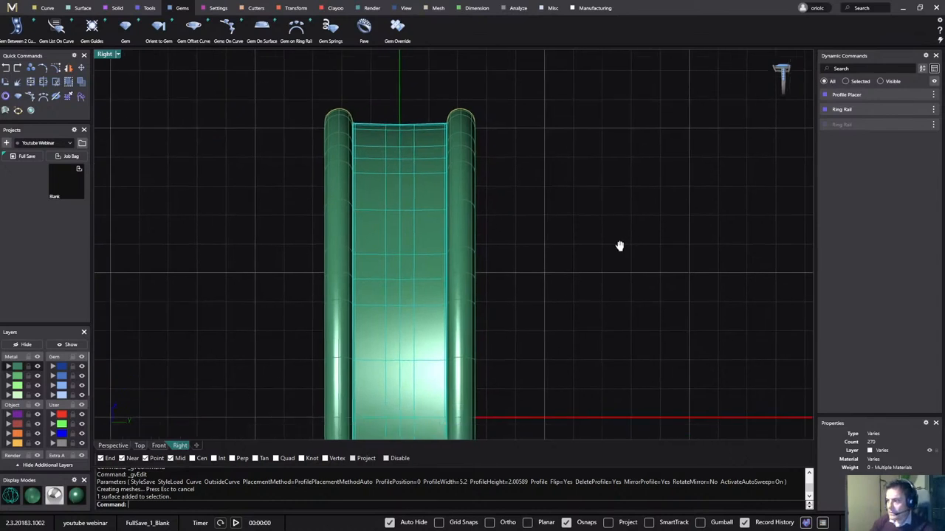
pyautogui.click(113, 446)
pyautogui.moveTo(414, 286); pyautogui.dragTo(575, 241, button='right')
pyautogui.click(637, 292)
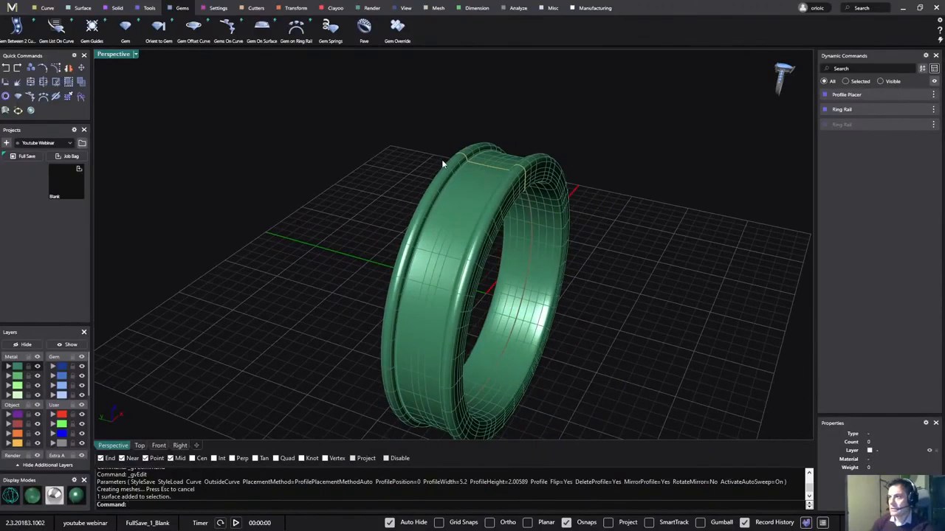
pyautogui.click(365, 28)
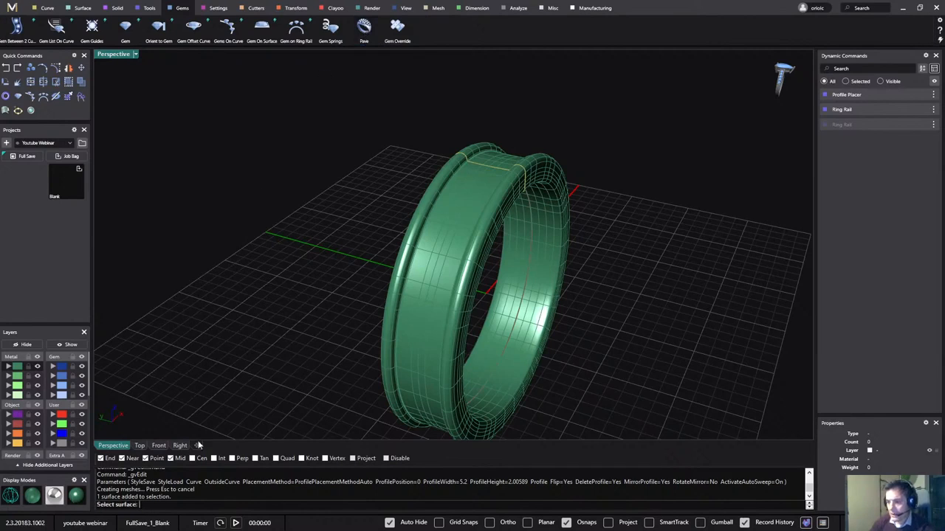
pyautogui.moveTo(208, 344); pyautogui.dragTo(375, 287, button='right')
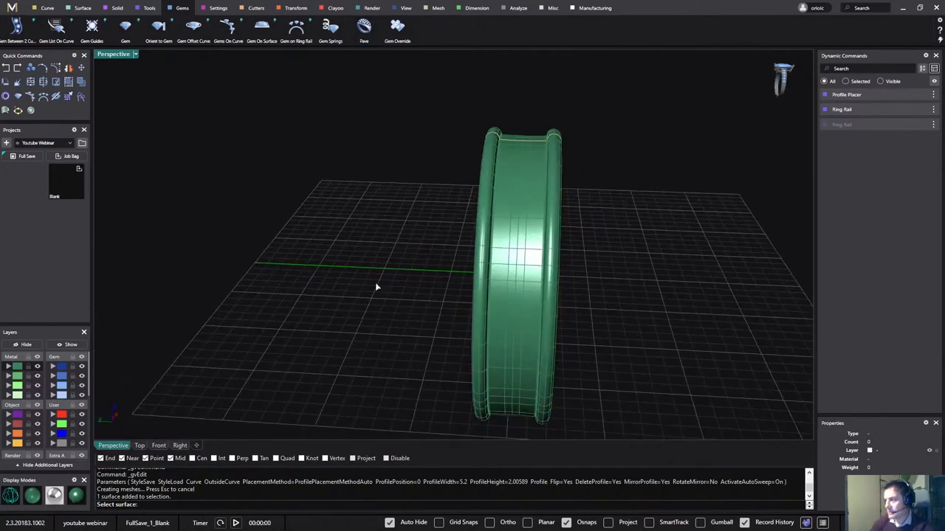
pyautogui.click(524, 168)
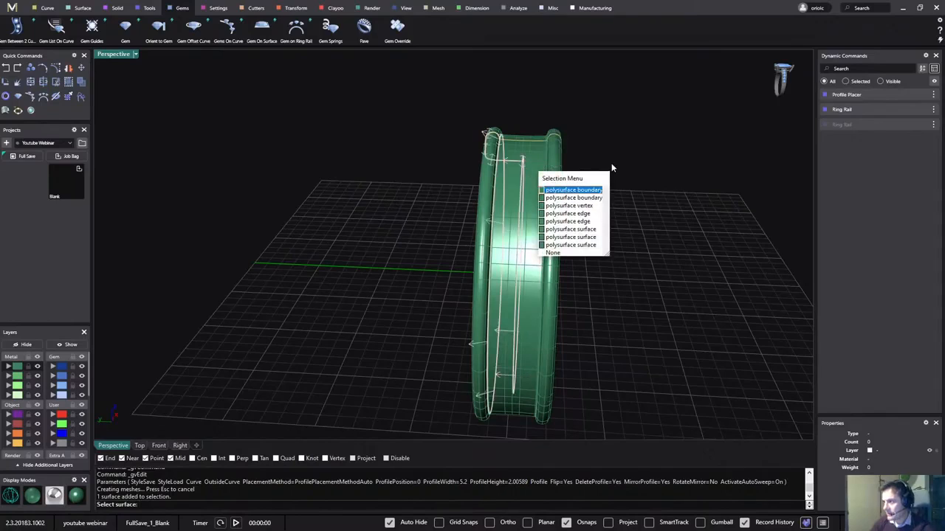
pyautogui.click(628, 207)
pyautogui.moveTo(628, 199); pyautogui.dragTo(628, 178, button='right')
pyautogui.click(532, 135)
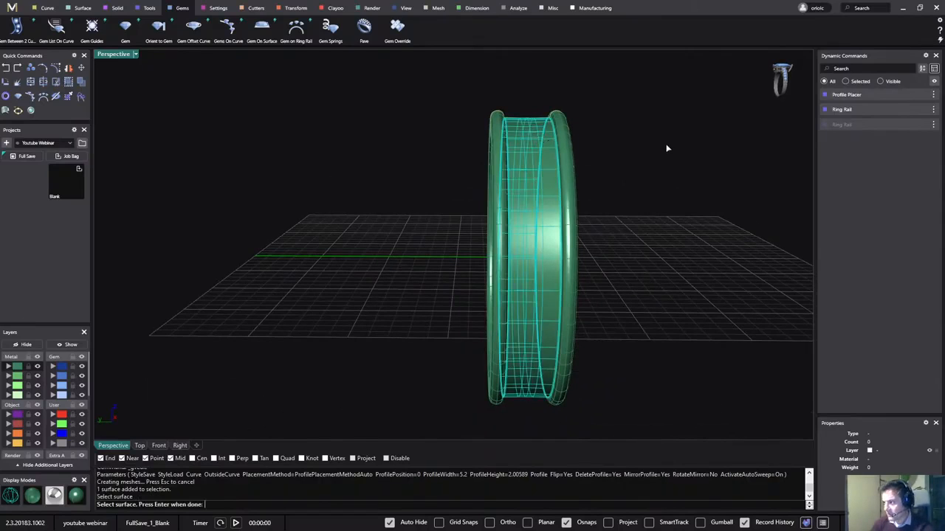
pyautogui.rightClick(663, 146)
pyautogui.click(538, 140)
pyautogui.click(667, 142)
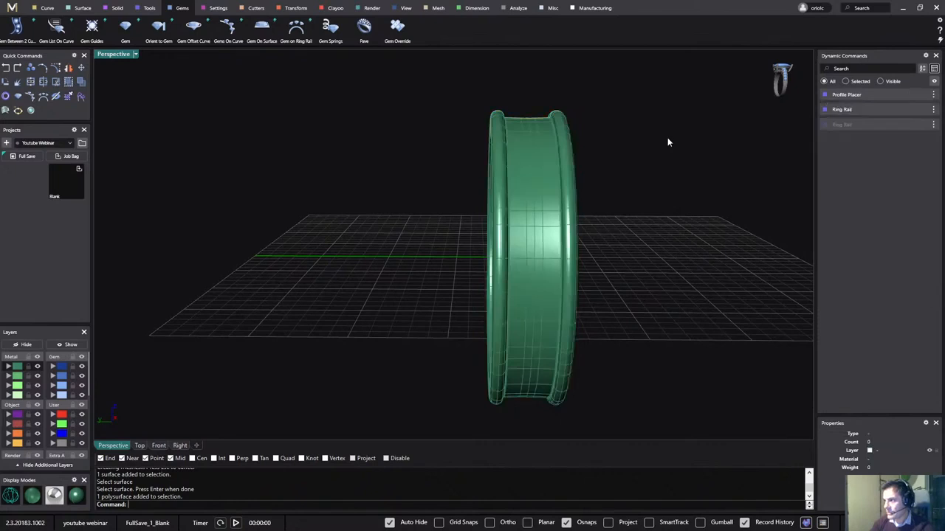
# - Select only the channel floor surface of the band and start a Pavé layout on it with hex-arranged 1.30 mm gems spaced 0.20 mm
pyautogui.keyDown('ctrl'); pyautogui.keyDown('shift'); pyautogui.click(542, 150); pyautogui.keyUp('shift'); pyautogui.keyUp('ctrl')
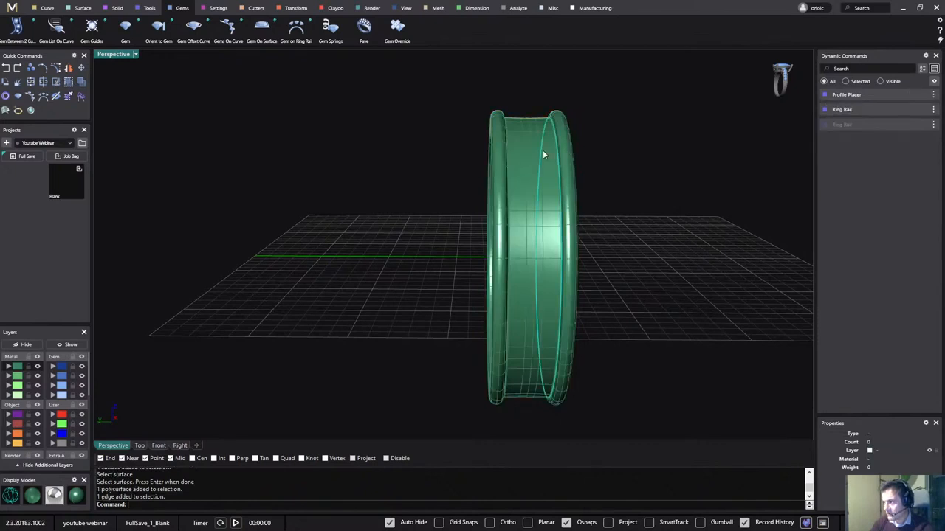
pyautogui.keyDown('ctrl'); pyautogui.keyDown('shift'); pyautogui.click(522, 139); pyautogui.keyUp('shift'); pyautogui.keyUp('ctrl')
pyautogui.click(593, 147)
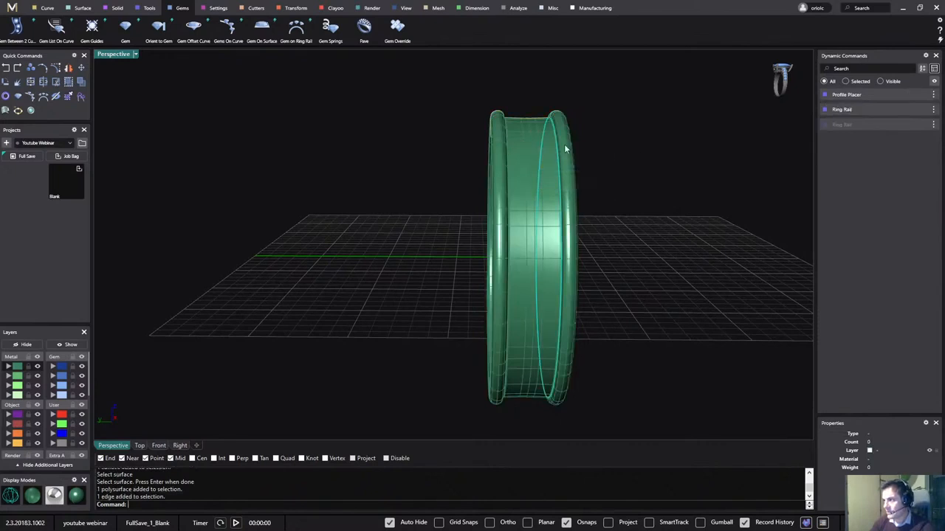
pyautogui.click(596, 151)
pyautogui.keyDown('ctrl'); pyautogui.keyDown('shift'); pyautogui.click(528, 138); pyautogui.keyUp('shift'); pyautogui.keyUp('ctrl')
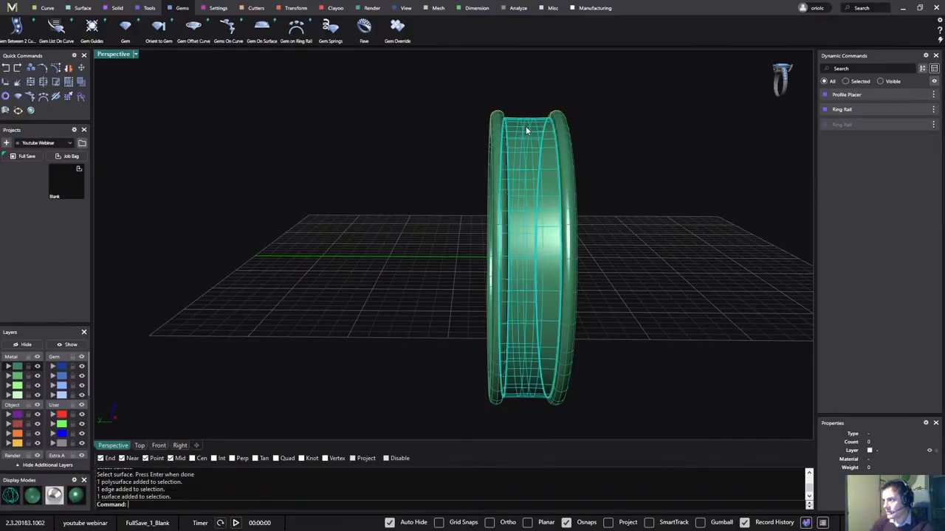
pyautogui.moveTo(635, 146); pyautogui.dragTo(612, 188, button='right')
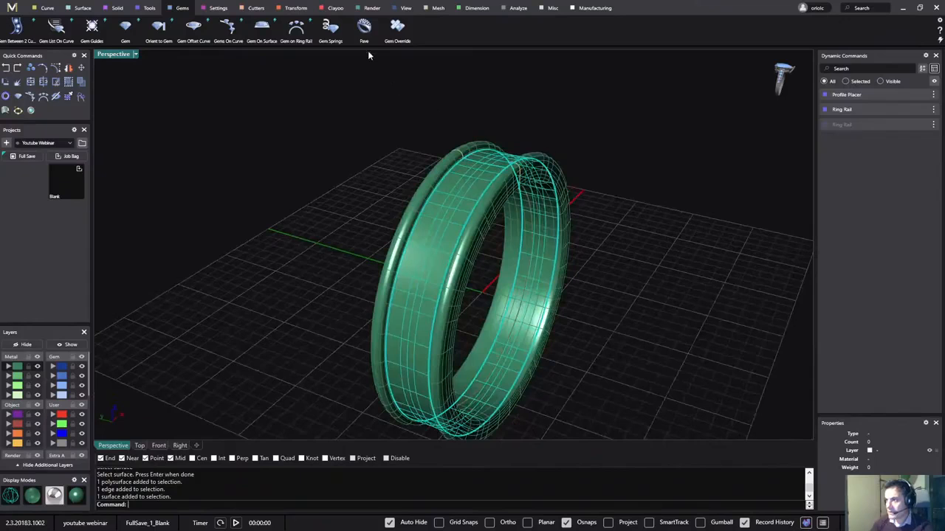
pyautogui.click(364, 28)
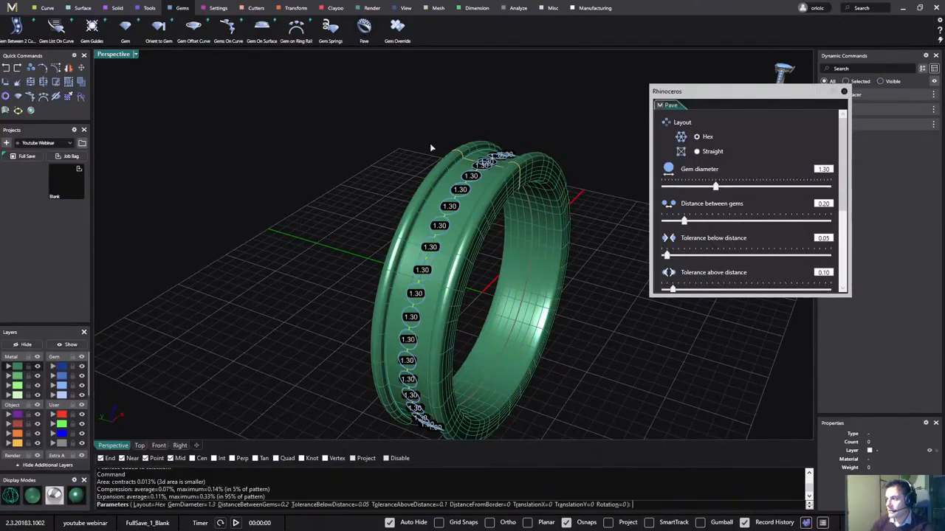
pyautogui.moveTo(550, 269); pyautogui.dragTo(529, 333, button='right')
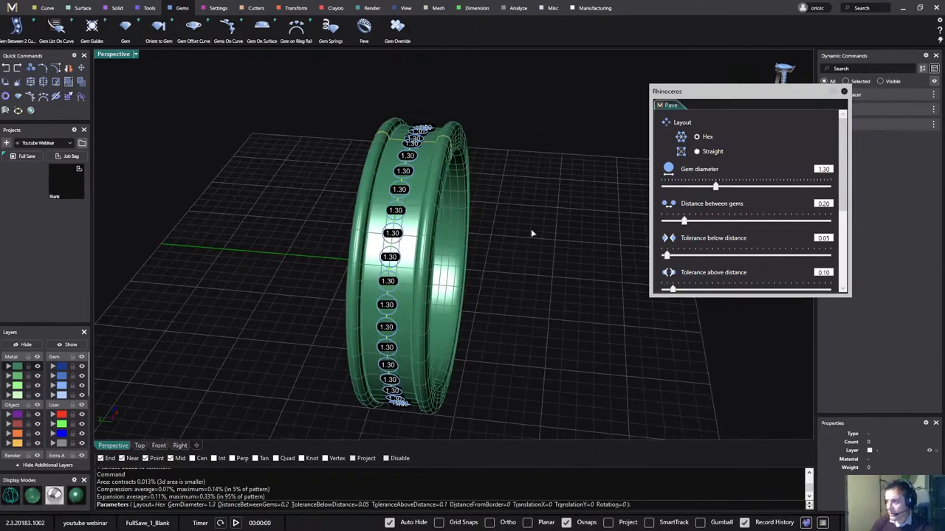
pyautogui.moveTo(531, 230)
pyautogui.mouseDown(button='right')
pyautogui.moveTo(547, 185)
pyautogui.moveTo(534, 247)
pyautogui.mouseUp(button='right')
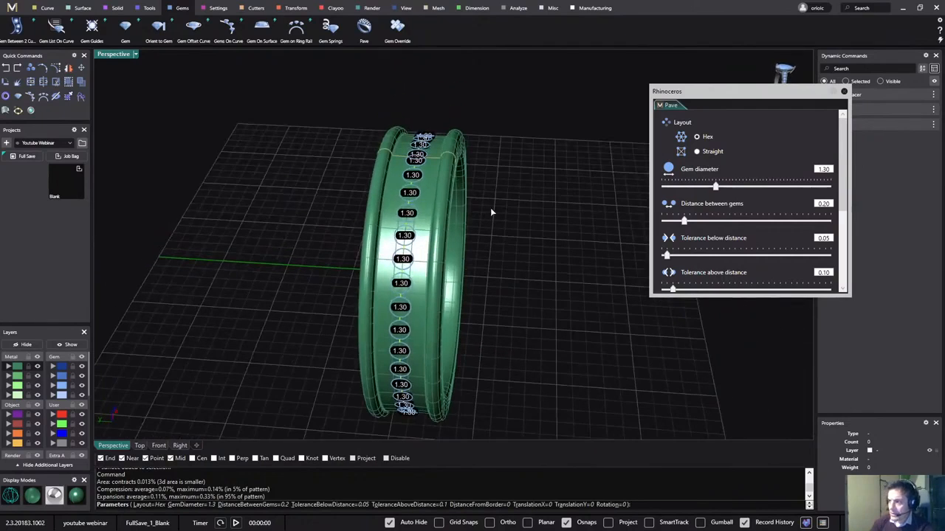
# - Enlarge and reposition the Pavé settings window, and set the gem diameter to 1.00 mm
pyautogui.scroll(2, 490, 207)
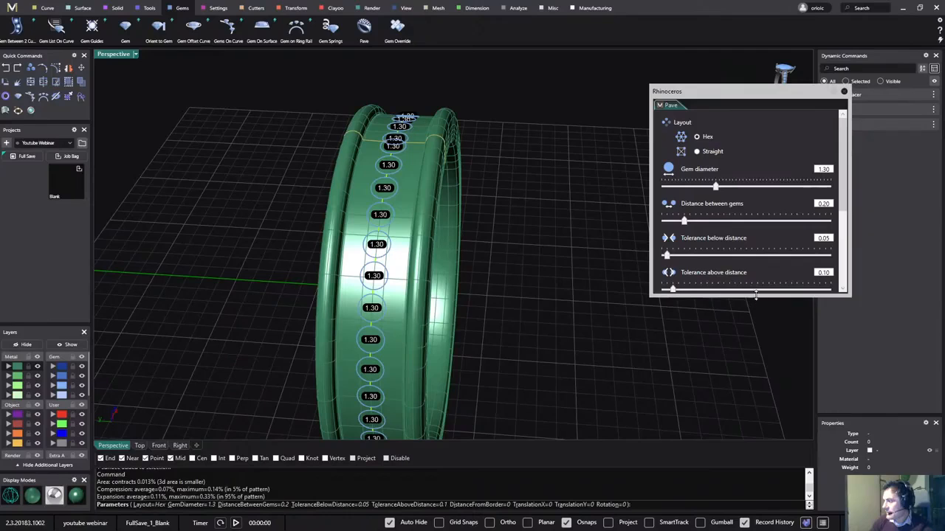
pyautogui.moveTo(756, 295); pyautogui.dragTo(744, 376)
pyautogui.moveTo(726, 95); pyautogui.dragTo(642, 87)
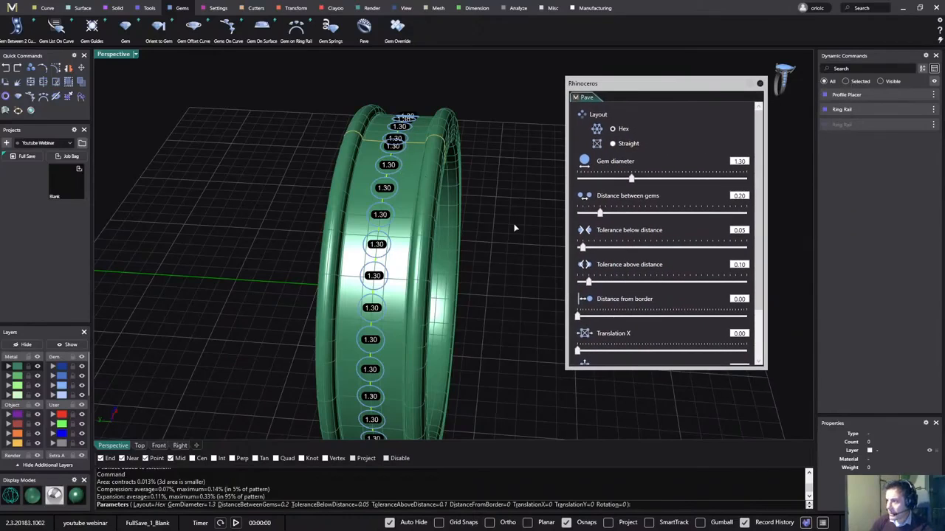
pyautogui.moveTo(515, 228); pyautogui.dragTo(506, 215, button='right')
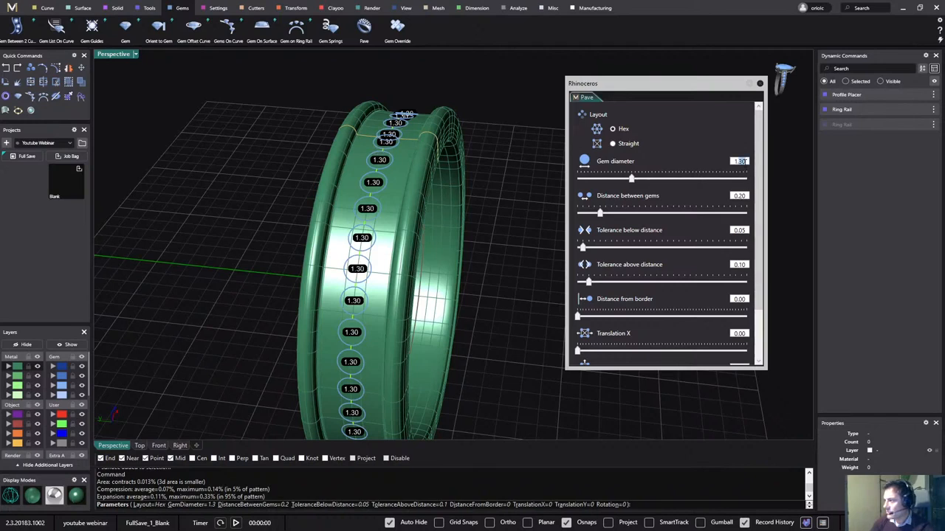
pyautogui.write('1')
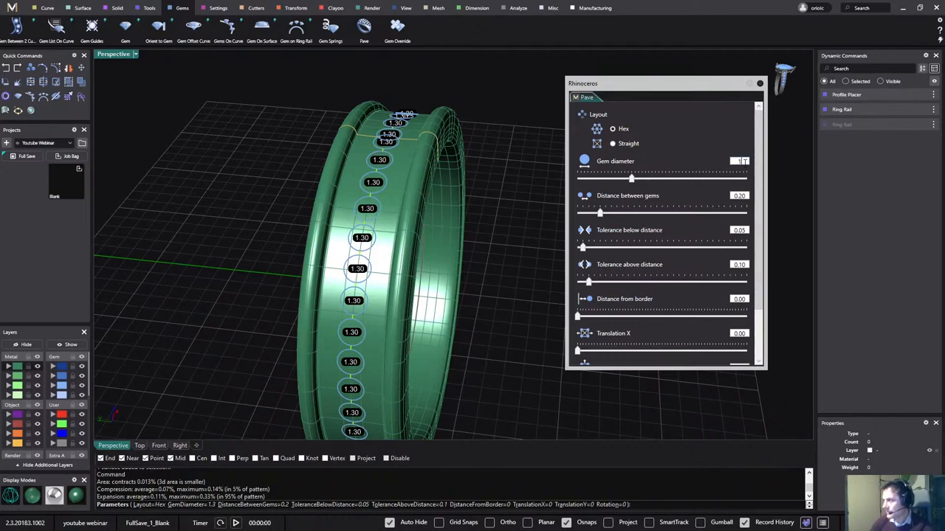
pyautogui.press('Return')
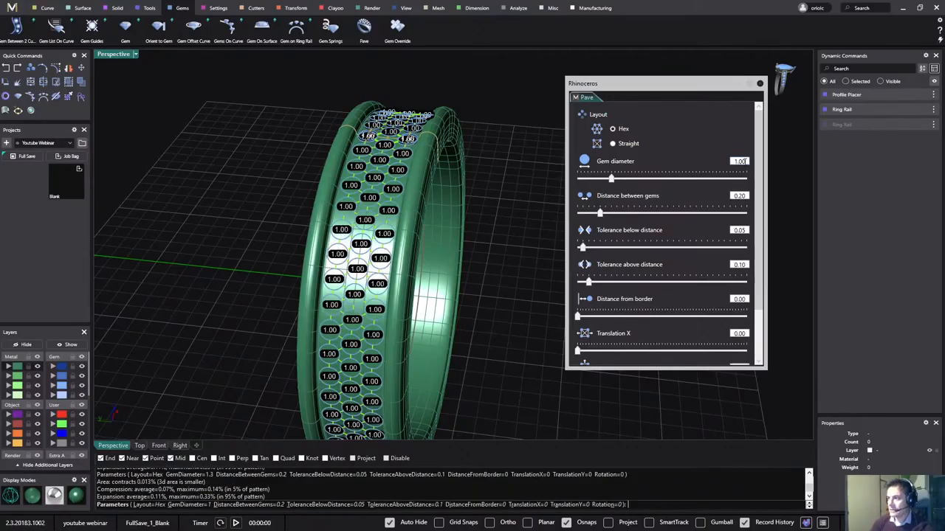
# - Set the tolerance above distance to 0.05 and check the gem spacing around the seam of the channel floor
pyautogui.moveTo(486, 200); pyautogui.dragTo(329, 203, button='right')
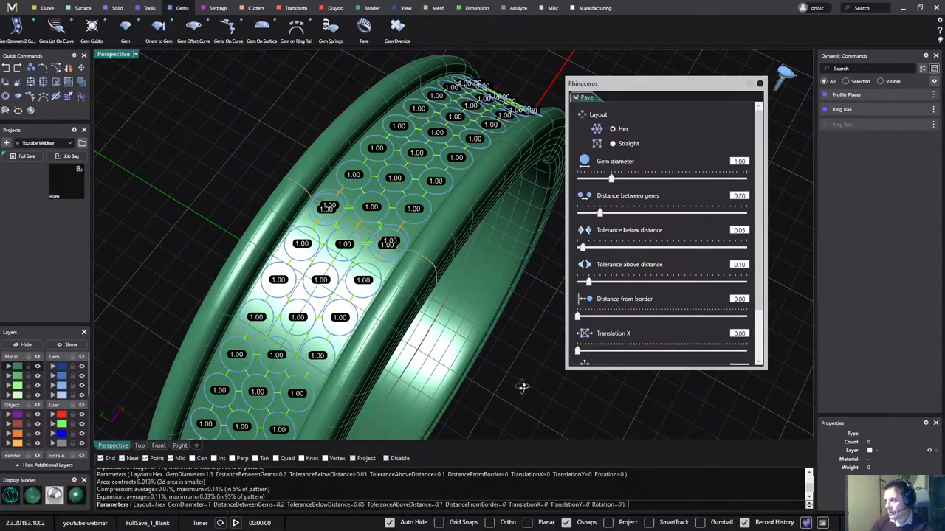
pyautogui.moveTo(522, 387); pyautogui.dragTo(546, 286, button='right')
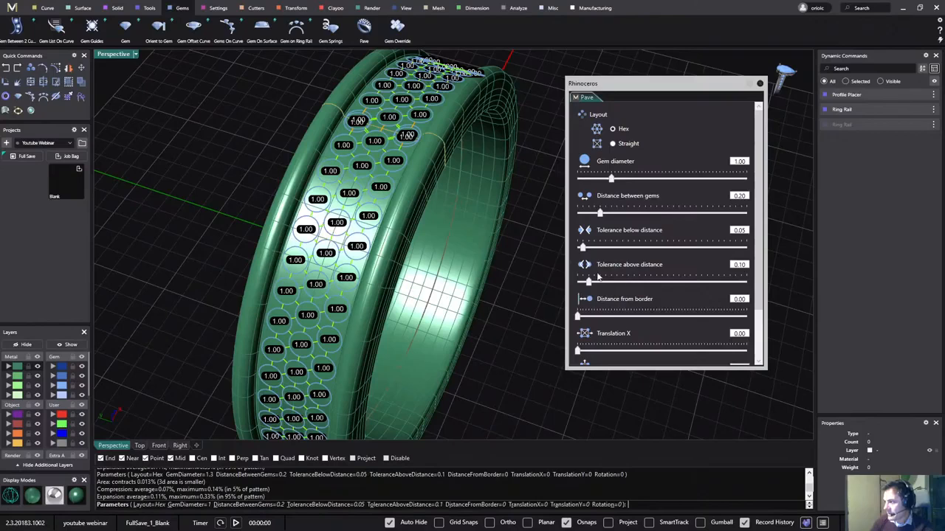
pyautogui.scroll(2, 365, 203)
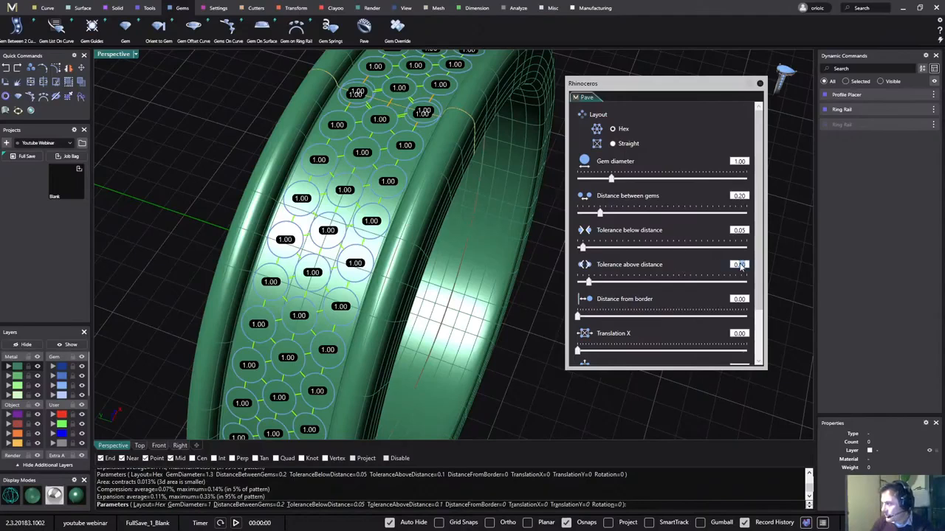
pyautogui.write('0.05')
pyautogui.press('Return')
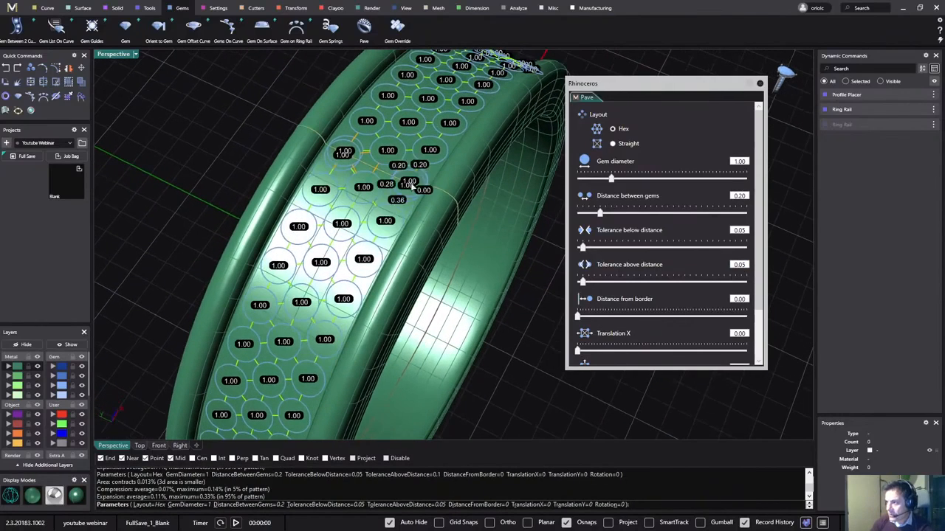
pyautogui.scroll(5, 411, 185)
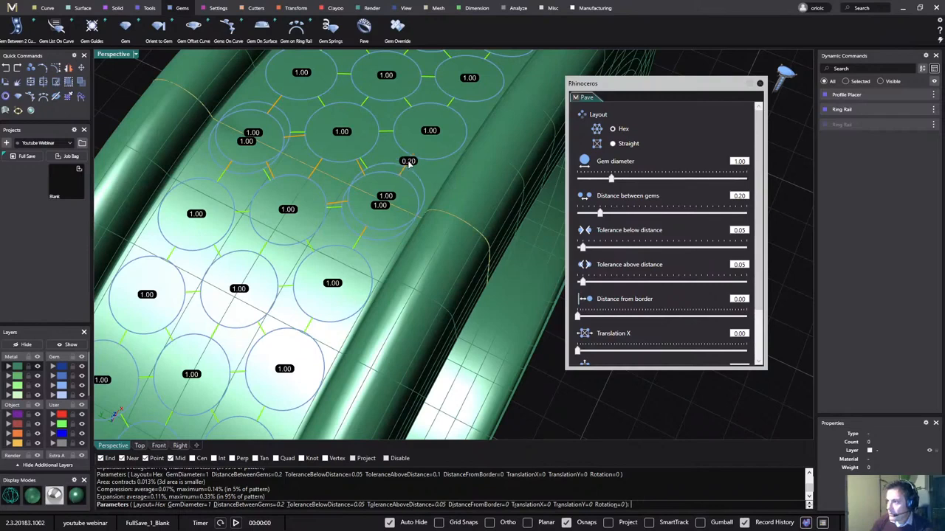
pyautogui.moveTo(389, 196); pyautogui.dragTo(433, 178, button='right')
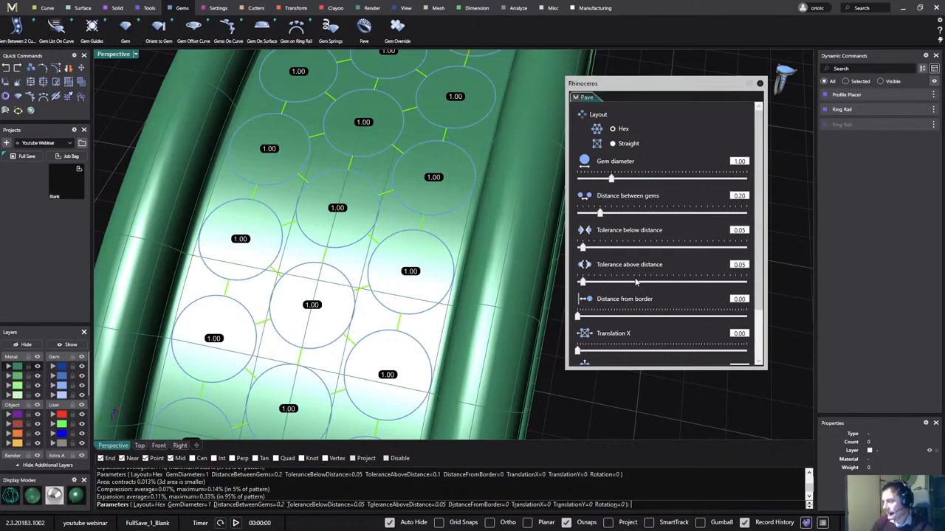
# - Try a 0.3 mm distance from the border for the gem layout, and reset it to 0
pyautogui.scroll(-2, 636, 283)
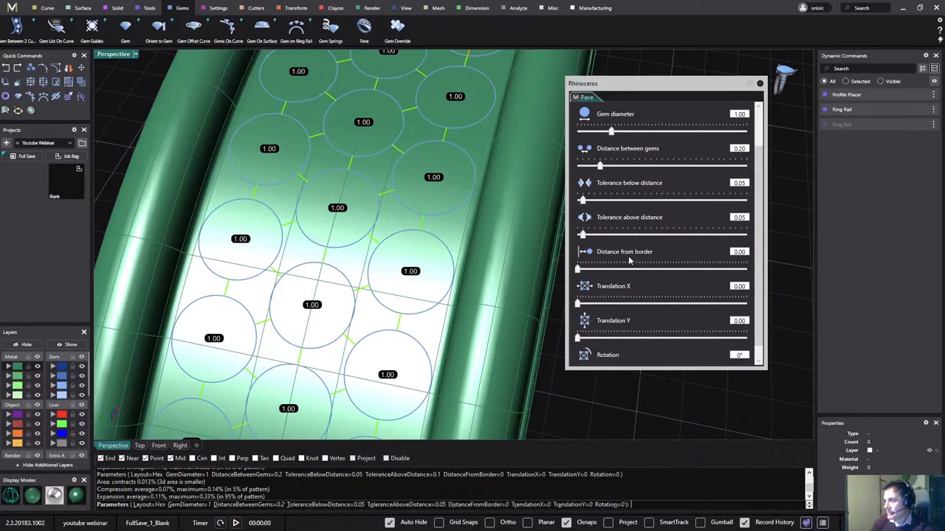
pyautogui.click(740, 252)
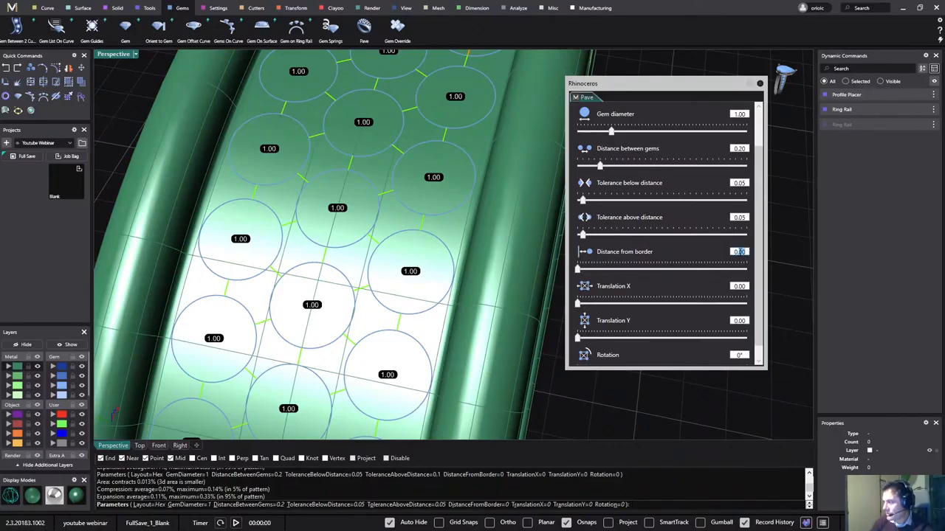
pyautogui.write('0.3')
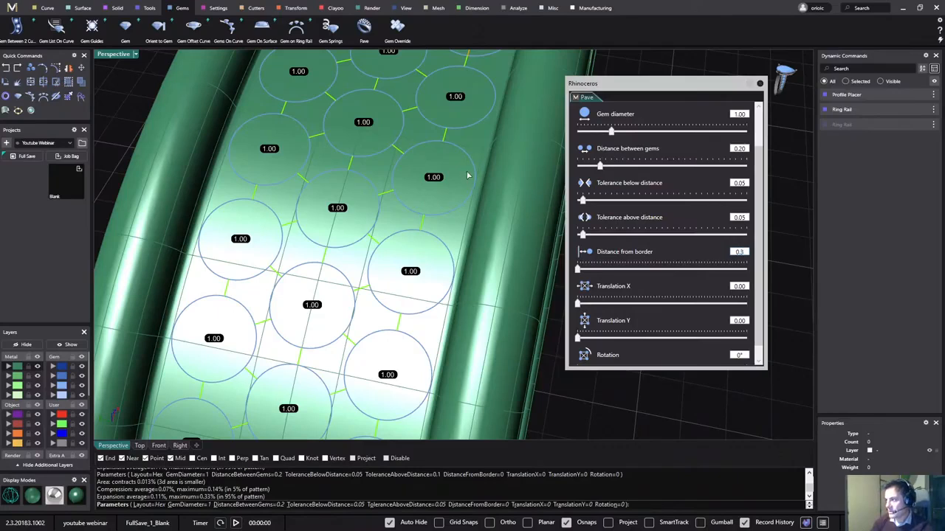
pyautogui.press('Return')
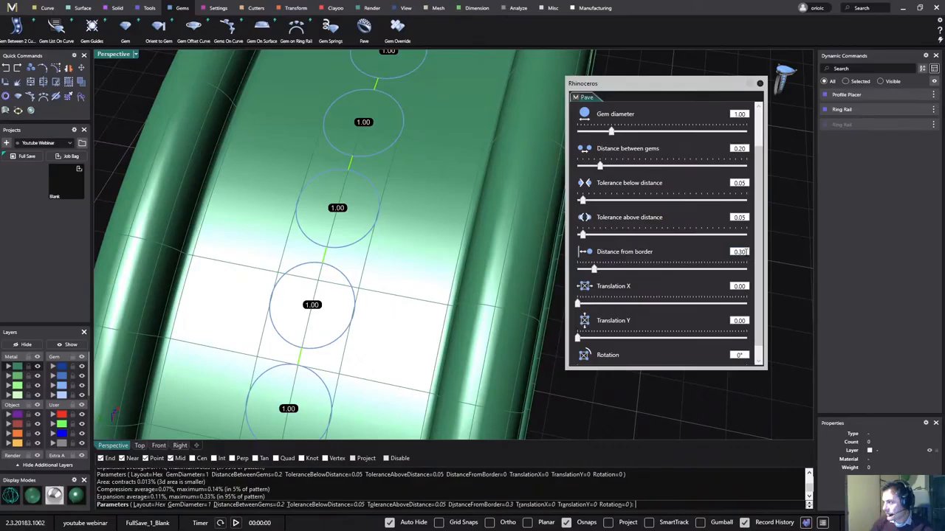
pyautogui.write('0')
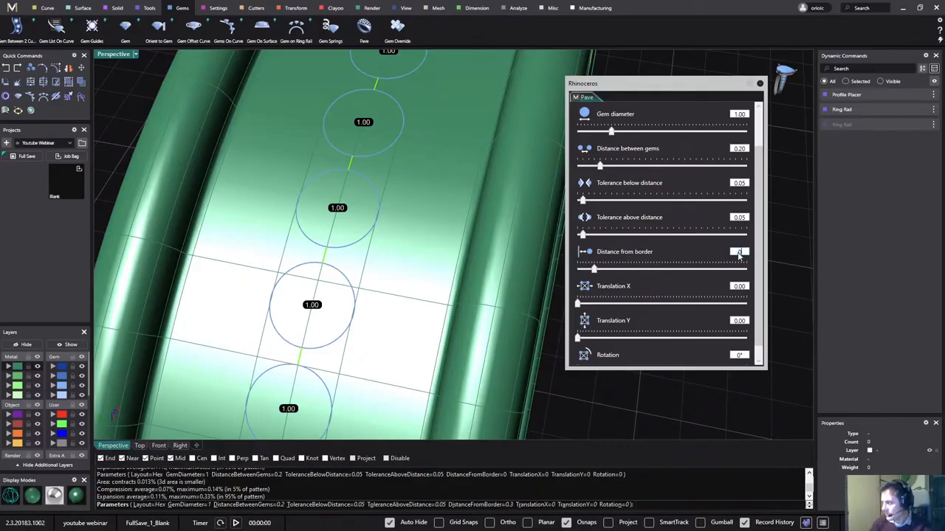
pyautogui.press('Return')
# - Shift the gem layout with a Translation X of 0.10 and check the gem distances at the seam
pyautogui.scroll(-1, 680, 288)
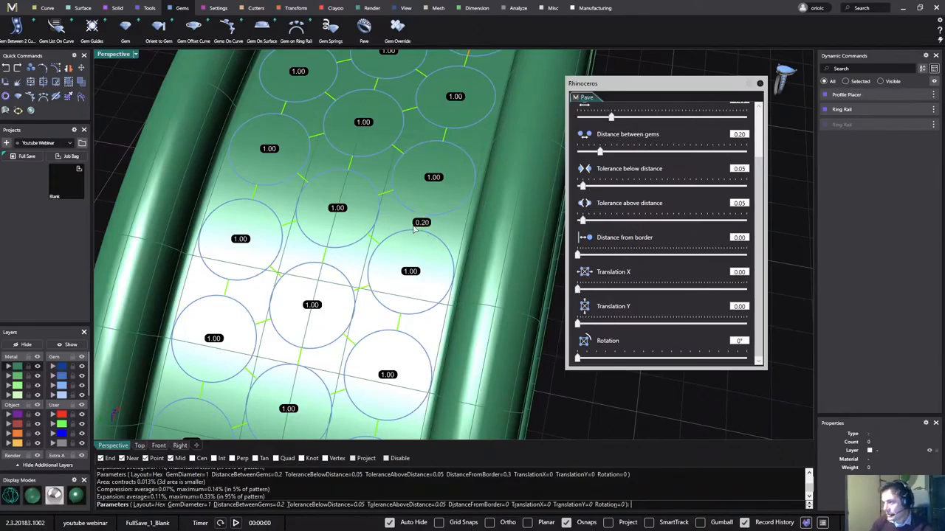
pyautogui.scroll(-3, 428, 219)
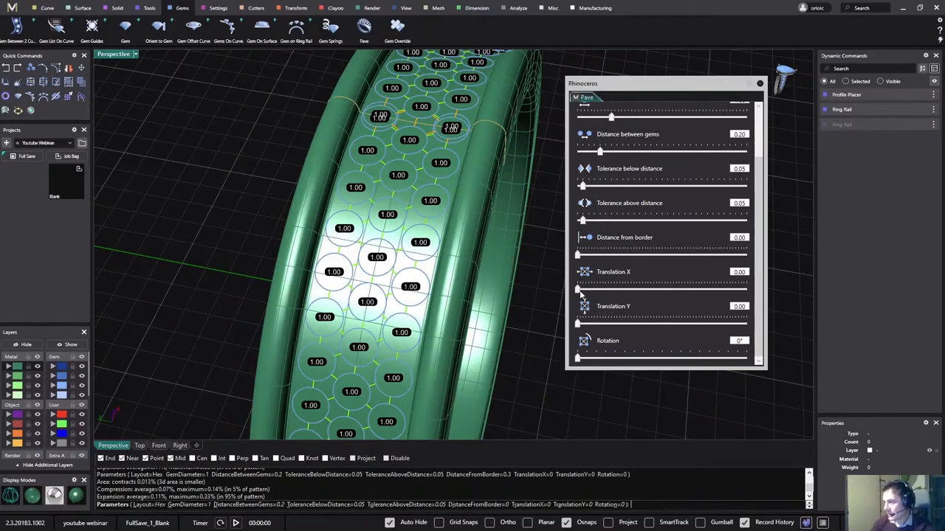
pyautogui.moveTo(582, 290); pyautogui.dragTo(585, 290)
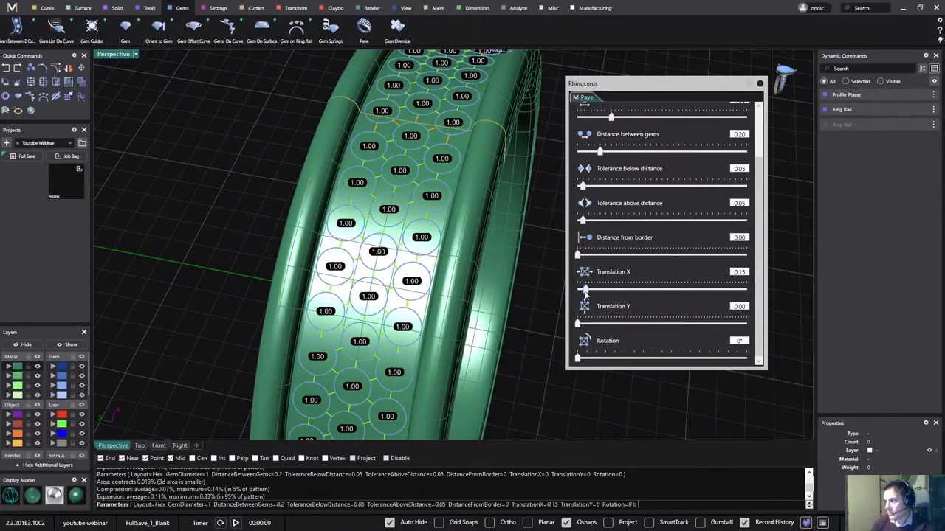
pyautogui.moveTo(585, 291); pyautogui.dragTo(583, 290)
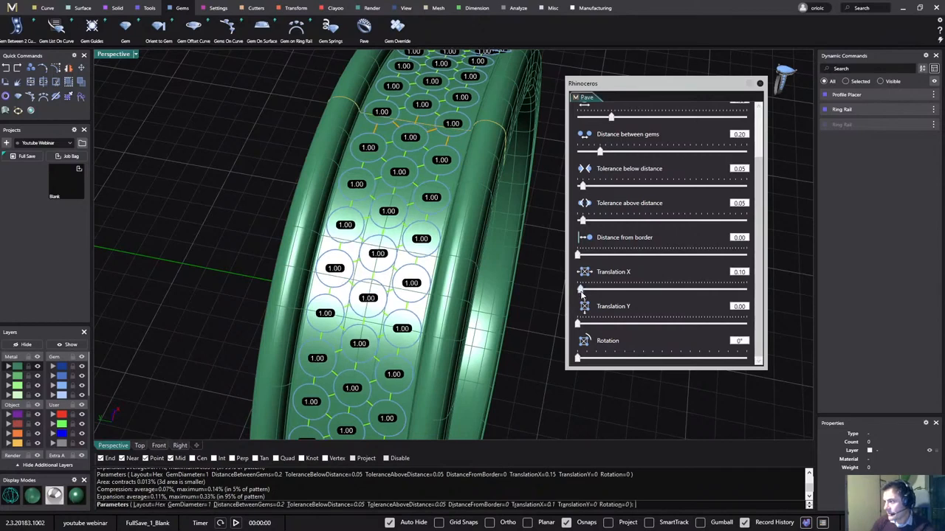
pyautogui.moveTo(582, 291); pyautogui.dragTo(581, 291)
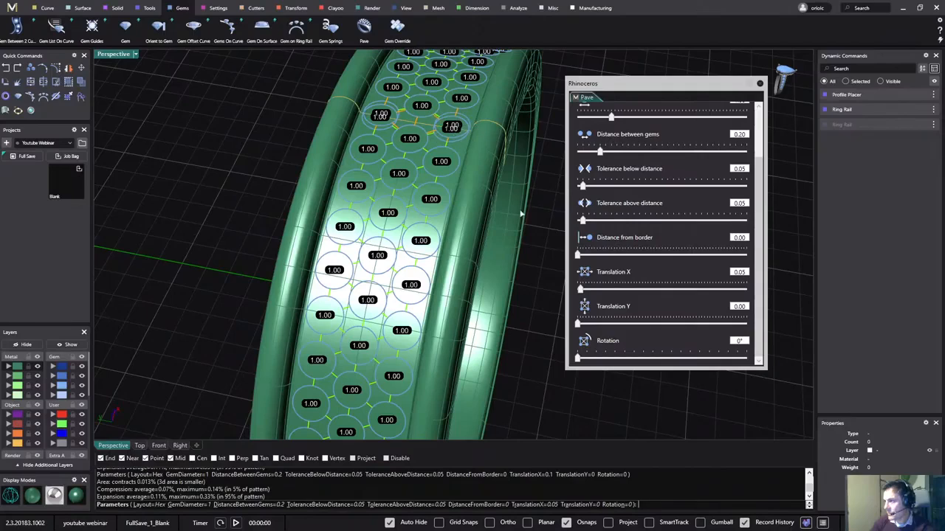
pyautogui.moveTo(580, 292); pyautogui.dragTo(583, 291)
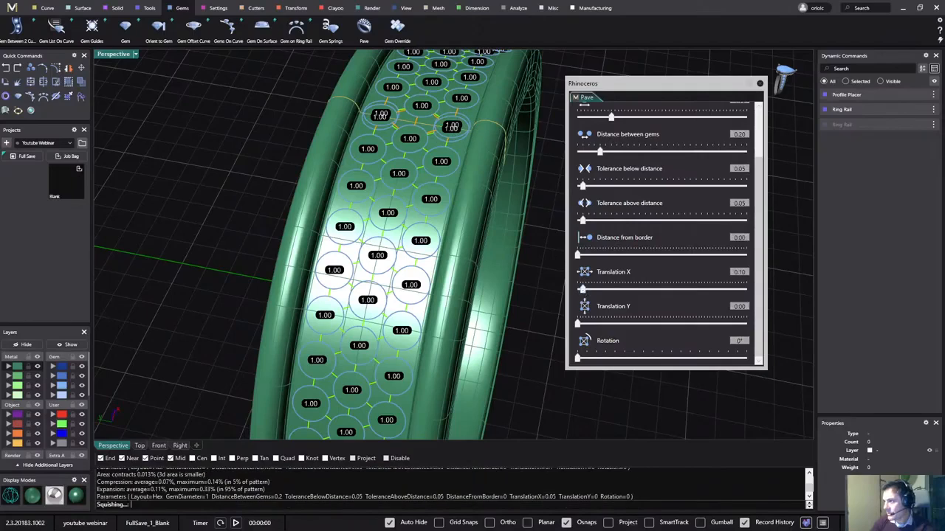
pyautogui.moveTo(517, 286); pyautogui.dragTo(471, 303, button='right')
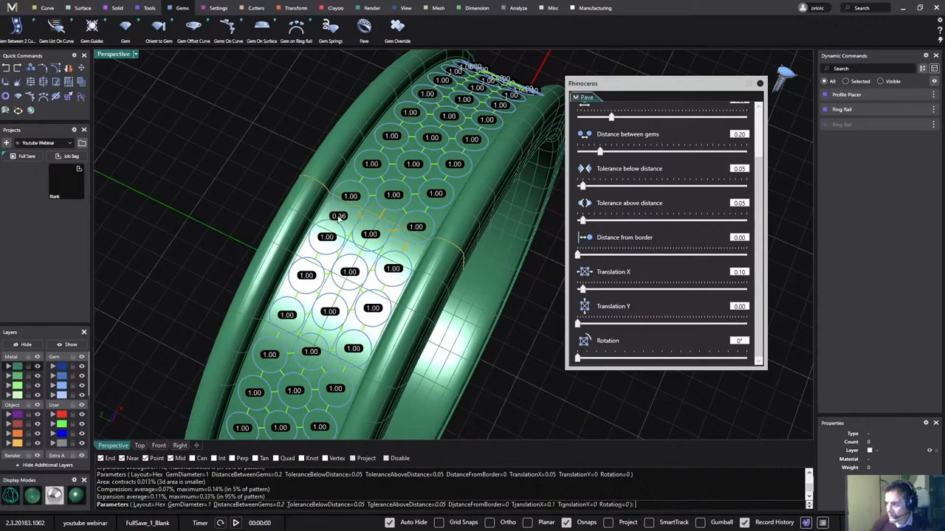
pyautogui.moveTo(339, 216)
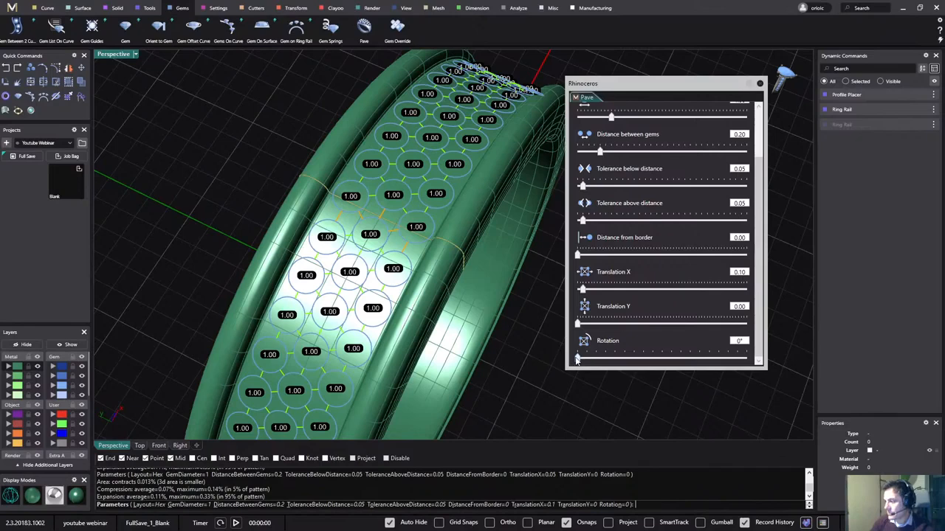
# - Try rotating the gem layout by 20° and return the rotation to 0°
pyautogui.moveTo(579, 360); pyautogui.dragTo(595, 361)
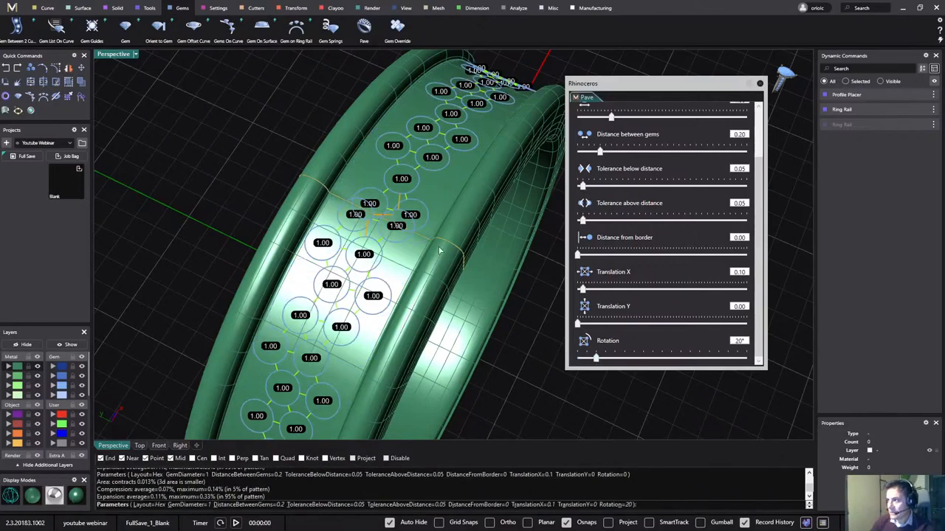
pyautogui.moveTo(596, 359); pyautogui.dragTo(565, 364)
# - Accept the Pavé layout to place the gems on the channel floor, and inspect them around the band
pyautogui.moveTo(520, 334); pyautogui.dragTo(403, 294, button='right')
pyautogui.scroll(-3, 511, 333)
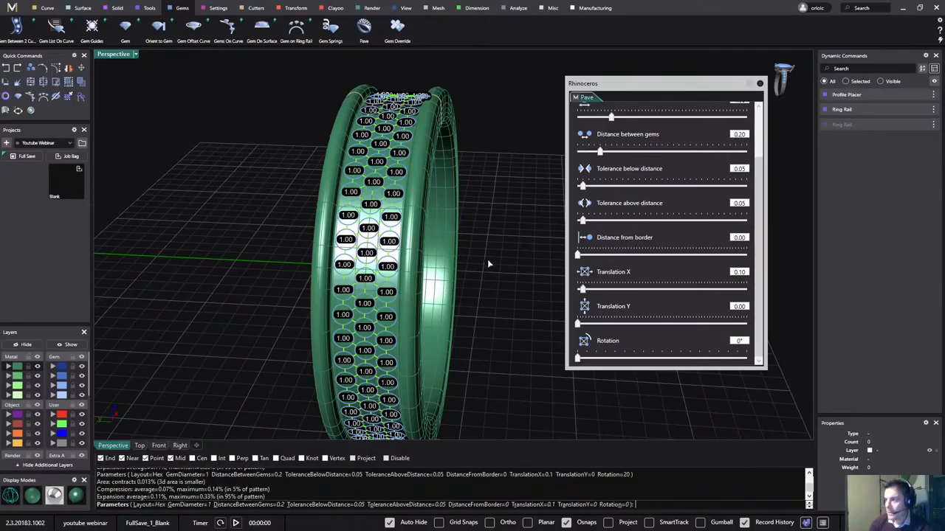
pyautogui.moveTo(502, 245); pyautogui.dragTo(512, 268, button='right')
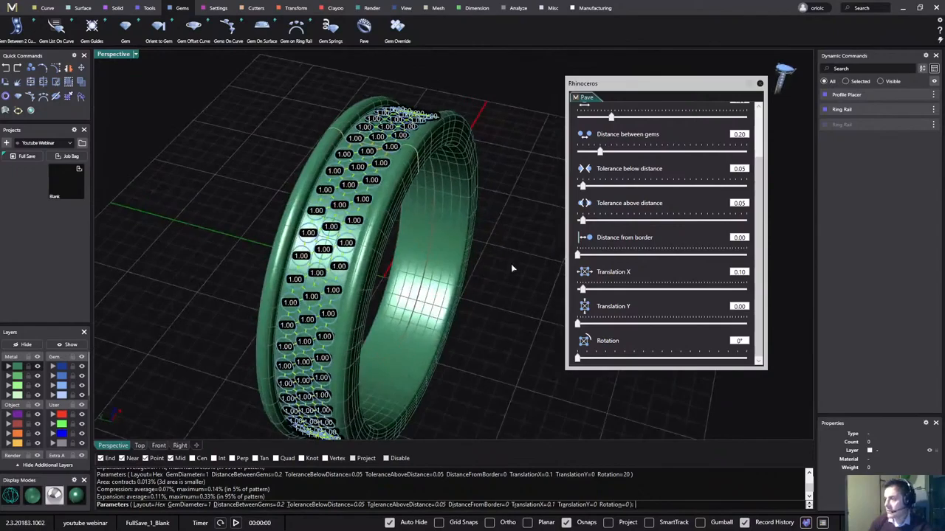
pyautogui.rightClick(523, 221)
pyautogui.moveTo(626, 211); pyautogui.dragTo(352, 210, button='right')
pyautogui.scroll(4, 351, 205)
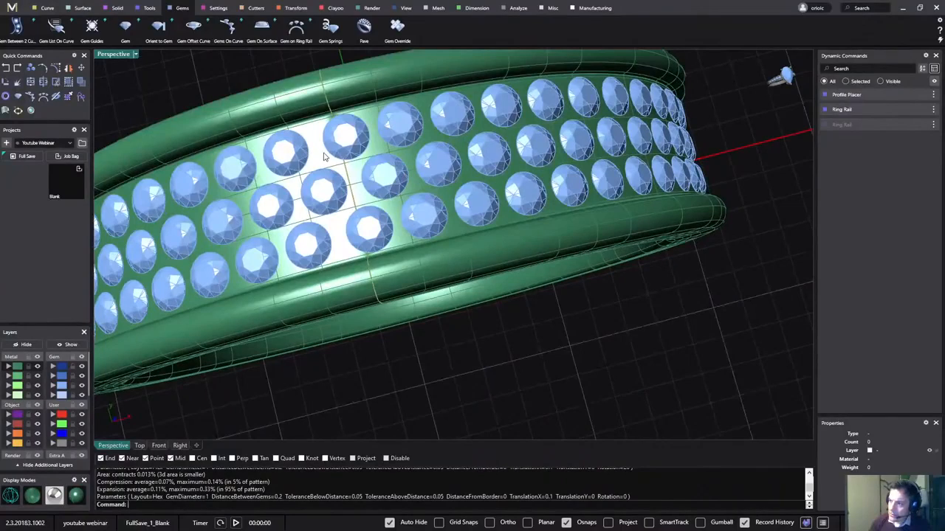
pyautogui.moveTo(379, 210); pyautogui.dragTo(574, 198, button='right')
pyautogui.scroll(-5, 511, 178)
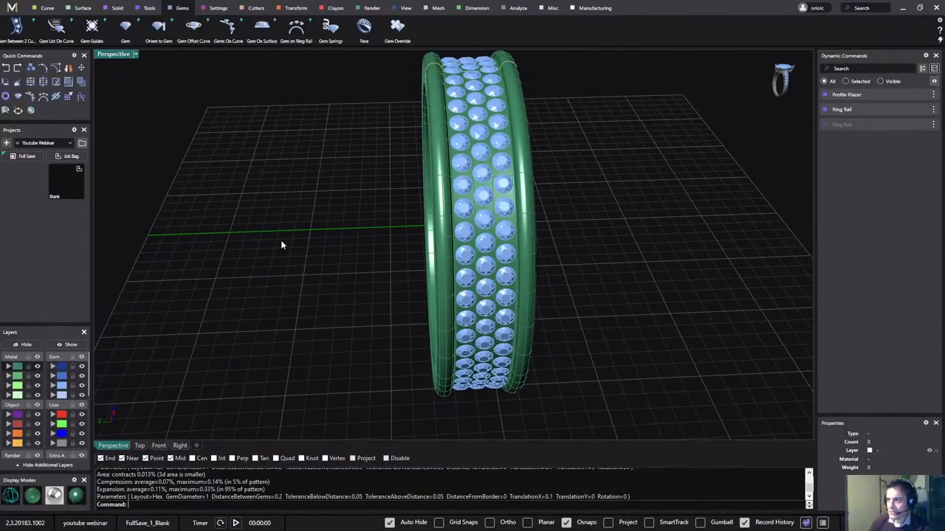
# - Start Gem Springs with all the pavé gems selected by their layer and the channel floor as the surface
pyautogui.click(330, 35)
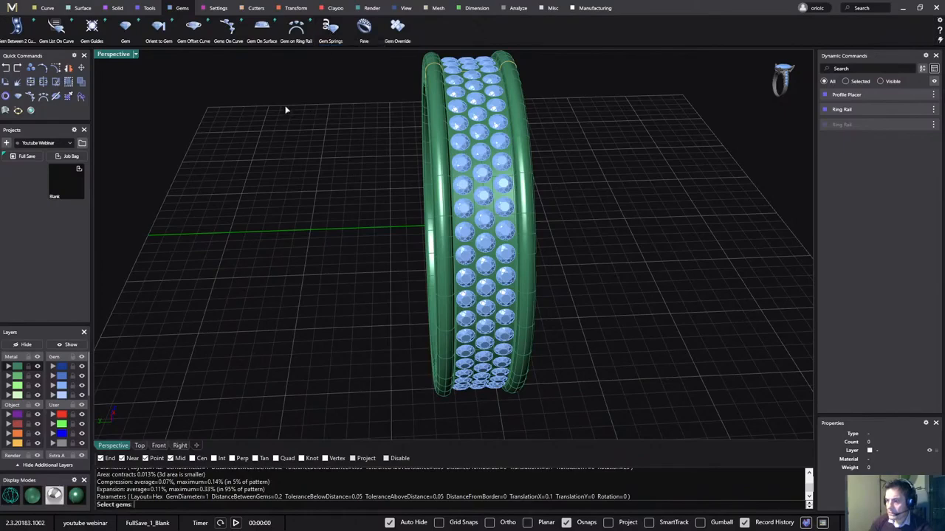
pyautogui.click(62, 386)
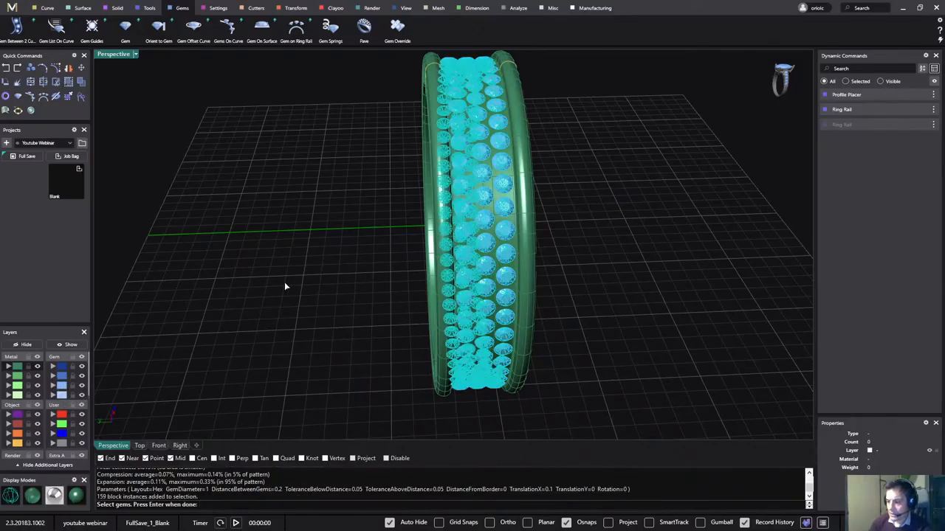
pyautogui.press('Return')
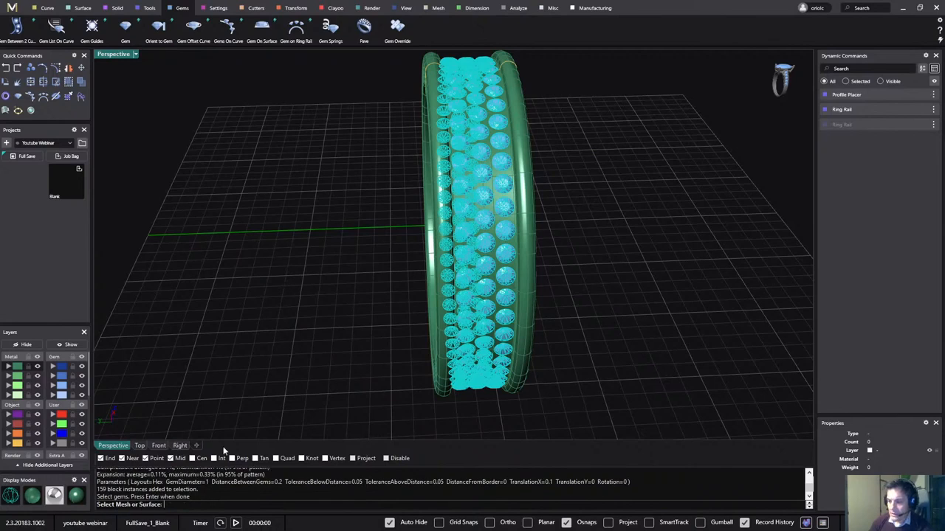
pyautogui.scroll(4, 525, 186)
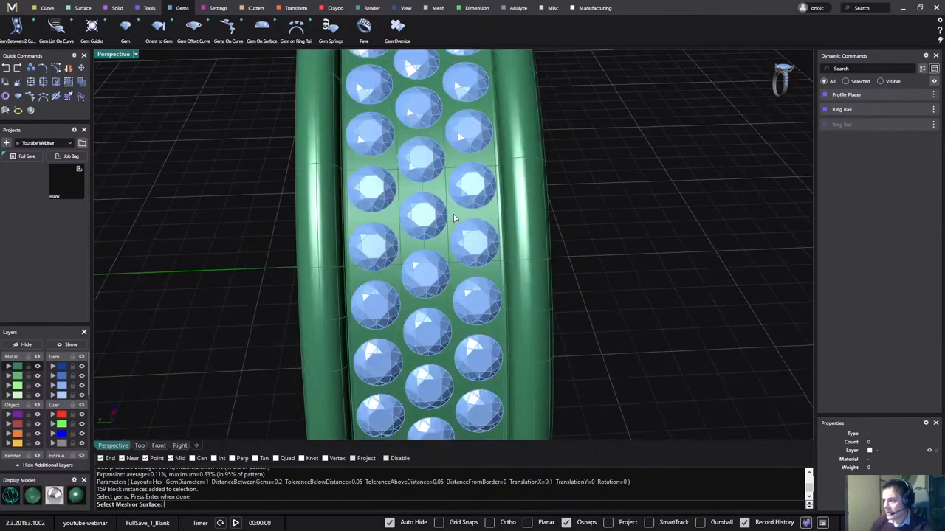
pyautogui.press('Return')
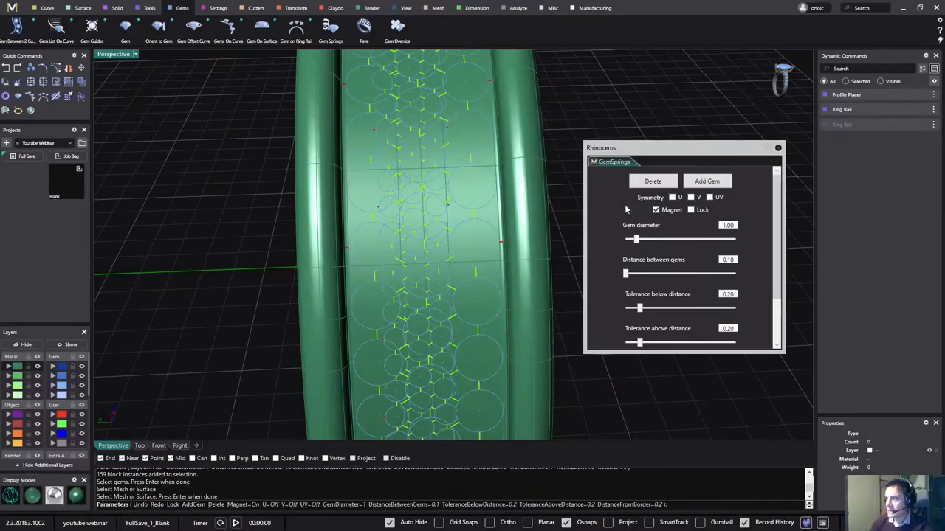
pyautogui.moveTo(632, 96); pyautogui.dragTo(566, 133, button='right')
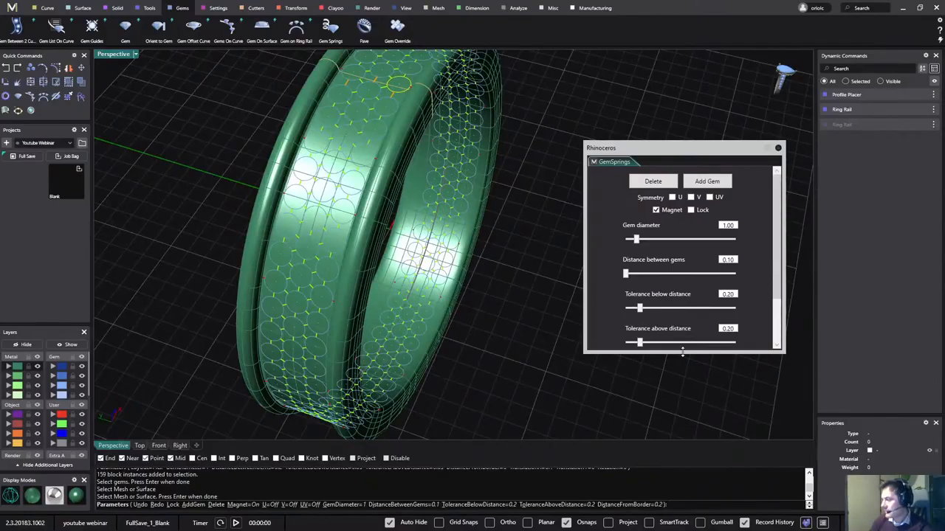
# - Enlarge the Gem Springs dialog, turn off Magnet and Lock, and adjust the edge gem at the band's seam to even its spacing
pyautogui.moveTo(682, 353); pyautogui.dragTo(681, 431)
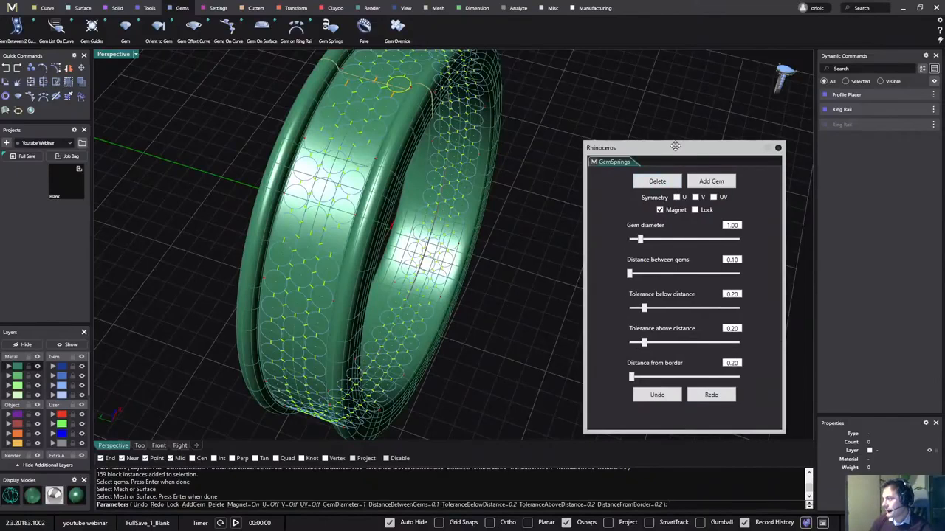
pyautogui.moveTo(675, 146); pyautogui.dragTo(657, 120)
pyautogui.moveTo(532, 185); pyautogui.dragTo(412, 380, button='right')
pyautogui.scroll(2, 434, 310)
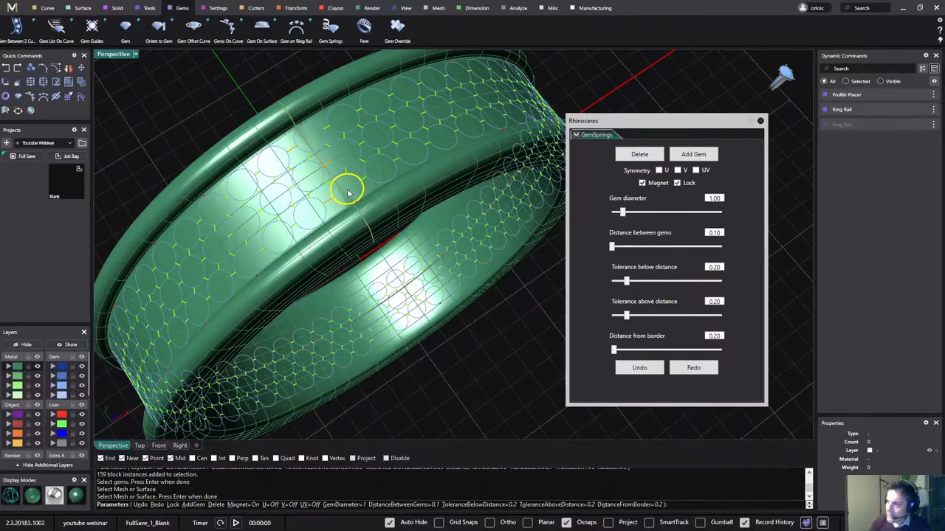
pyautogui.click(642, 182)
pyautogui.click(677, 182)
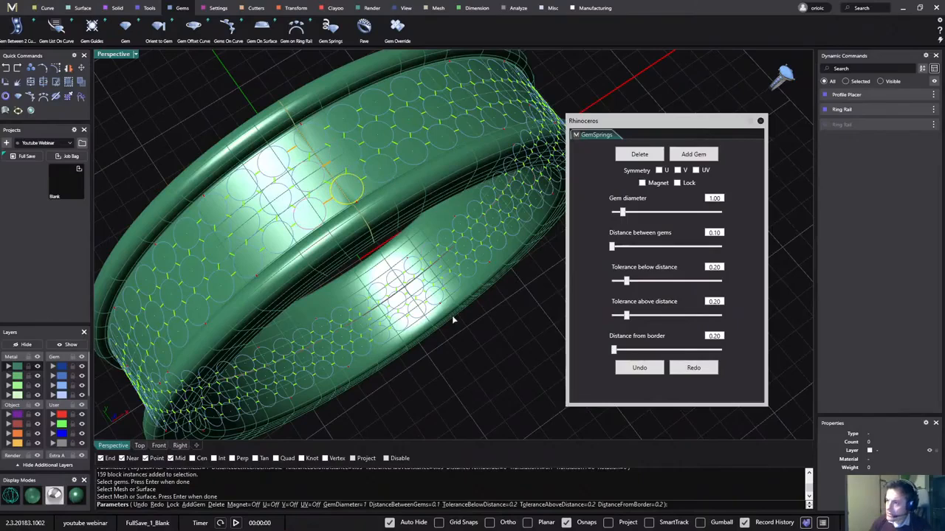
pyautogui.moveTo(456, 381); pyautogui.dragTo(468, 273, button='right')
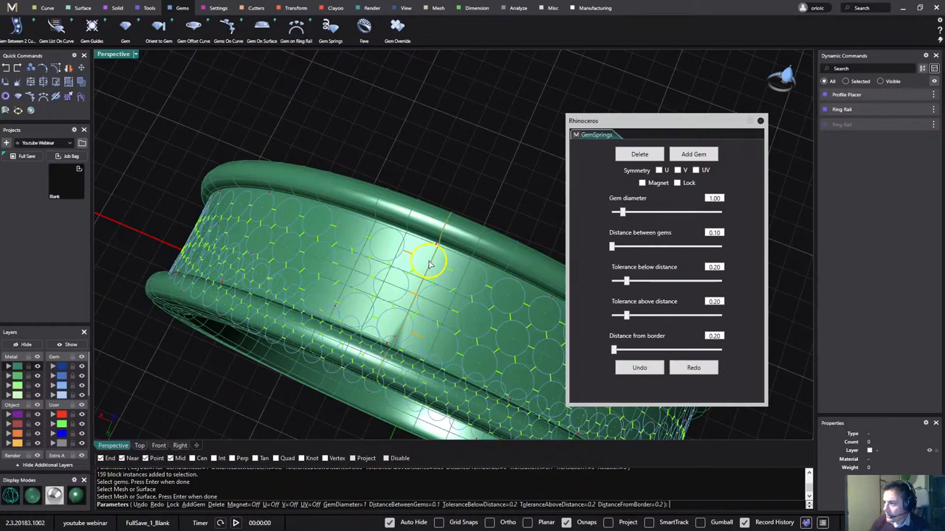
pyautogui.click(428, 264)
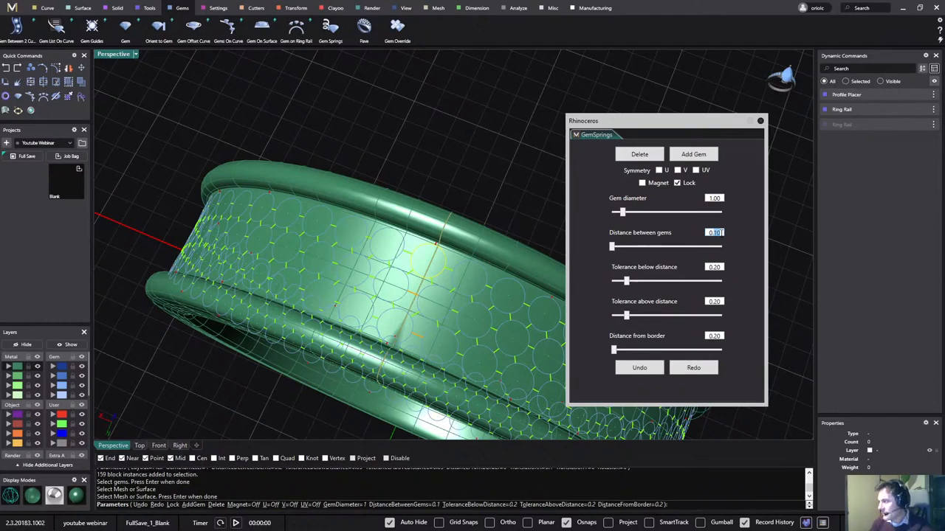
# - Set the Gem Springs distance between gems to 0.20, with tolerances below and above distance both at 0.10
pyautogui.write('0.25')
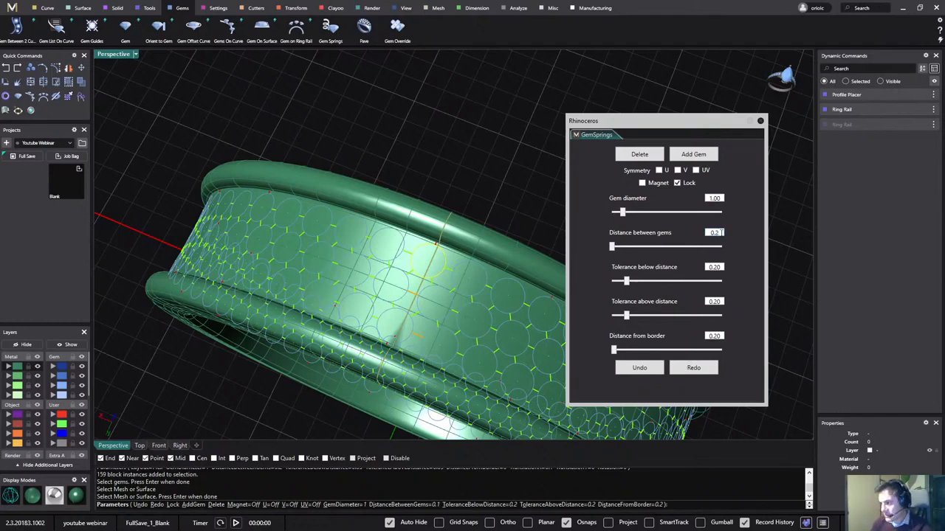
pyautogui.press('Return')
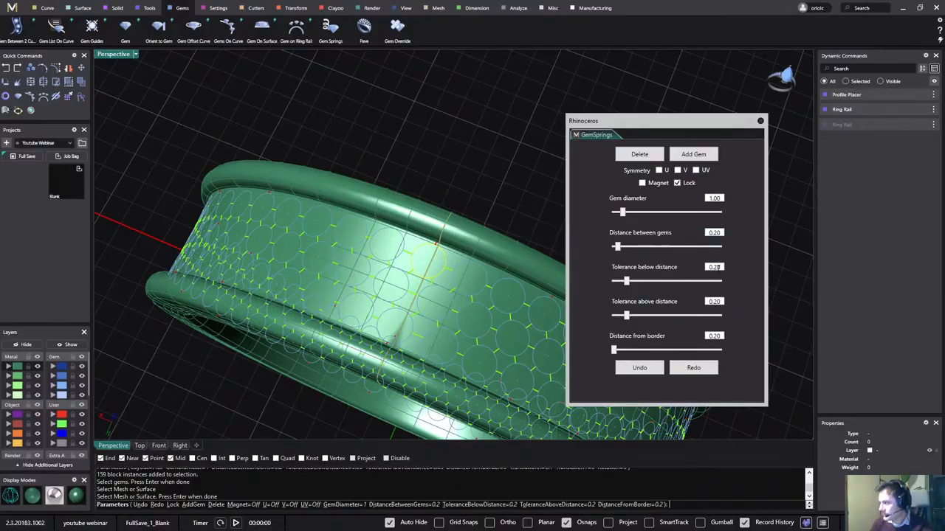
pyautogui.doubleClick(716, 267)
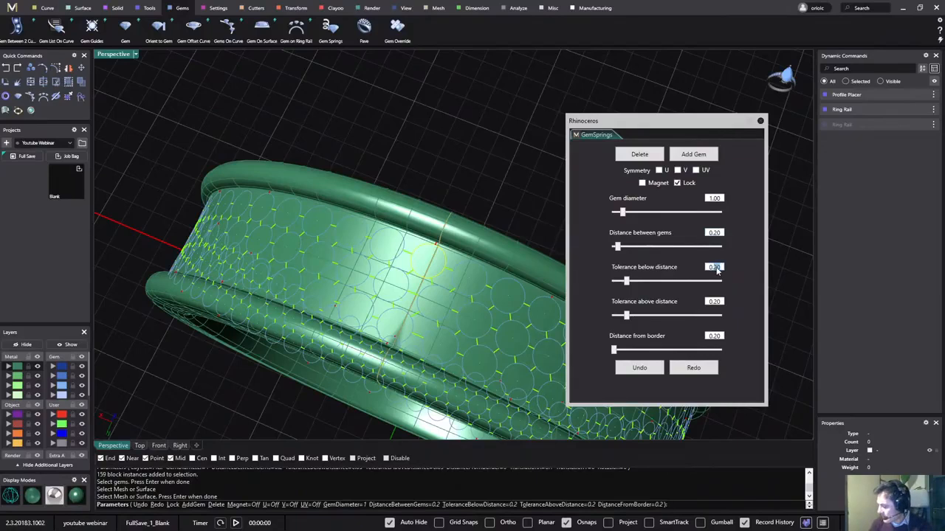
pyautogui.write('1')
pyautogui.press('Return')
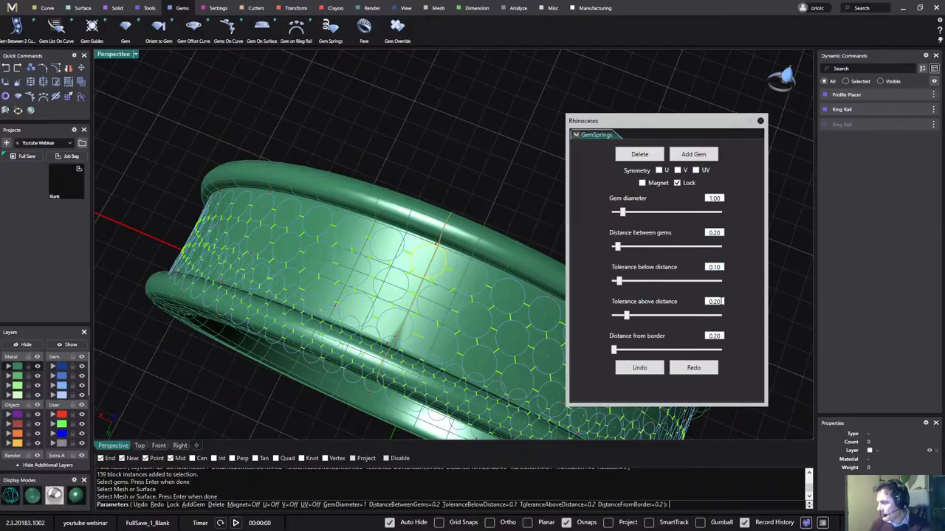
pyautogui.doubleClick(716, 302)
pyautogui.write('1')
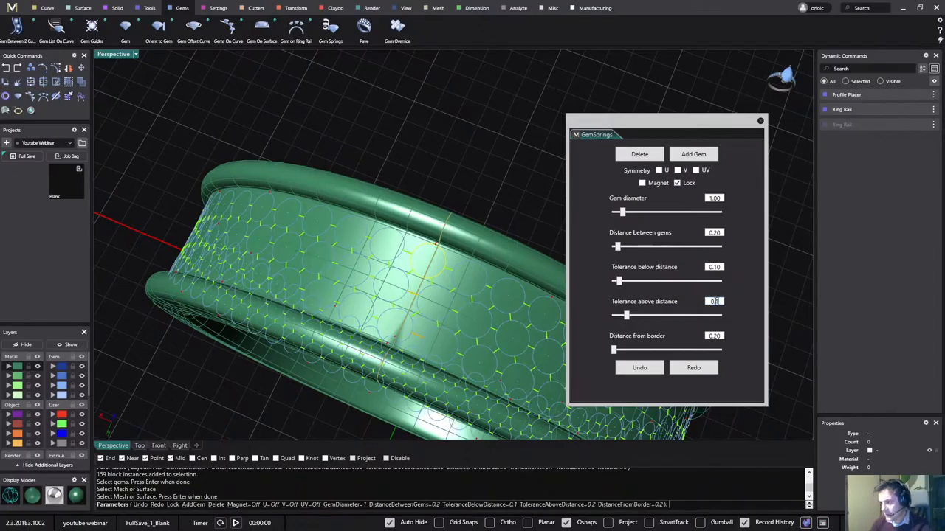
pyautogui.press('Return')
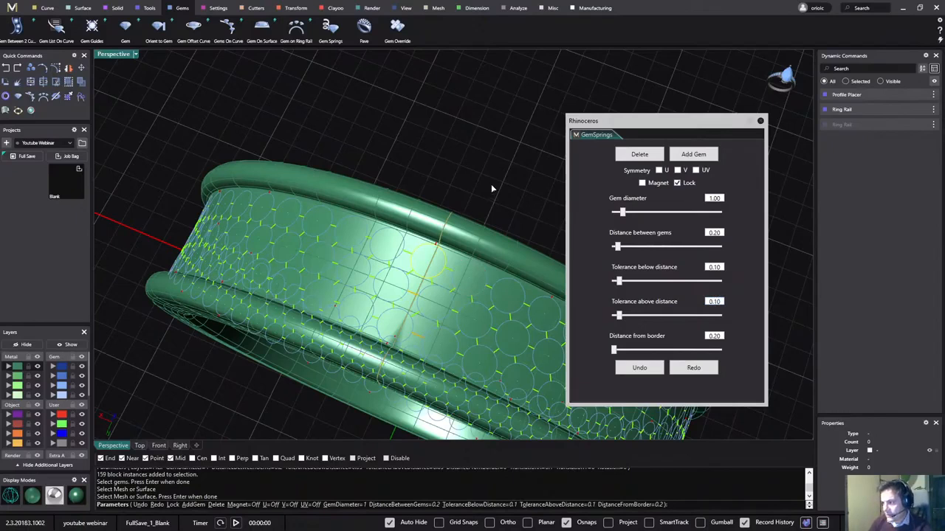
# - Reposition the middle gem and the opposite edge gem at the seam to even their spacing, and accept the Gem Springs layout
pyautogui.moveTo(490, 184); pyautogui.dragTo(444, 131, button='right')
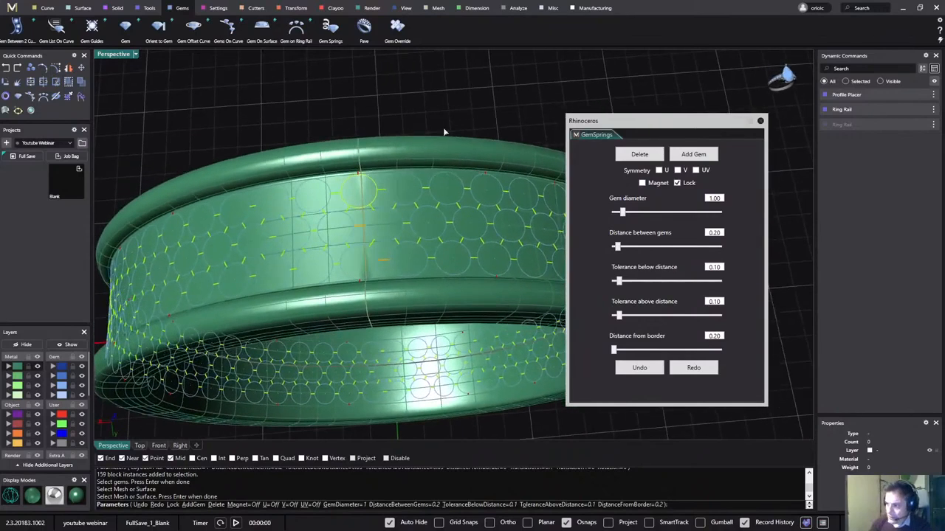
pyautogui.click(338, 231)
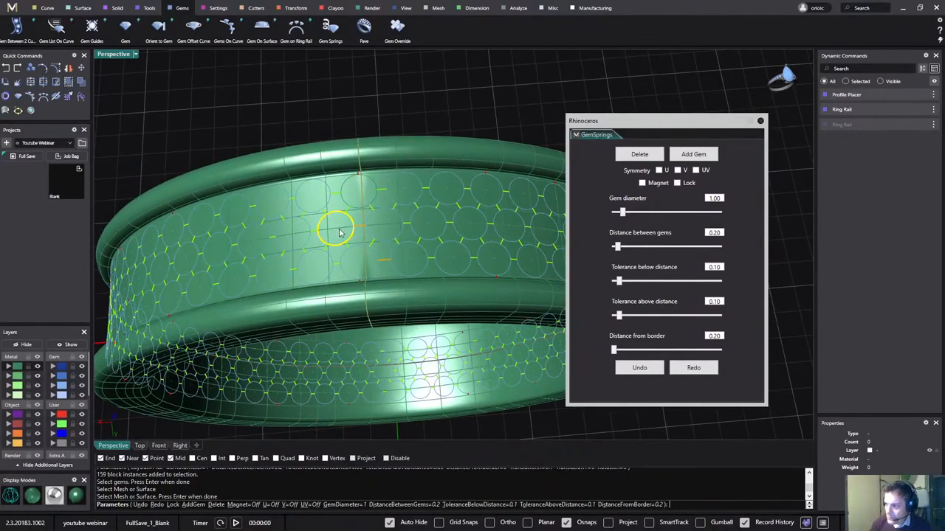
pyautogui.moveTo(339, 232); pyautogui.dragTo(373, 266)
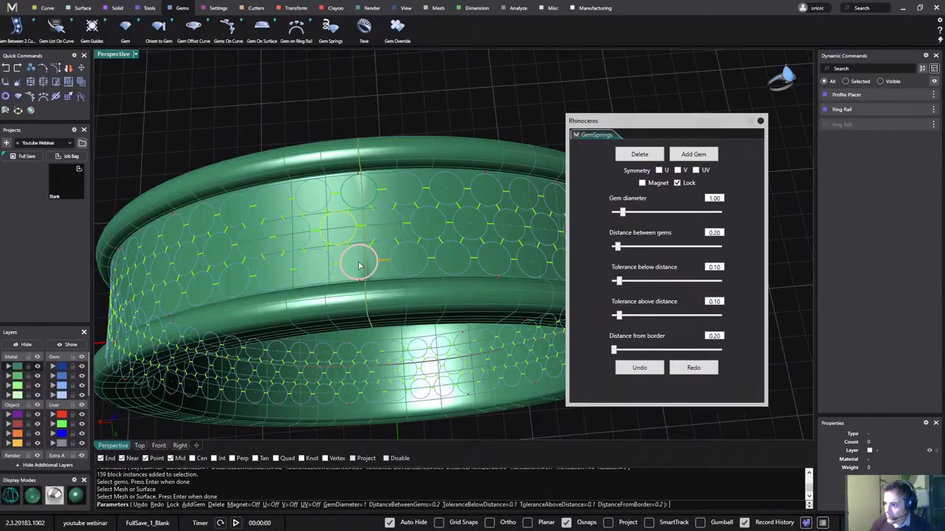
pyautogui.click(359, 266)
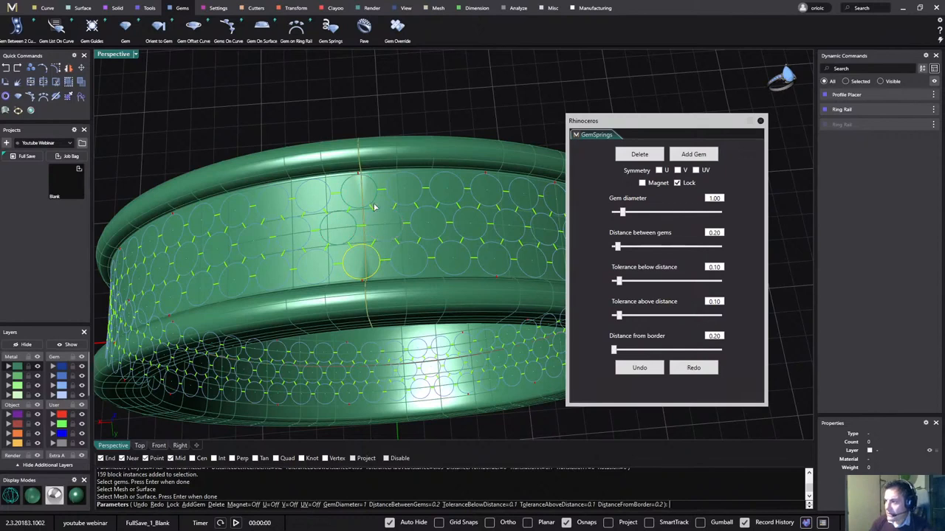
pyautogui.scroll(-3, 347, 98)
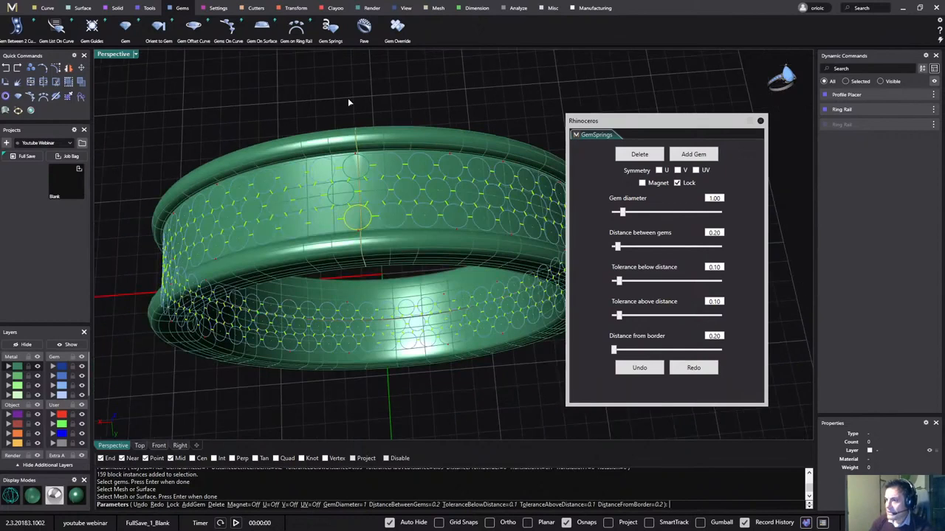
pyautogui.moveTo(399, 97); pyautogui.dragTo(454, 54, button='right')
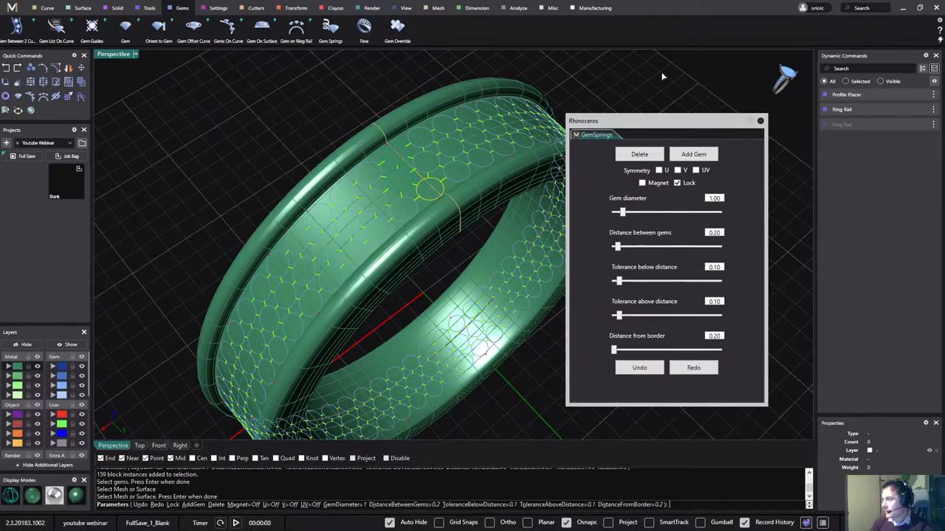
pyautogui.press('Return')
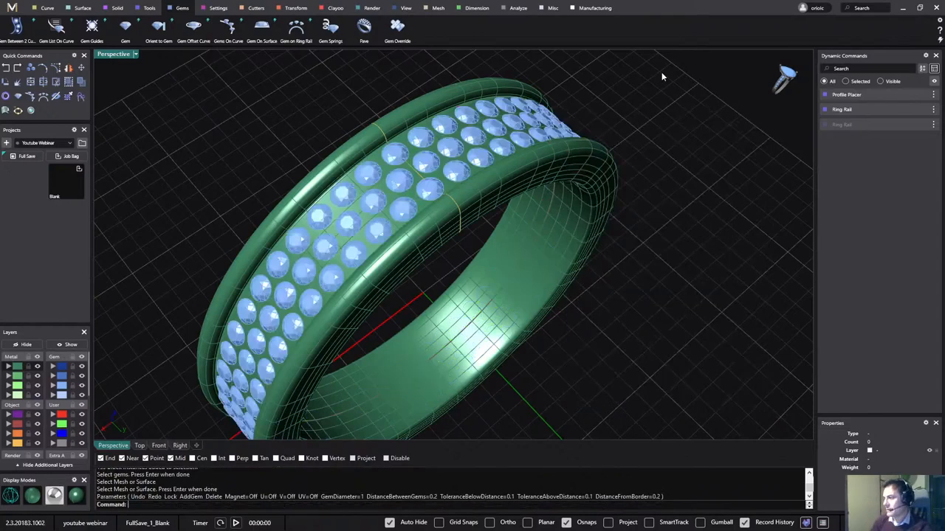
# - Generate Pavé Prongs for all the pavé gems, using the channel floor as the surface
pyautogui.moveTo(662, 76); pyautogui.dragTo(642, 220, button='right')
pyautogui.moveTo(685, 251); pyautogui.dragTo(632, 293, button='right')
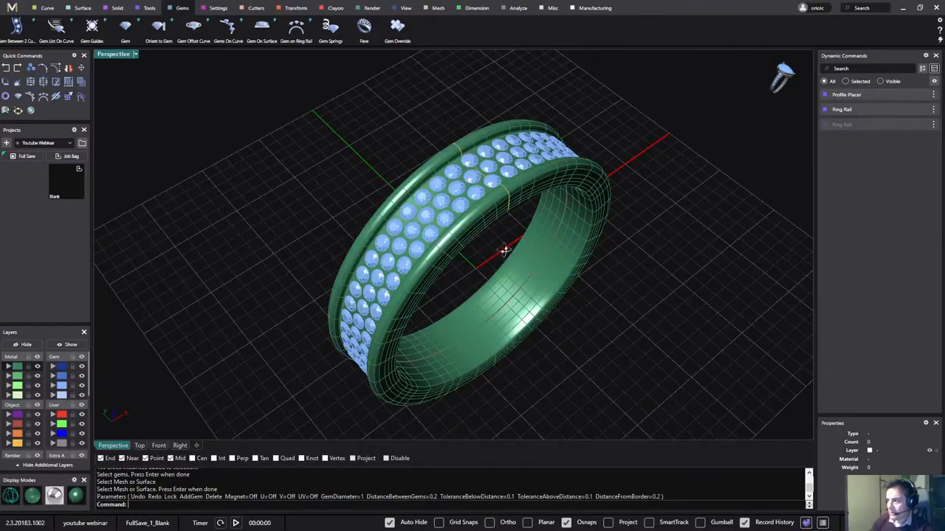
pyautogui.moveTo(505, 251); pyautogui.dragTo(579, 228, button='right')
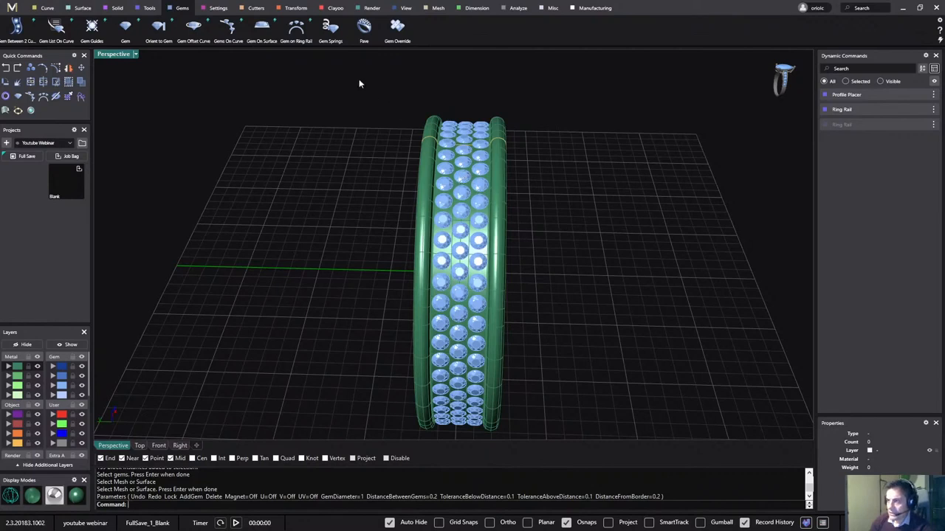
pyautogui.click(465, 125)
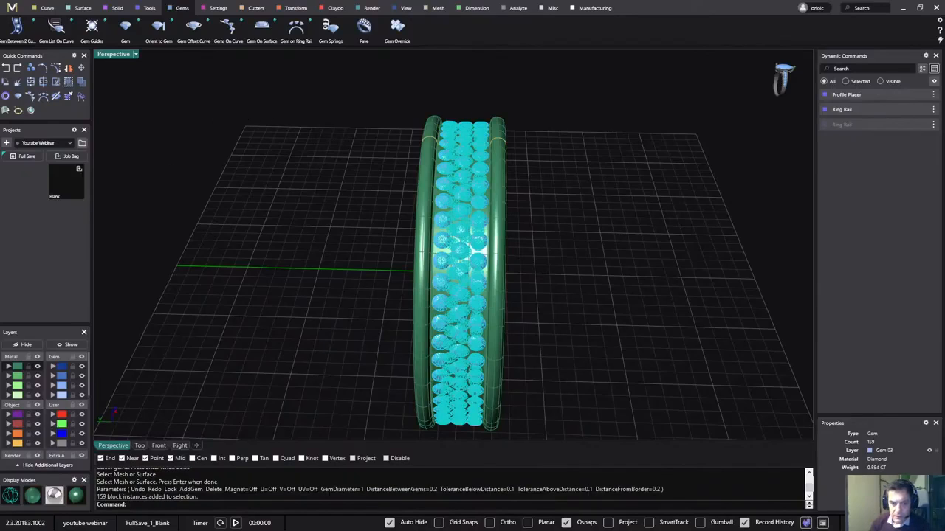
pyautogui.click(215, 8)
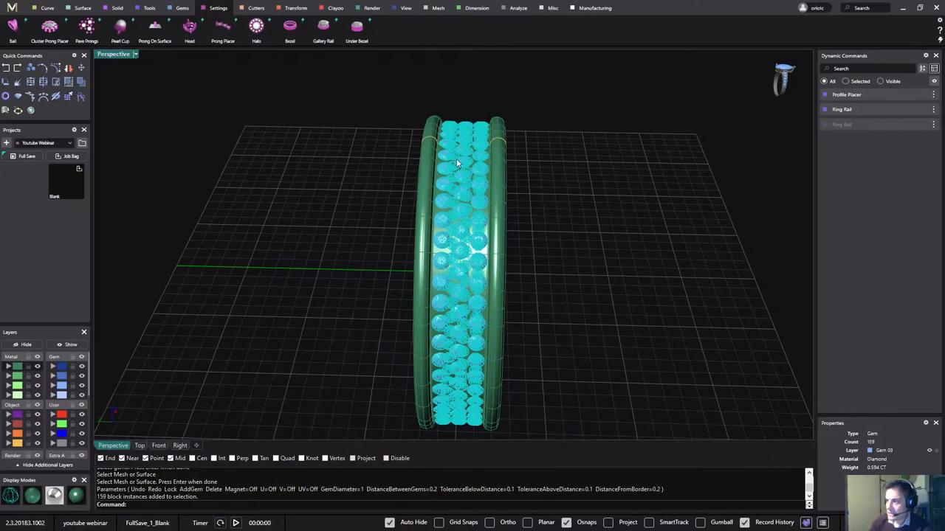
pyautogui.moveTo(370, 173); pyautogui.dragTo(336, 177, button='right')
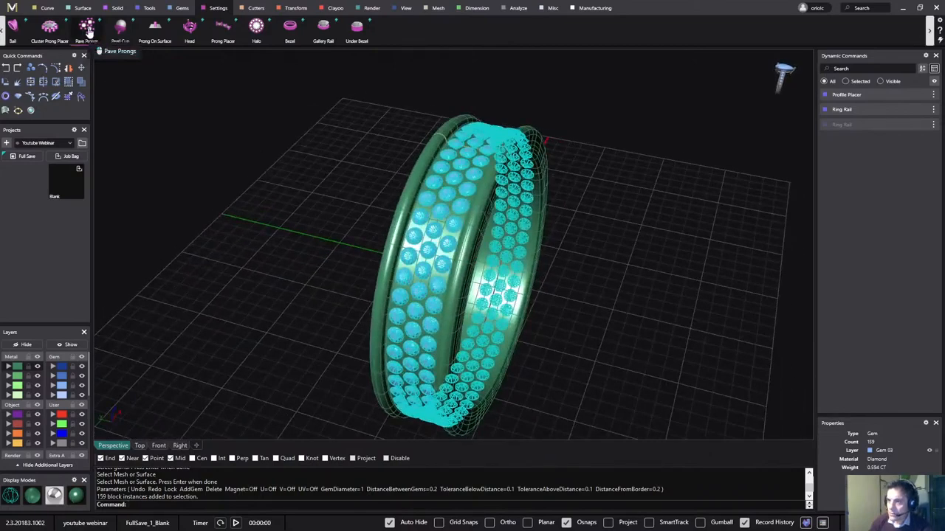
pyautogui.click(97, 44)
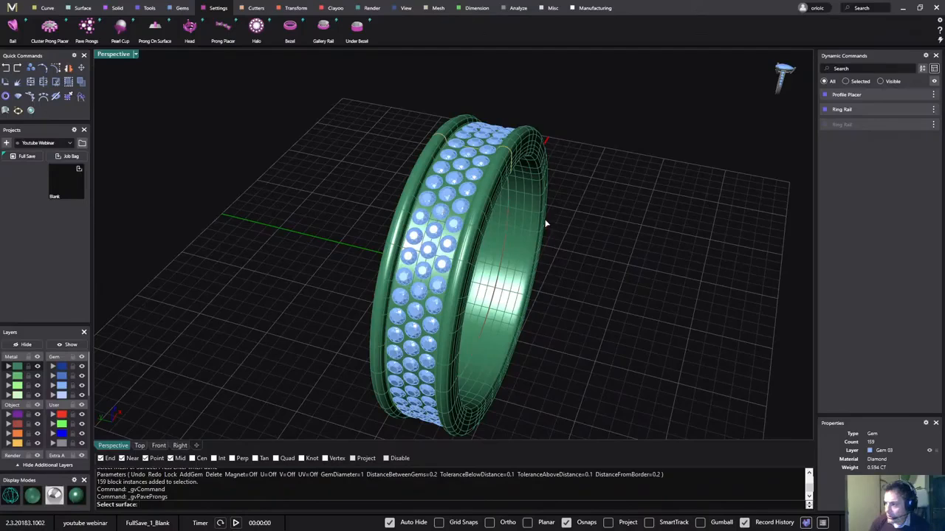
pyautogui.moveTo(546, 222); pyautogui.dragTo(590, 197, button='right')
pyautogui.scroll(4, 589, 198)
pyautogui.moveTo(484, 203); pyautogui.dragTo(505, 221, button='right')
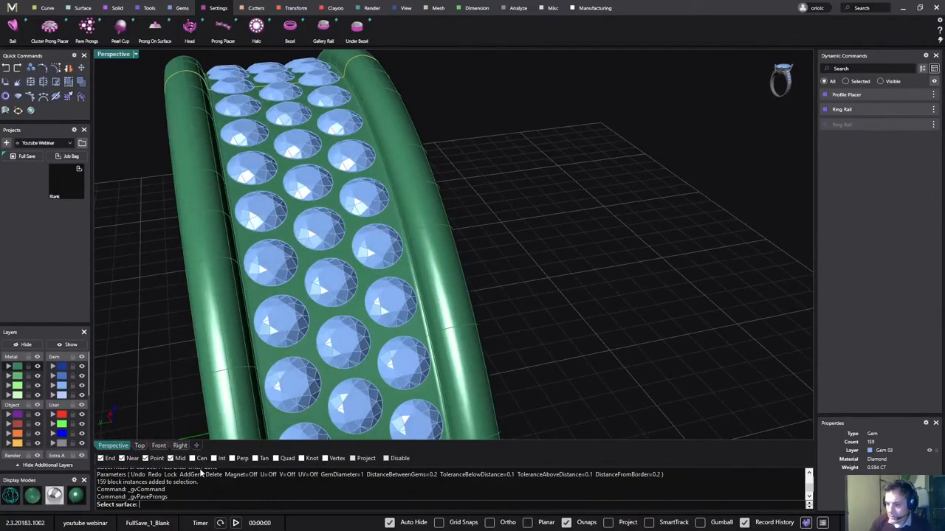
pyautogui.click(351, 228)
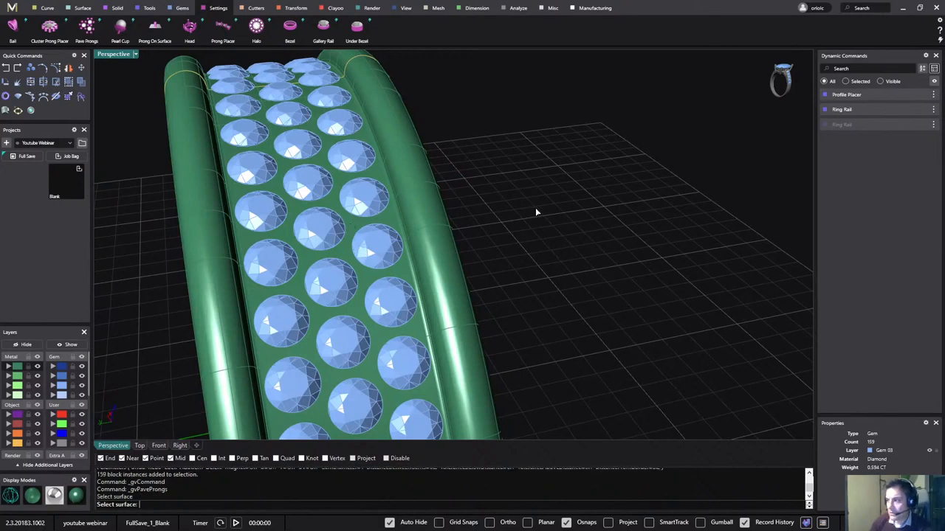
pyautogui.moveTo(535, 196); pyautogui.dragTo(512, 151, button='right')
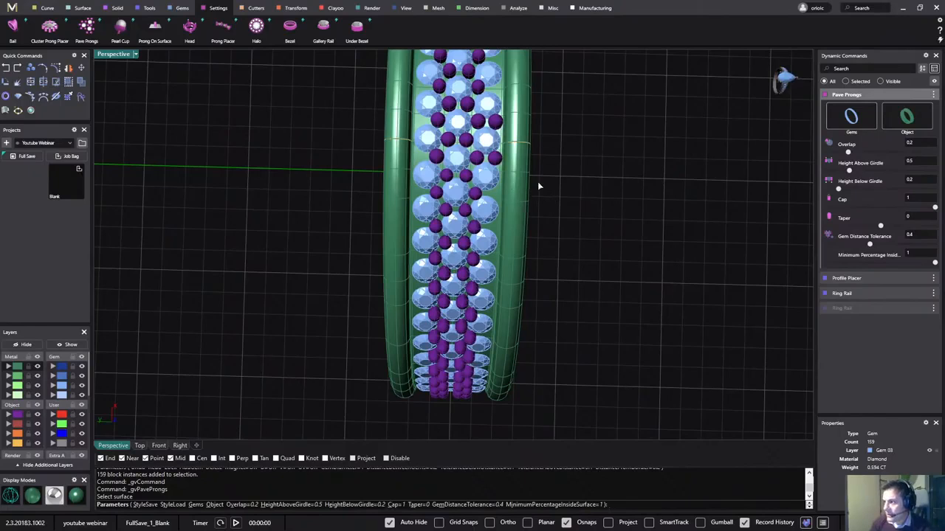
# - Examine the prongs near the seam and set the Pavé Prongs Overlap to 0.3
pyautogui.scroll(8, 544, 178)
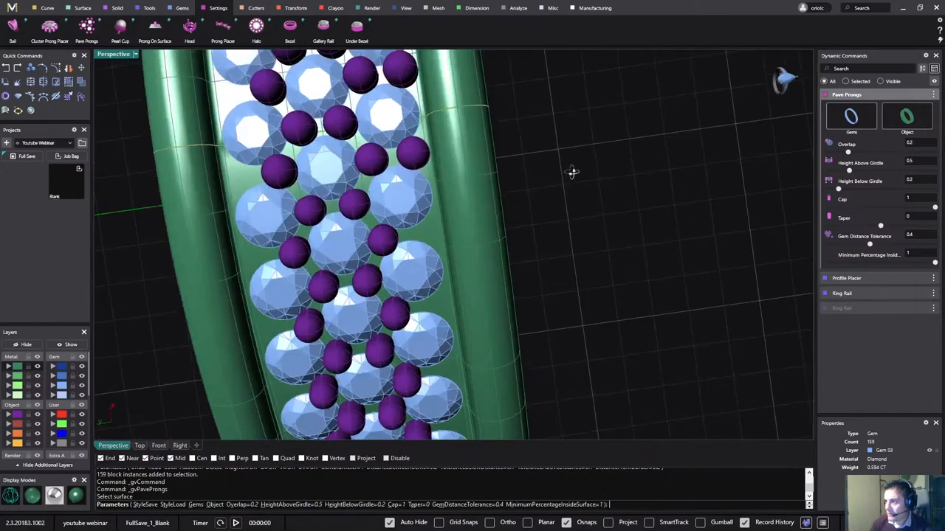
pyautogui.moveTo(572, 172); pyautogui.dragTo(567, 167, button='right')
pyautogui.moveTo(632, 171); pyautogui.dragTo(794, 159, button='right')
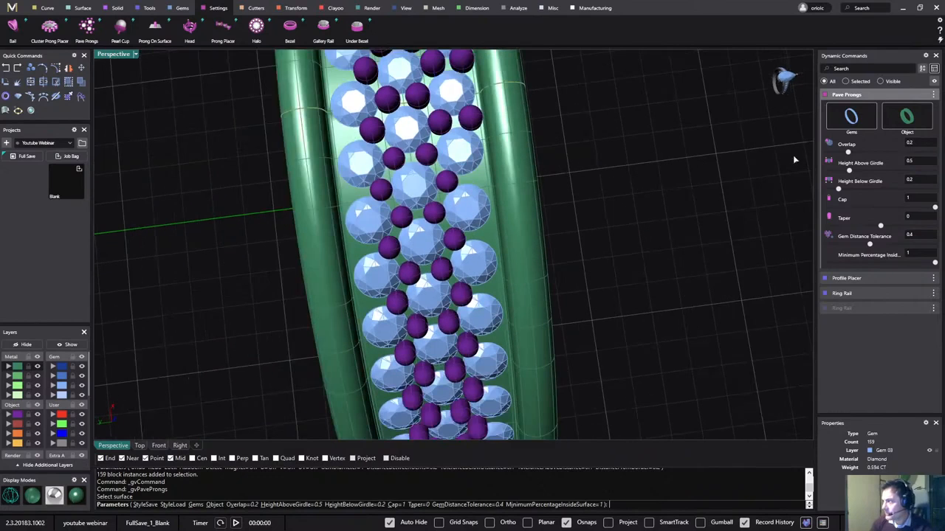
pyautogui.scroll(-3, 679, 199)
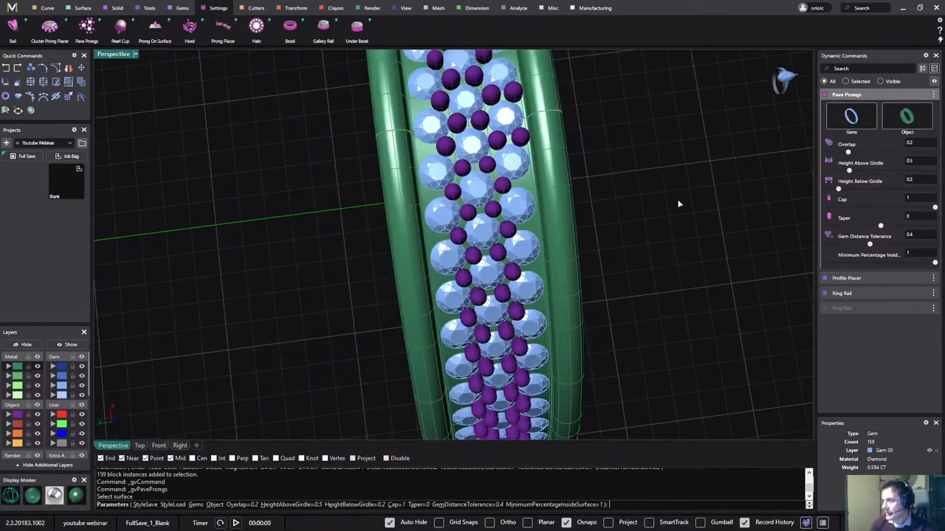
pyautogui.moveTo(679, 203); pyautogui.dragTo(660, 214, button='right')
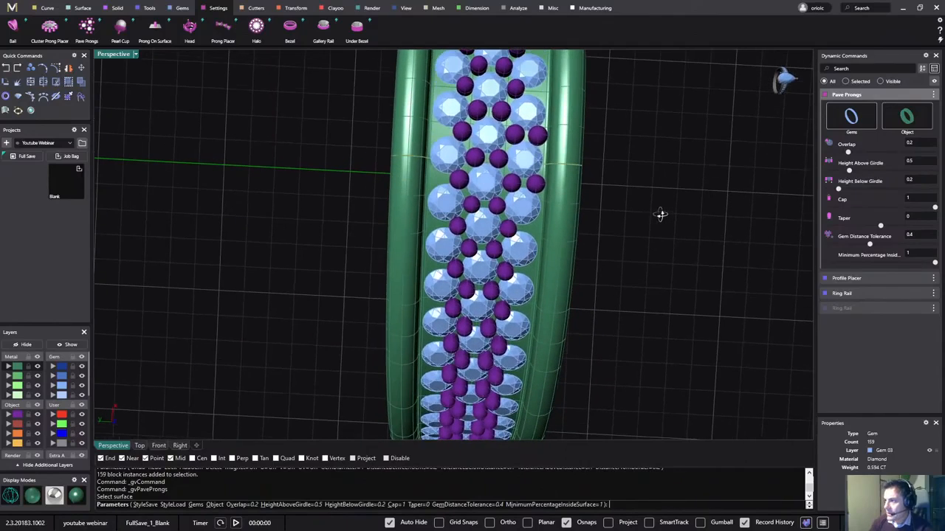
pyautogui.scroll(5, 482, 156)
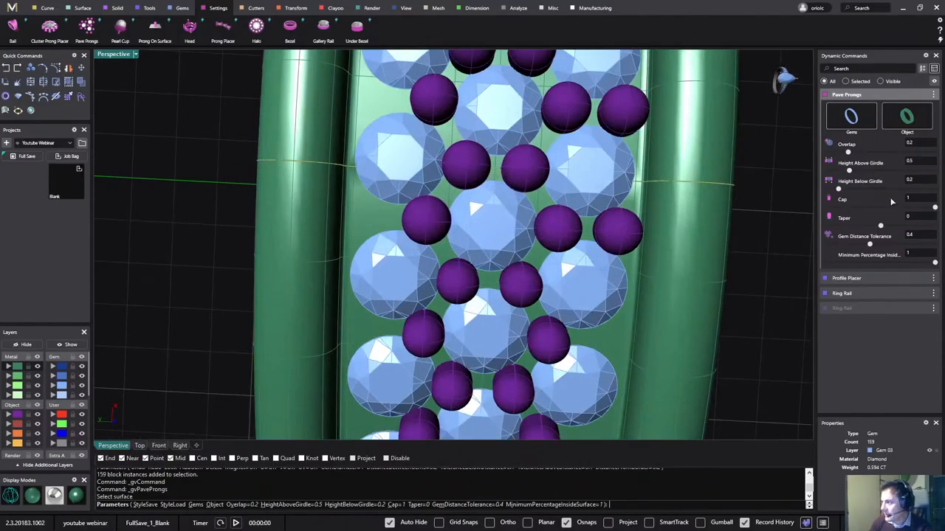
pyautogui.keyDown('shift'); pyautogui.moveTo(738, 189); pyautogui.dragTo(715, 181, button='right'); pyautogui.keyUp('shift')
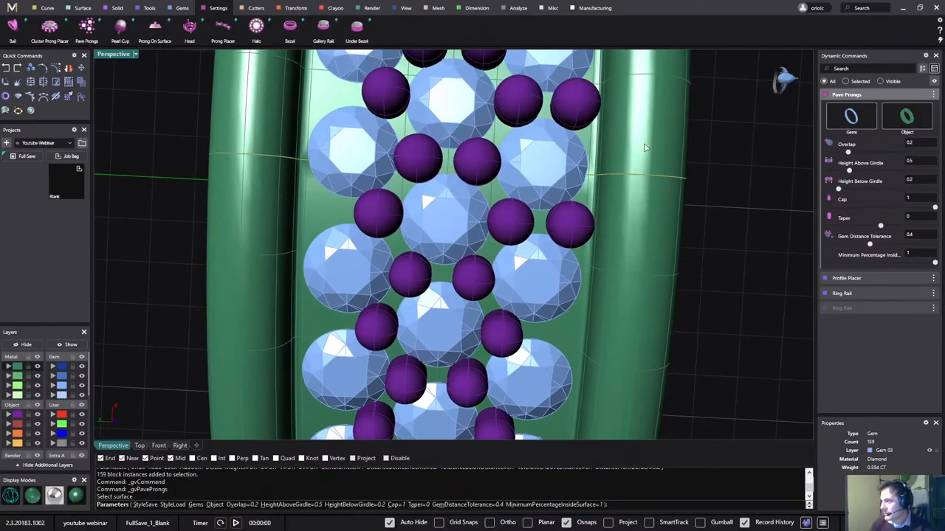
pyautogui.click(922, 144)
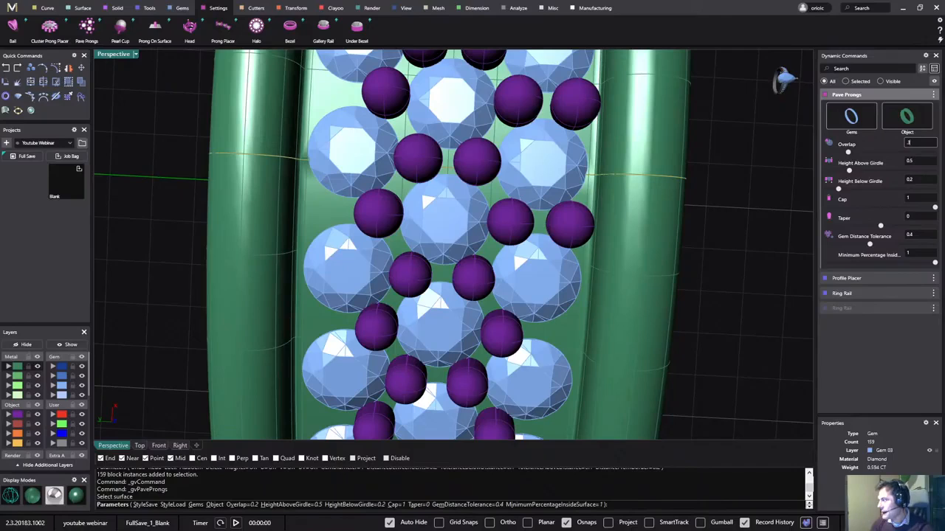
pyautogui.press('Return')
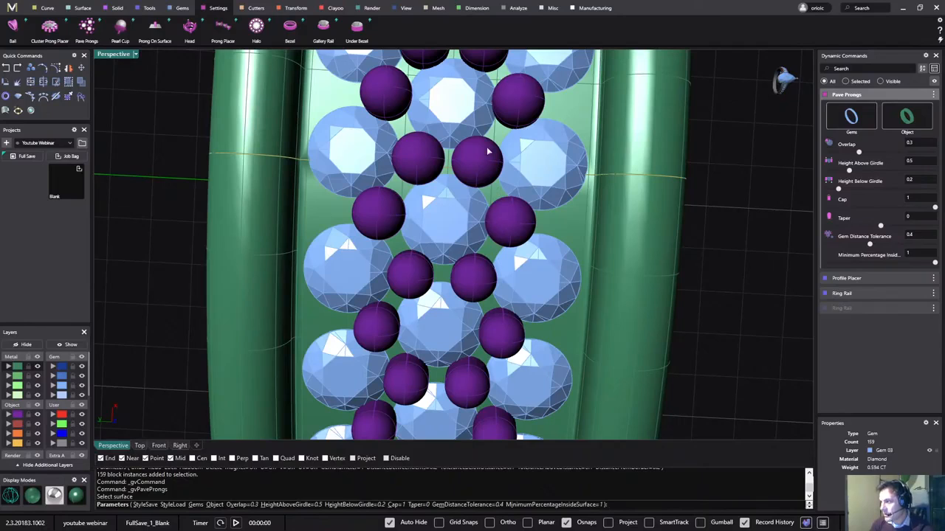
# - Try Pavé Prongs Gem Distance Tolerance values of 0.3, 0.2, 0.1, 0.4 and 0.5 across the whole band
pyautogui.scroll(-2, 508, 221)
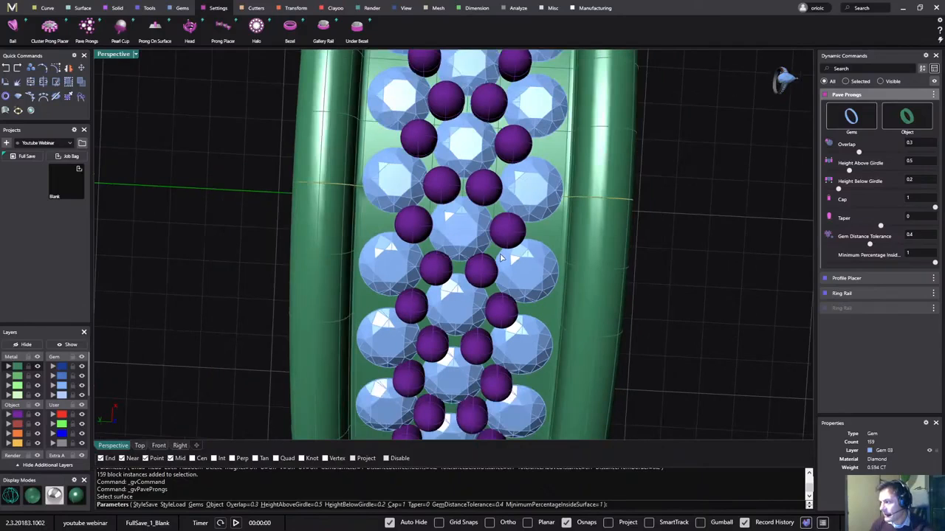
pyautogui.scroll(-5, 516, 255)
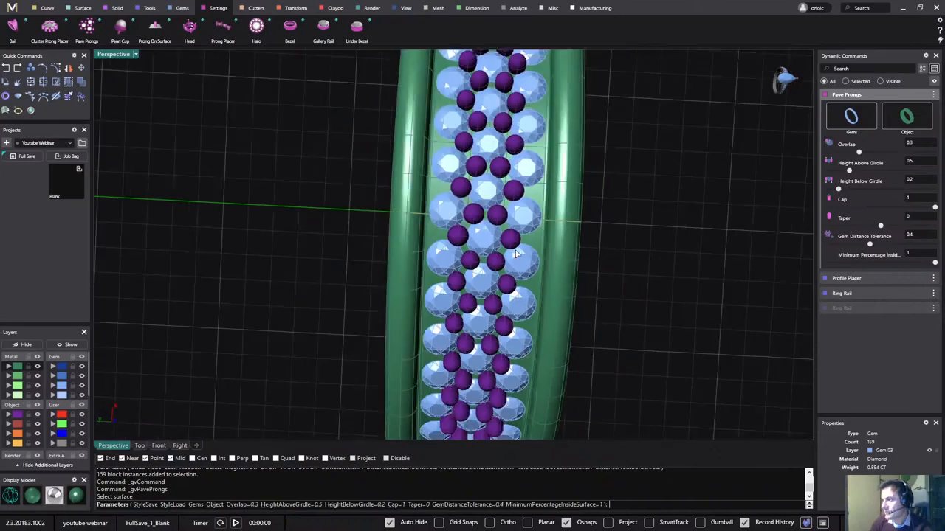
pyautogui.moveTo(563, 249); pyautogui.dragTo(570, 212, button='right')
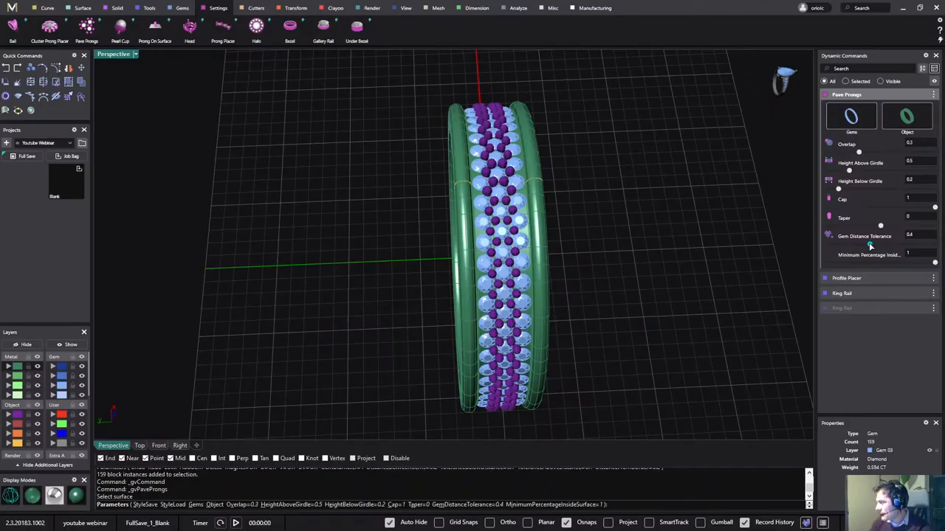
pyautogui.moveTo(869, 246); pyautogui.dragTo(859, 246)
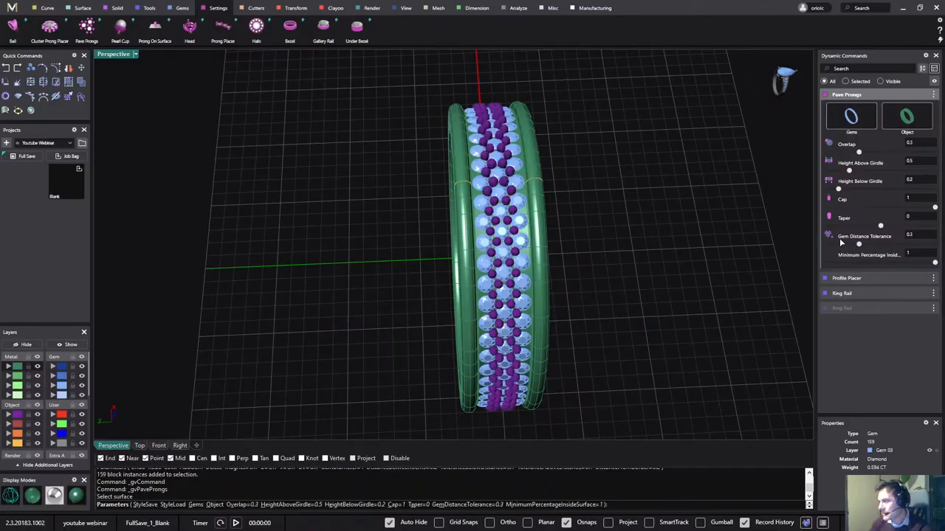
pyautogui.moveTo(858, 247); pyautogui.dragTo(848, 244)
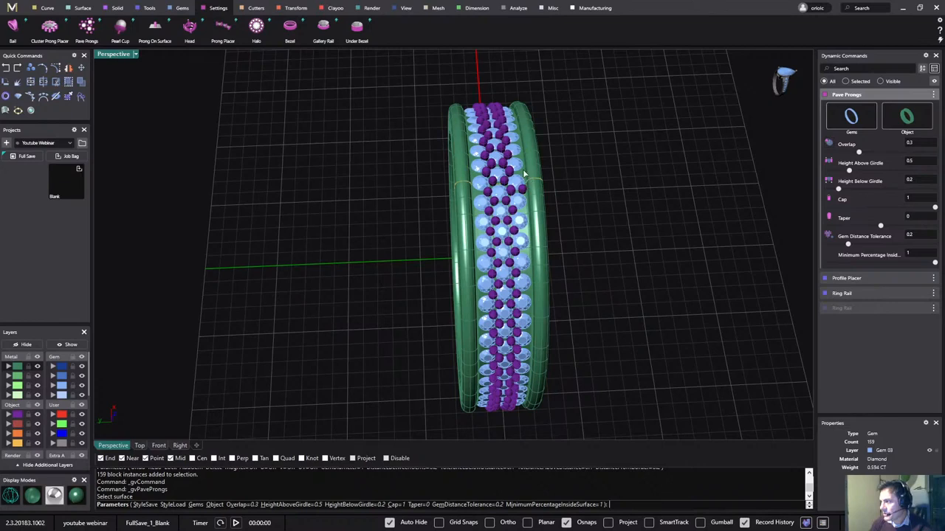
pyautogui.moveTo(849, 245); pyautogui.dragTo(837, 244)
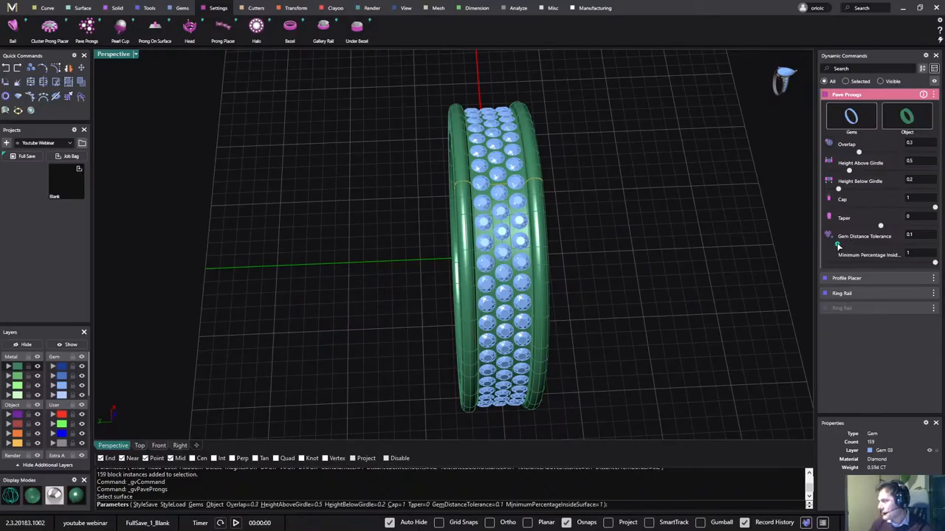
pyautogui.moveTo(837, 245); pyautogui.dragTo(870, 246)
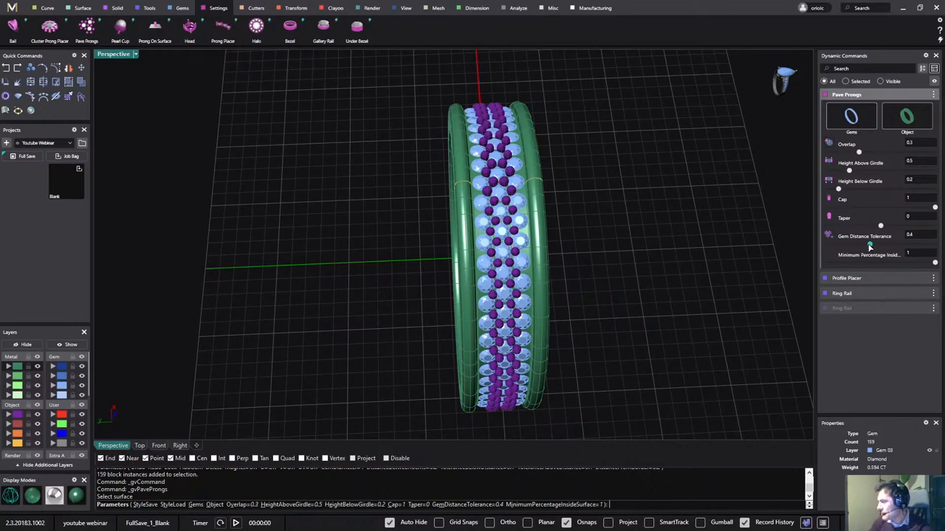
pyautogui.moveTo(872, 245); pyautogui.dragTo(881, 245)
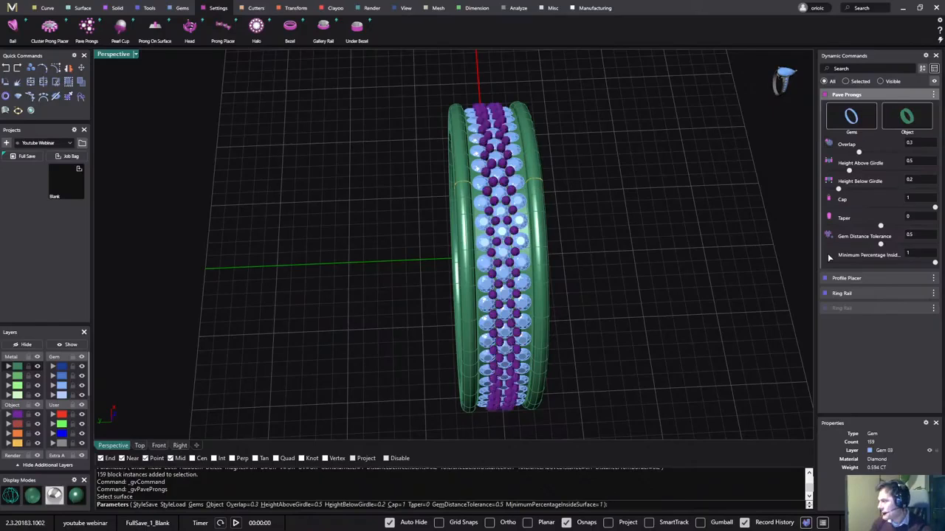
# - Set the Pavé Prongs Overlap to 0.15 and the Gem Distance Tolerance to 0.4
pyautogui.click(919, 146)
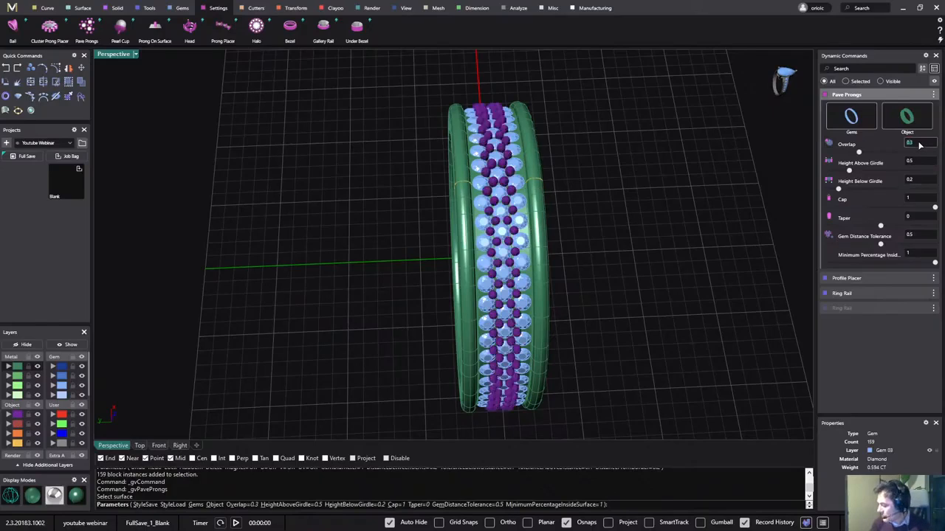
pyautogui.write('0')
pyautogui.press('Return')
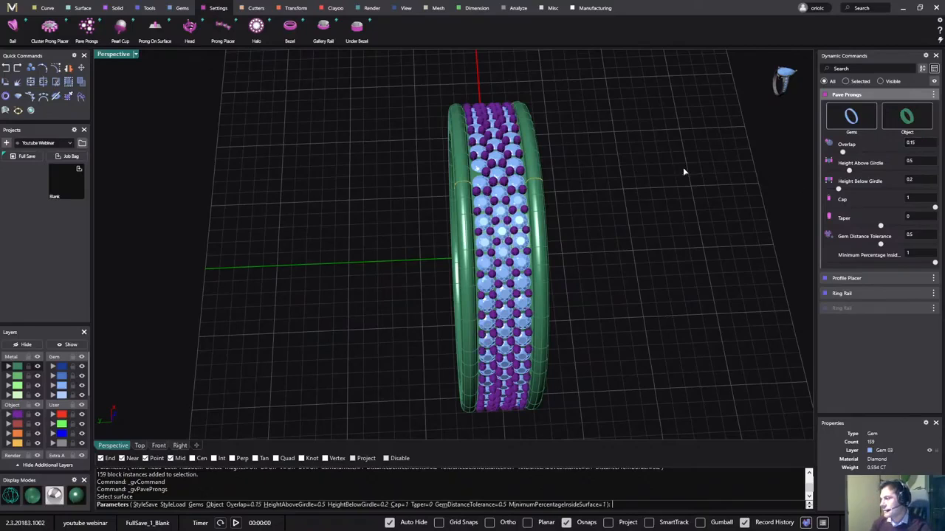
pyautogui.moveTo(556, 194); pyautogui.dragTo(587, 208, button='right')
pyautogui.moveTo(879, 244); pyautogui.dragTo(871, 245)
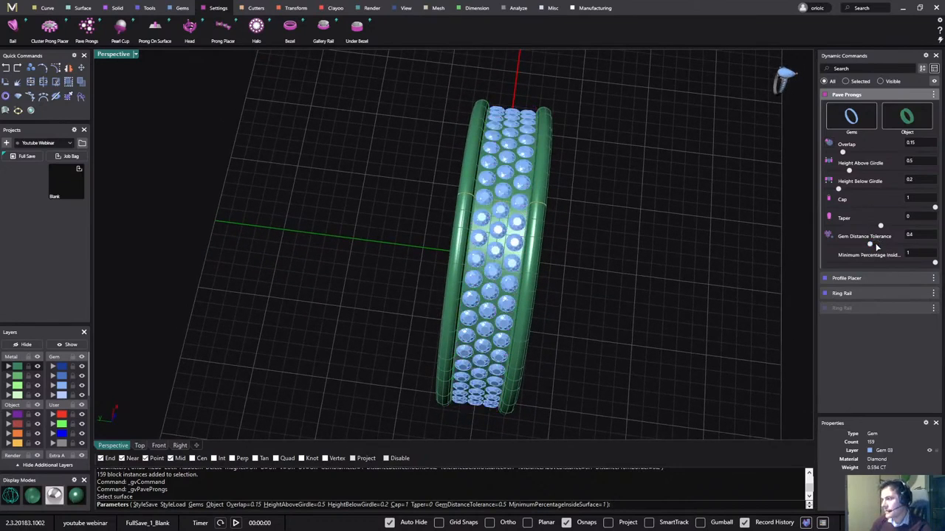
# - Set the prongs' Minimum Percentage Inside Surface to 0.8 and accept the Pavé Prongs
pyautogui.moveTo(694, 221); pyautogui.dragTo(678, 280, button='right')
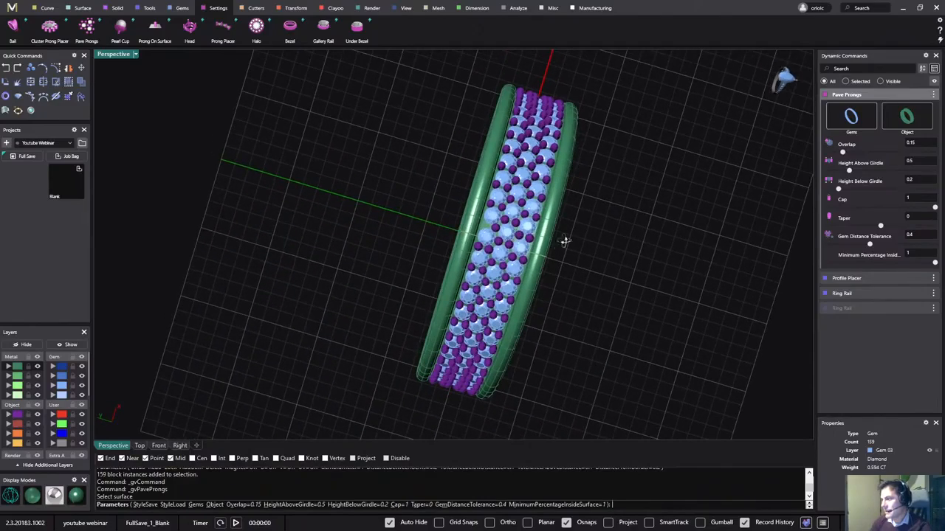
pyautogui.moveTo(563, 243); pyautogui.dragTo(591, 155, button='right')
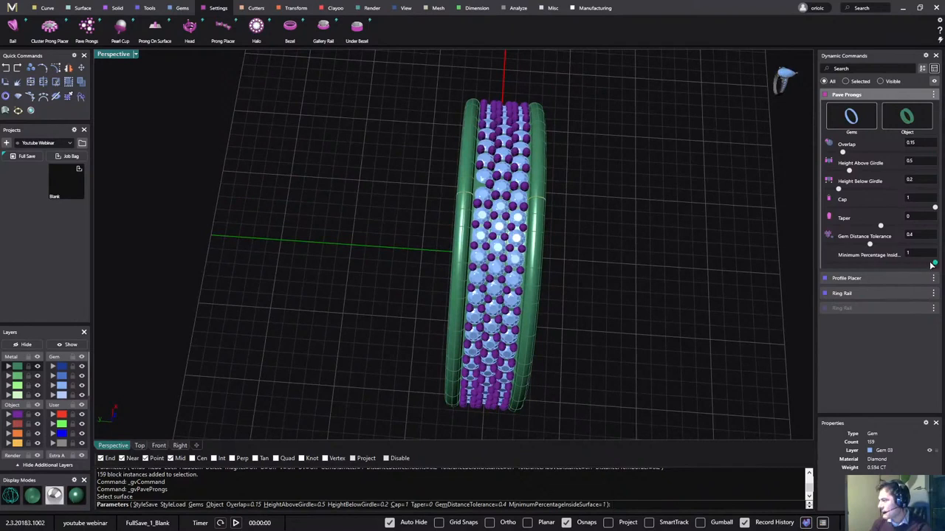
pyautogui.moveTo(934, 264); pyautogui.dragTo(915, 264)
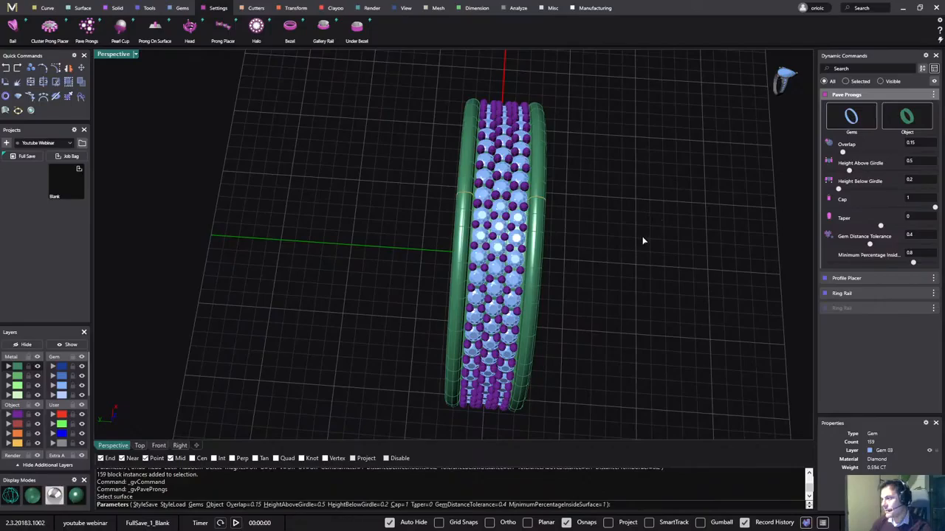
pyautogui.moveTo(643, 238); pyautogui.dragTo(679, 209, button='right')
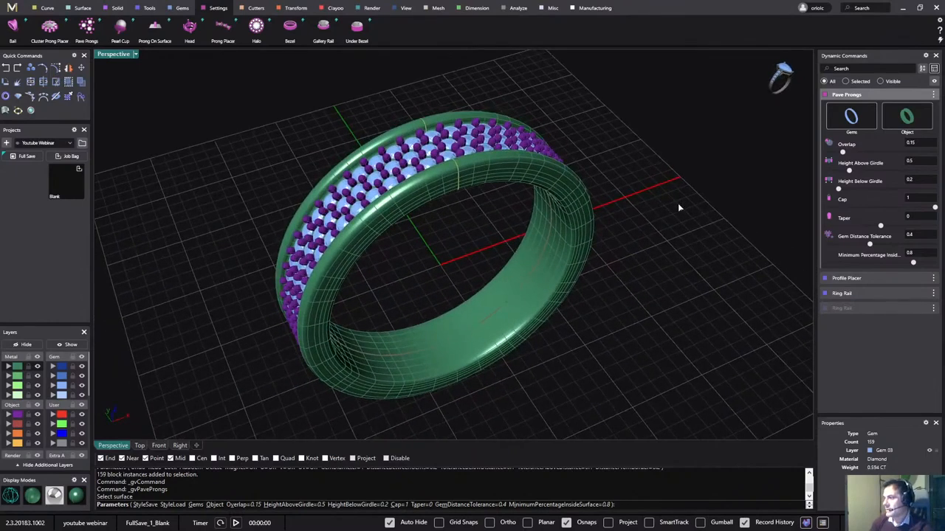
pyautogui.rightClick(679, 205)
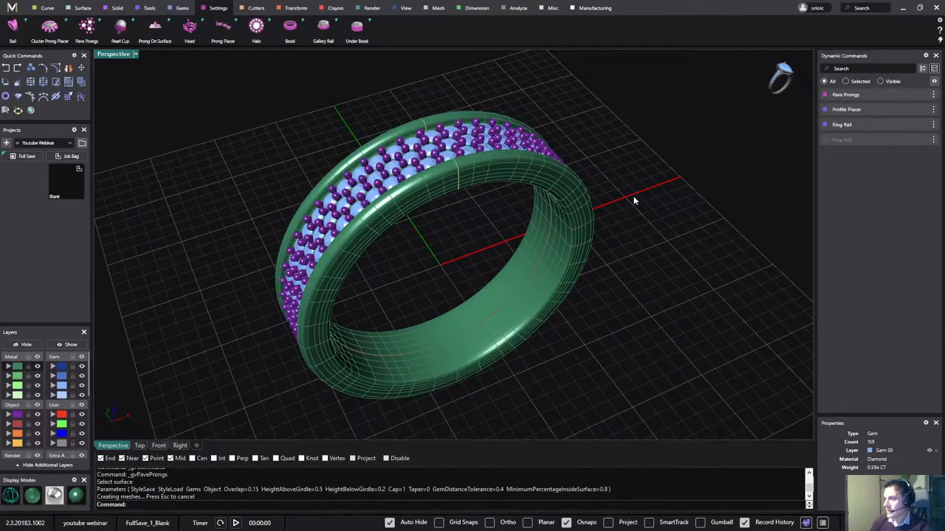
# - Inspect the pronged band from several angles and store it in the project with a Full Save
pyautogui.moveTo(633, 200); pyautogui.dragTo(720, 162, button='right')
pyautogui.moveTo(467, 186); pyautogui.dragTo(544, 227, button='right')
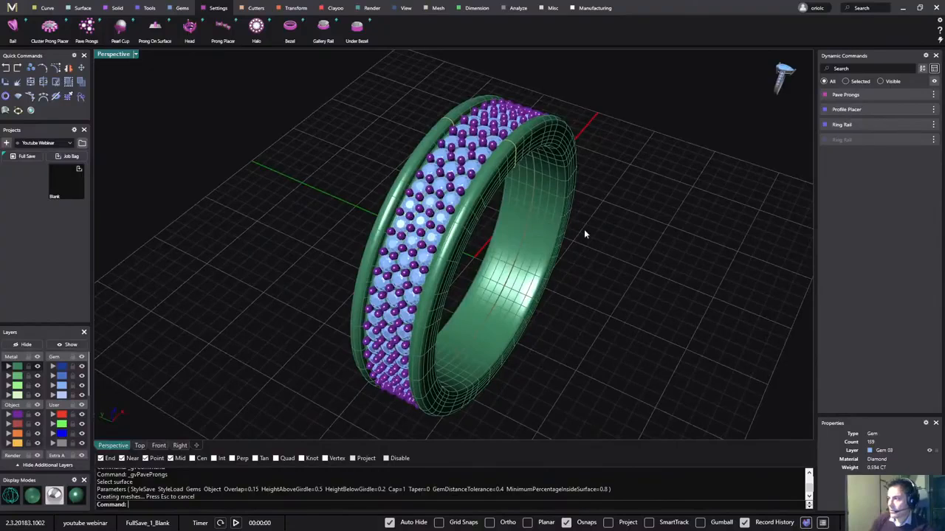
pyautogui.moveTo(583, 233); pyautogui.dragTo(517, 211, button='right')
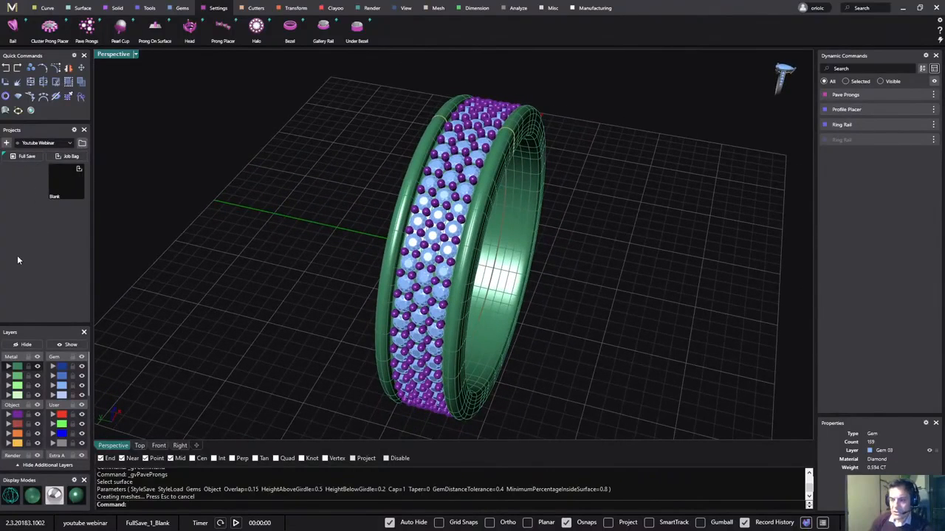
pyautogui.click(26, 158)
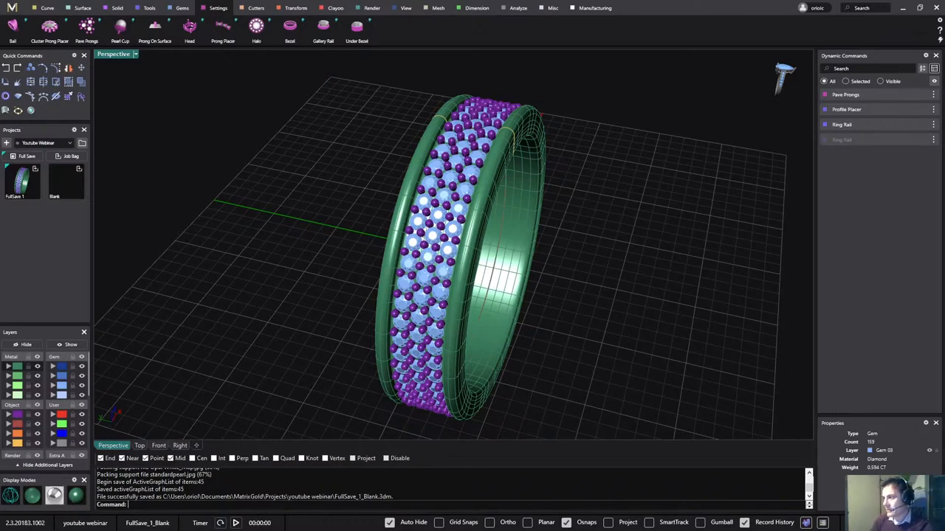
pyautogui.moveTo(584, 275); pyautogui.dragTo(500, 319, button='right')
pyautogui.scroll(5, 478, 210)
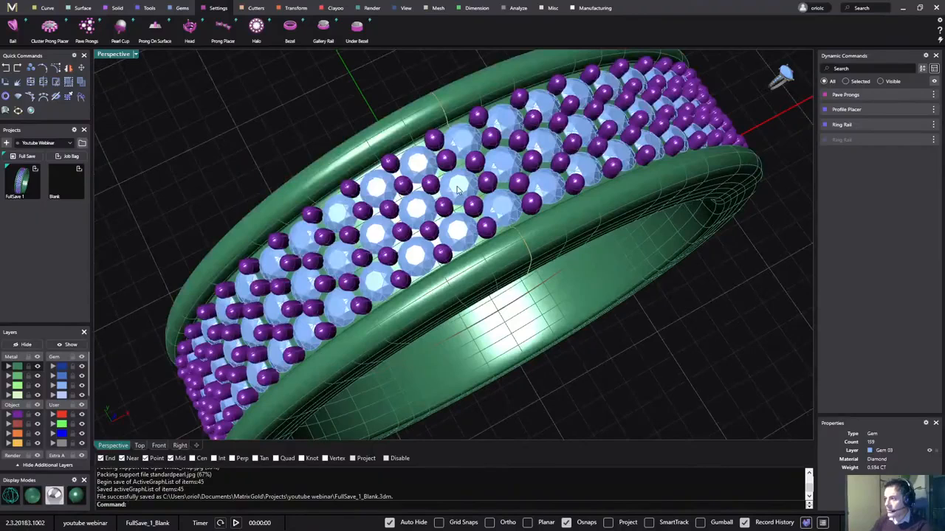
pyautogui.click(457, 190)
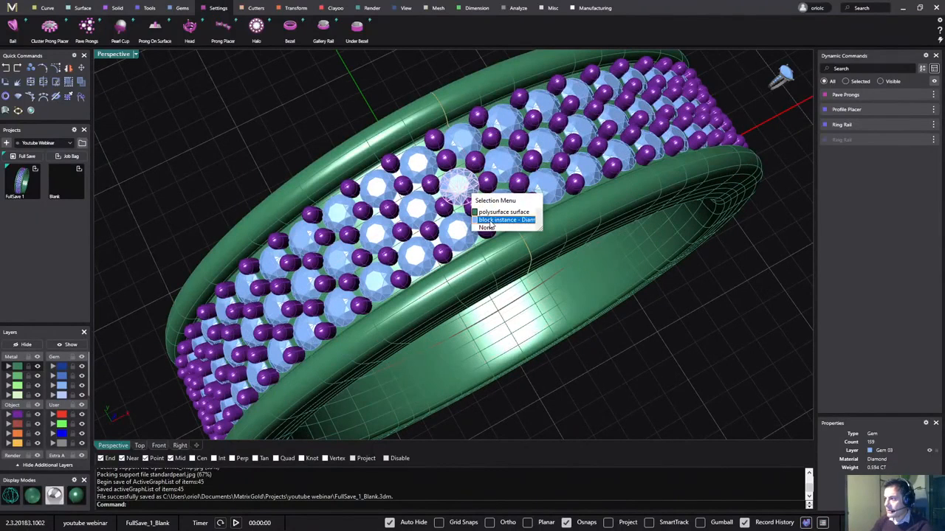
pyautogui.press('Escape')
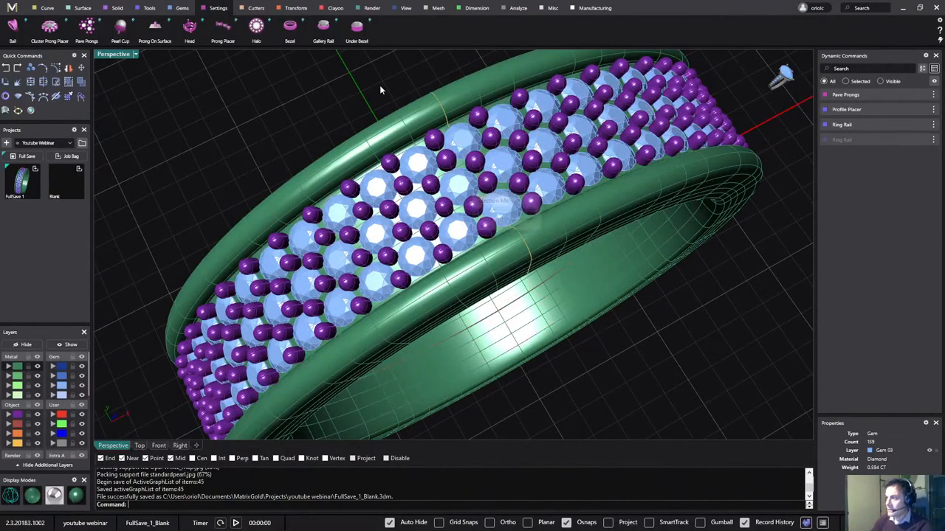
pyautogui.click(508, 164)
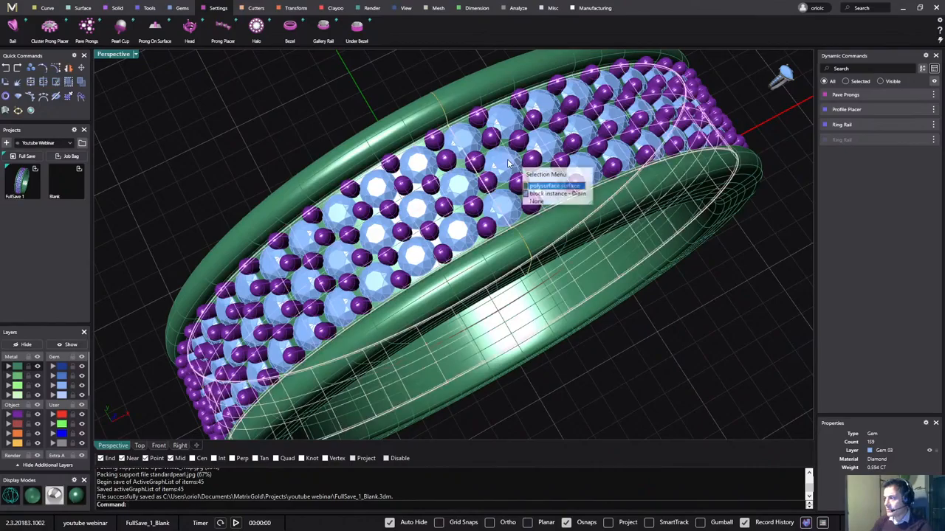
pyautogui.click(550, 198)
pyautogui.click(665, 355)
pyautogui.moveTo(664, 356); pyautogui.dragTo(654, 257, button='right')
pyautogui.scroll(-6, 710, 295)
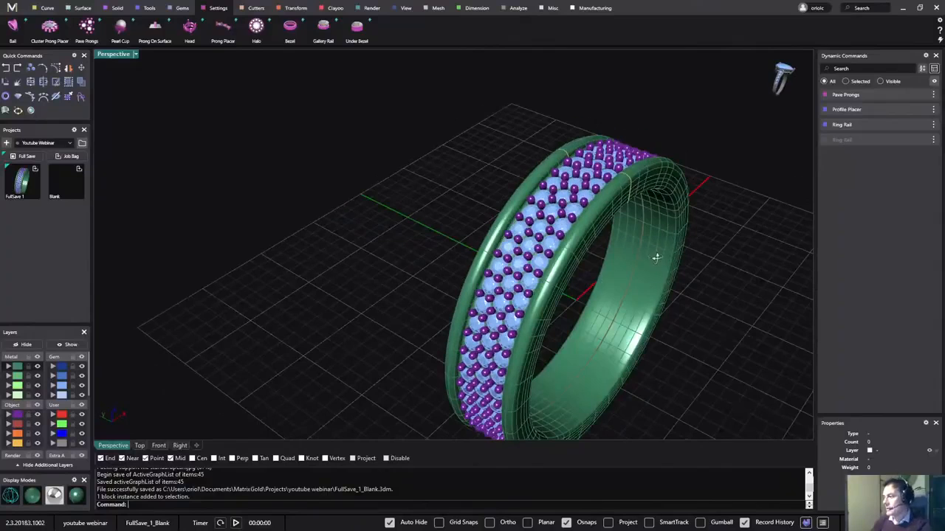
# - Select all the gems on the Gem 03 layer and generate Gem Cutters for them
pyautogui.rightClick(62, 386)
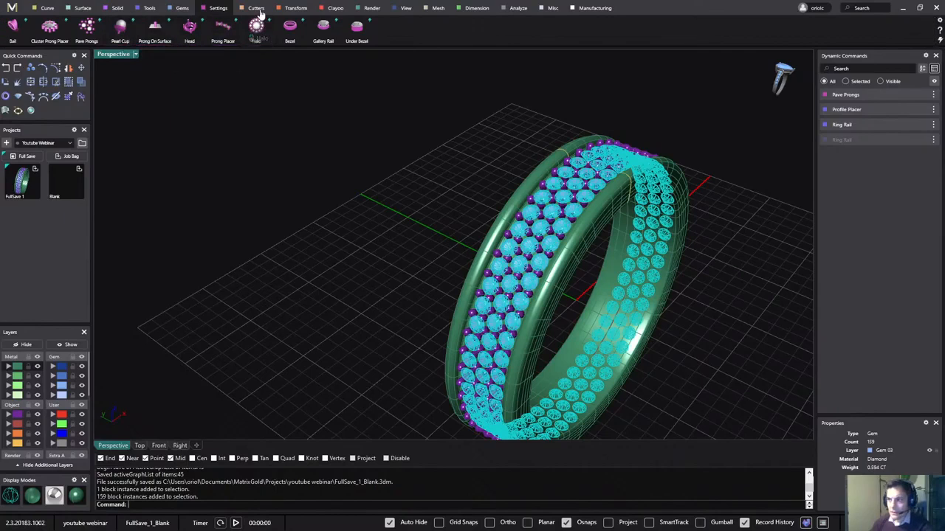
pyautogui.click(254, 9)
pyautogui.click(156, 31)
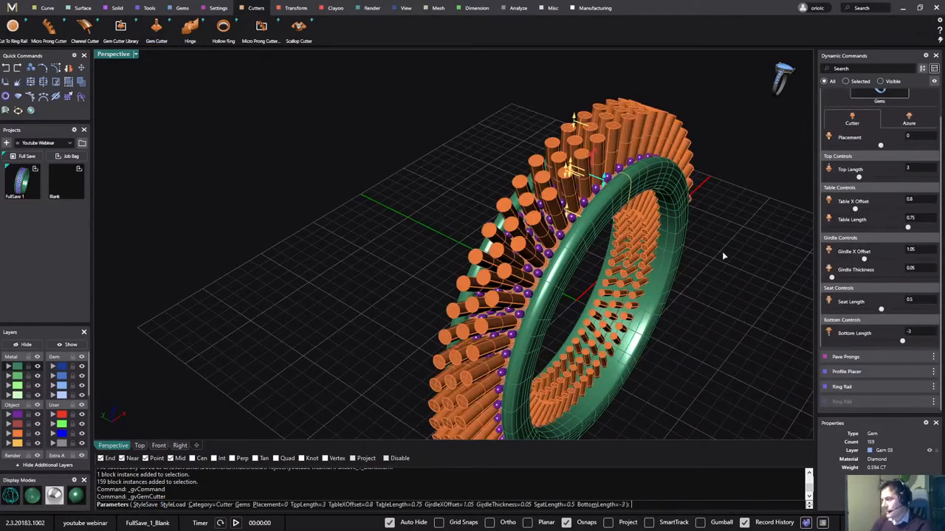
# - Switch the gem cutters to the Azure category, enable Bottom Profile Override, and inspect the cutters' bottom ends inside the ring
pyautogui.moveTo(723, 256); pyautogui.dragTo(648, 268, button='right')
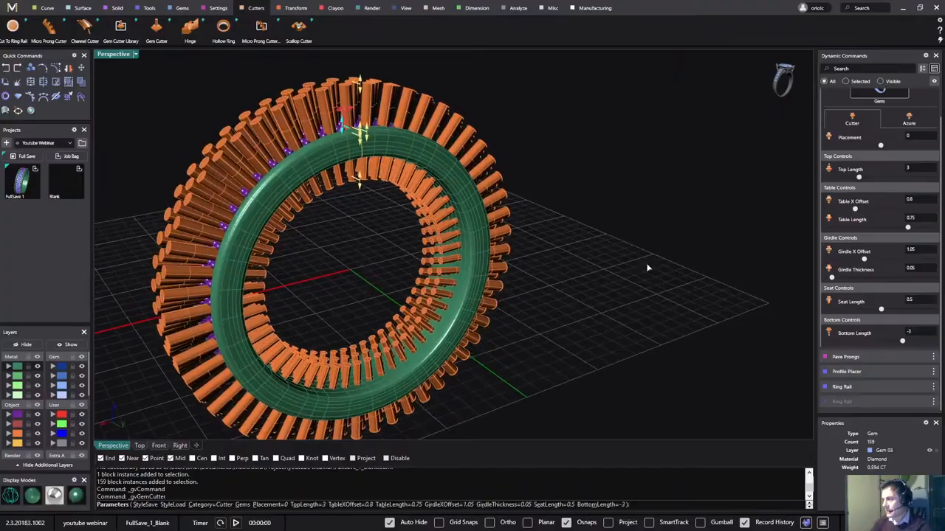
pyautogui.scroll(-2, 612, 263)
pyautogui.scroll(5, 555, 262)
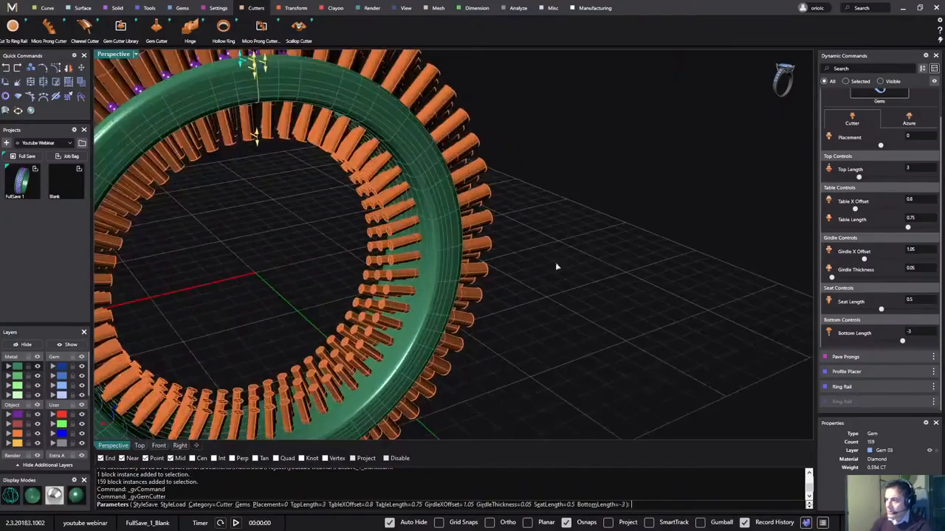
pyautogui.moveTo(524, 256); pyautogui.dragTo(625, 185, button='right')
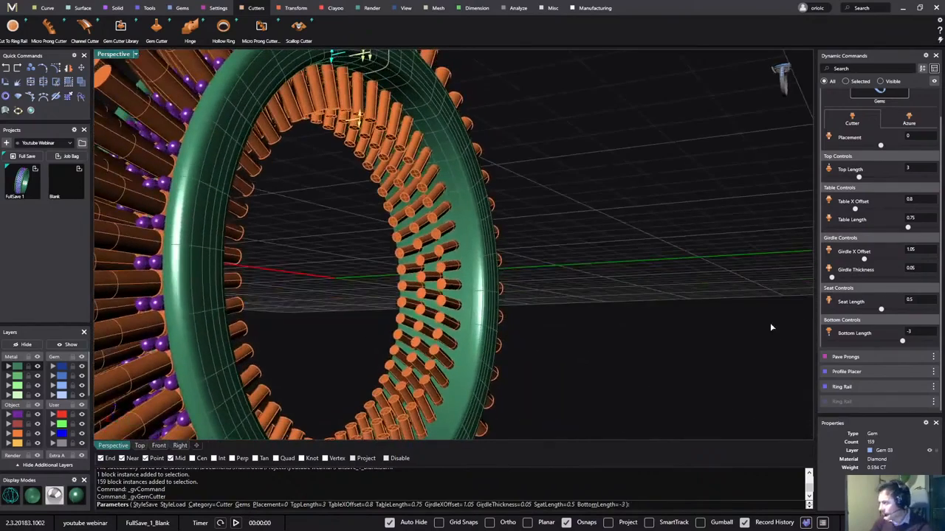
pyautogui.moveTo(686, 274); pyautogui.dragTo(708, 279, button='right')
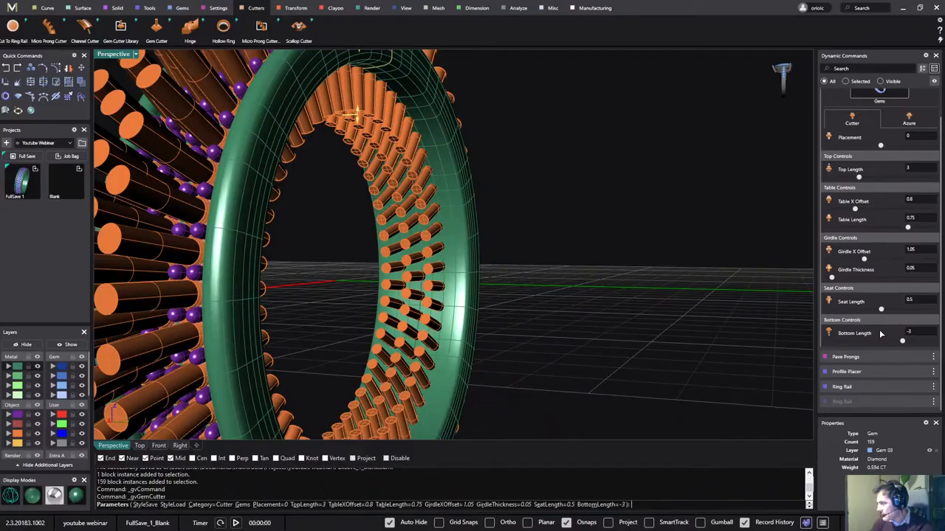
pyautogui.click(910, 122)
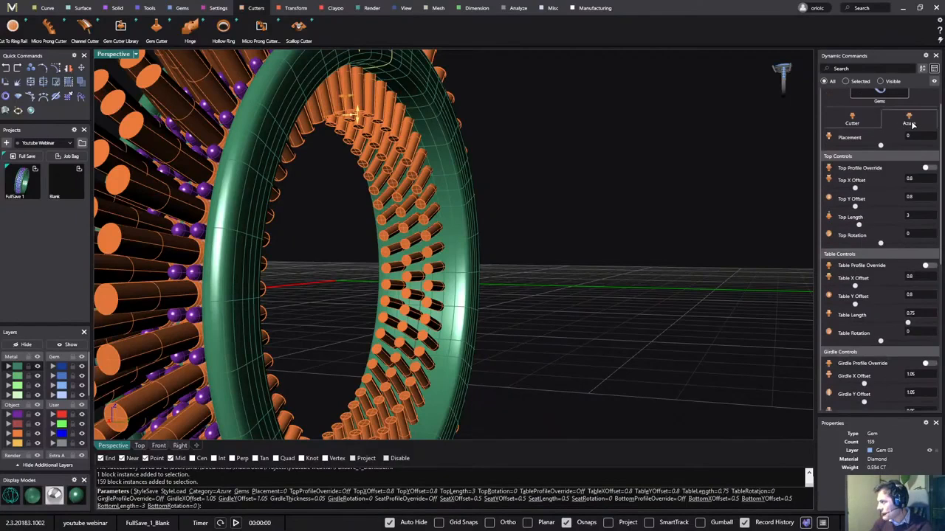
pyautogui.scroll(-5, 908, 317)
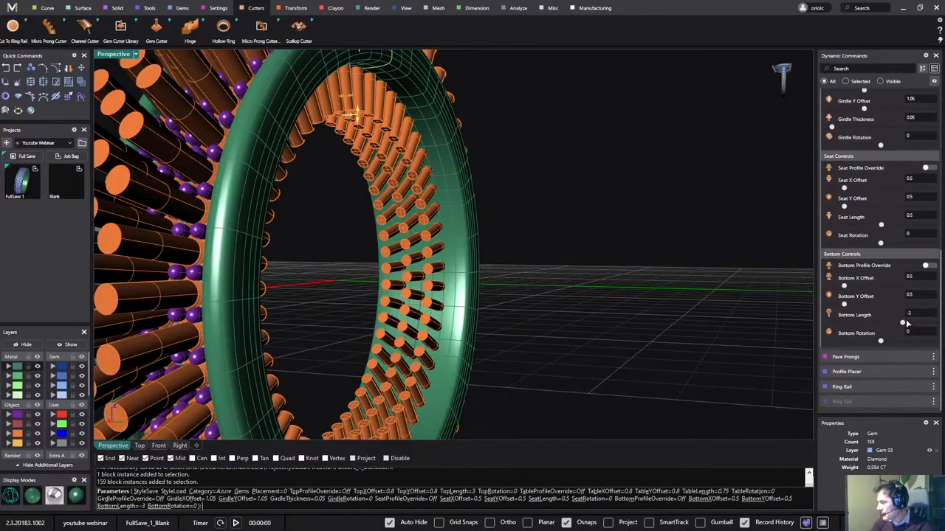
pyautogui.click(929, 267)
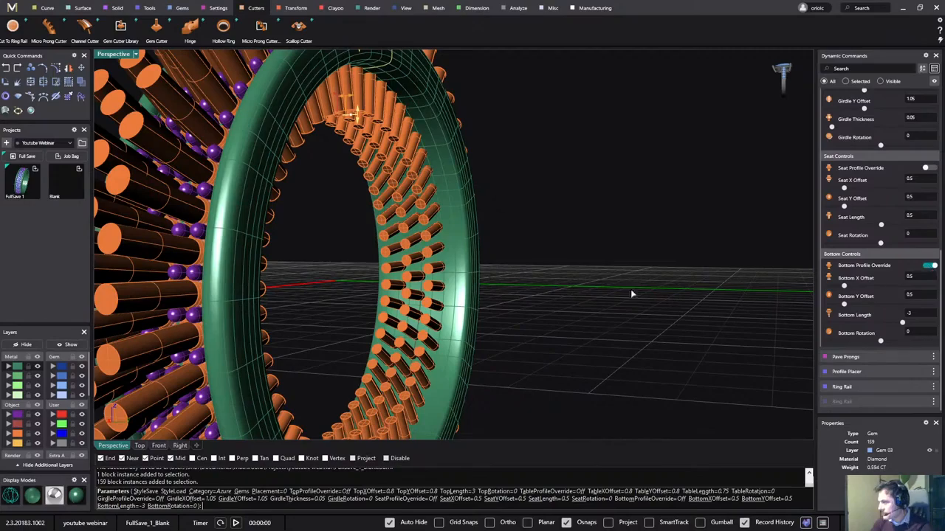
pyautogui.moveTo(491, 257); pyautogui.dragTo(359, 175, button='right')
pyautogui.scroll(3, 360, 173)
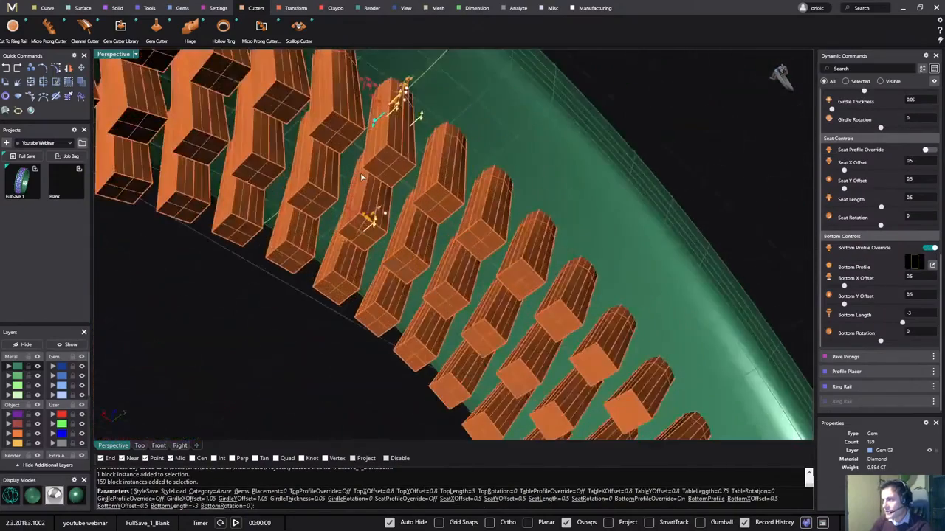
pyautogui.scroll(3, 360, 172)
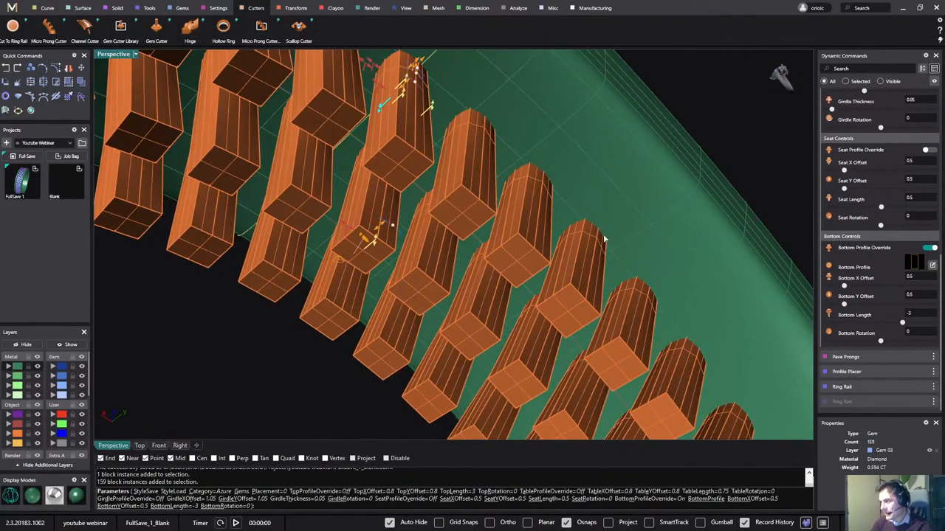
# - Assign the Octagon profile from the GemCutter library as the cutters' bottom profile
pyautogui.click(916, 265)
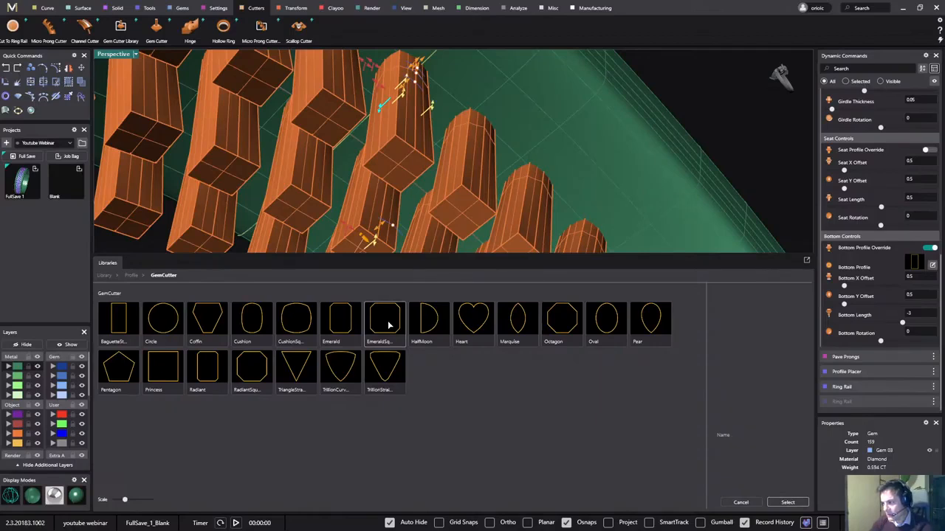
pyautogui.click(569, 322)
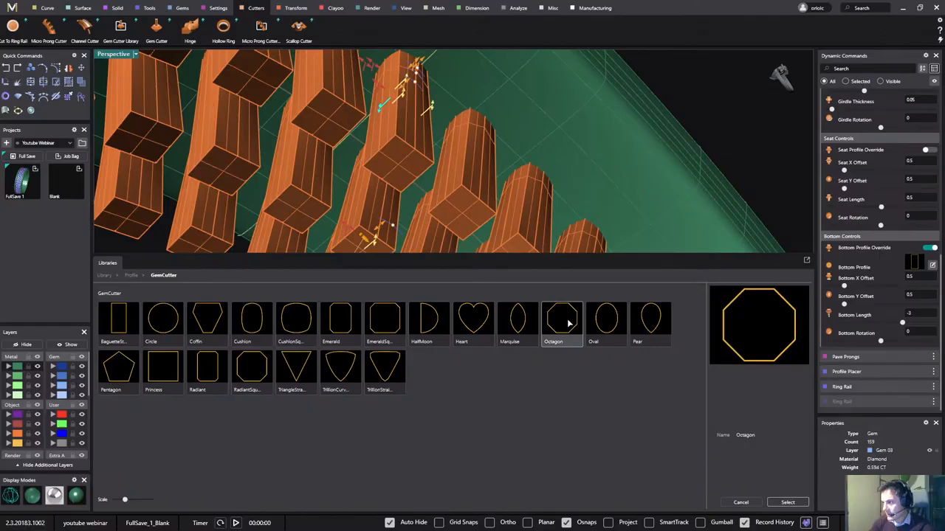
pyautogui.click(789, 503)
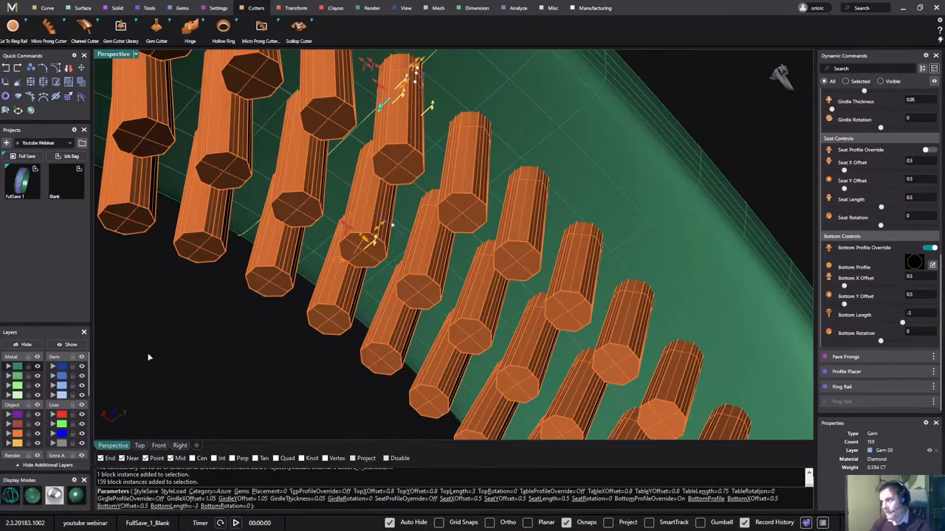
# - Shorten the gem cutters' Bottom Length to -1.64 mm
pyautogui.moveTo(393, 266); pyautogui.dragTo(361, 321, button='right')
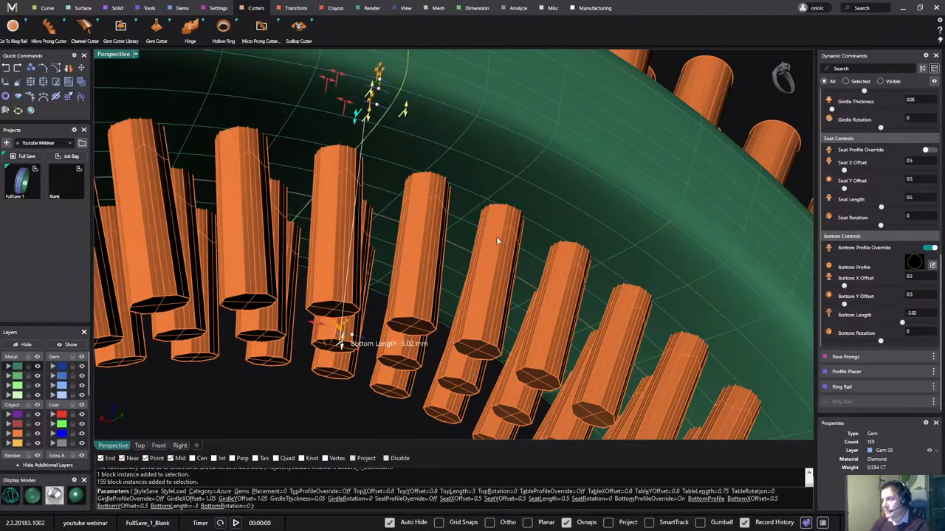
pyautogui.click(432, 206)
pyautogui.moveTo(360, 259); pyautogui.dragTo(435, 127, button='right')
pyautogui.scroll(6, 435, 127)
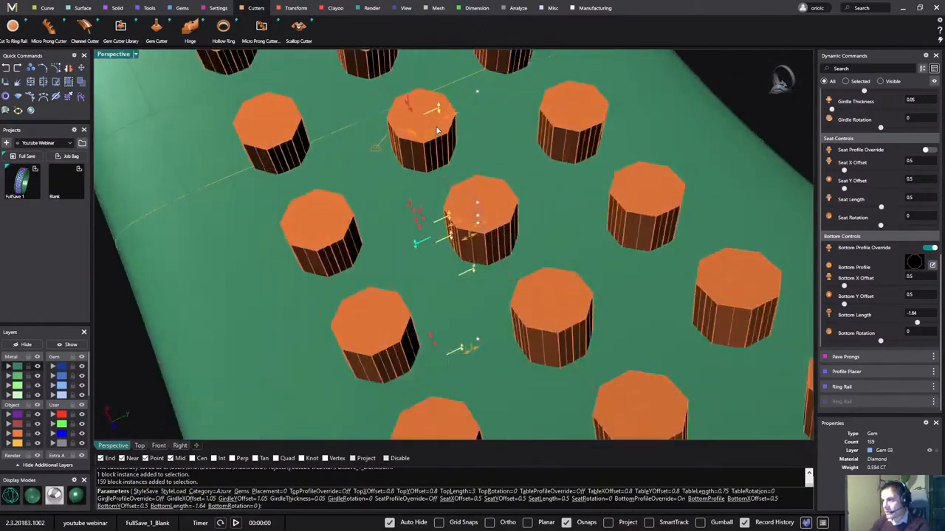
# - Set both the Bottom X Offset and Bottom Y Offset of the gem cutters to 0.75
pyautogui.scroll(-5, 465, 109)
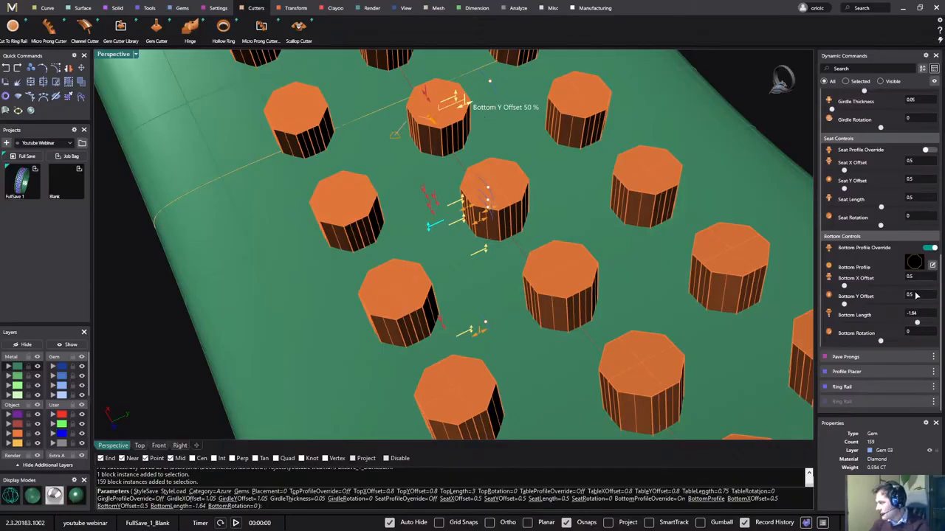
pyautogui.scroll(8, 920, 295)
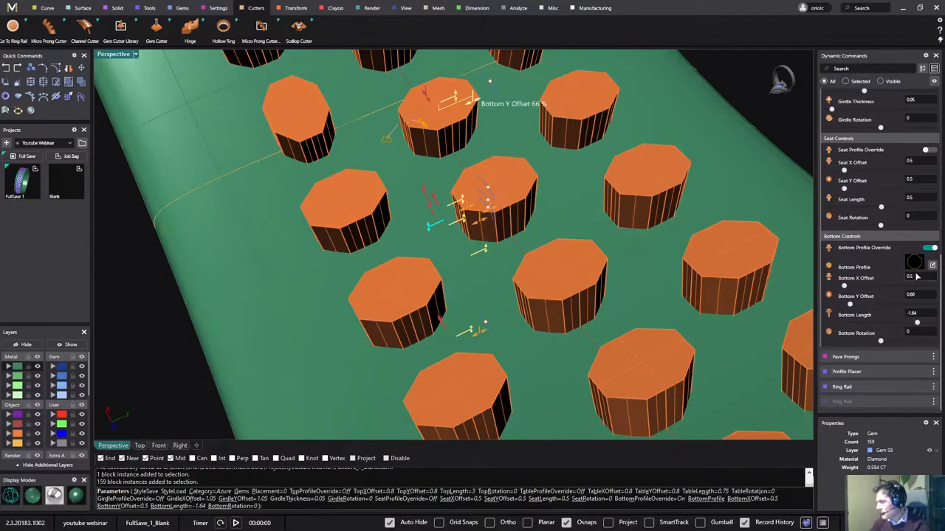
pyautogui.scroll(5, 913, 277)
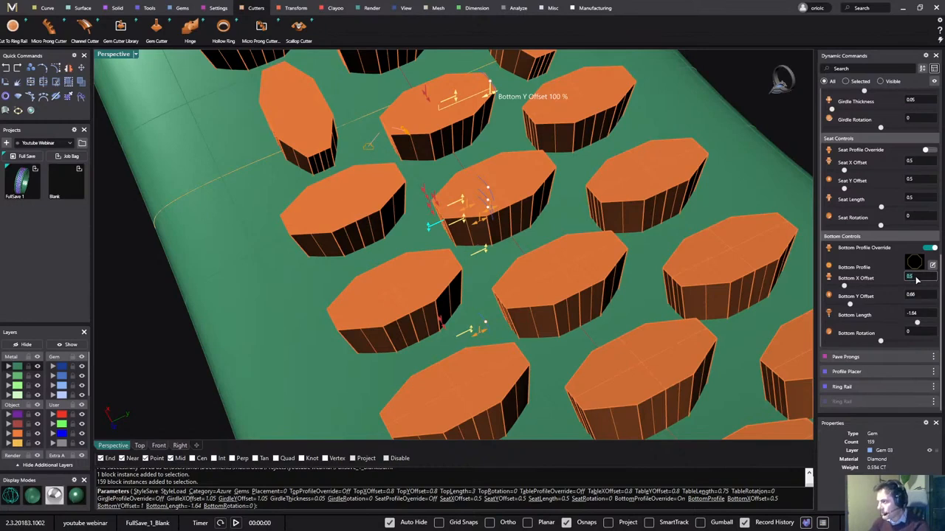
pyautogui.press('Tab')
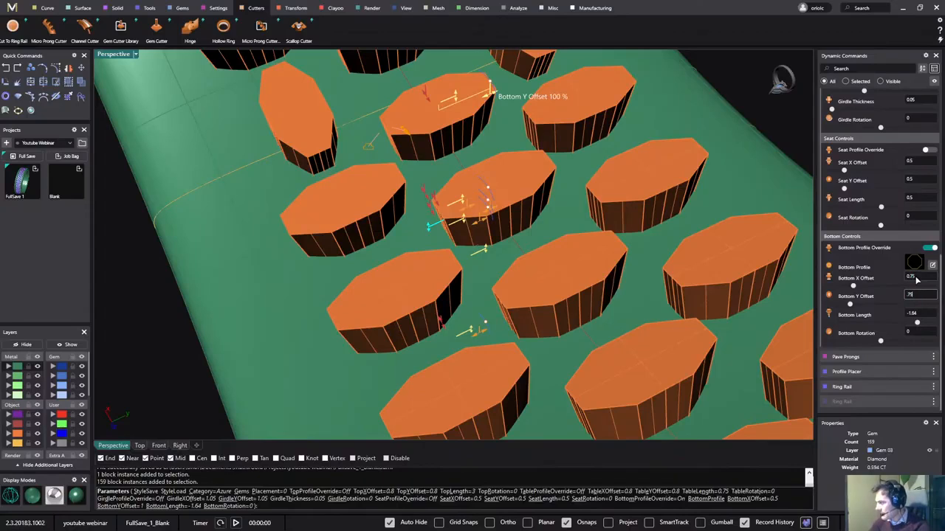
pyautogui.write('.75')
pyautogui.press('Return')
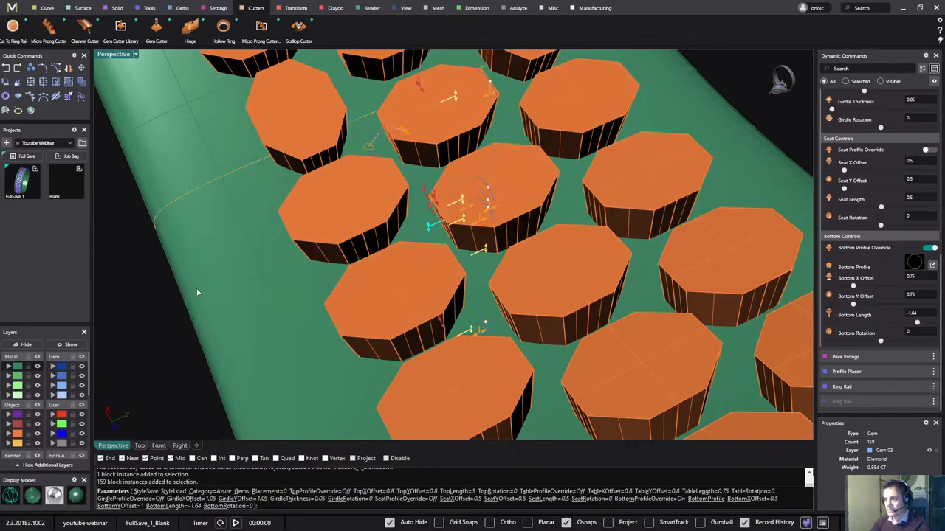
# - Accept the azure gem cutters and check them around the inside and outside of the ring
pyautogui.scroll(-5, 195, 293)
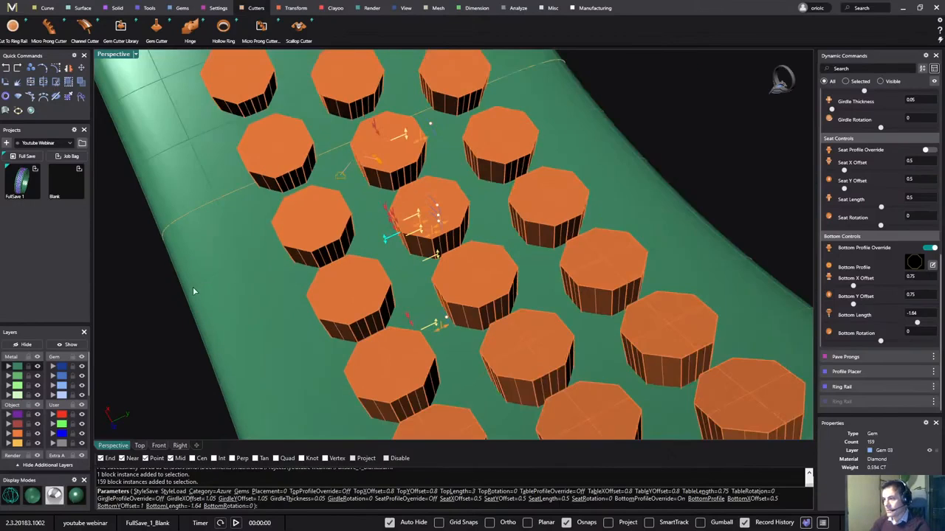
pyautogui.scroll(-3, 166, 304)
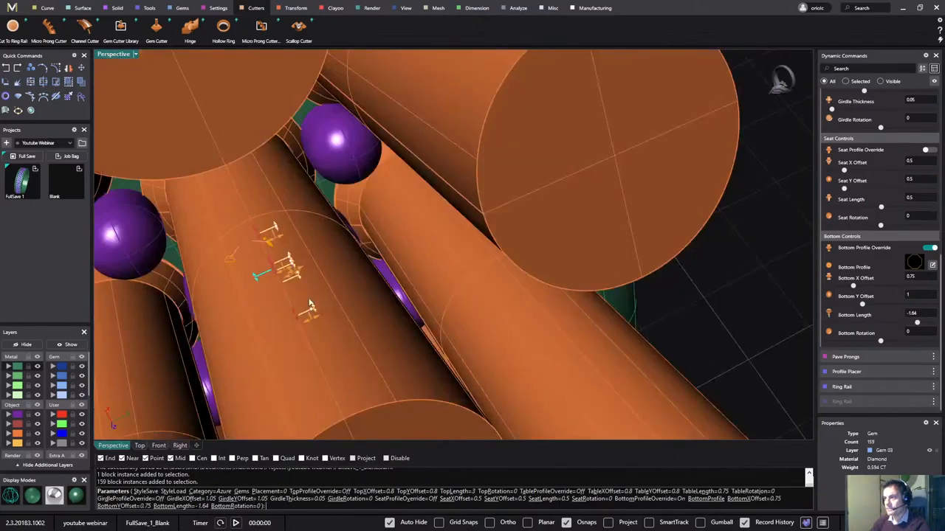
pyautogui.rightClick(356, 301)
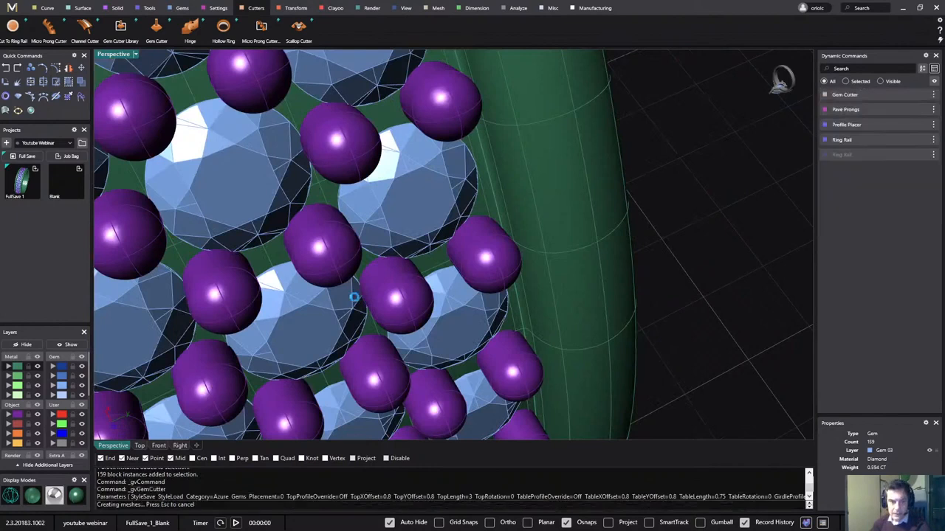
pyautogui.scroll(-3, 354, 301)
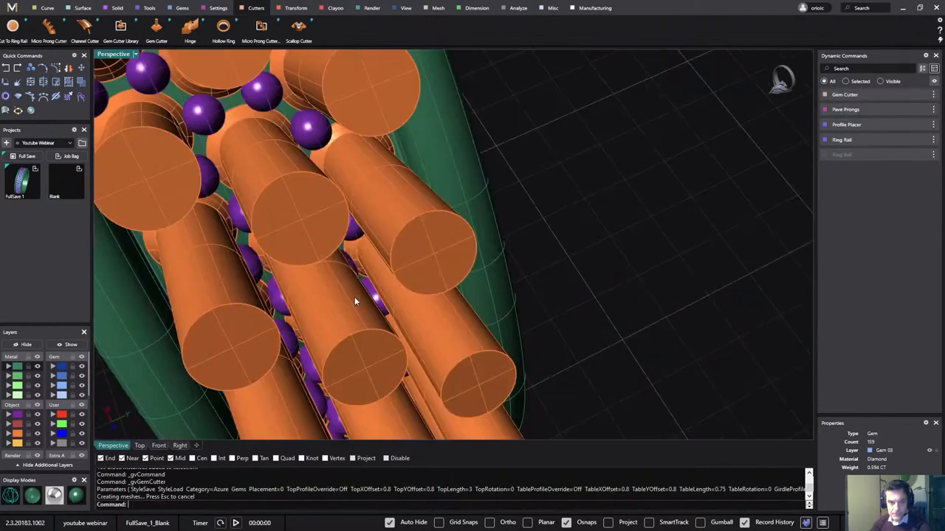
pyautogui.moveTo(355, 301); pyautogui.dragTo(492, 381, button='right')
pyautogui.scroll(-5, 395, 279)
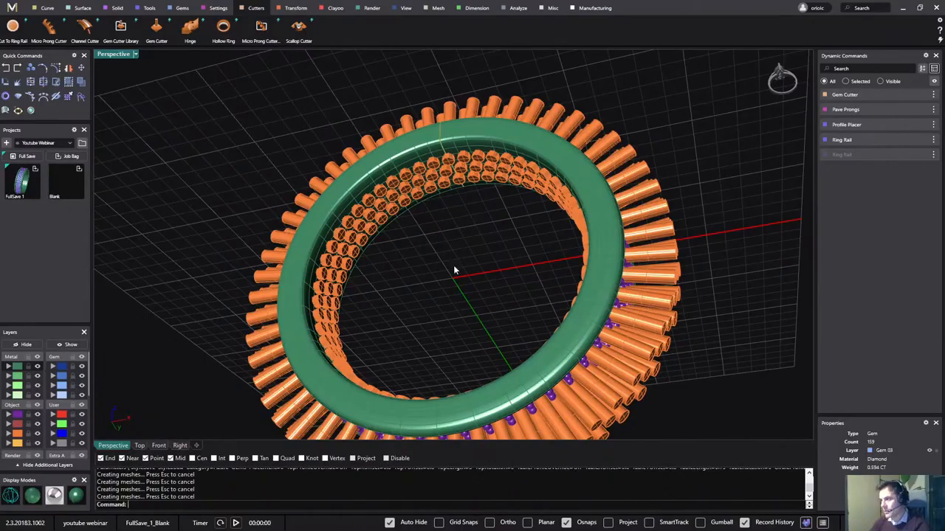
pyautogui.moveTo(454, 271); pyautogui.dragTo(551, 264, button='right')
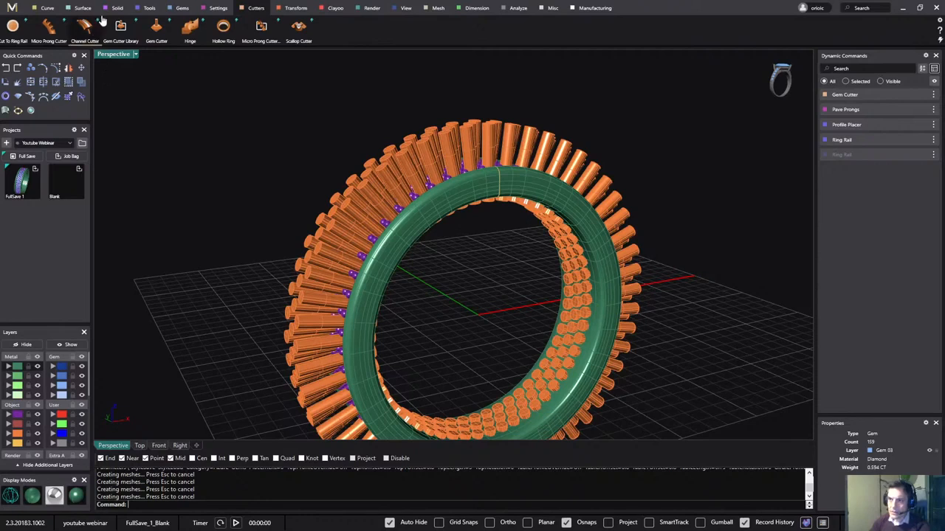
pyautogui.click(113, 8)
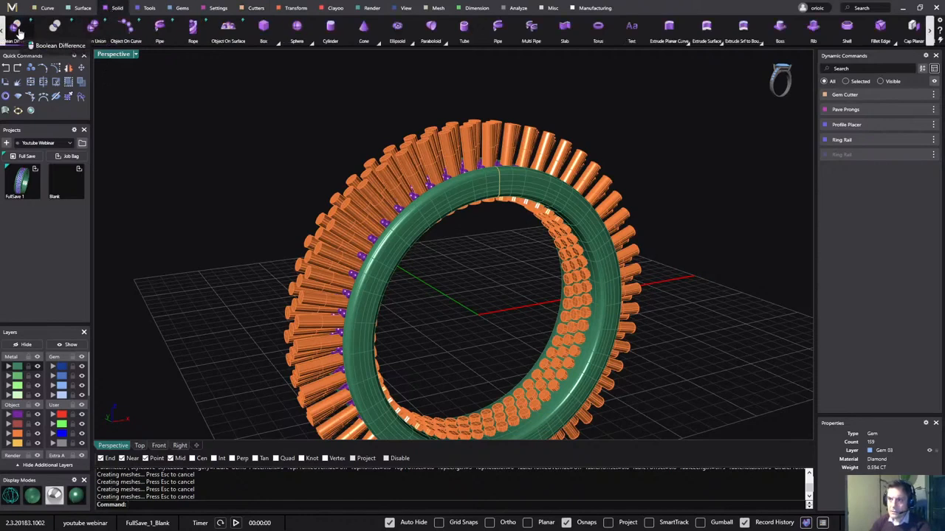
pyautogui.click(18, 31)
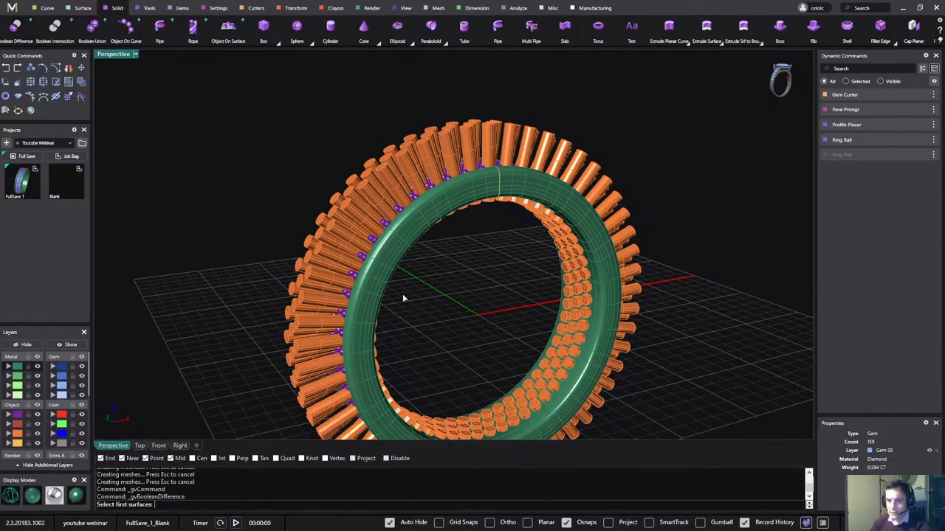
pyautogui.click(609, 304)
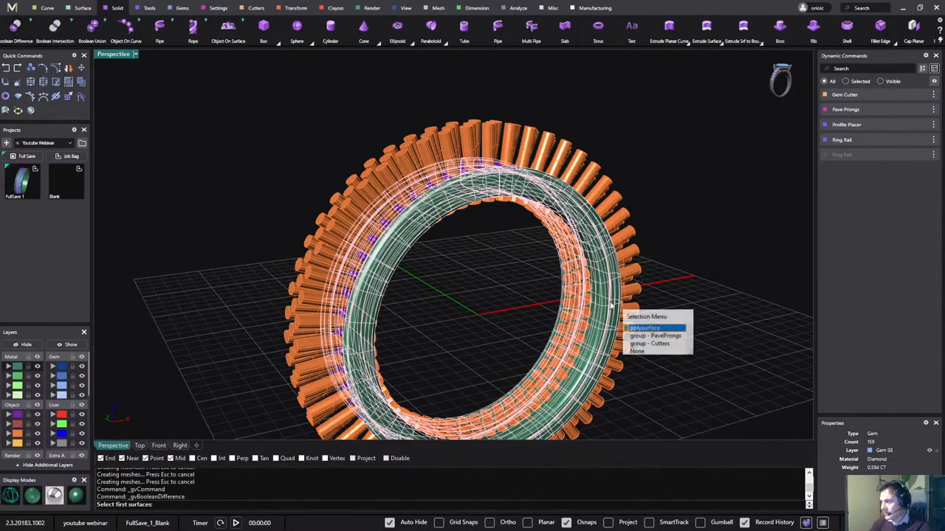
pyautogui.click(650, 327)
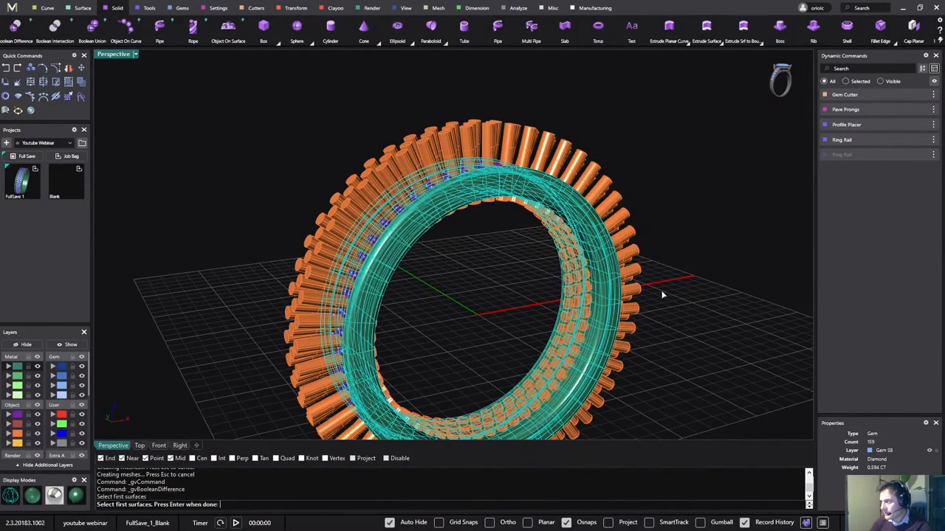
pyautogui.click(621, 209)
pyautogui.press('Return')
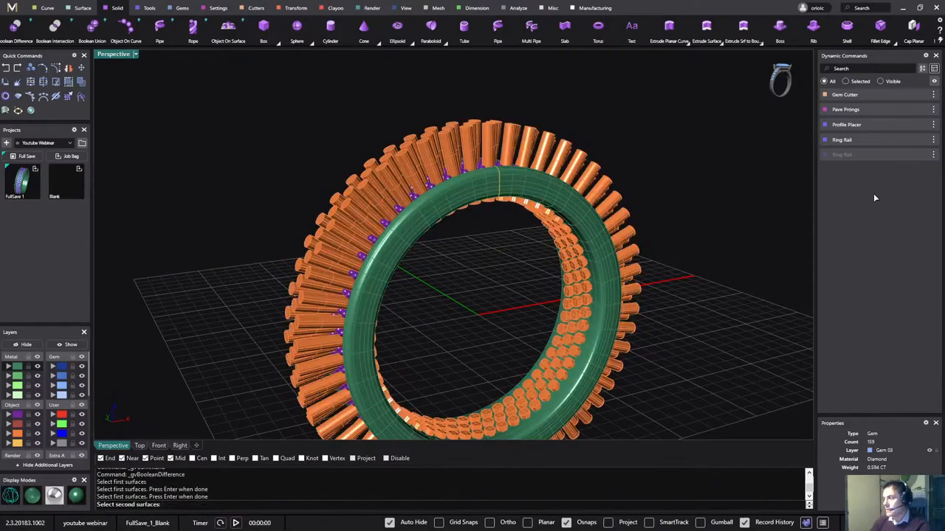
pyautogui.press('Escape')
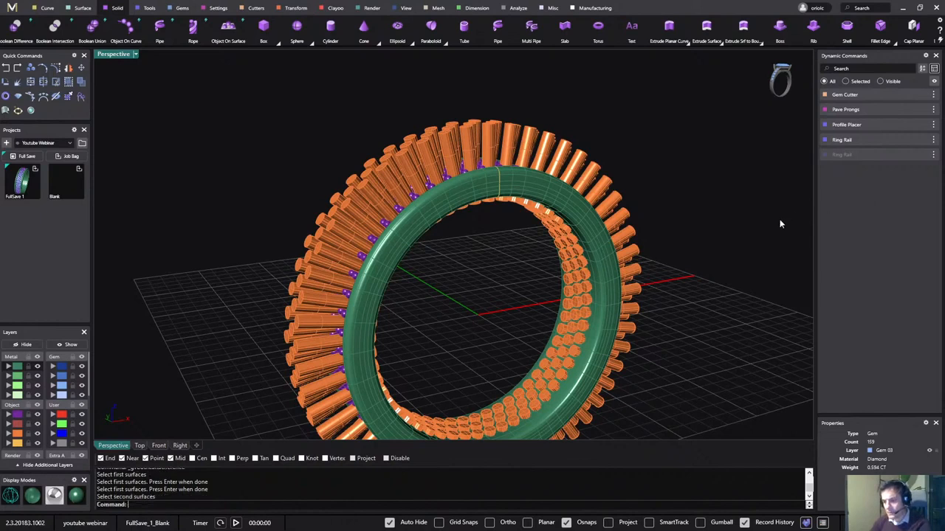
# - Subtract the gem cutters group from the ring band with a Boolean Difference and accept the result
pyautogui.rightClick(503, 274)
pyautogui.click(612, 298)
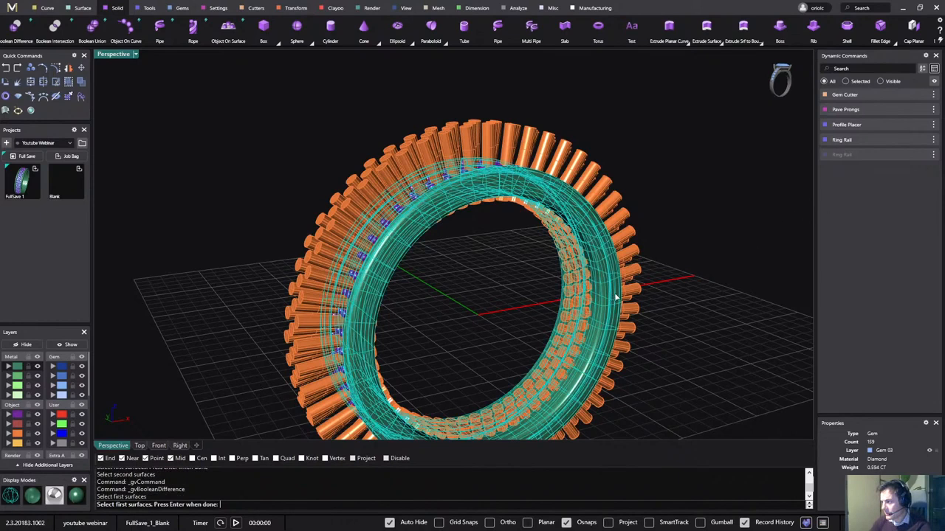
pyautogui.press('Return')
pyautogui.click(628, 235)
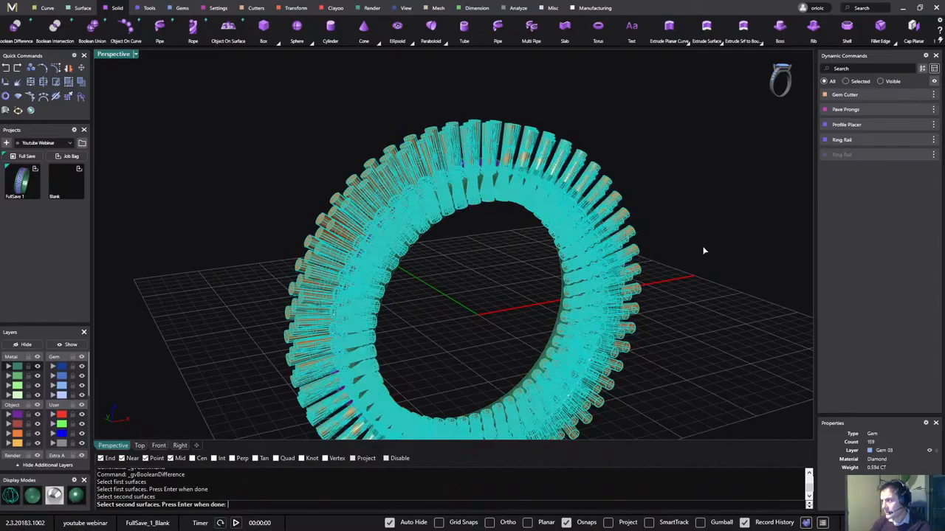
pyautogui.press('Return')
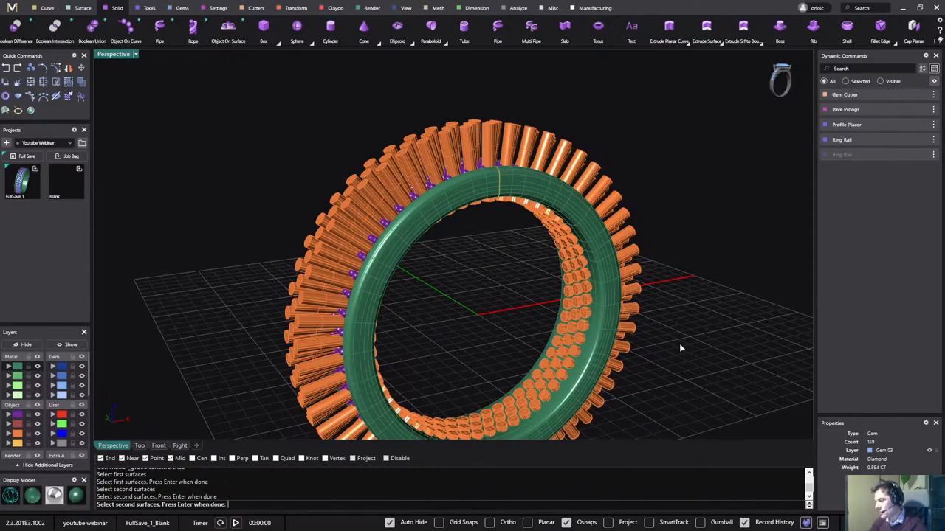
pyautogui.press('Return')
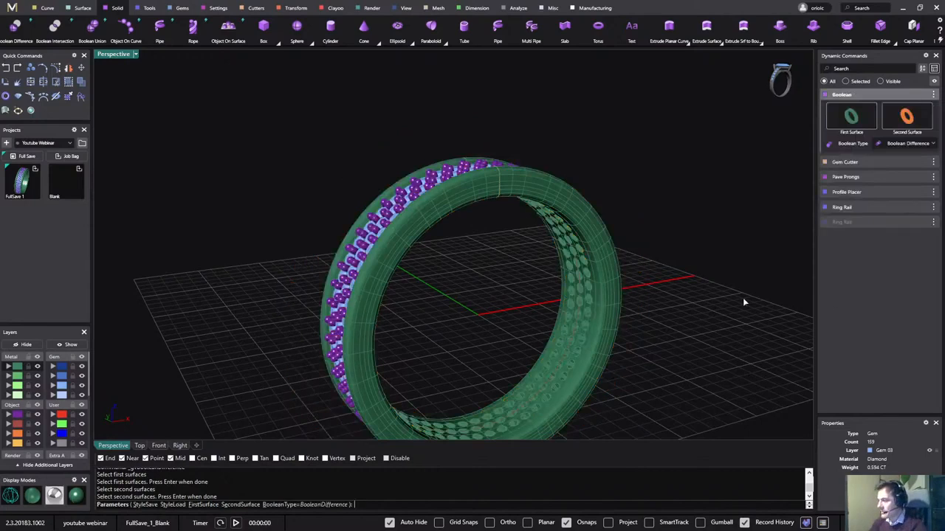
pyautogui.press('Return')
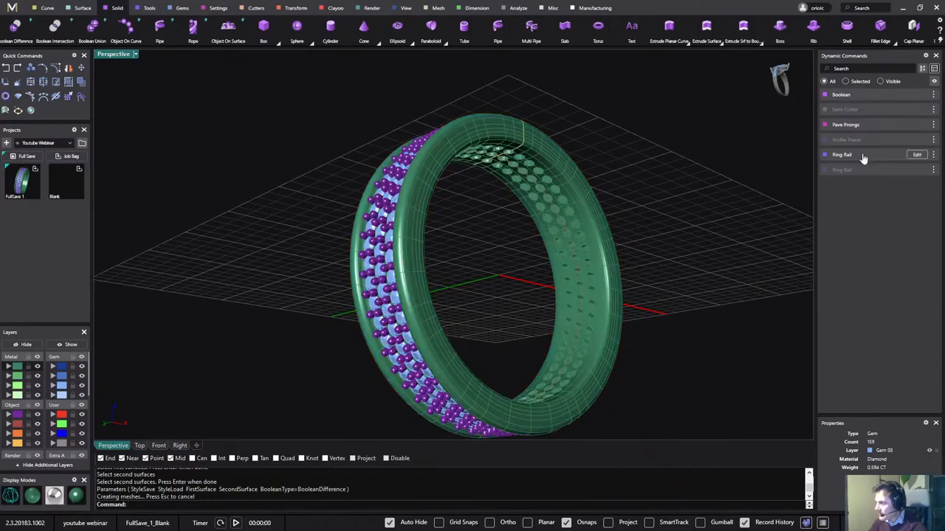
# - Switch to the display mode without surface isocurves and examine the azure holes, gems and prongs around the band
pyautogui.moveTo(692, 162); pyautogui.dragTo(465, 254, button='right')
pyautogui.scroll(5, 423, 238)
pyautogui.scroll(3, 423, 236)
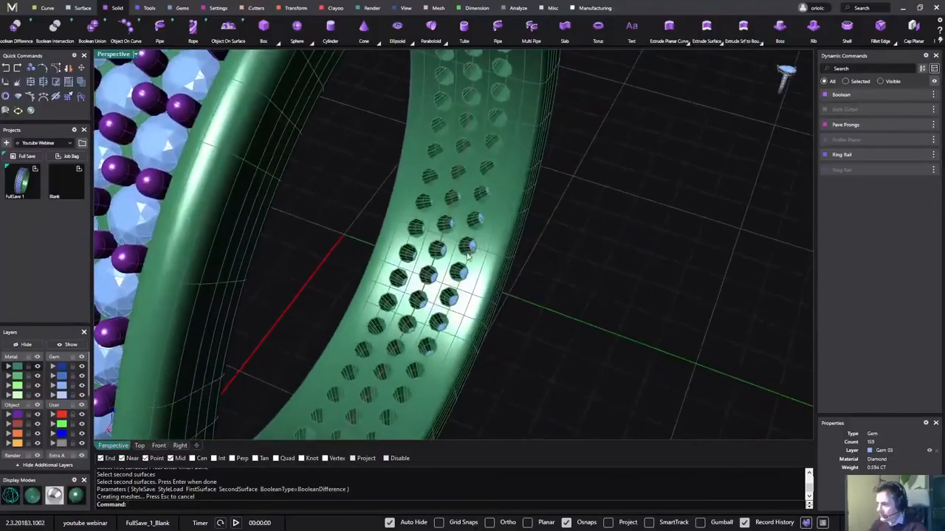
pyautogui.click(80, 500)
pyautogui.moveTo(456, 322); pyautogui.dragTo(583, 268, button='right')
pyautogui.scroll(-5, 428, 242)
pyautogui.scroll(5, 428, 251)
pyautogui.scroll(2, 429, 252)
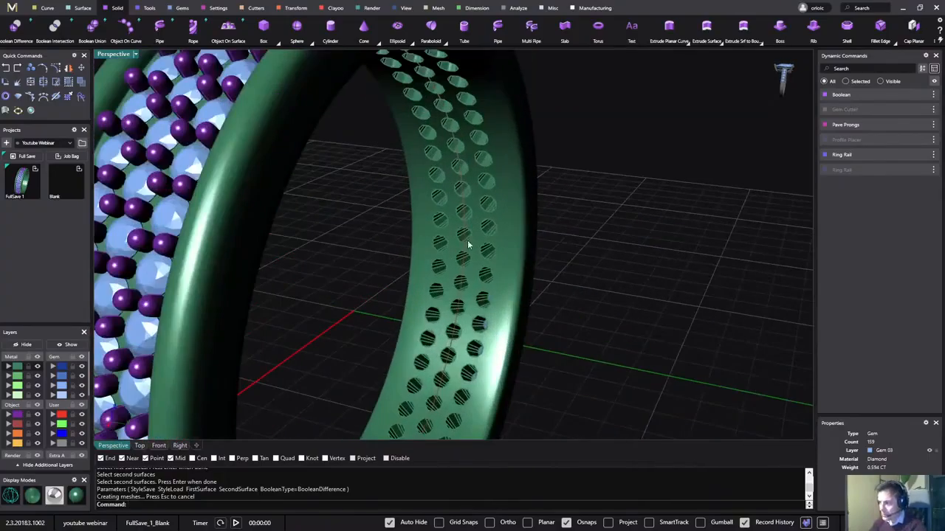
pyautogui.moveTo(527, 253); pyautogui.dragTo(513, 288, button='right')
pyautogui.scroll(-4, 479, 203)
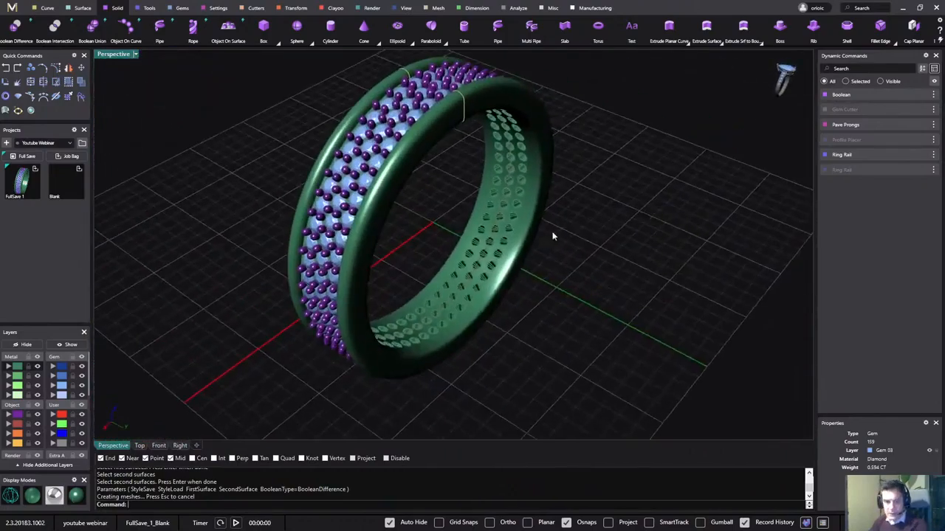
pyautogui.scroll(-2, 595, 265)
pyautogui.keyDown('shift'); pyautogui.moveTo(553, 237); pyautogui.dragTo(579, 228, button='right'); pyautogui.keyUp('shift')
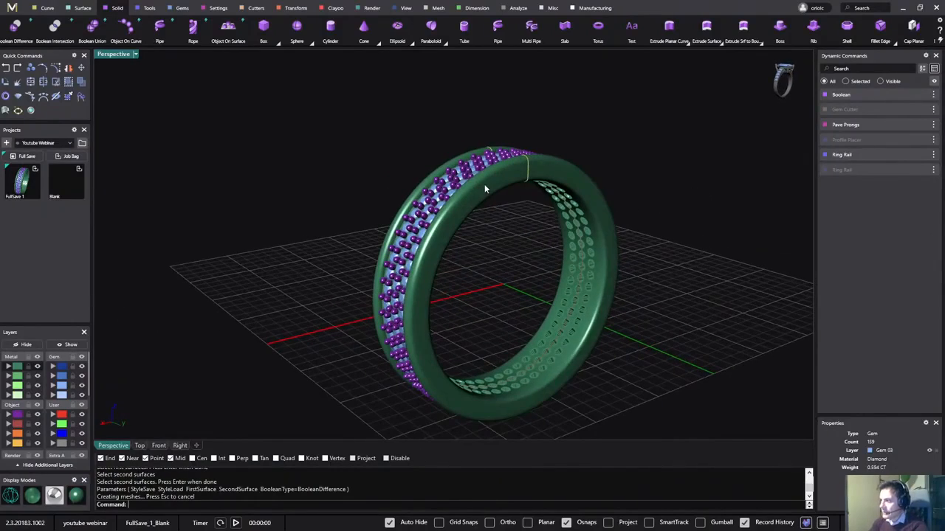
pyautogui.moveTo(424, 364); pyautogui.dragTo(528, 359, button='right')
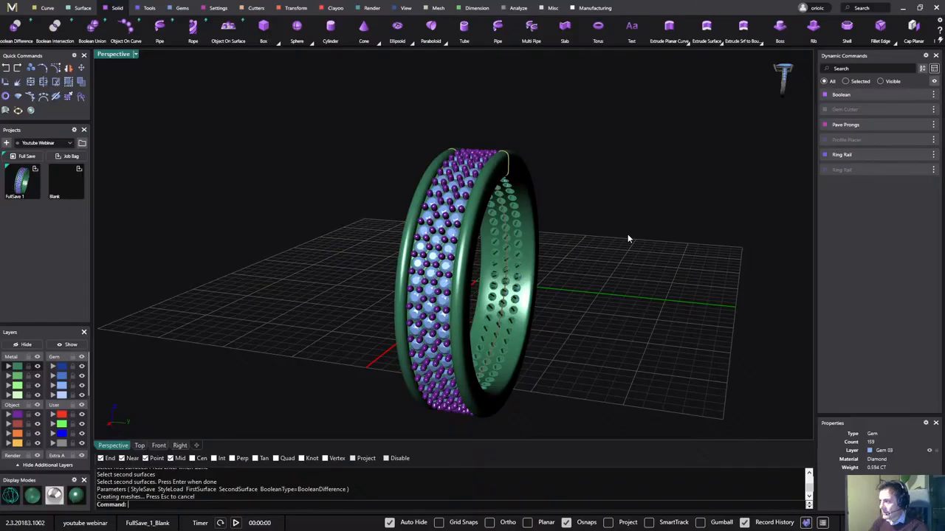
pyautogui.moveTo(655, 244); pyautogui.dragTo(630, 254, button='right')
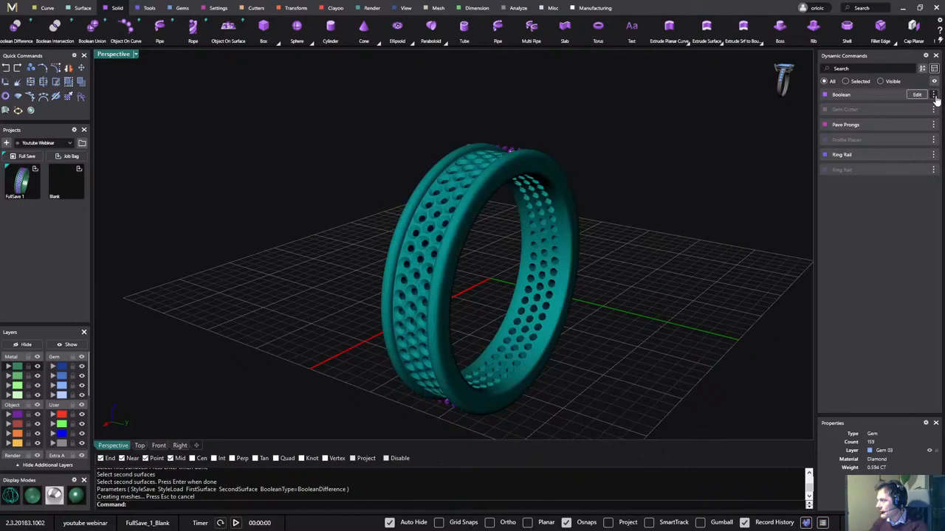
# - Remove the Boolean operation of the ring band from the dynamic command history
pyautogui.click(934, 96)
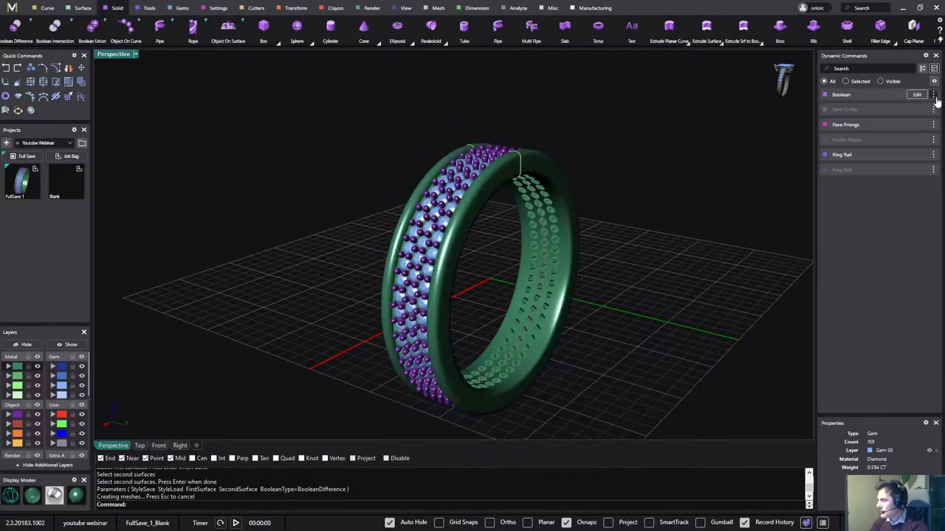
pyautogui.click(934, 94)
pyautogui.click(904, 190)
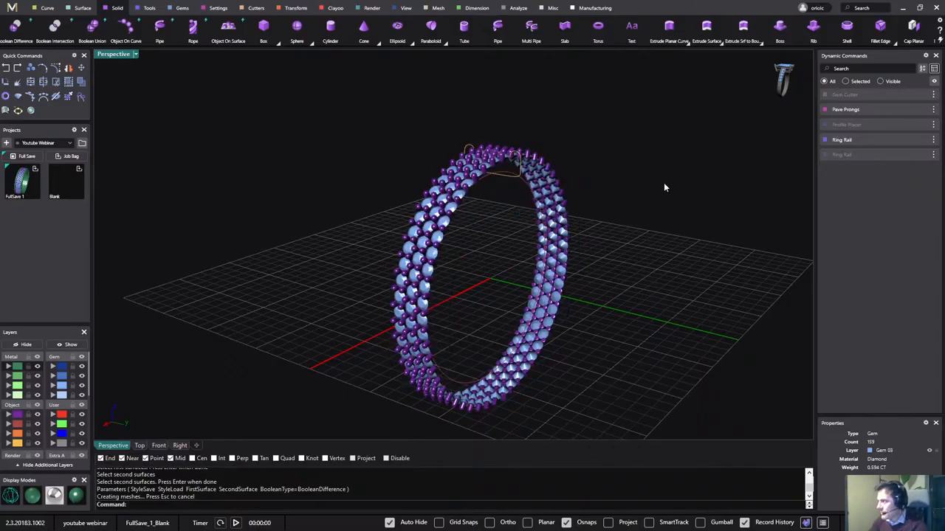
# - Show the hidden gem cutters and delete the Gem Cutter operation from the dynamic command history
pyautogui.moveTo(663, 182); pyautogui.dragTo(662, 199, button='right')
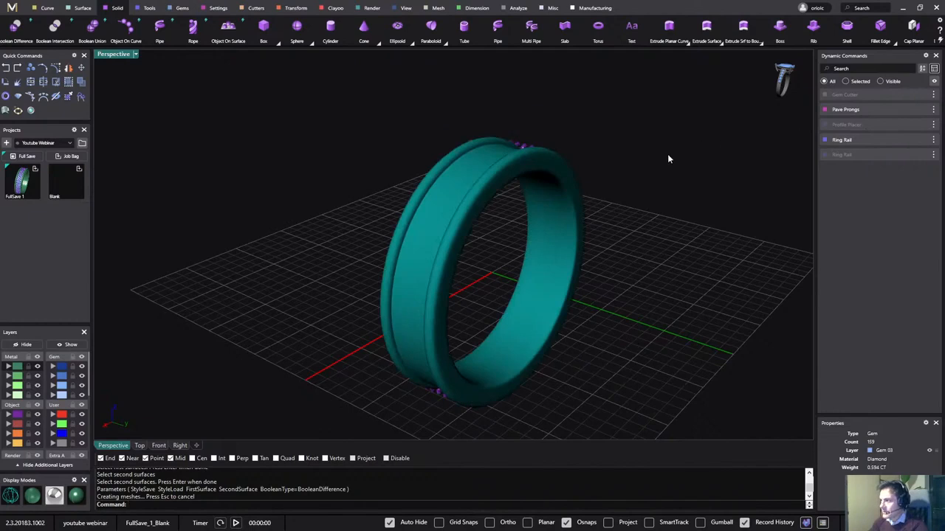
pyautogui.click(934, 96)
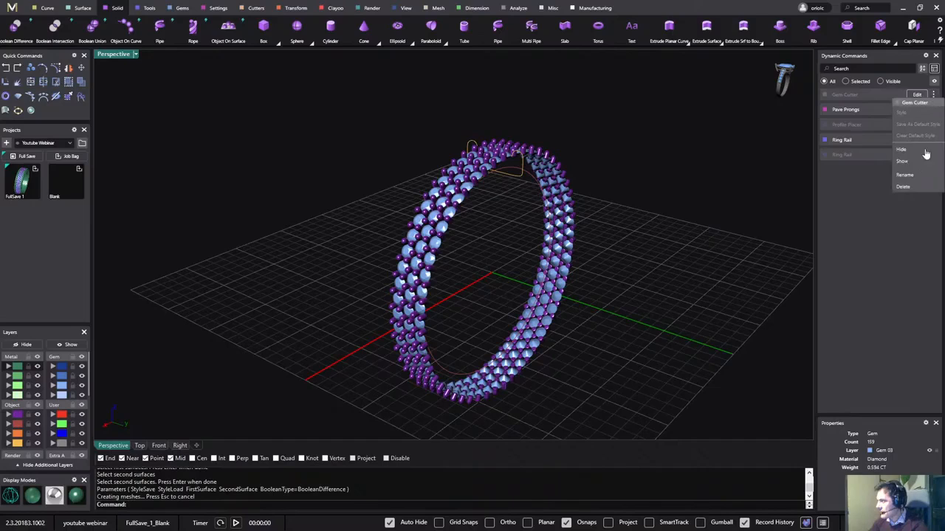
pyautogui.click(909, 191)
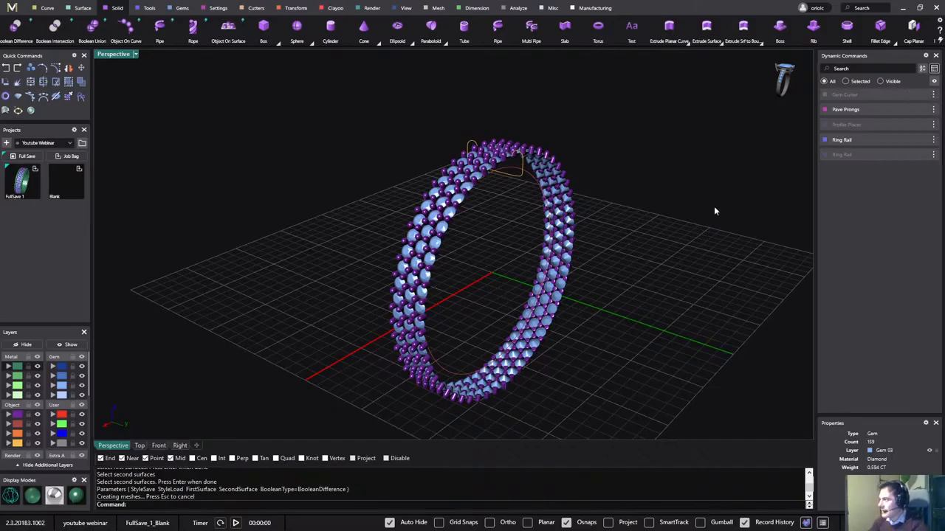
pyautogui.click(934, 95)
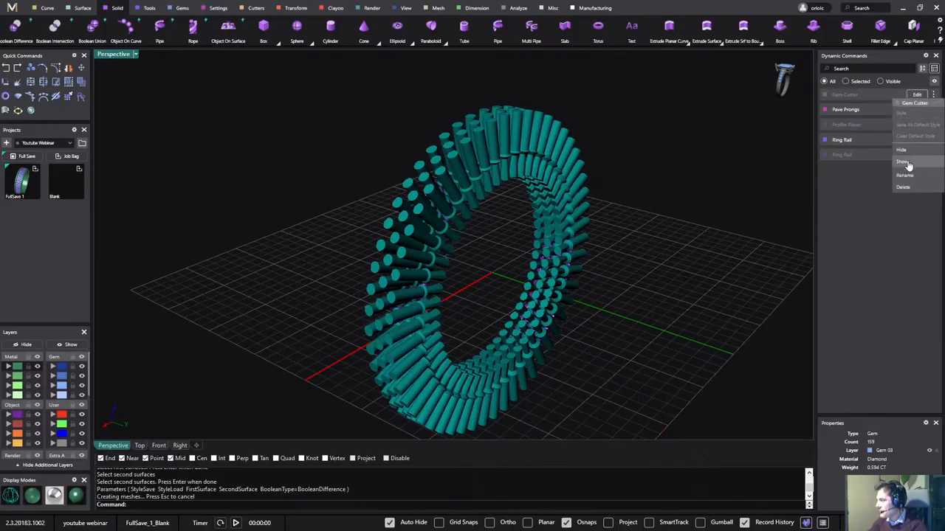
pyautogui.click(908, 163)
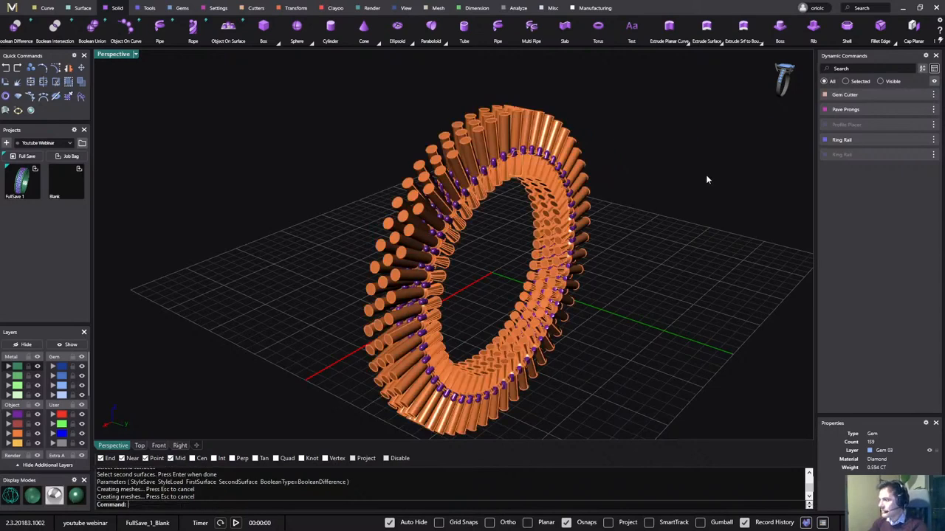
pyautogui.moveTo(706, 174); pyautogui.dragTo(671, 198, button='right')
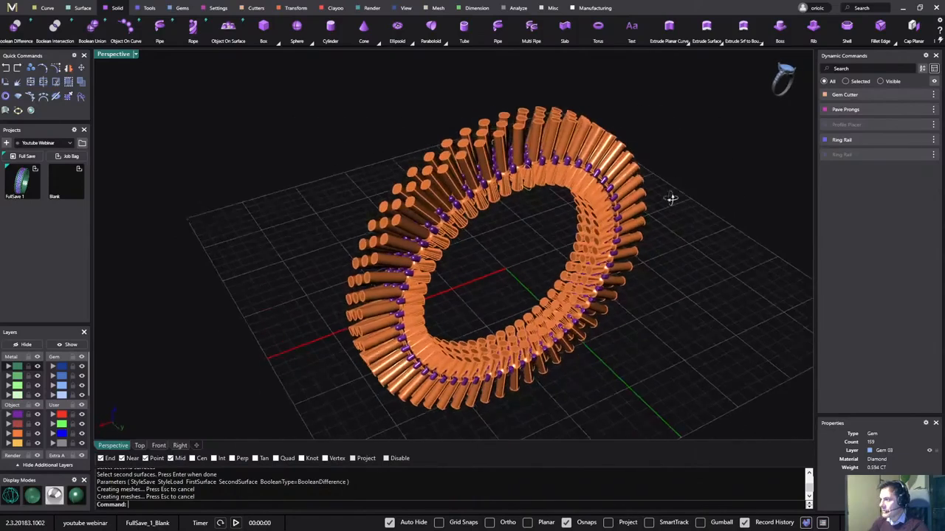
pyautogui.click(934, 97)
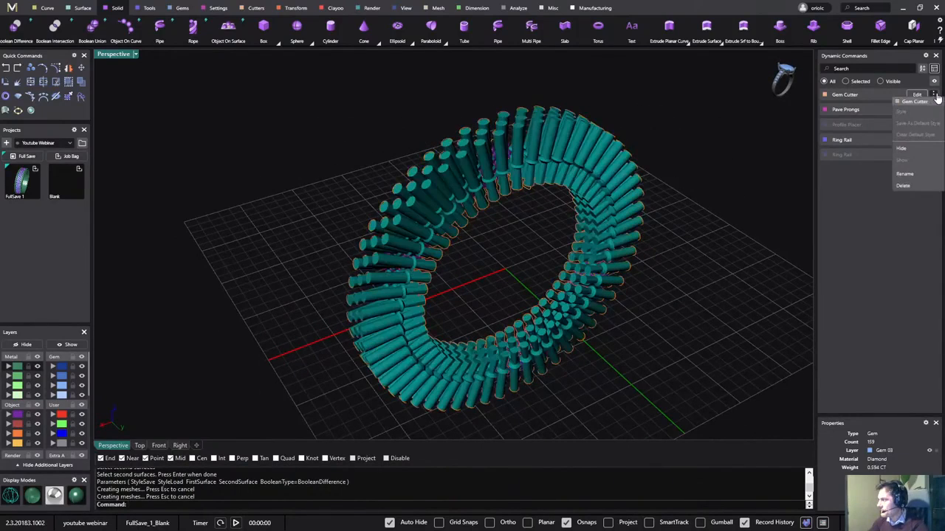
pyautogui.click(907, 185)
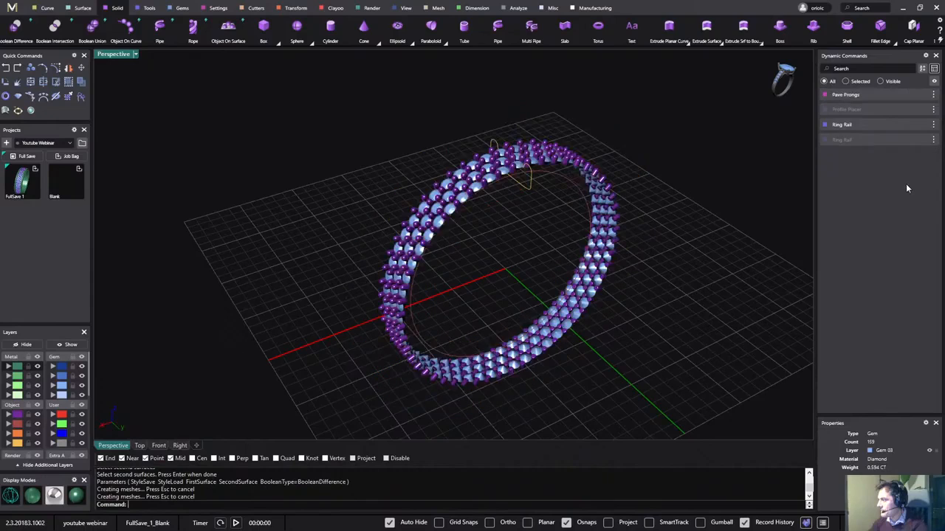
# - Delete the Pave Prongs operation and all the gems around the ring
pyautogui.moveTo(625, 220); pyautogui.dragTo(649, 220, button='right')
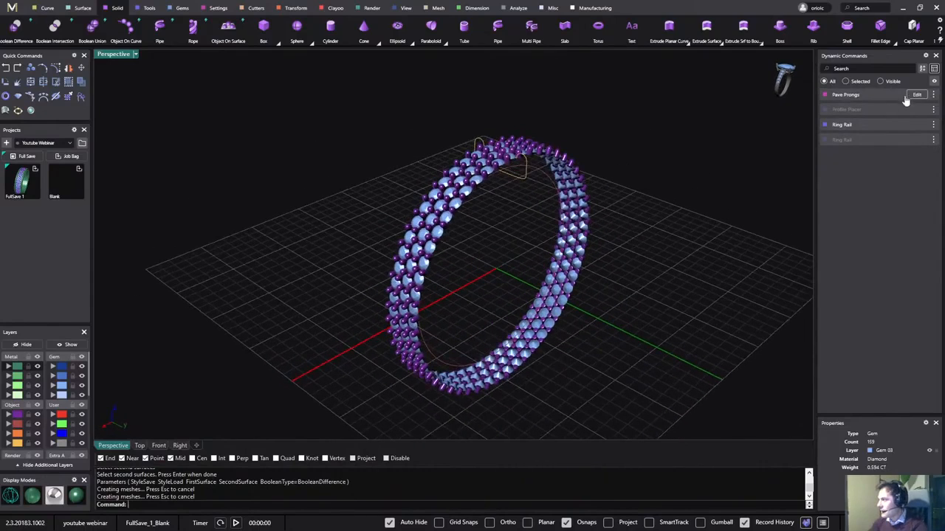
pyautogui.click(933, 95)
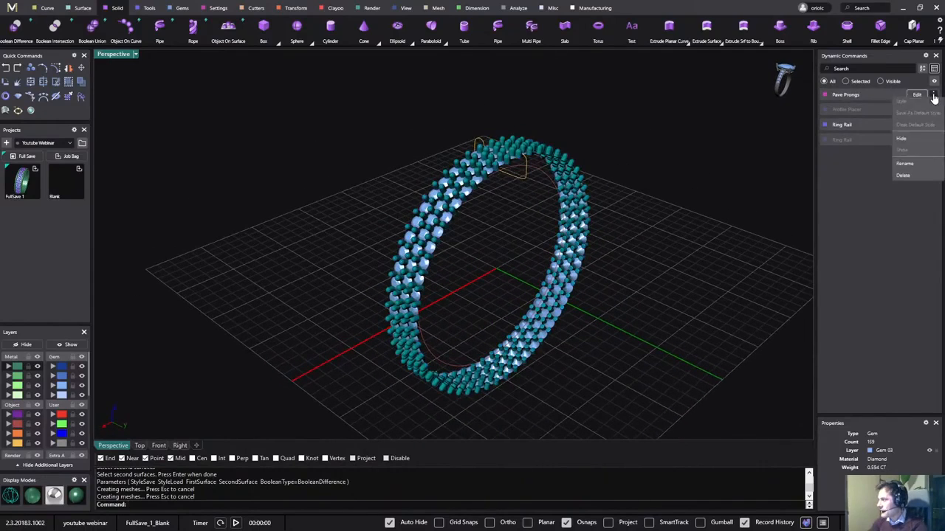
pyautogui.click(902, 187)
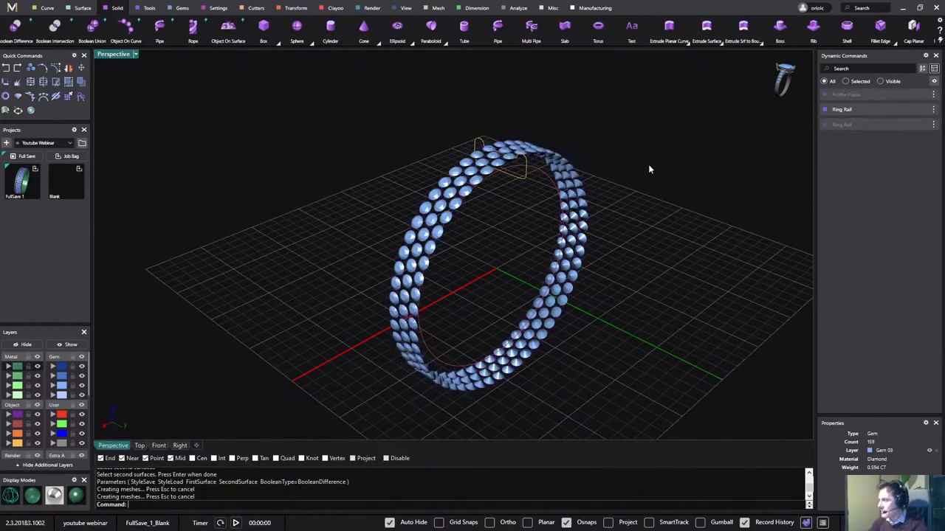
pyautogui.click(572, 158)
pyautogui.press('Delete')
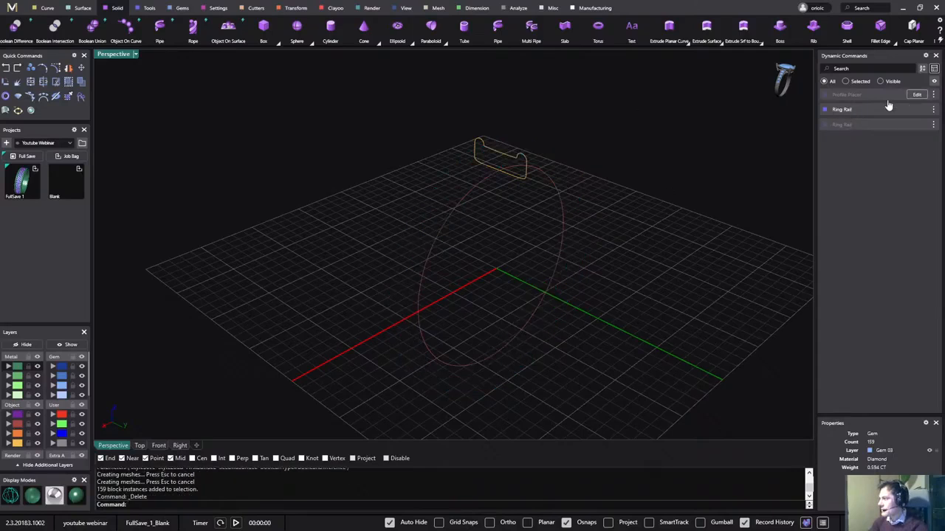
# - Edit the Profile Placer operation, turn off its auto sweep and widen the profile at the top of the ring to 9.4 mm
pyautogui.moveTo(889, 101)
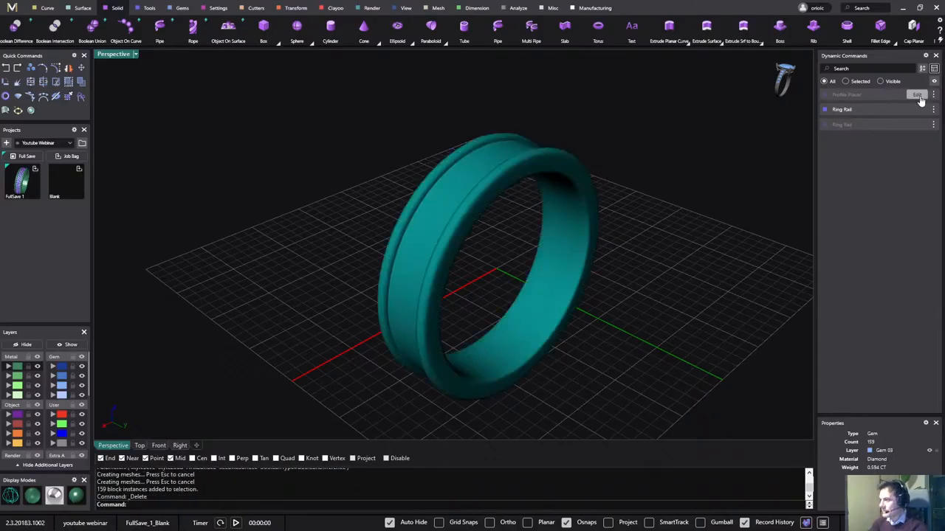
pyautogui.click(918, 96)
pyautogui.moveTo(626, 205); pyautogui.dragTo(678, 185, button='right')
pyautogui.click(932, 271)
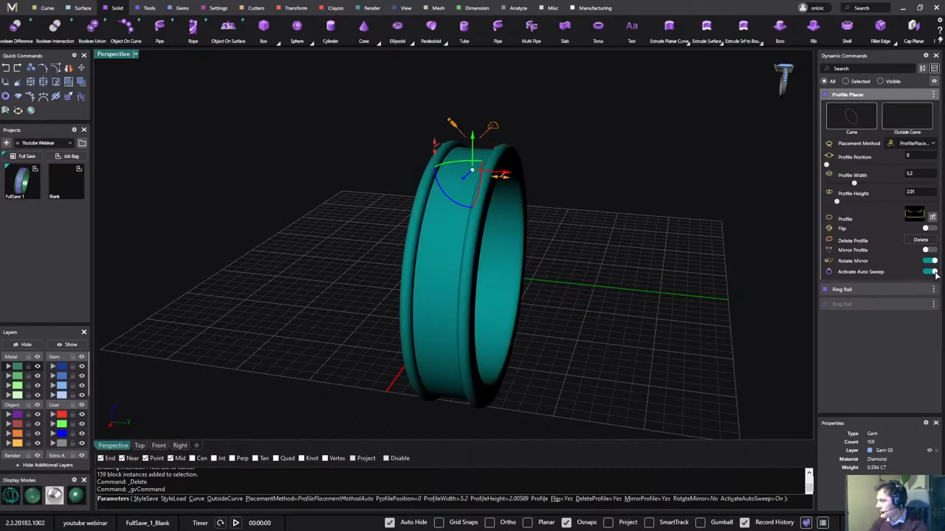
pyautogui.click(932, 273)
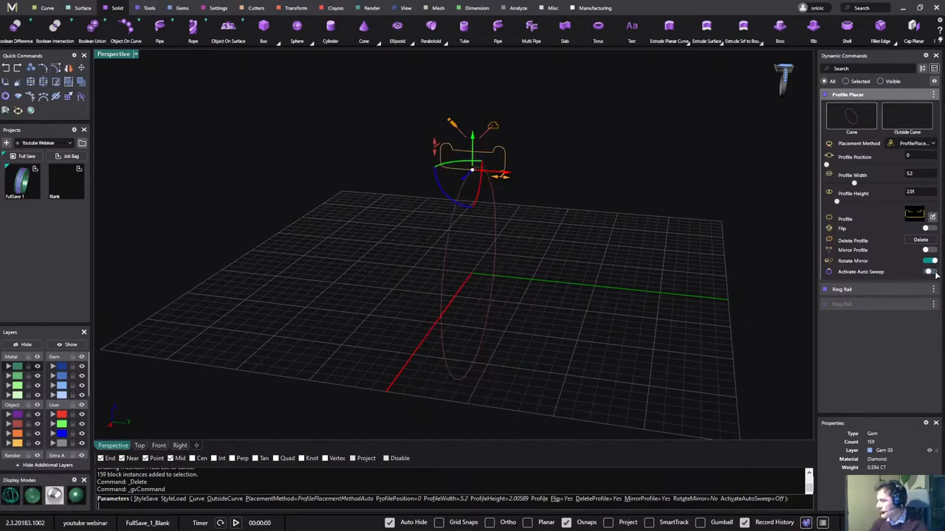
pyautogui.moveTo(593, 249); pyautogui.dragTo(605, 248, button='right')
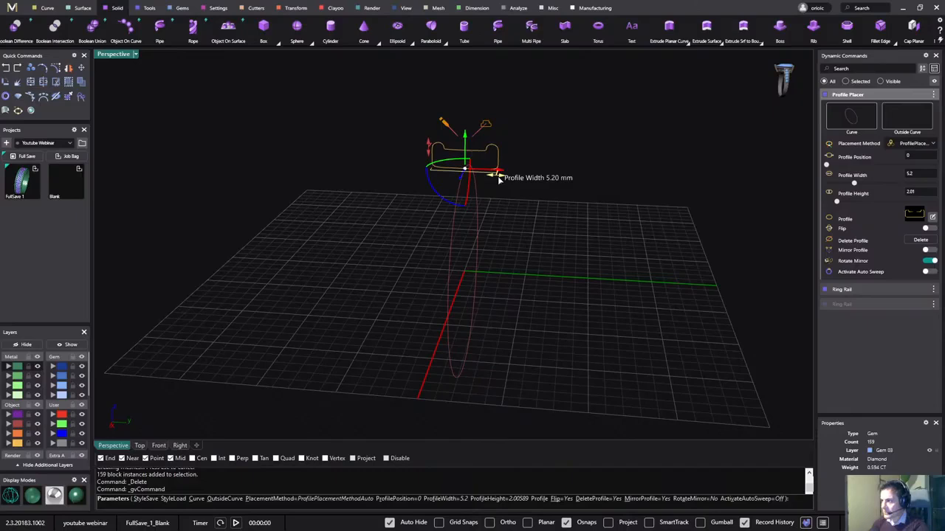
pyautogui.moveTo(499, 179); pyautogui.dragTo(550, 188)
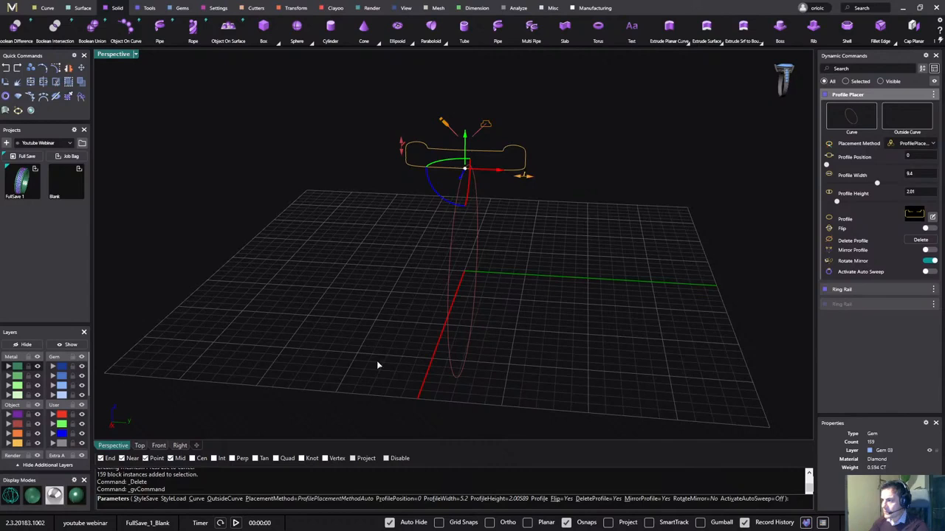
# - Edit the top profile in the Profile Editor, moving the inner corner points of the raised rim outward to widen the channel
pyautogui.click(180, 446)
pyautogui.moveTo(419, 254); pyautogui.dragTo(323, 259, button='right')
pyautogui.scroll(4, 260, 244)
pyautogui.scroll(2, 387, 239)
pyautogui.moveTo(387, 238); pyautogui.dragTo(401, 249, button='right')
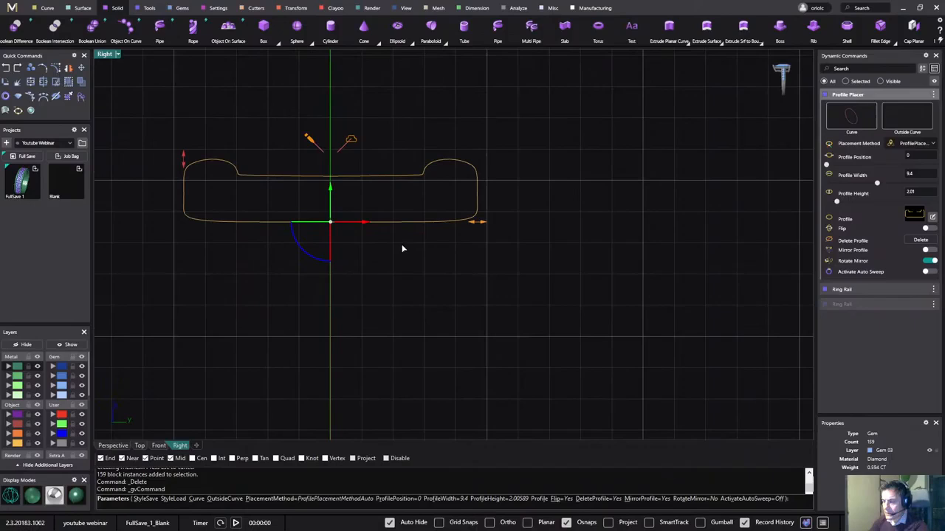
pyautogui.click(310, 143)
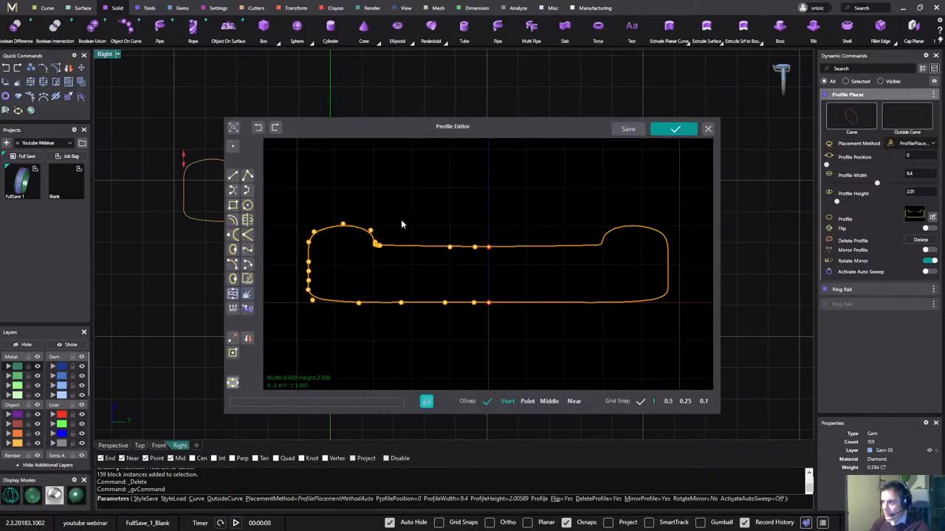
pyautogui.moveTo(525, 129)
pyautogui.mouseDown()
pyautogui.moveTo(689, 137)
pyautogui.moveTo(807, 121)
pyautogui.moveTo(803, 113)
pyautogui.mouseUp()
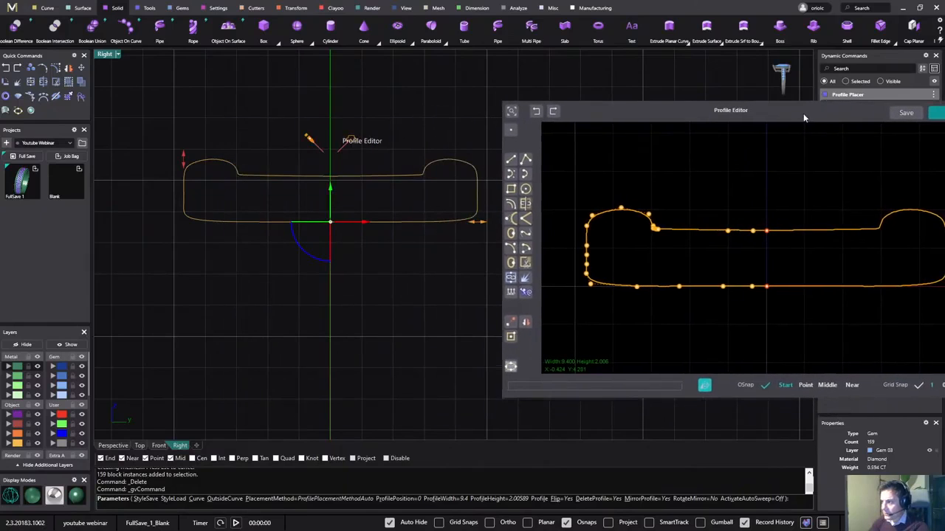
pyautogui.moveTo(673, 212); pyautogui.dragTo(650, 231)
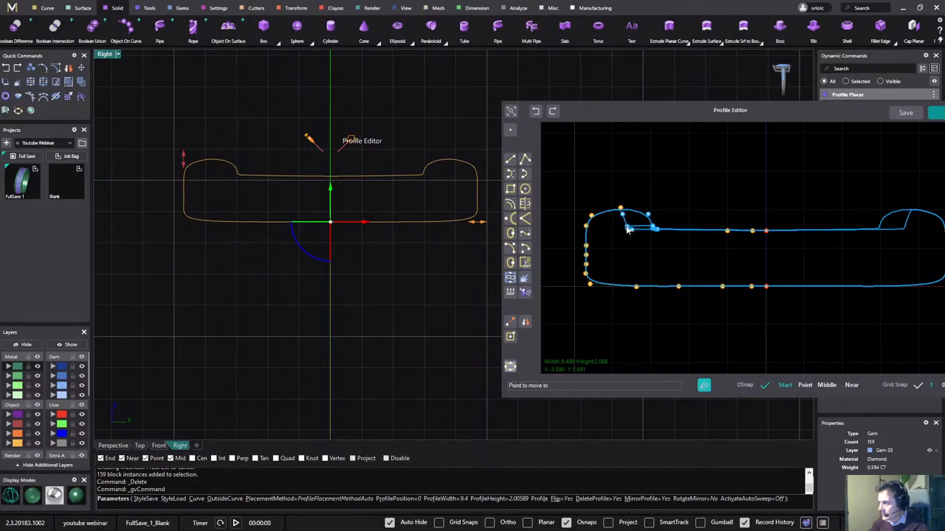
pyautogui.click(628, 228)
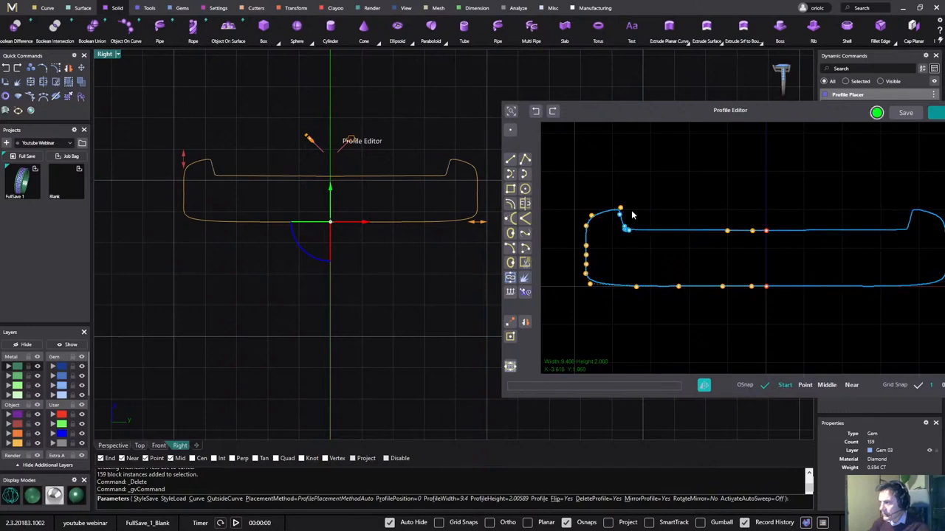
pyautogui.click(640, 207)
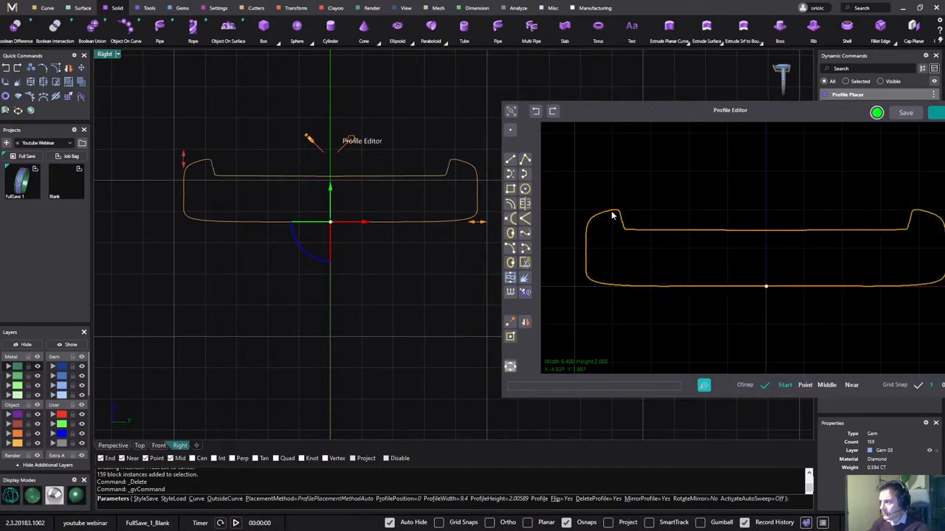
# - Shift the rim's crest point outward to round the narrowed rim and accept the edited top profile
pyautogui.click(612, 215)
pyautogui.click(606, 211)
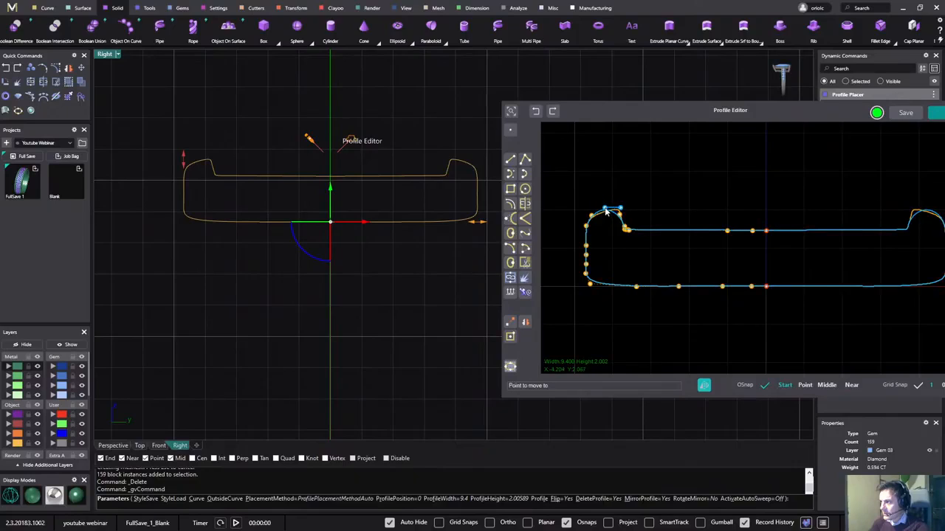
pyautogui.click(607, 212)
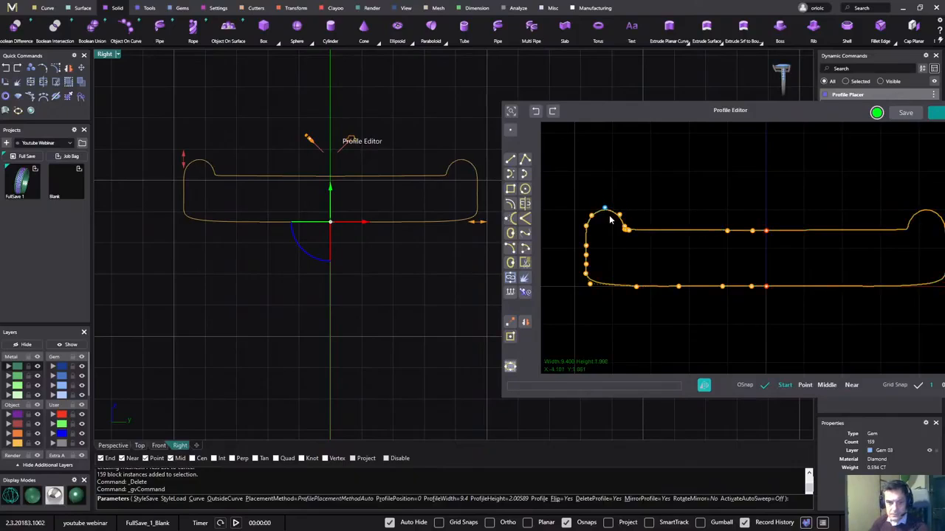
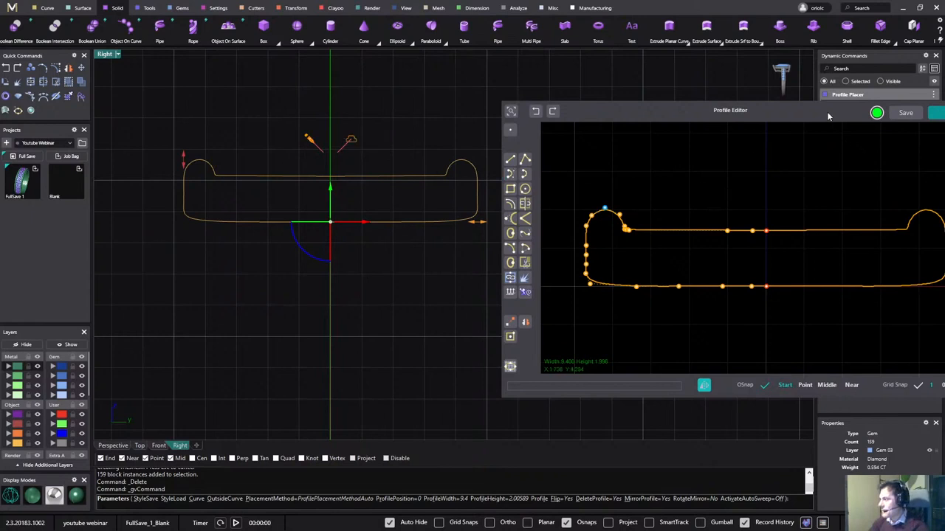
pyautogui.moveTo(827, 112); pyautogui.dragTo(722, 111)
pyautogui.click(851, 116)
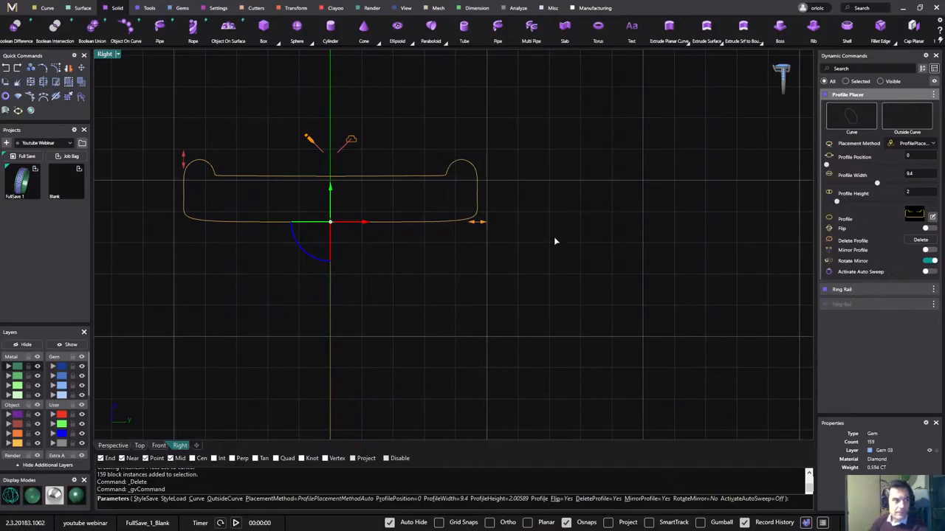
# - Add a second profile on the side of the ring rail at position 0.75
pyautogui.click(113, 446)
pyautogui.scroll(-2, 458, 286)
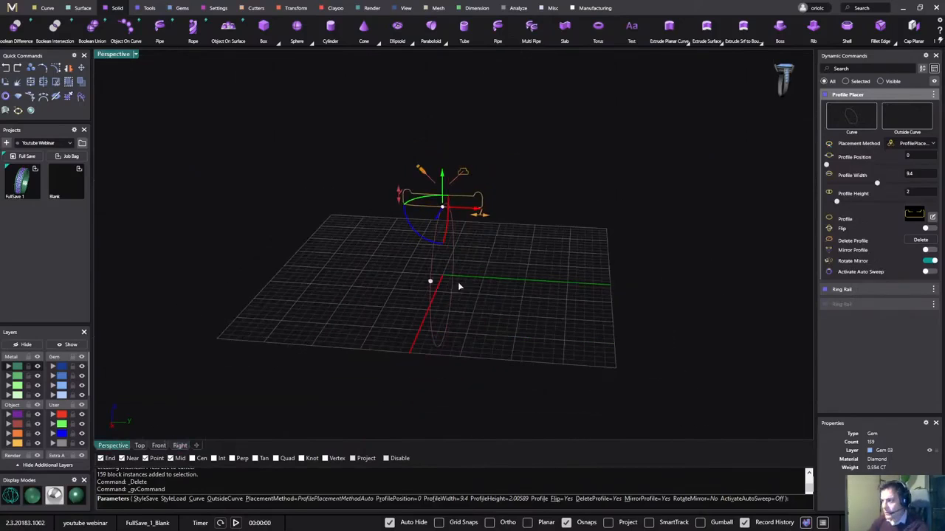
pyautogui.moveTo(459, 286); pyautogui.dragTo(546, 286, button='right')
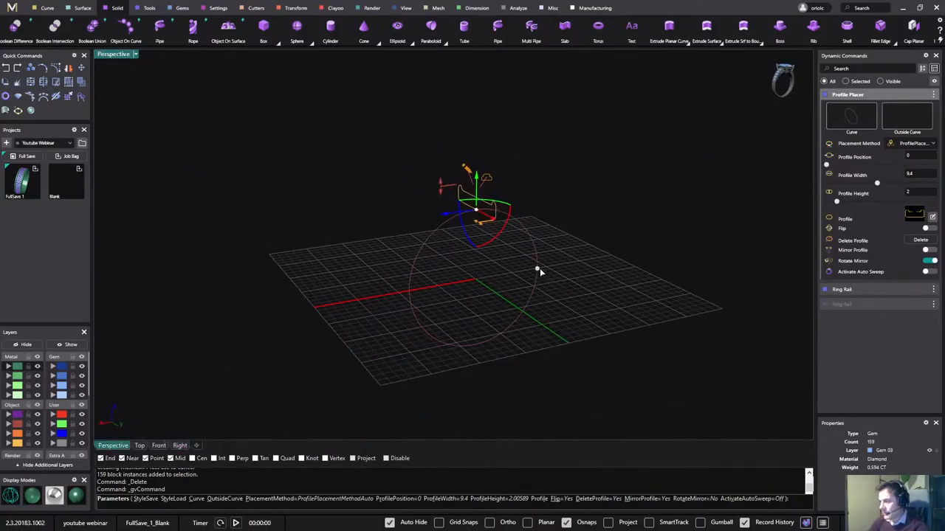
pyautogui.click(540, 268)
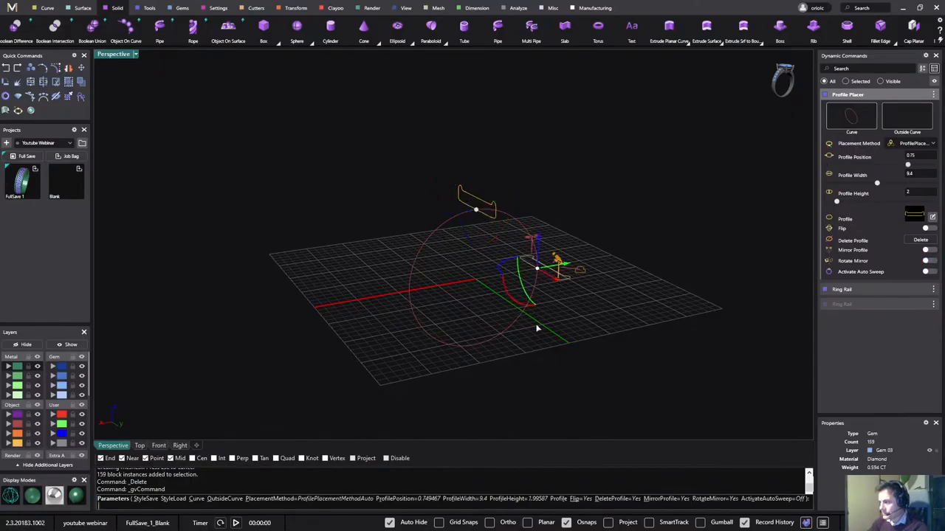
# - Narrow the side profile at position 0.75 to 2.9 mm wide
pyautogui.moveTo(581, 336)
pyautogui.mouseDown(button='right')
pyautogui.moveTo(654, 332)
pyautogui.moveTo(613, 292)
pyautogui.moveTo(584, 305)
pyautogui.moveTo(599, 338)
pyautogui.mouseUp(button='right')
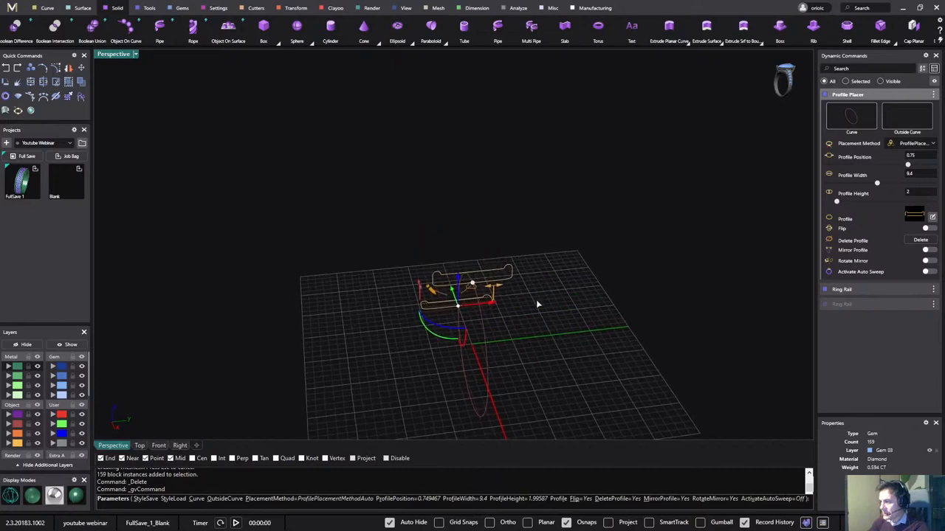
pyautogui.scroll(6, 536, 301)
pyautogui.moveTo(458, 292); pyautogui.dragTo(389, 299)
pyautogui.moveTo(385, 316); pyautogui.dragTo(490, 311, button='right')
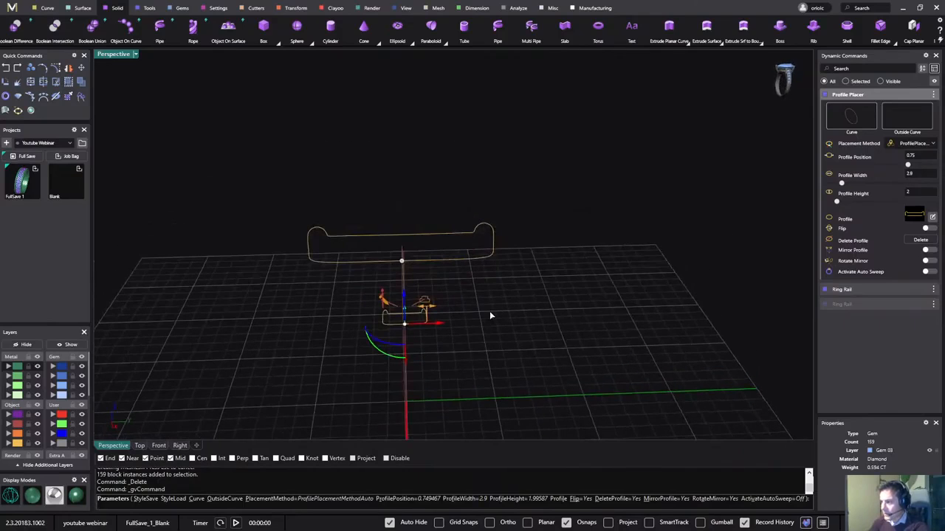
# - Edit the side profile by moving its inner rim corners toward the centre and lowering and rounding the rim crest, then accept the edited shape
pyautogui.click(386, 302)
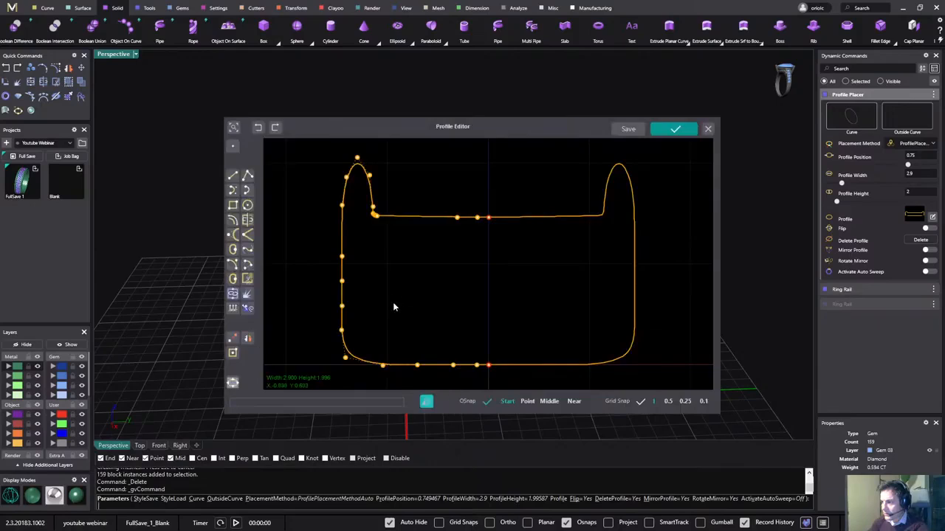
pyautogui.moveTo(364, 226); pyautogui.dragTo(395, 214)
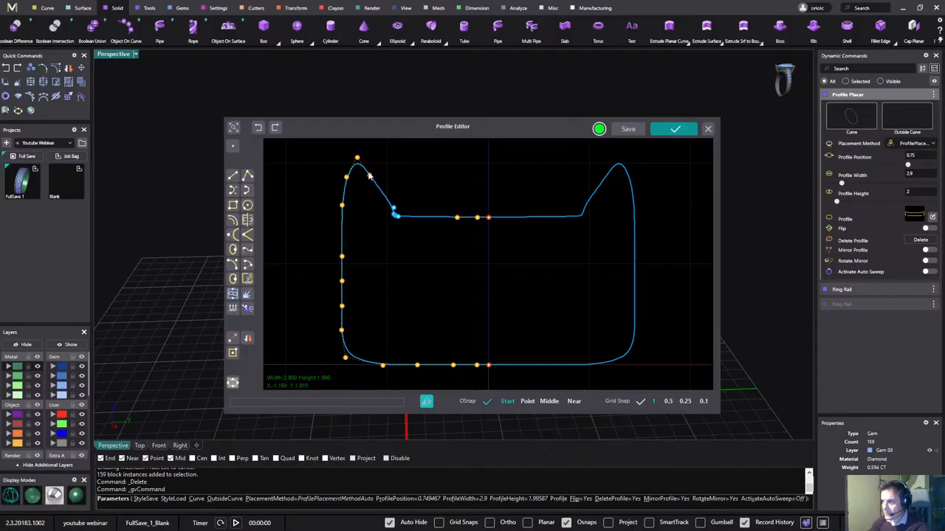
pyautogui.moveTo(397, 219); pyautogui.dragTo(386, 218)
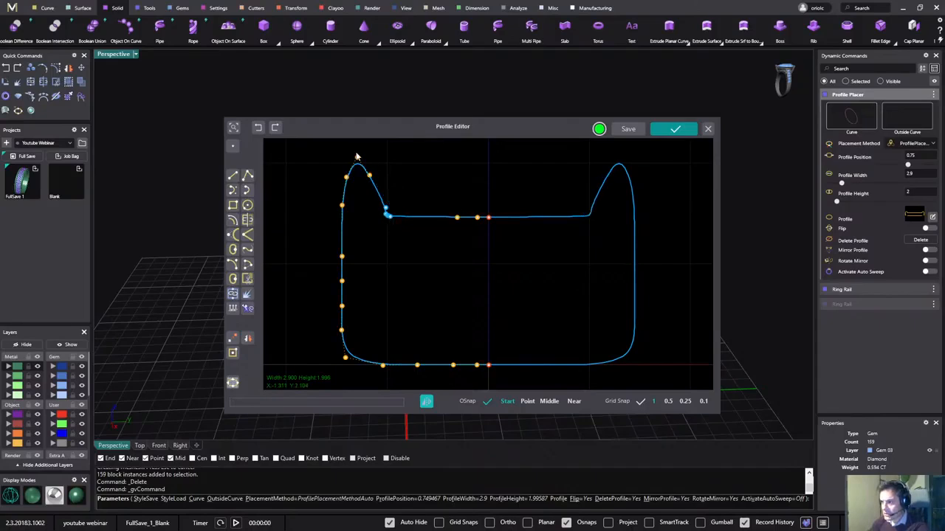
pyautogui.doubleClick(369, 174)
pyautogui.moveTo(370, 176)
pyautogui.mouseDown()
pyautogui.moveTo(381, 174)
pyautogui.moveTo(358, 170)
pyautogui.mouseUp()
pyautogui.moveTo(401, 131); pyautogui.dragTo(595, 146)
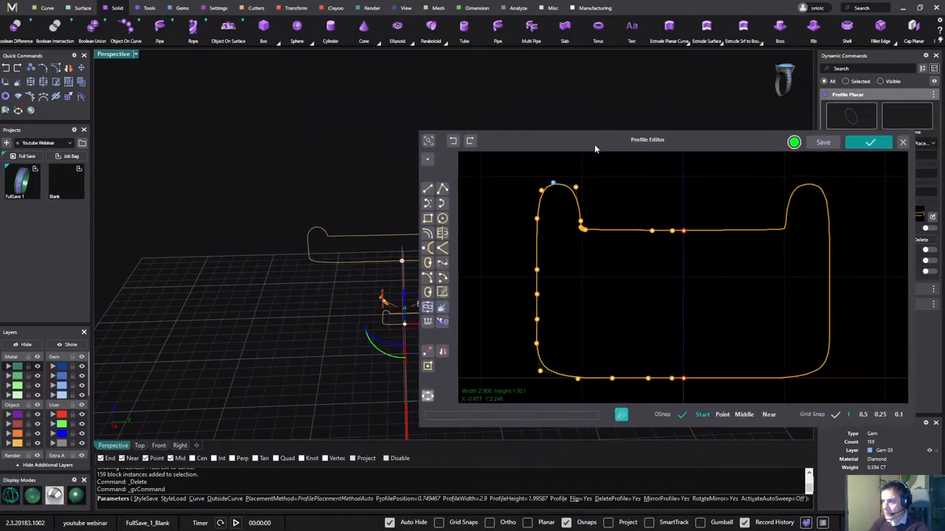
pyautogui.moveTo(362, 301); pyautogui.dragTo(386, 363, button='right')
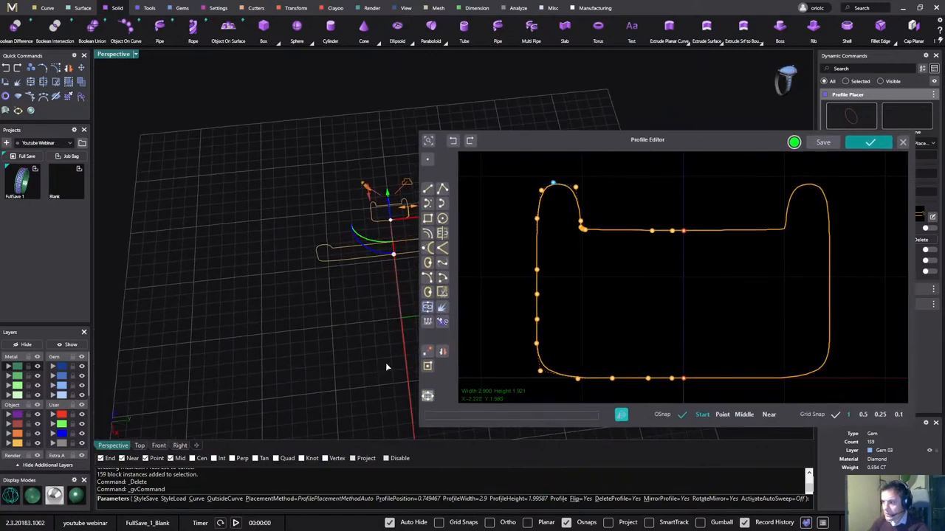
pyautogui.keyDown('shift'); pyautogui.moveTo(377, 332); pyautogui.dragTo(298, 272, button='right'); pyautogui.keyUp('shift')
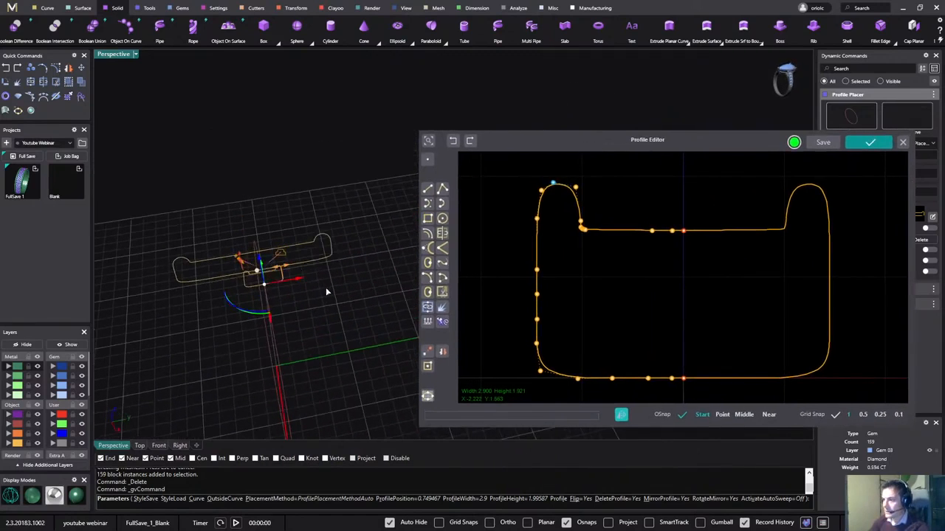
pyautogui.click(869, 142)
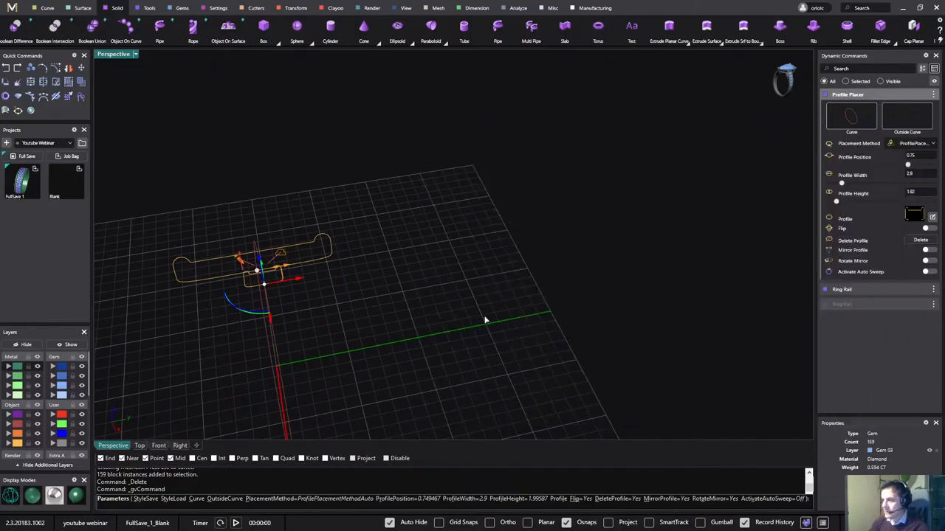
# - Mirror the side profile at position 0.75 to the opposite side of the ring rail
pyautogui.moveTo(485, 320); pyautogui.dragTo(442, 294, button='right')
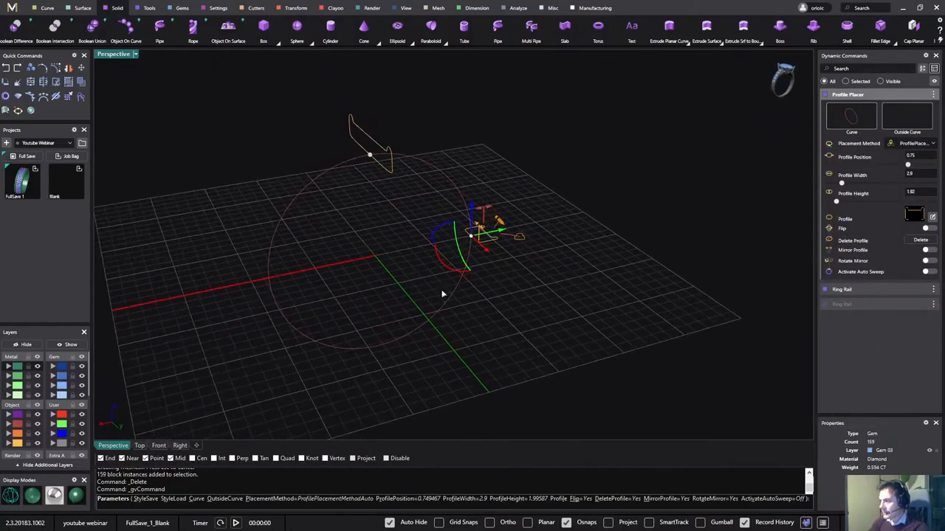
pyautogui.moveTo(561, 327); pyautogui.dragTo(552, 337, button='right')
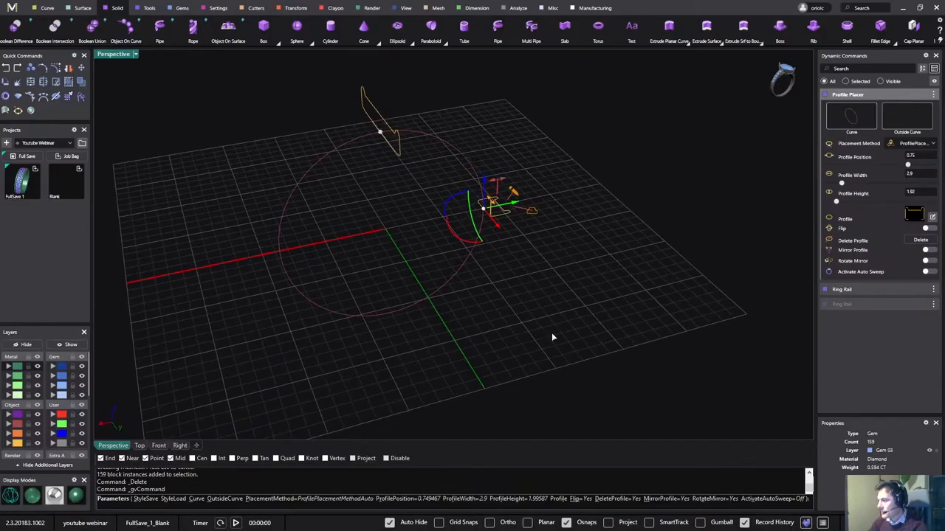
pyautogui.click(927, 252)
pyautogui.moveTo(580, 267); pyautogui.dragTo(524, 115, button='right')
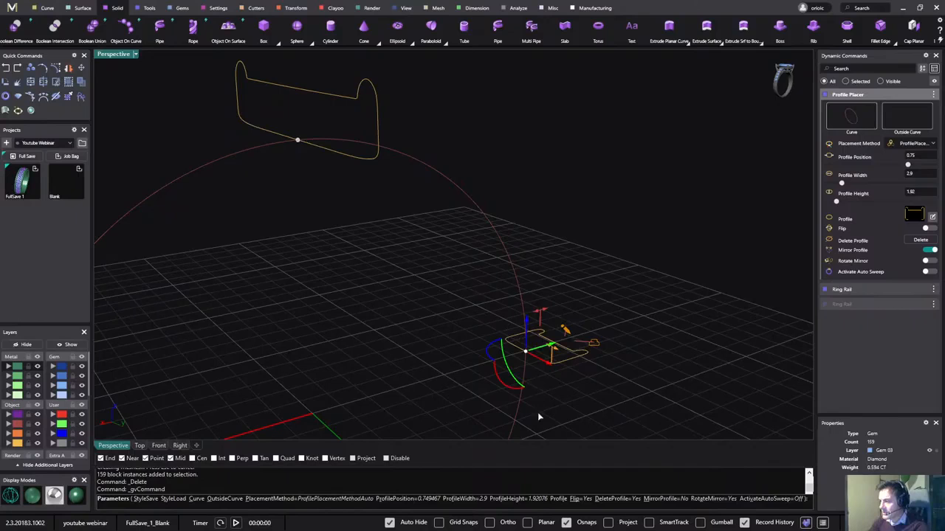
pyautogui.moveTo(607, 252); pyautogui.dragTo(507, 245, button='right')
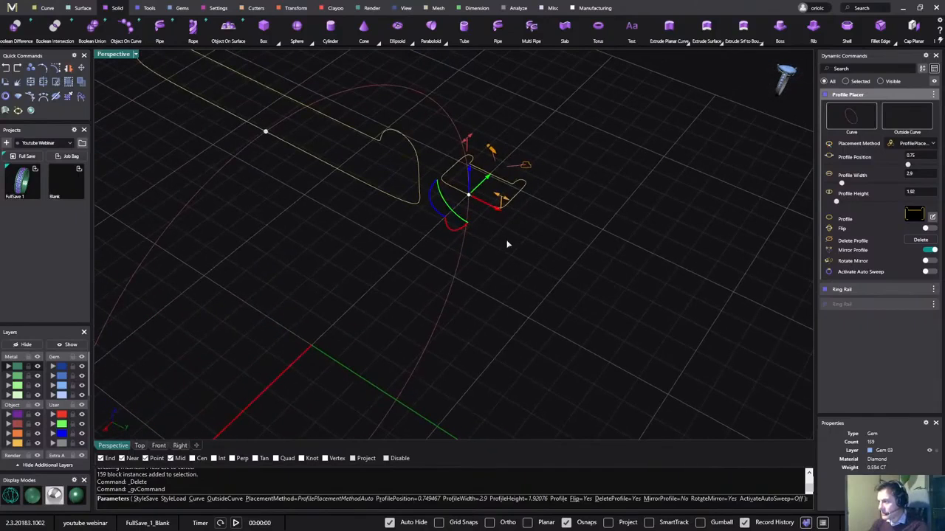
# - Add another profile on the ring rail beside the side profile and slide it to position 0.751
pyautogui.click(468, 206)
pyautogui.scroll(3, 473, 220)
pyautogui.moveTo(485, 234); pyautogui.dragTo(469, 224, button='right')
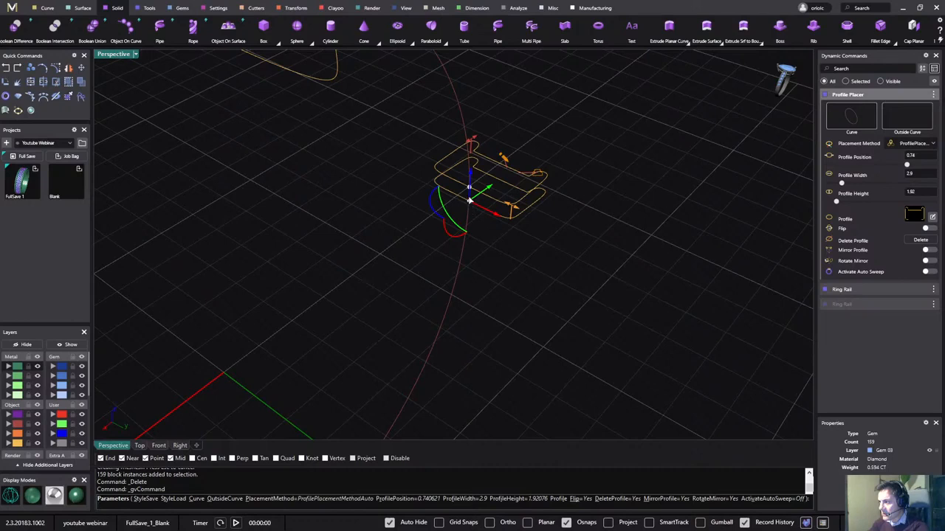
pyautogui.scroll(5, 476, 225)
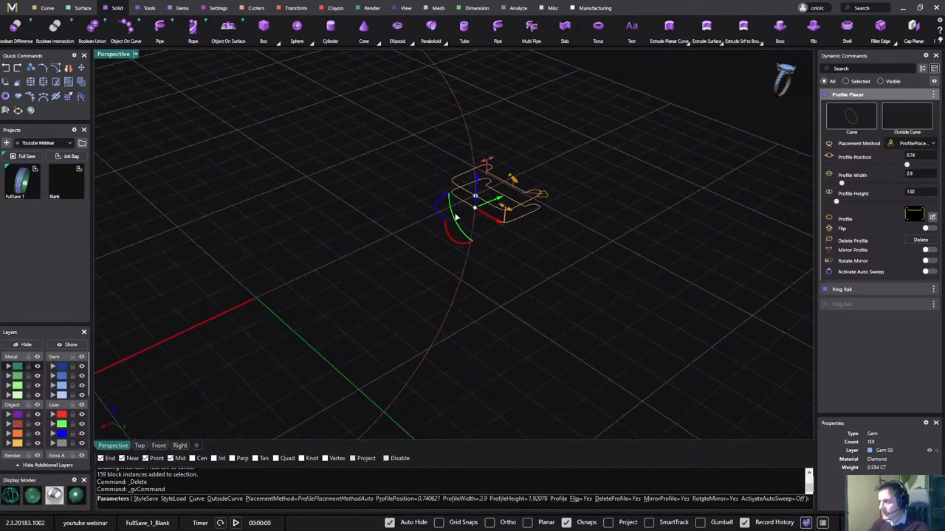
pyautogui.moveTo(483, 203); pyautogui.dragTo(486, 169)
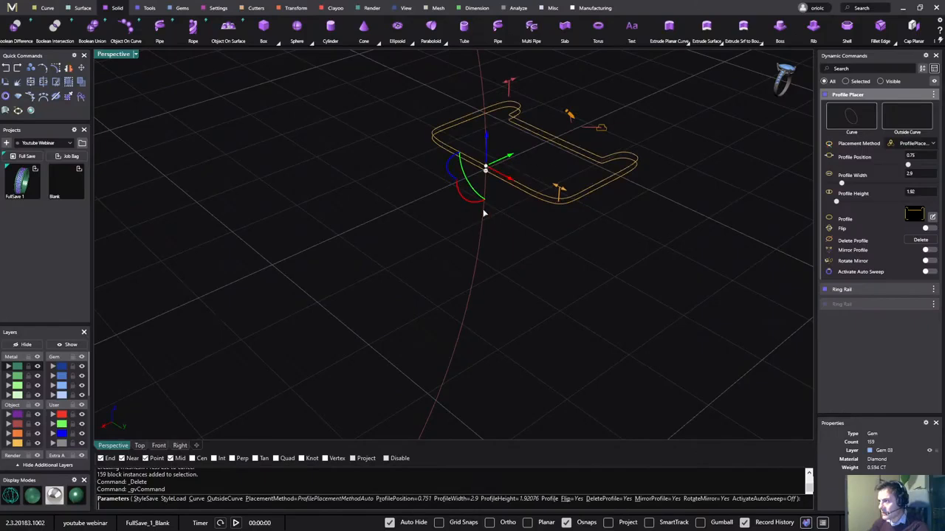
# - Open the added profile at position 0.751 in the Profile Editor and raise the channel floor's centre points to a profile height of about 2 mm
pyautogui.click(600, 127)
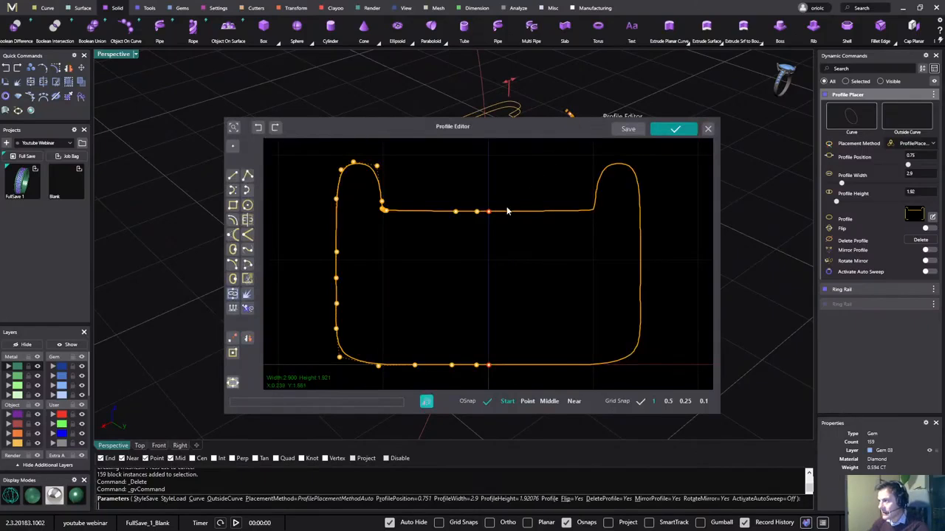
pyautogui.click(139, 445)
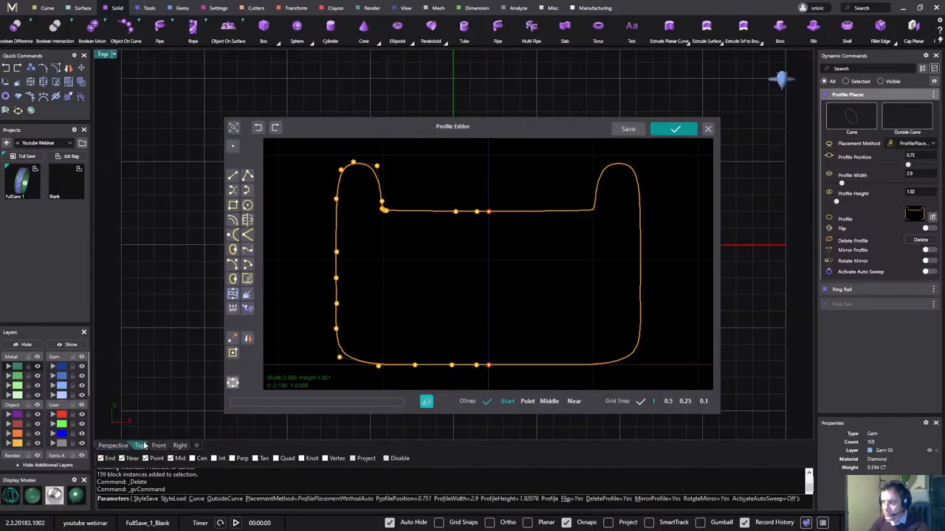
pyautogui.moveTo(501, 128); pyautogui.dragTo(720, 143)
pyautogui.scroll(6, 321, 209)
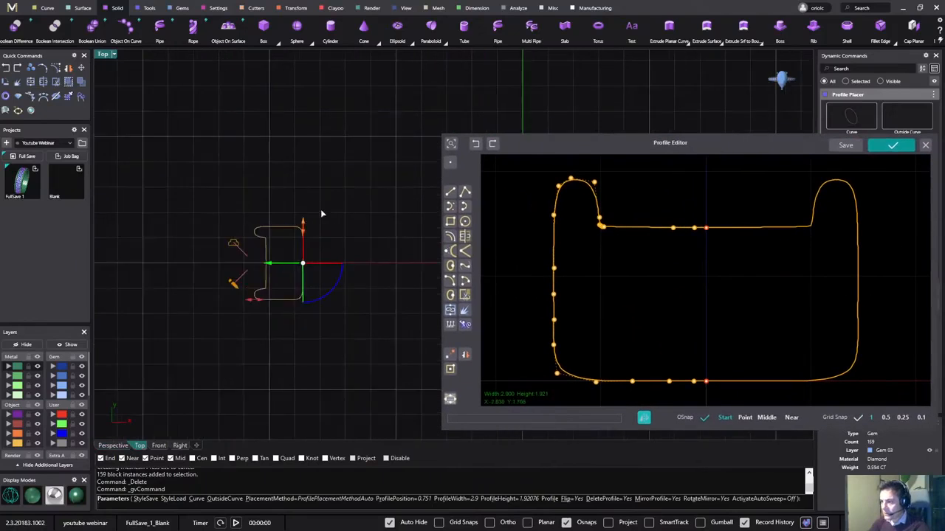
pyautogui.scroll(-6, 336, 219)
pyautogui.moveTo(347, 255); pyautogui.dragTo(218, 201, button='right')
pyautogui.scroll(-9, 289, 211)
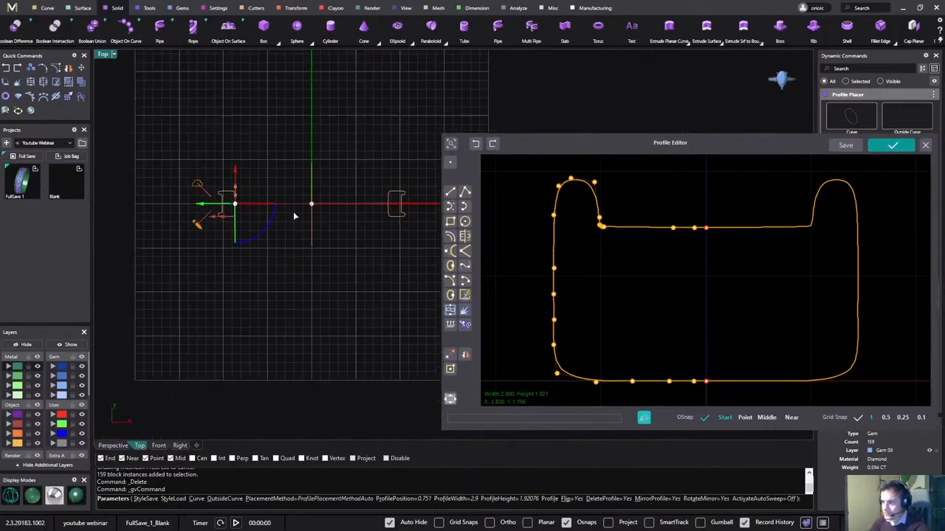
pyautogui.scroll(11, 298, 214)
pyautogui.moveTo(160, 265); pyautogui.dragTo(294, 345, button='right')
pyautogui.scroll(6, 232, 276)
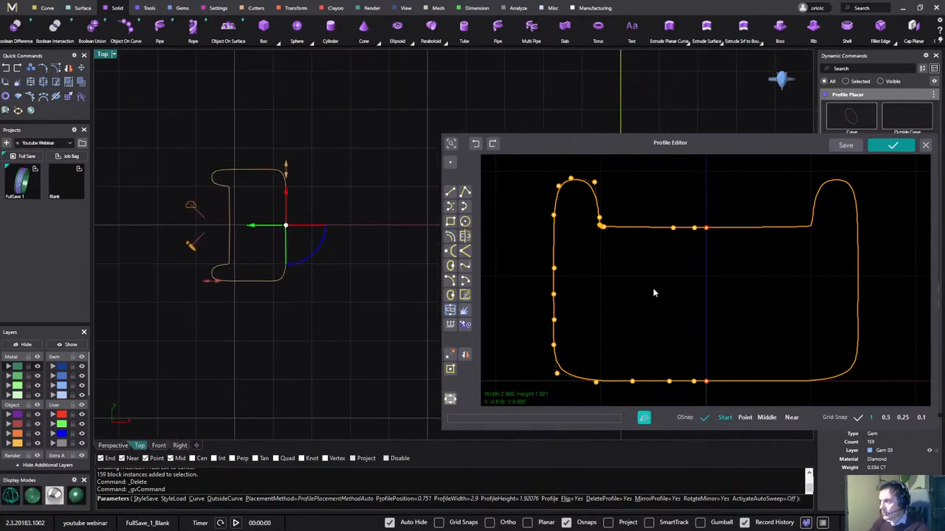
pyautogui.moveTo(719, 213); pyautogui.dragTo(687, 233)
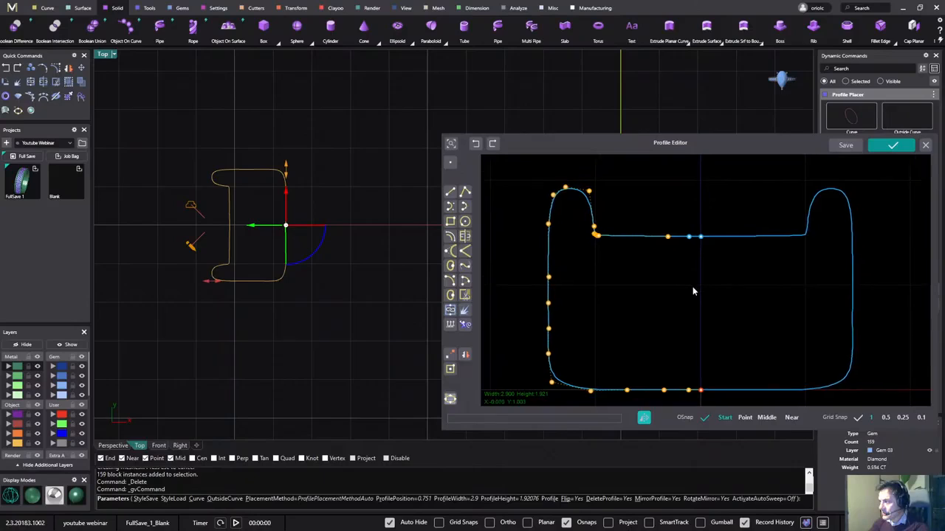
pyautogui.moveTo(692, 287); pyautogui.dragTo(680, 312, button='right')
pyautogui.moveTo(688, 265); pyautogui.dragTo(688, 210)
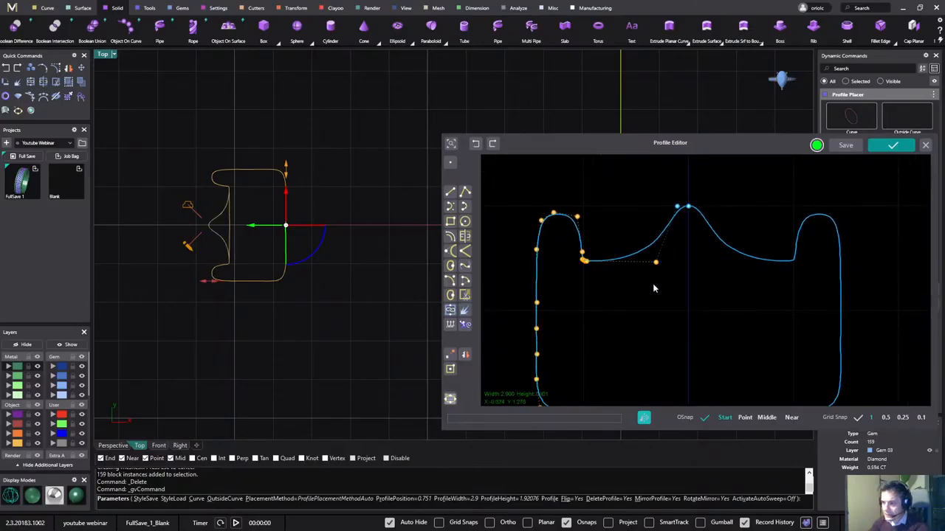
# - Raise the channel floor's intermediate point and the inner rim corner points to turn the channel into a shallow dome
pyautogui.moveTo(655, 262); pyautogui.dragTo(644, 212)
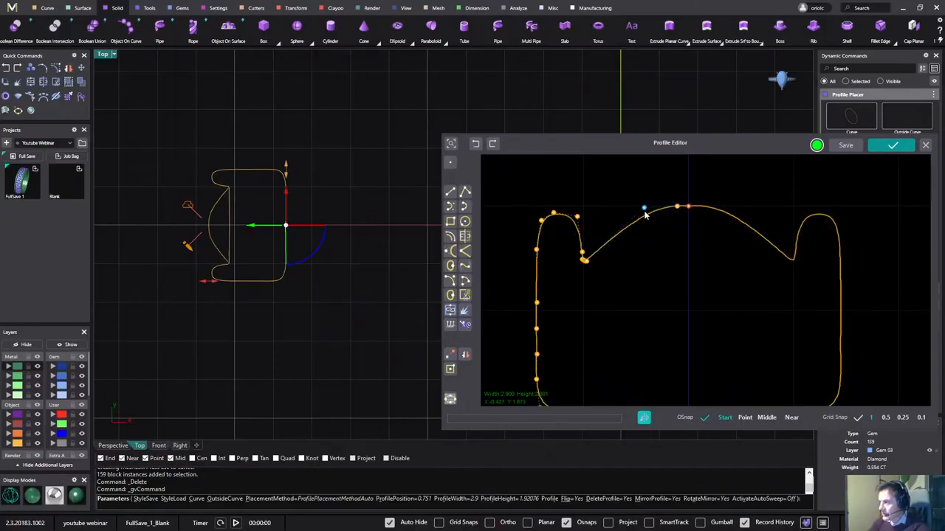
pyautogui.click(588, 274)
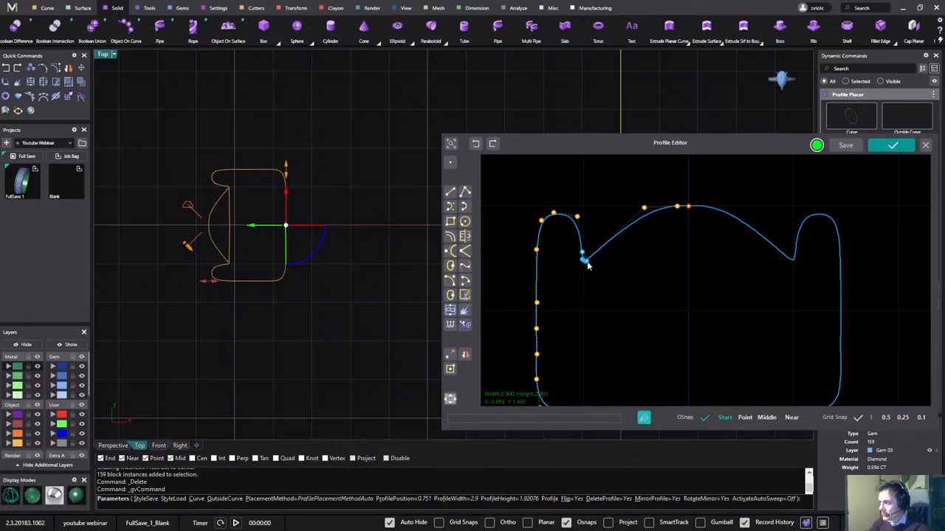
pyautogui.moveTo(587, 265); pyautogui.dragTo(599, 237)
# - Spread the clustered groove points one by one up along the dome's line to fill the notch beside the rim
pyautogui.scroll(3, 575, 260)
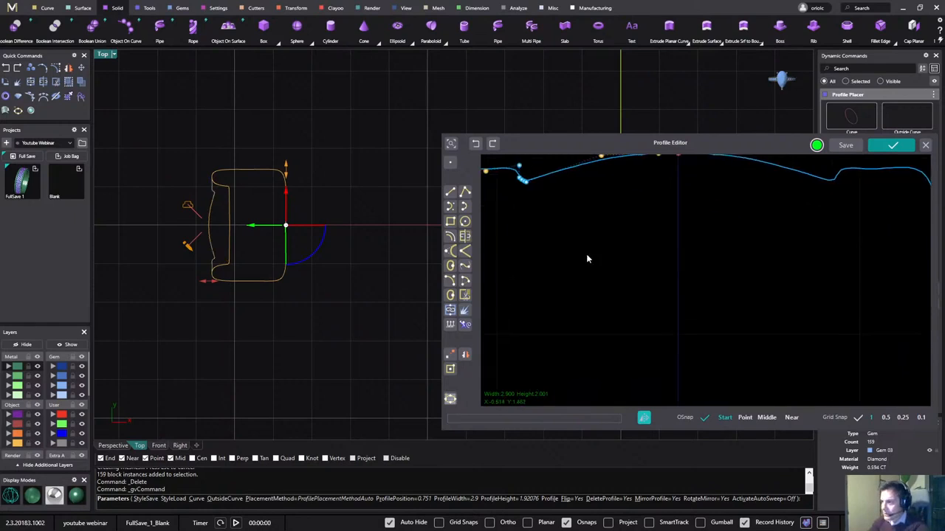
pyautogui.moveTo(586, 254); pyautogui.dragTo(635, 315, button='right')
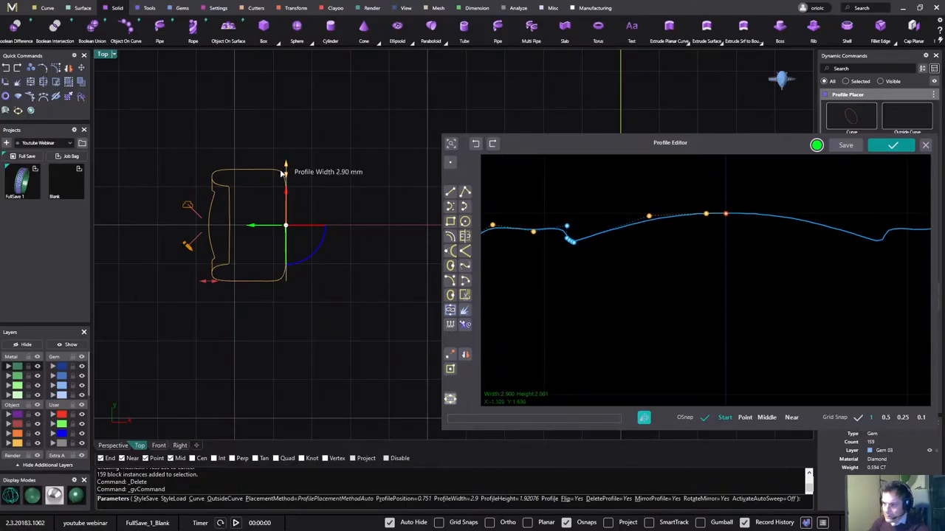
pyautogui.scroll(3, 583, 241)
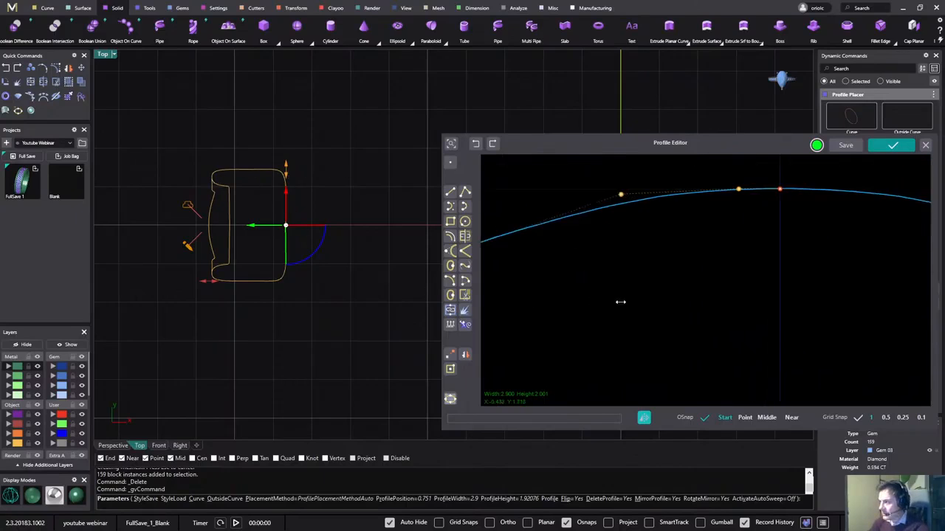
pyautogui.scroll(-3, 621, 302)
pyautogui.moveTo(639, 305); pyautogui.dragTo(717, 335, button='right')
pyautogui.scroll(3, 672, 293)
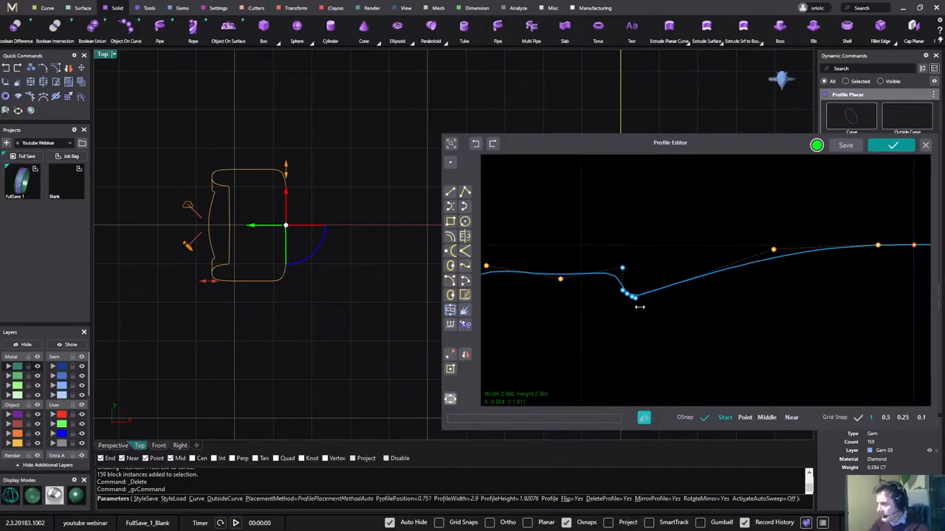
pyautogui.click(649, 312)
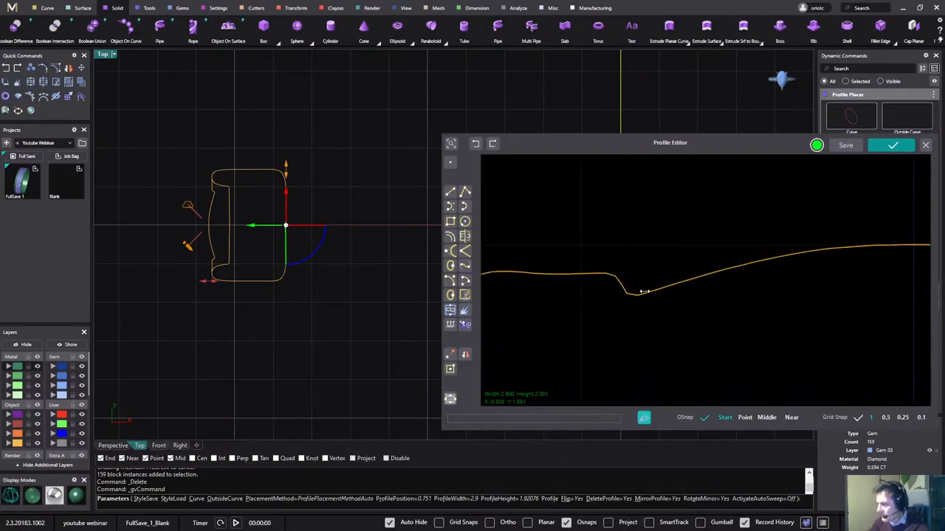
pyautogui.click(644, 293)
pyautogui.moveTo(636, 298); pyautogui.dragTo(680, 259)
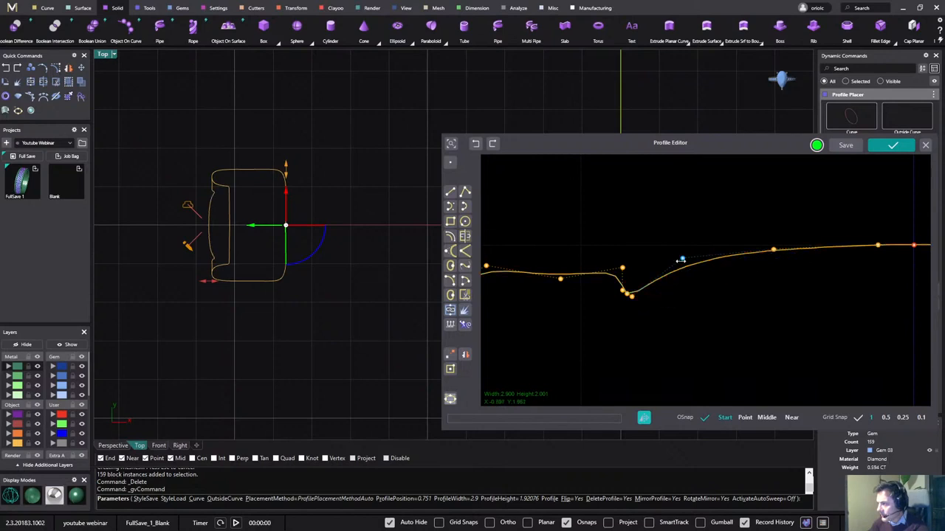
pyautogui.moveTo(629, 295); pyautogui.dragTo(639, 260)
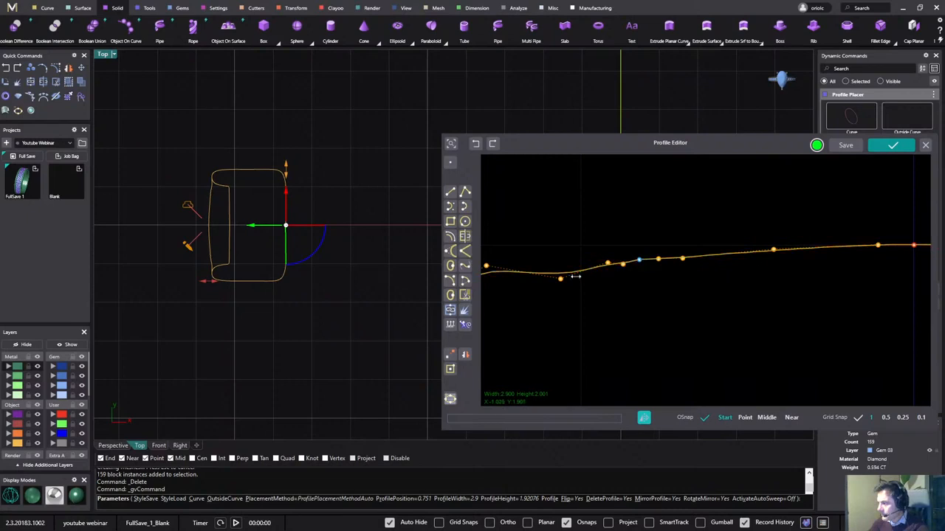
# - Fine-tune the points between the rim and the dome, partly with the Move tool, to smooth the profile's upper curve
pyautogui.moveTo(562, 279); pyautogui.dragTo(557, 268)
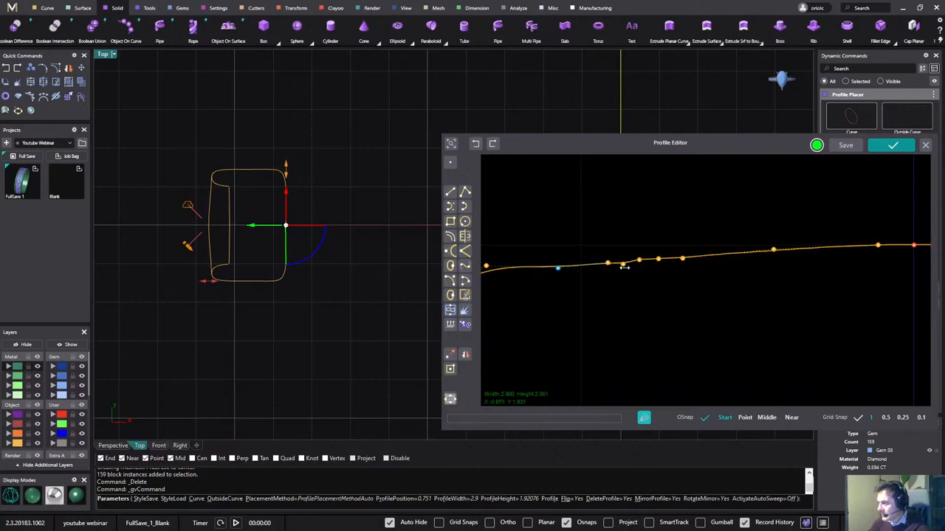
pyautogui.moveTo(623, 264); pyautogui.dragTo(623, 261)
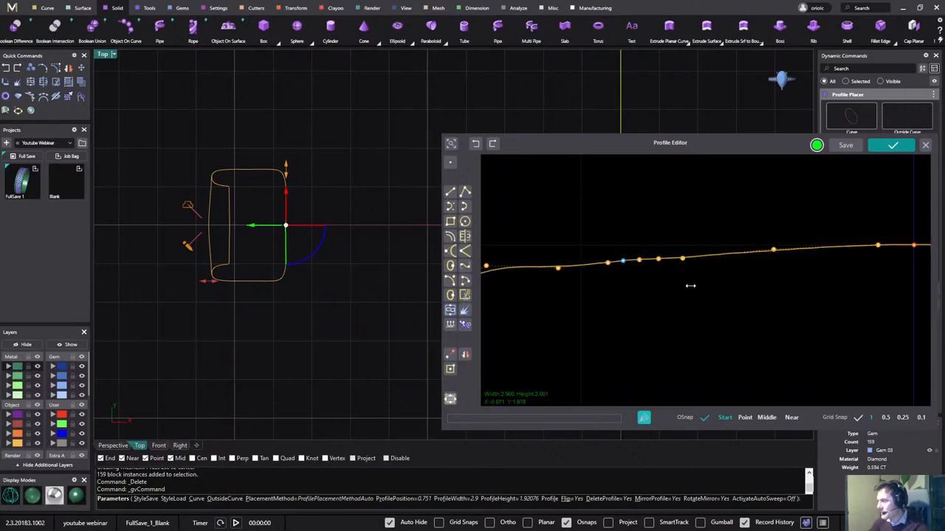
pyautogui.click(450, 324)
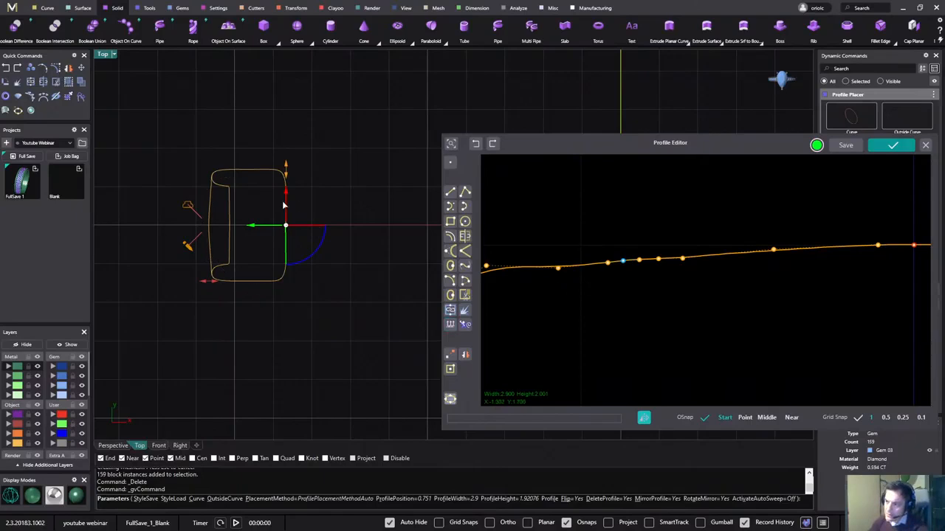
pyautogui.click(555, 266)
pyautogui.click(607, 264)
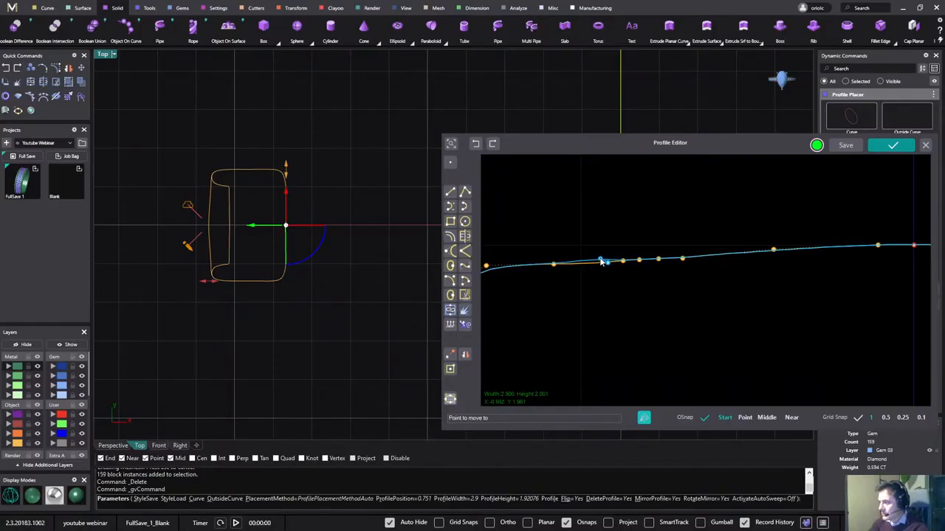
pyautogui.click(598, 265)
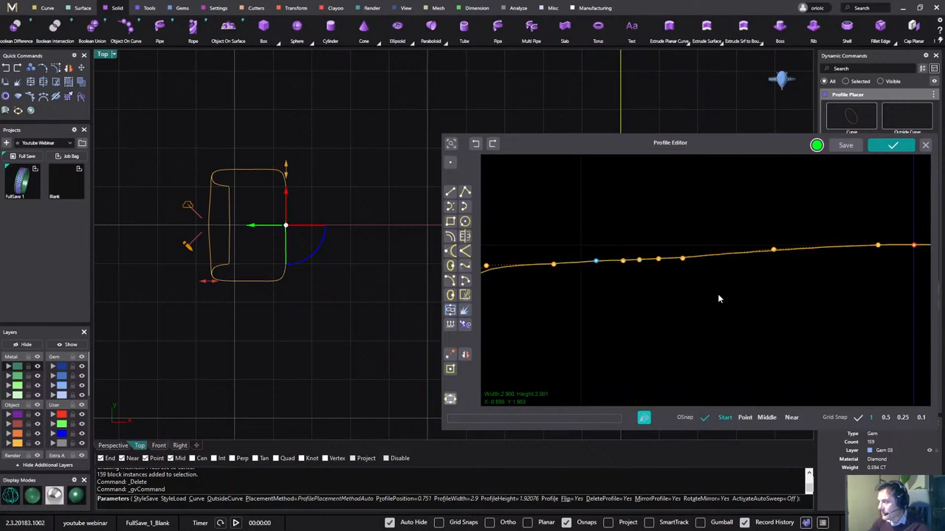
# - Lower the dome's two centre points slightly to flatten its middle to a profile height of about 1.99 mm, and accept the edited profile
pyautogui.scroll(-3, 720, 292)
pyautogui.scroll(1, 725, 291)
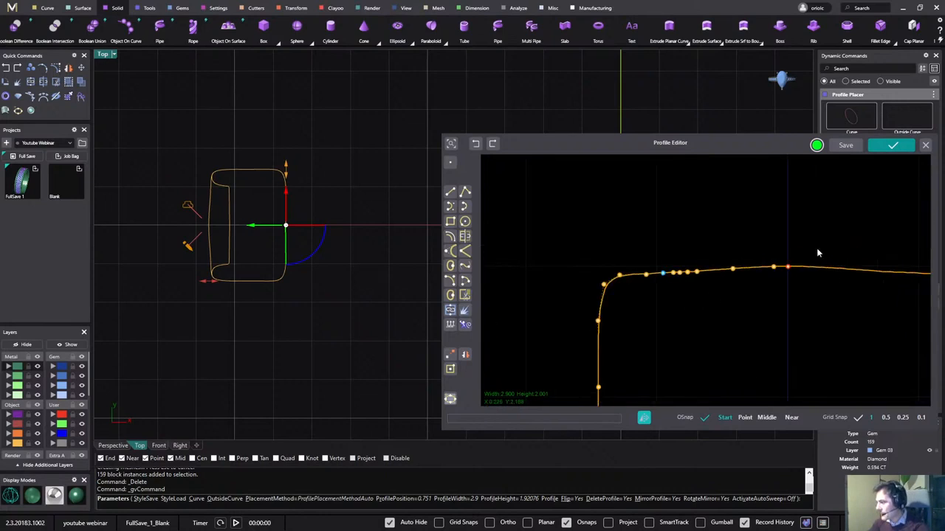
pyautogui.moveTo(817, 248); pyautogui.dragTo(771, 273)
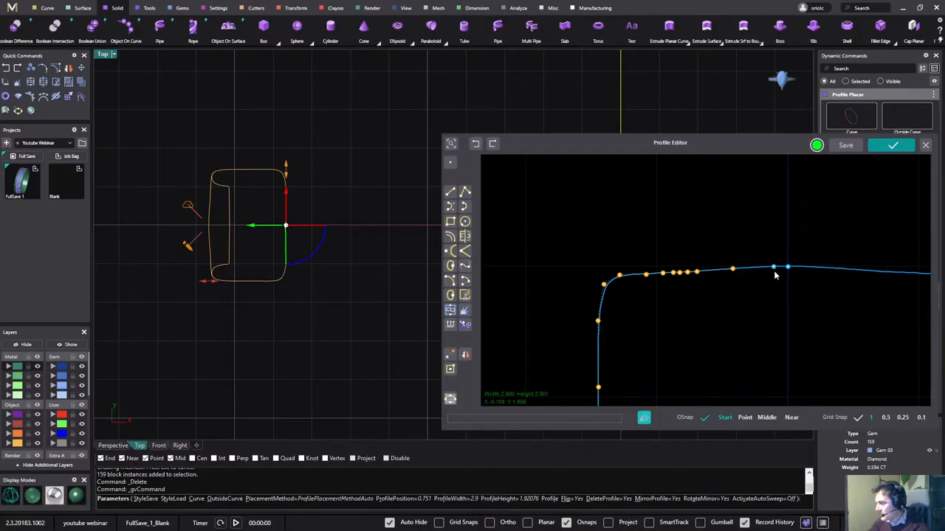
pyautogui.click(774, 271)
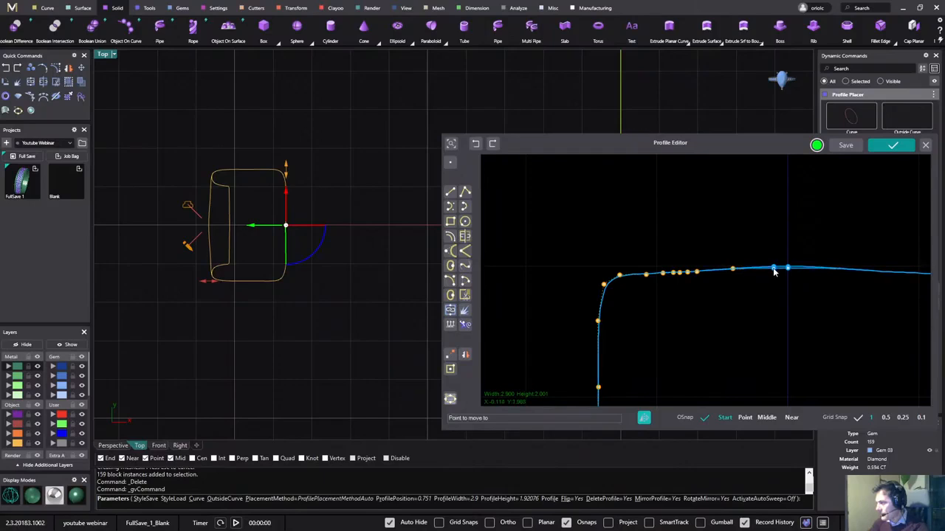
pyautogui.click(774, 271)
pyautogui.scroll(-5, 763, 305)
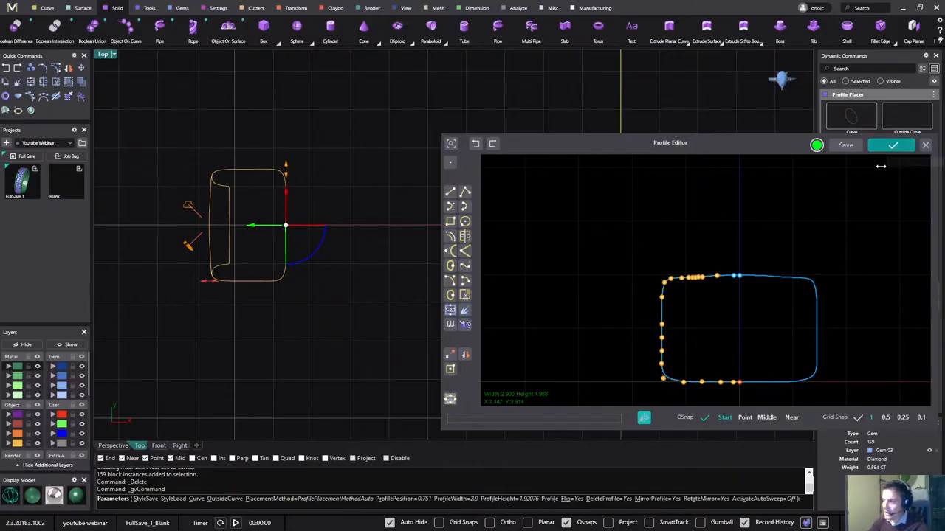
pyautogui.click(891, 145)
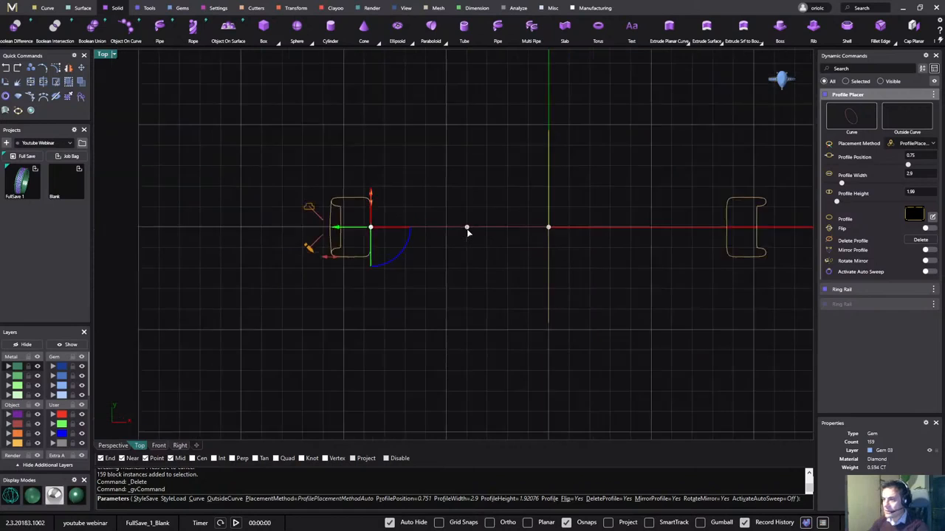
# - Mirror the domed profile at position 0.751 to the opposite side of the ring and finish the profile placement
pyautogui.click(927, 250)
pyautogui.rightClick(494, 320)
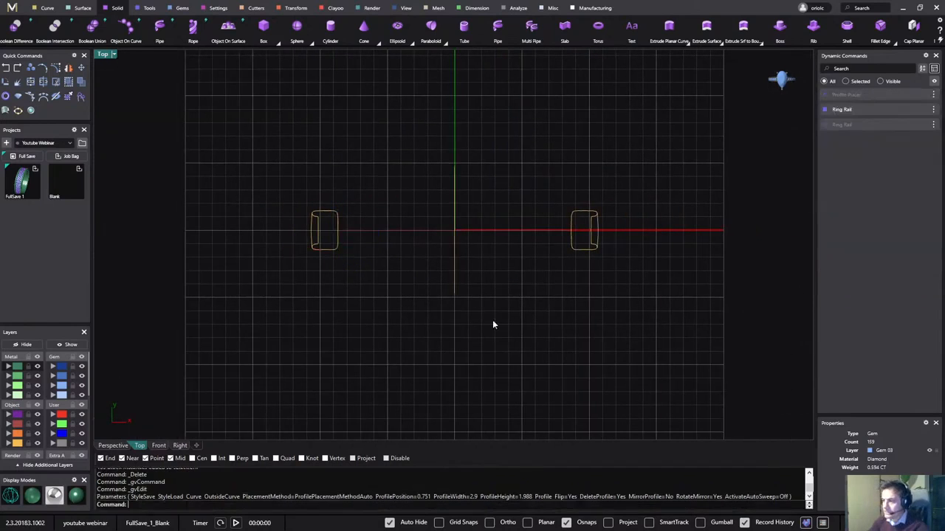
pyautogui.click(113, 447)
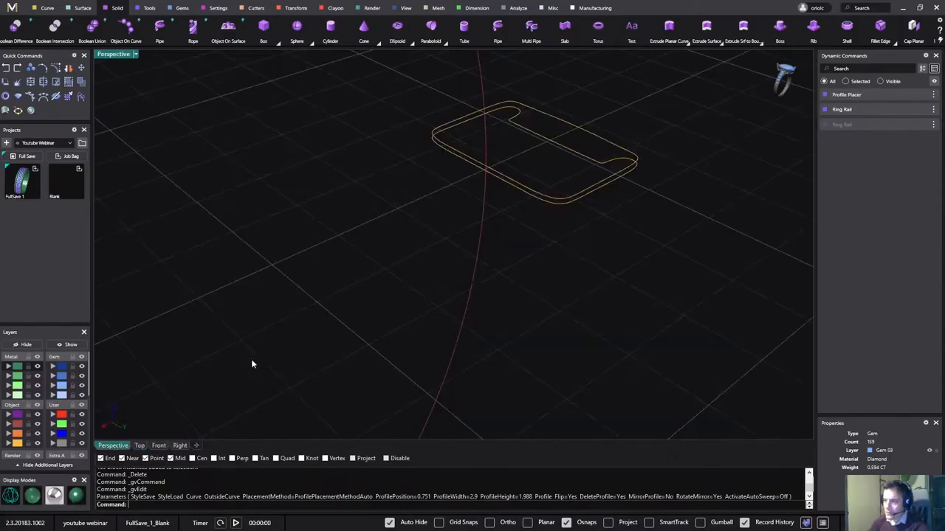
pyautogui.moveTo(251, 362); pyautogui.dragTo(387, 299, button='right')
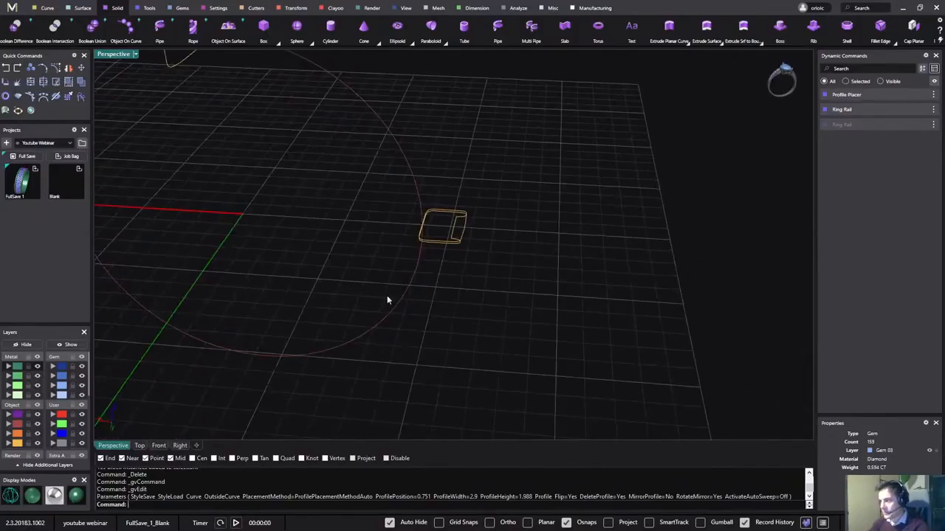
pyautogui.moveTo(463, 235); pyautogui.dragTo(352, 265, button='right')
pyautogui.keyDown('shift'); pyautogui.moveTo(346, 271); pyautogui.dragTo(414, 278, button='right'); pyautogui.keyUp('shift')
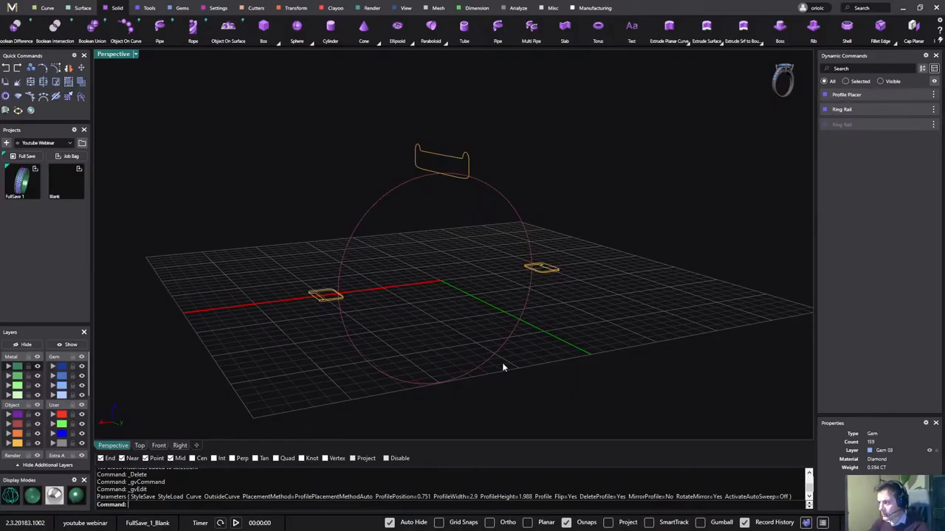
# - Sweep the two domed side profiles along the ring rail with Sweep 1 to form the lower shank, with mirrored domed caps 0.3 thick
pyautogui.click(82, 9)
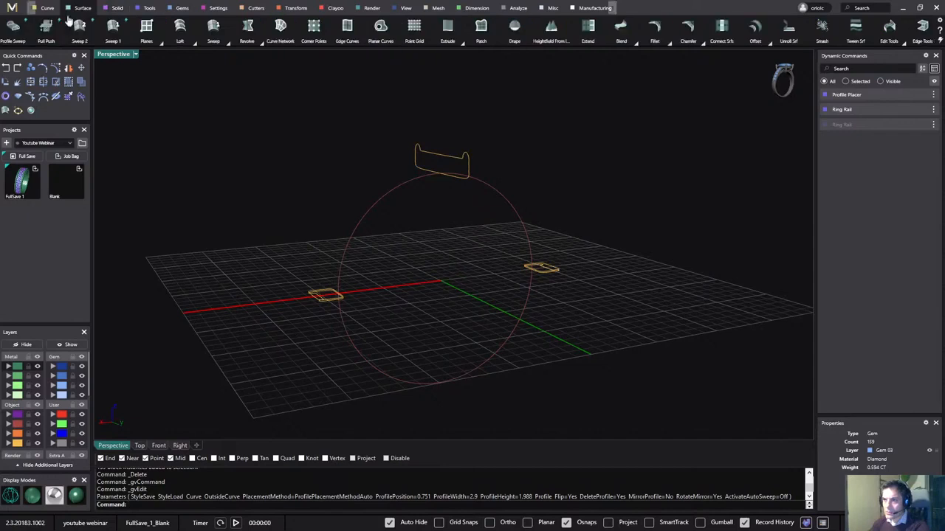
pyautogui.click(113, 29)
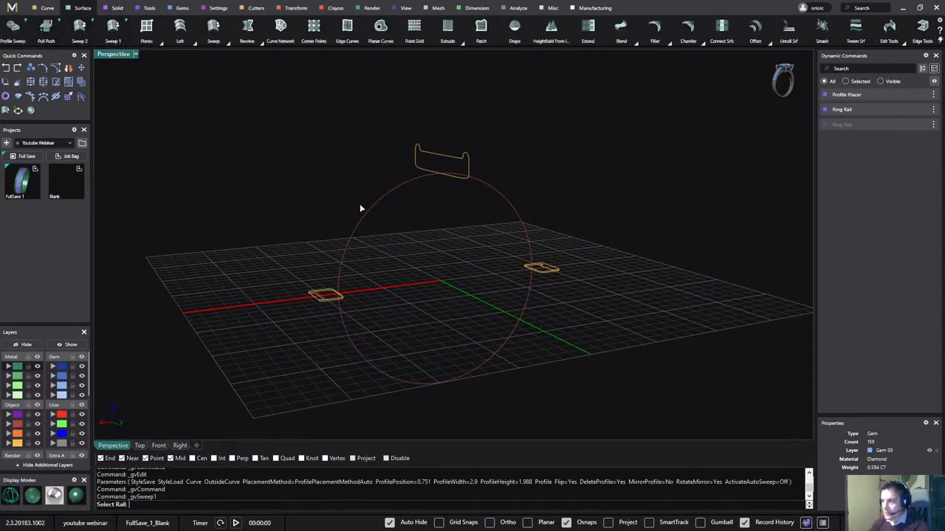
pyautogui.click(379, 209)
pyautogui.scroll(5, 414, 276)
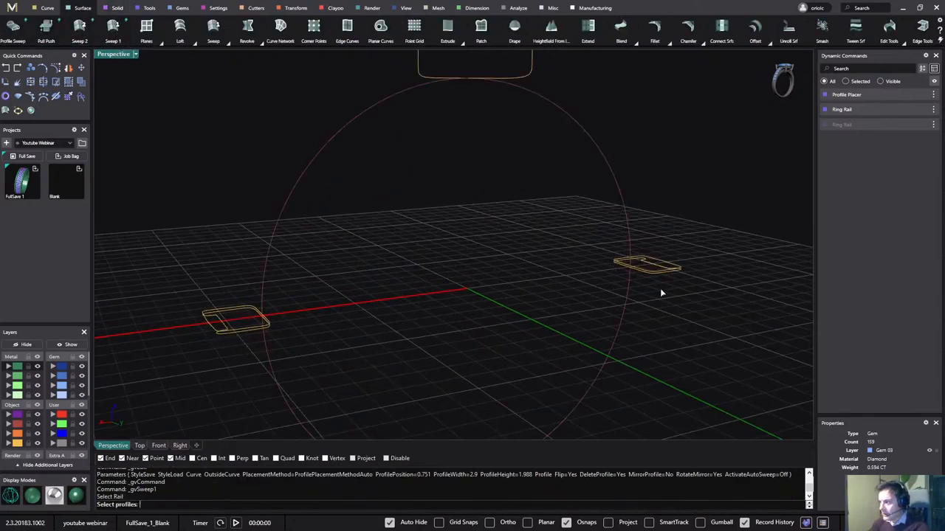
pyautogui.moveTo(660, 287); pyautogui.dragTo(642, 321, button='right')
pyautogui.click(692, 282)
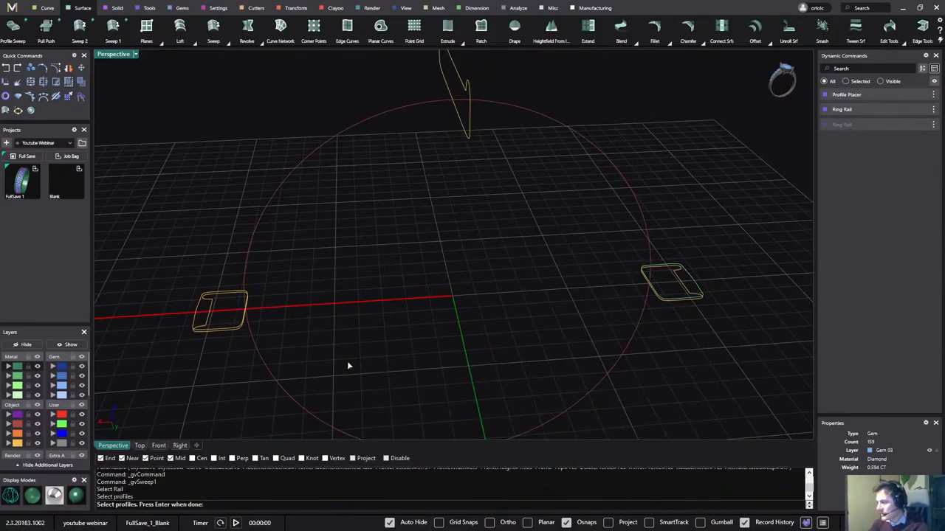
pyautogui.click(197, 315)
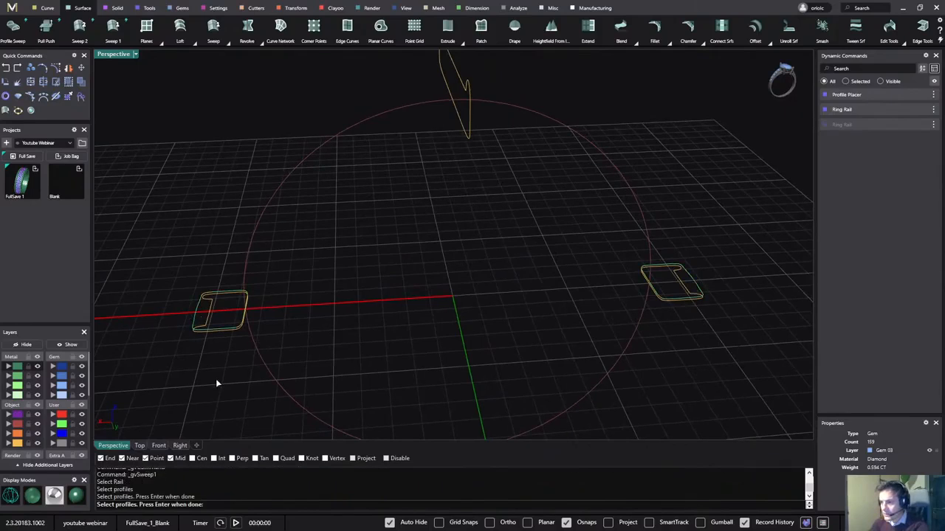
pyautogui.press('Return')
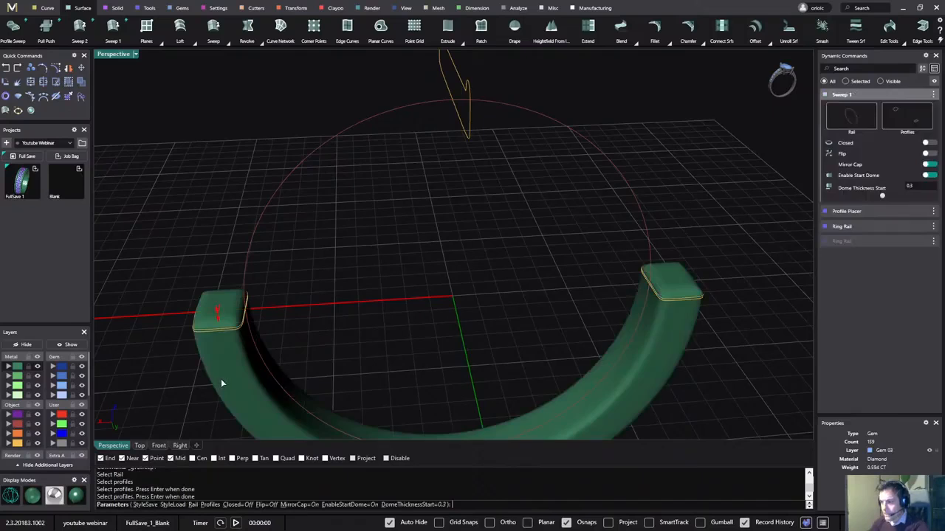
pyautogui.moveTo(219, 381); pyautogui.dragTo(465, 313, button='right')
pyautogui.press('Return')
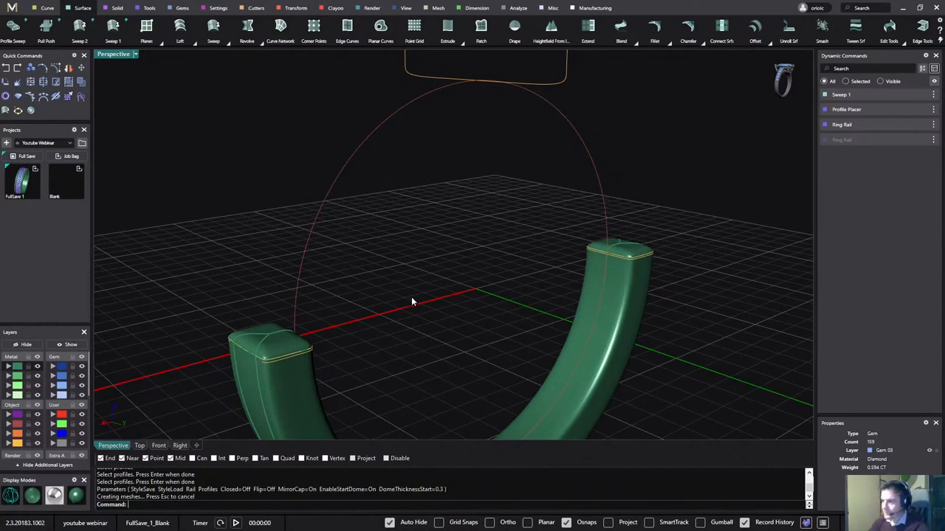
# - Try to sweep the wide top profile and the channelled side profiles along the full ring rail, using wireframe display to pick the inner profiles
pyautogui.moveTo(411, 302); pyautogui.dragTo(415, 258, button='right')
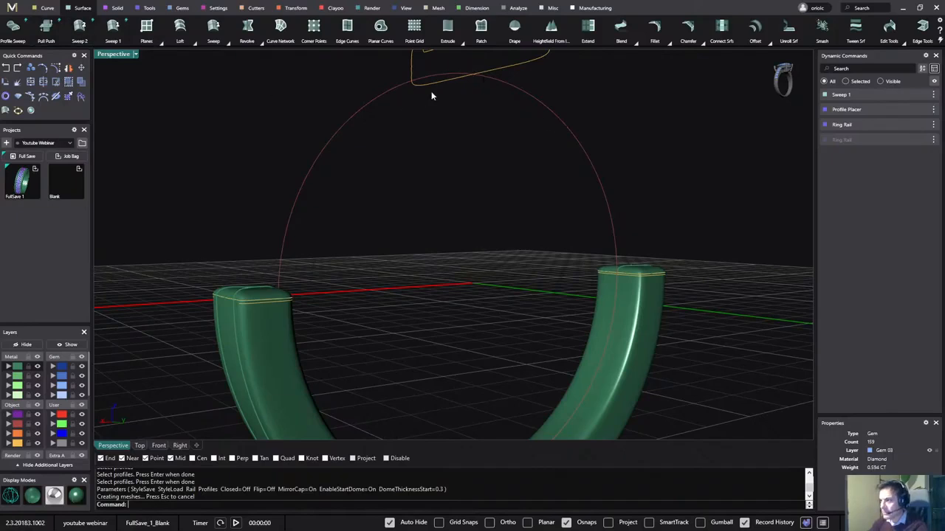
pyautogui.scroll(-2, 386, 235)
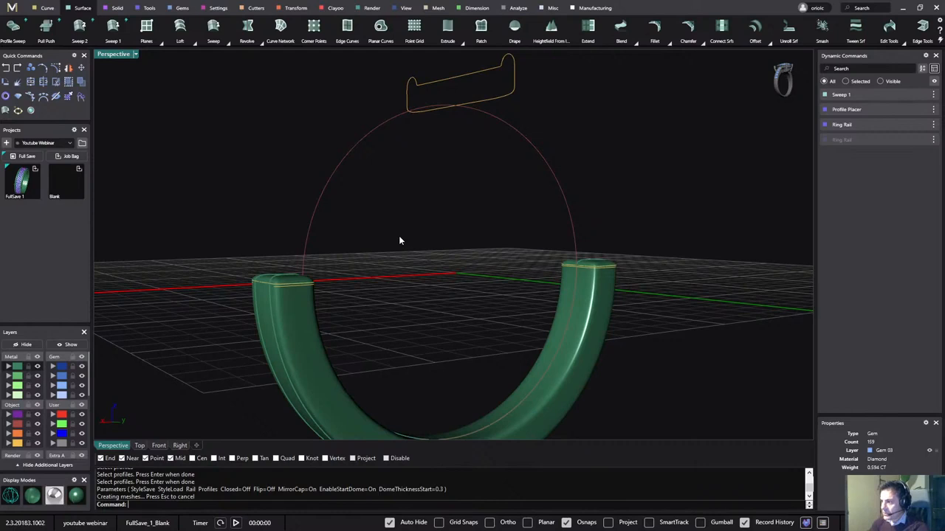
pyautogui.moveTo(401, 241); pyautogui.dragTo(403, 258, button='right')
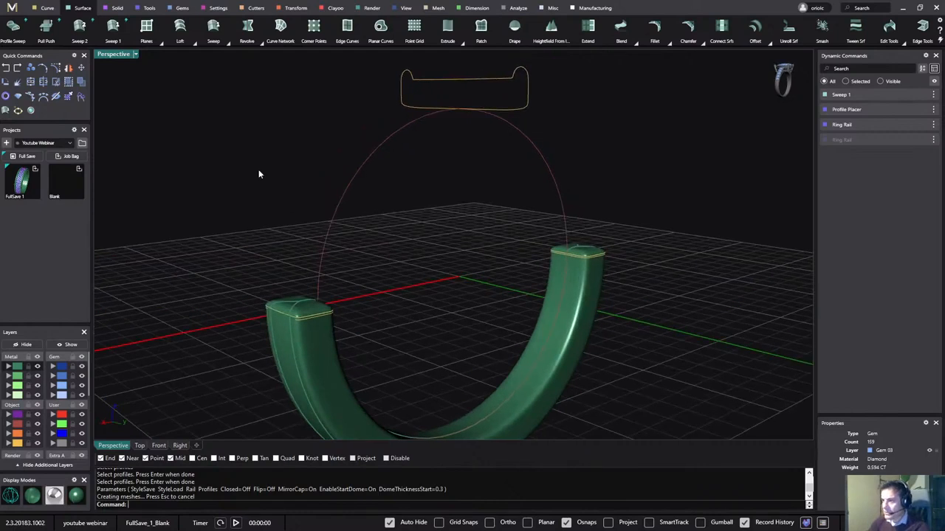
pyautogui.click(113, 30)
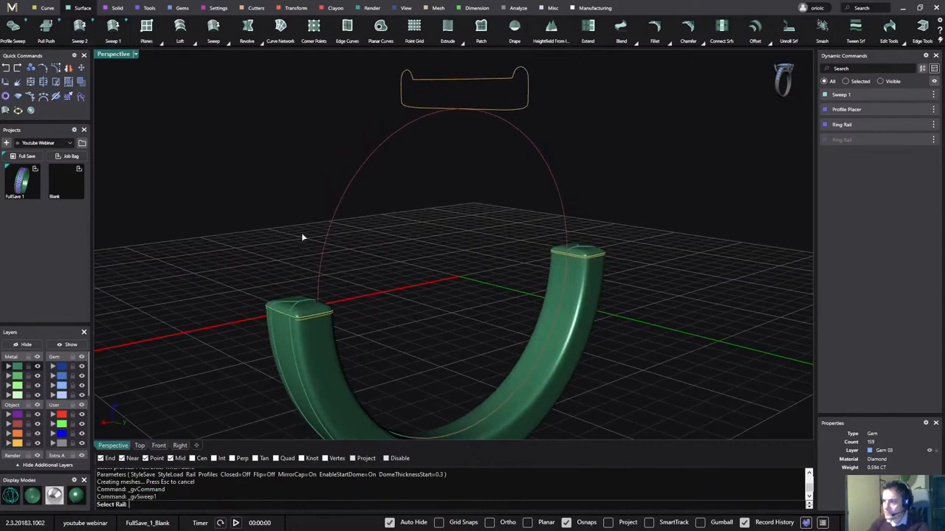
pyautogui.click(330, 224)
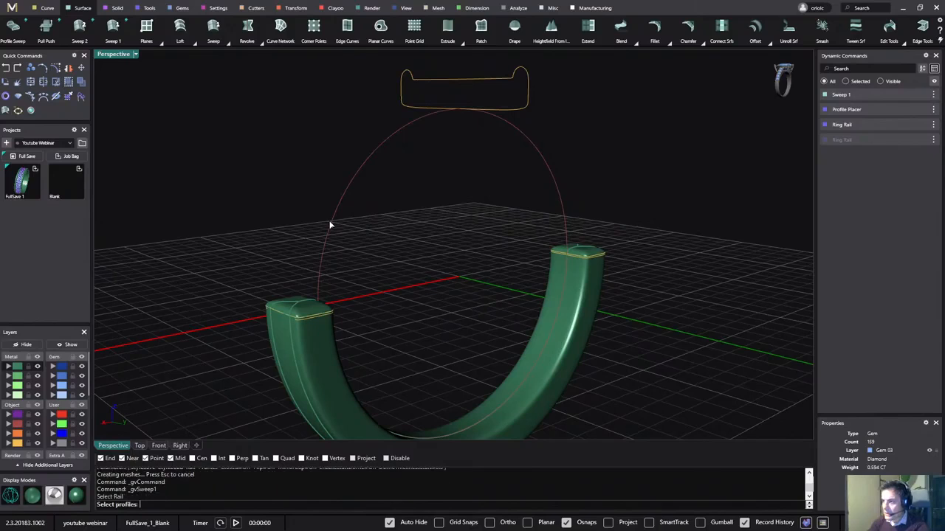
pyautogui.click(528, 103)
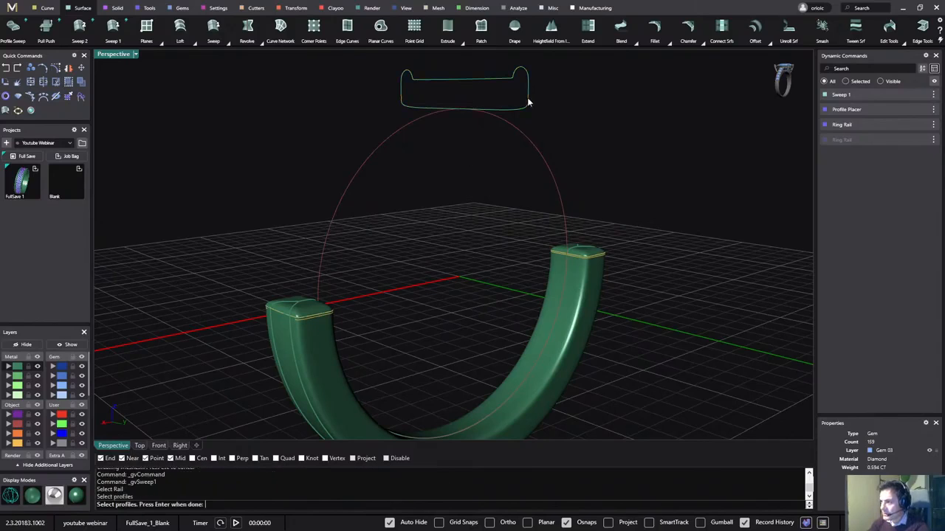
pyautogui.click(11, 498)
pyautogui.moveTo(278, 336); pyautogui.dragTo(305, 363, button='right')
pyautogui.scroll(8, 283, 371)
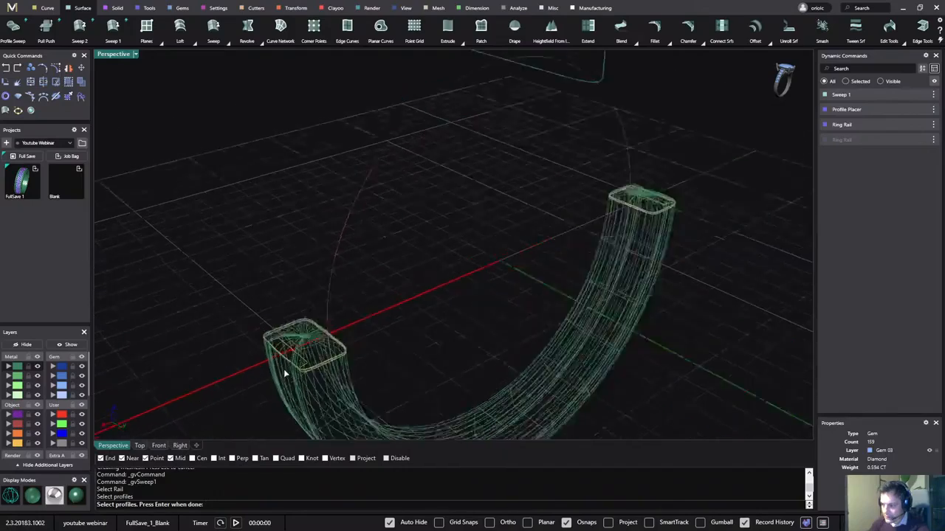
pyautogui.scroll(-6, 325, 344)
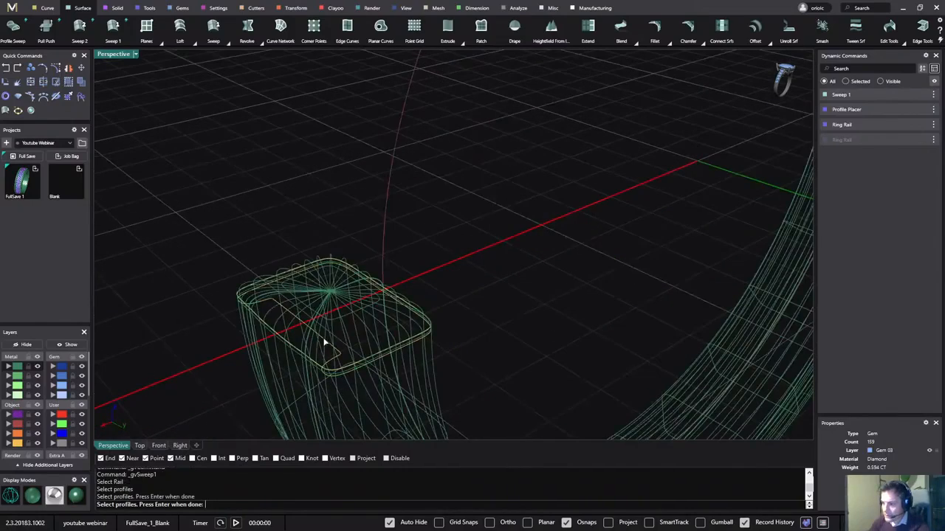
pyautogui.scroll(6, 629, 219)
pyautogui.scroll(2, 618, 224)
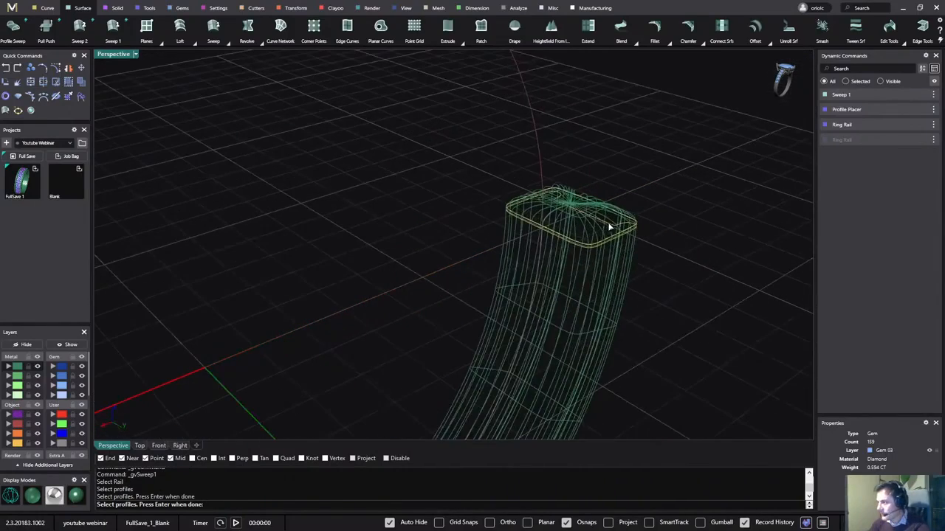
pyautogui.click(612, 228)
pyautogui.press('Return')
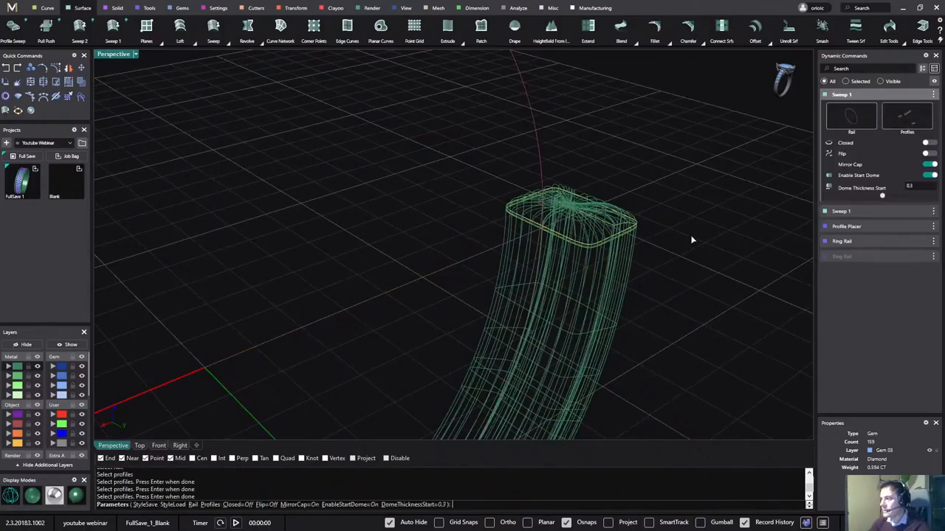
pyautogui.scroll(-4, 692, 240)
pyautogui.moveTo(692, 240); pyautogui.dragTo(516, 220, button='right')
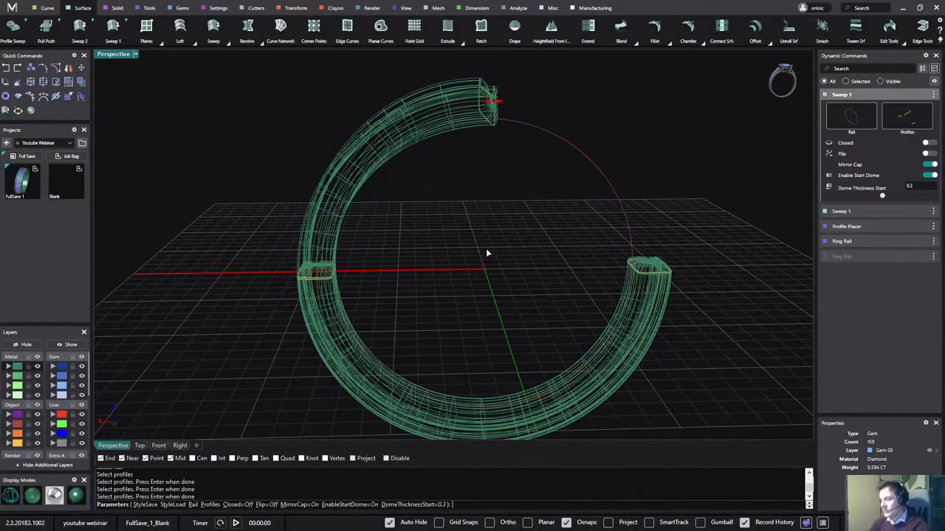
pyautogui.press('Return')
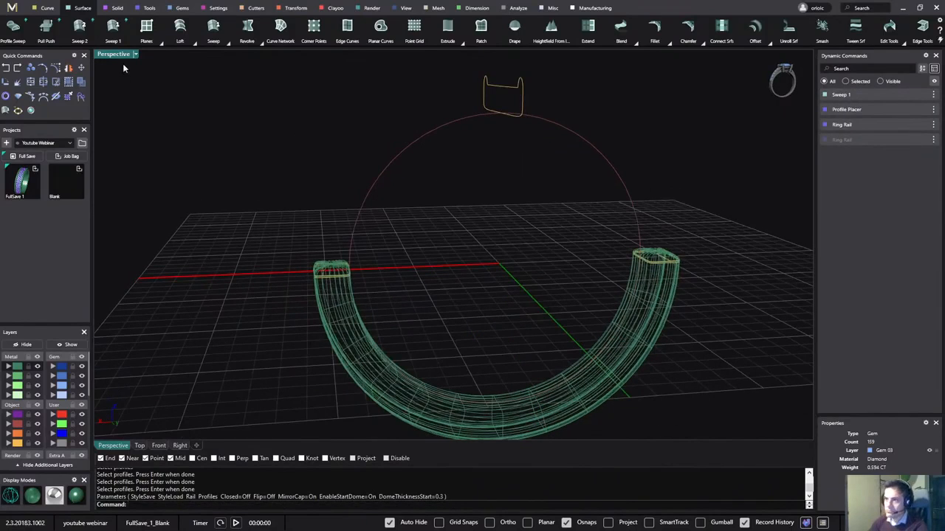
# - Trim the ring rail to its upper arc, with the trim start at 0.739 and the trim end at 0.26
pyautogui.click(44, 8)
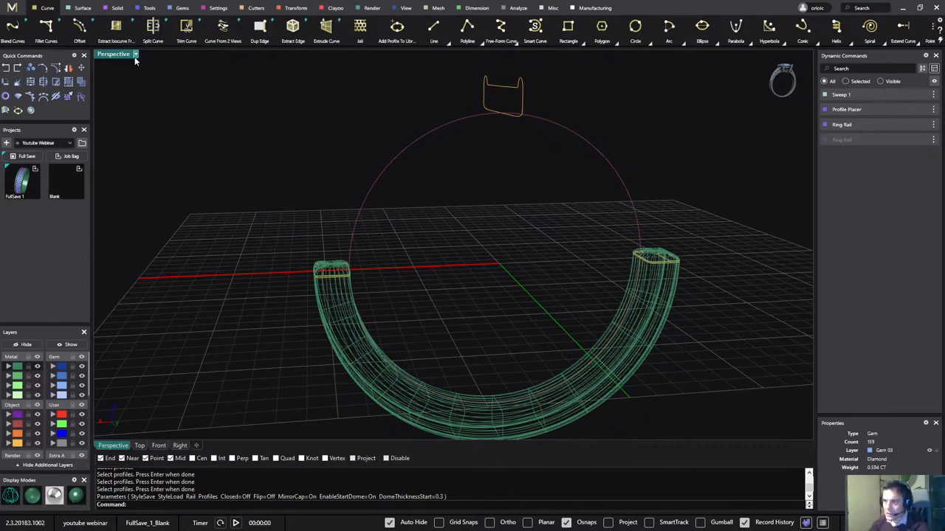
pyautogui.click(186, 31)
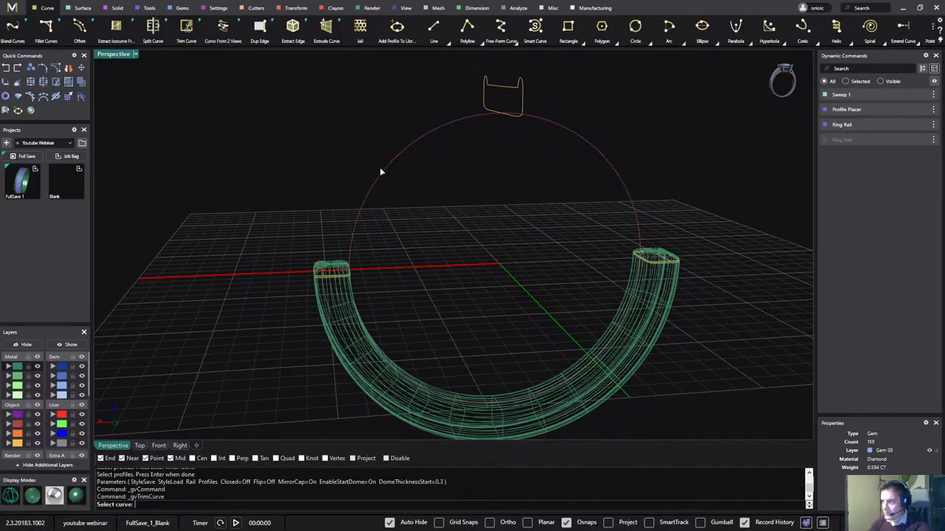
pyautogui.click(386, 171)
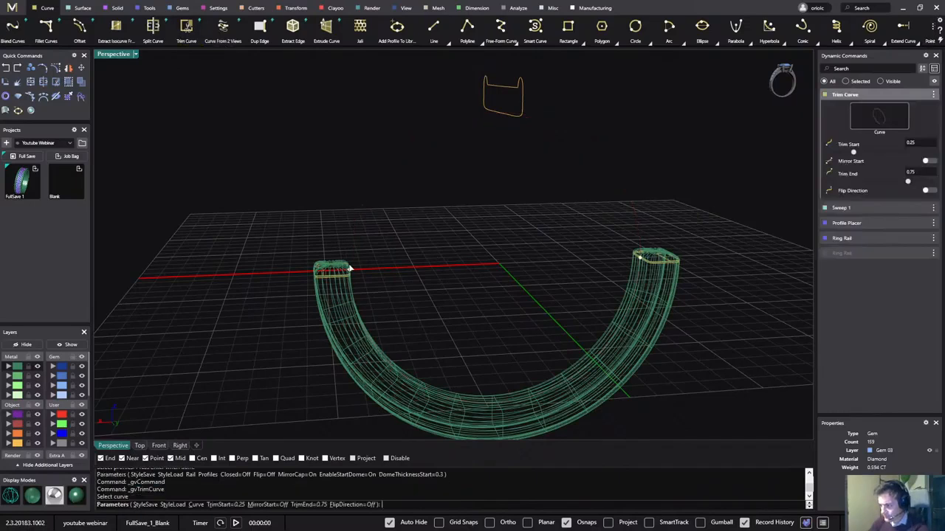
pyautogui.moveTo(351, 272)
pyautogui.mouseDown()
pyautogui.moveTo(416, 233)
pyautogui.moveTo(578, 214)
pyautogui.moveTo(617, 269)
pyautogui.moveTo(593, 283)
pyautogui.moveTo(364, 281)
pyautogui.mouseUp()
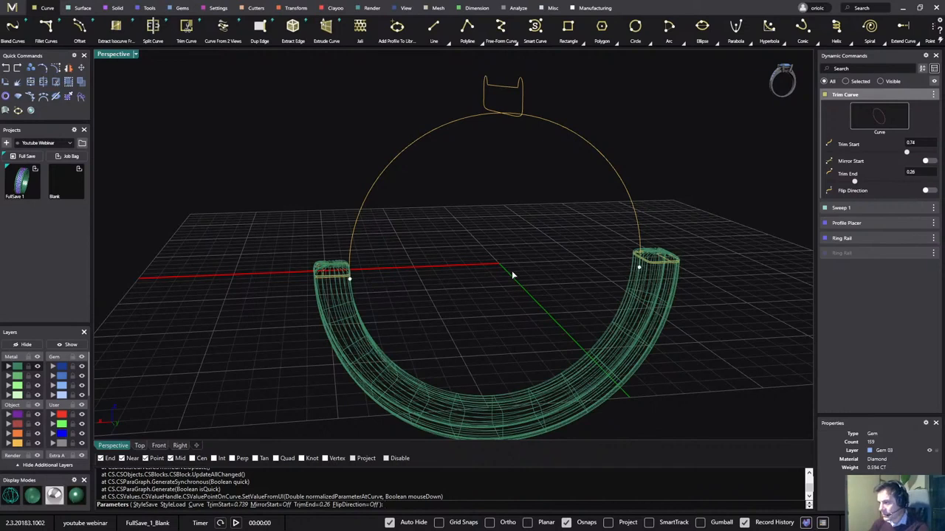
pyautogui.rightClick(432, 279)
pyautogui.scroll(4, 367, 279)
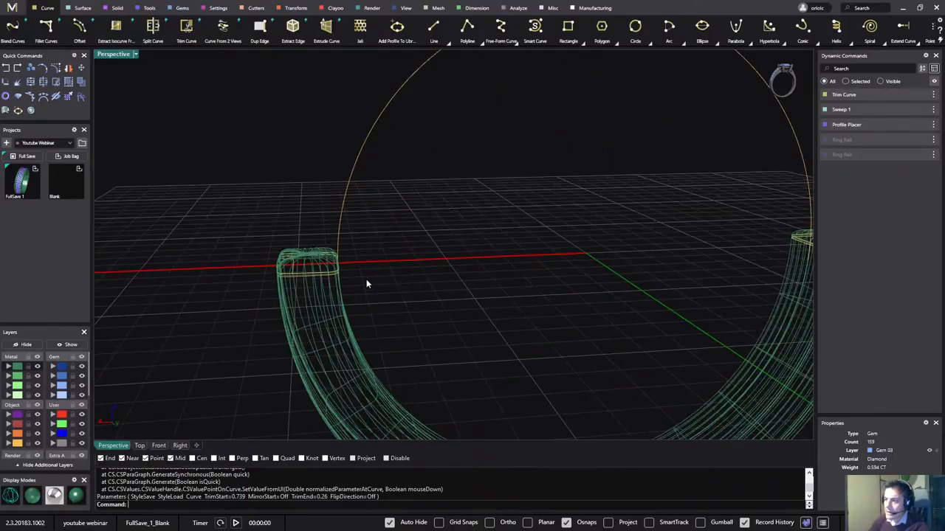
pyautogui.scroll(-4, 366, 279)
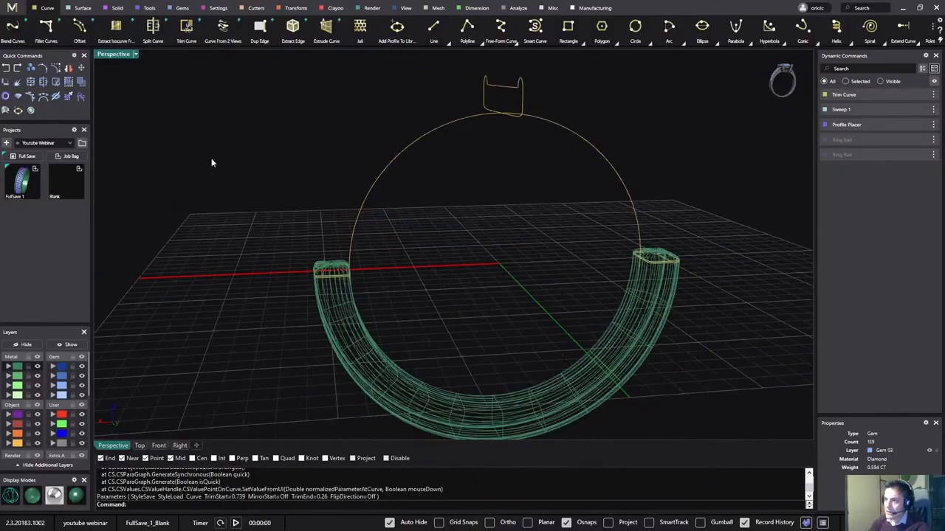
# - Sweep the wide top profile and the two channelled side profiles along the trimmed upper arc with Sweep 1, checking it in shaded display
pyautogui.click(81, 8)
pyautogui.click(112, 28)
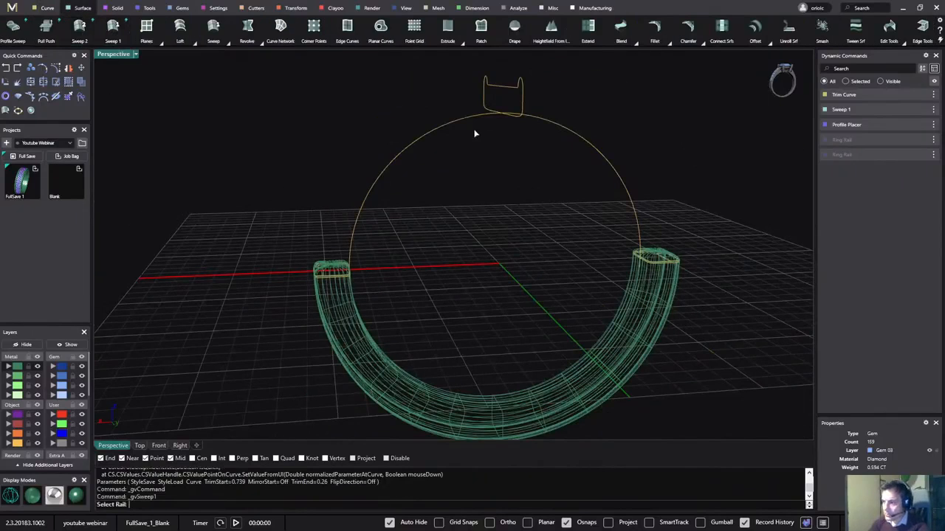
pyautogui.click(374, 187)
pyautogui.scroll(5, 329, 273)
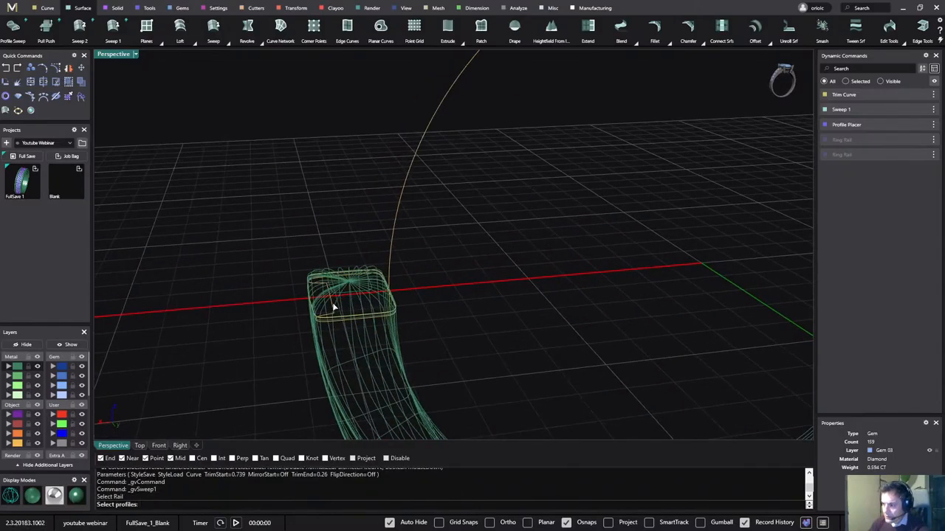
pyautogui.click(333, 307)
pyautogui.scroll(-5, 373, 291)
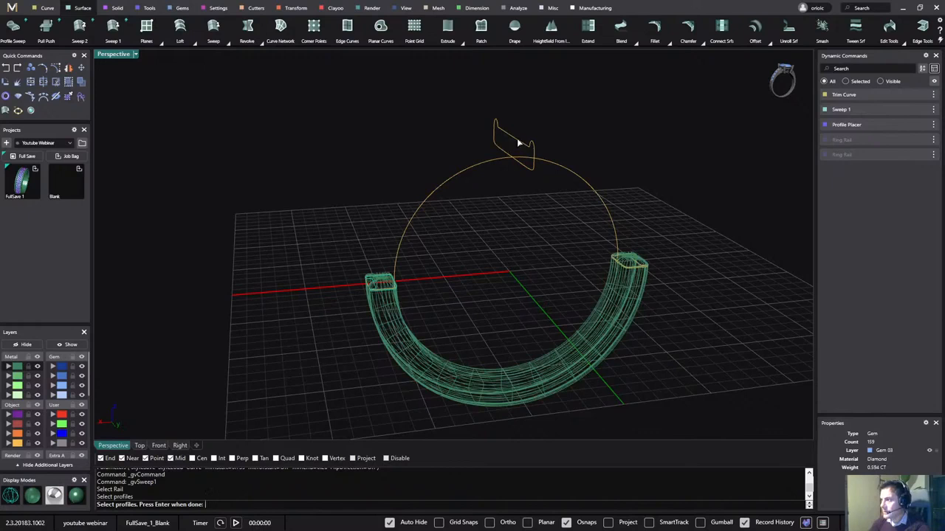
pyautogui.scroll(5, 628, 253)
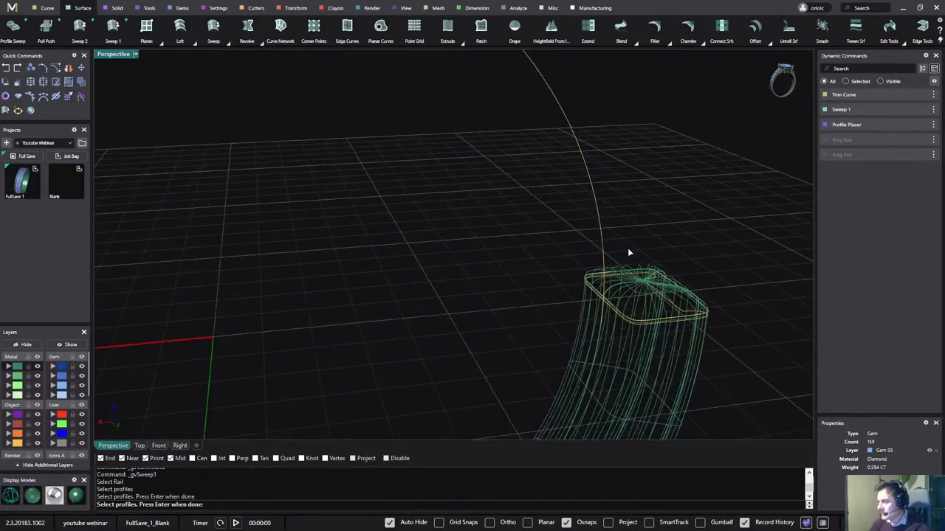
pyautogui.click(692, 314)
pyautogui.press('Return')
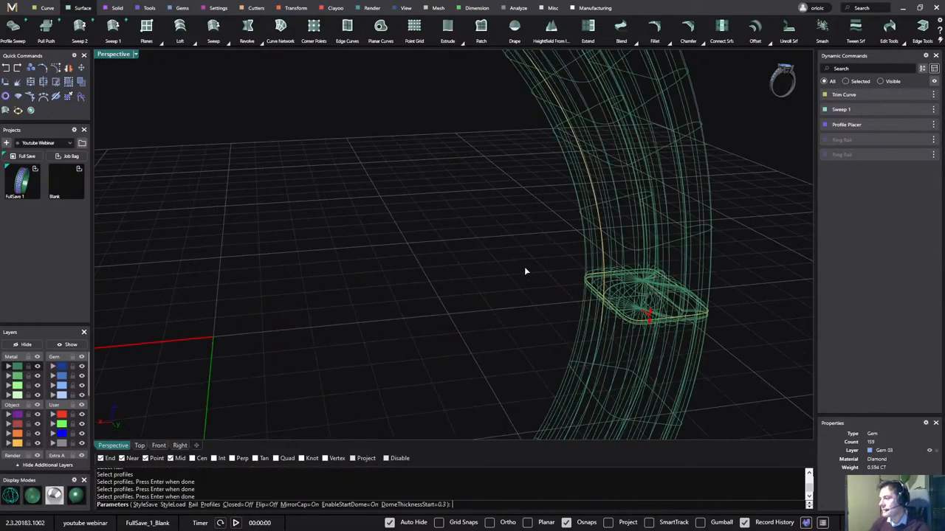
pyautogui.scroll(-5, 440, 316)
pyautogui.click(78, 496)
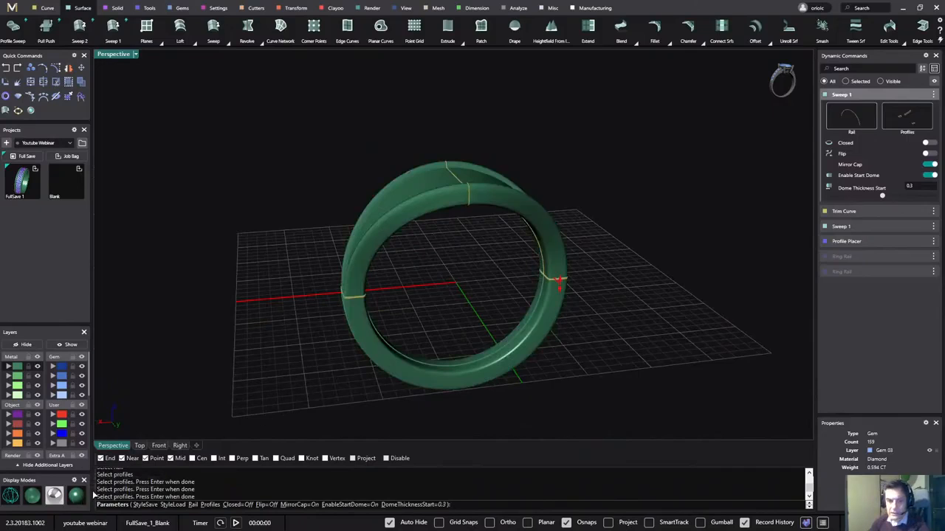
pyautogui.moveTo(287, 301); pyautogui.dragTo(547, 268, button='right')
pyautogui.press('Return')
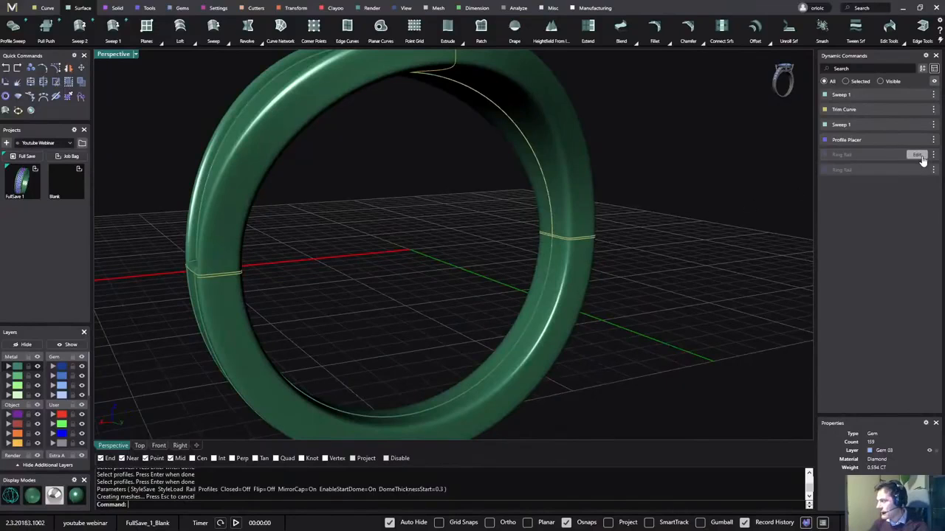
# - Edit the ring rail's US finger size to 9 and then 12 to test how the swept band adapts
pyautogui.click(922, 159)
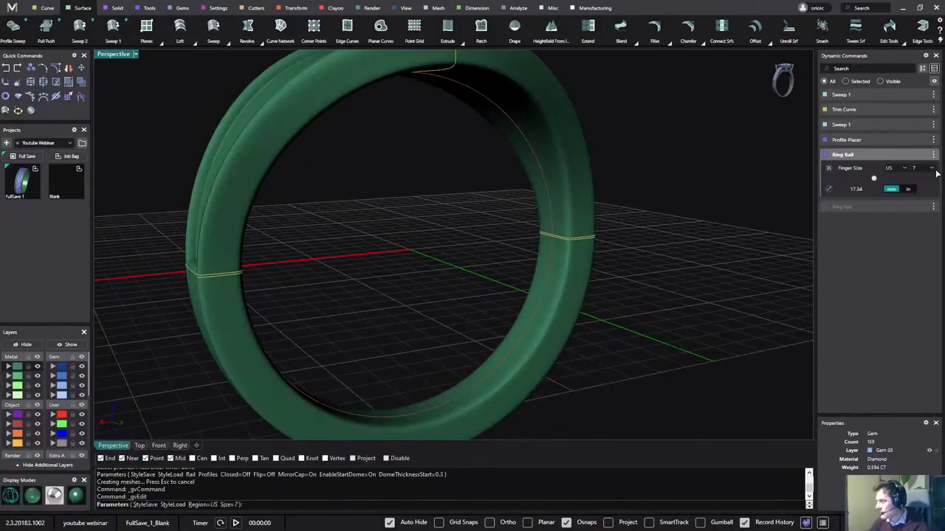
pyautogui.click(932, 171)
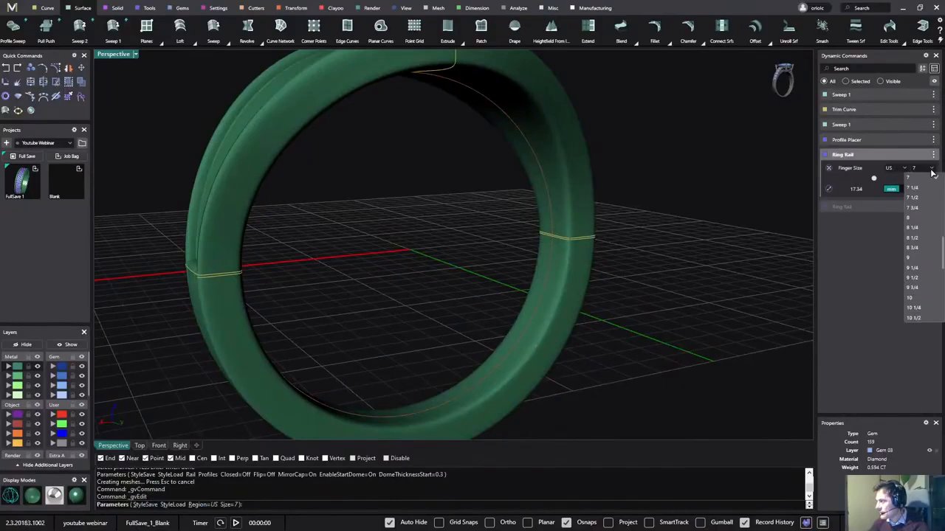
pyautogui.click(922, 263)
pyautogui.moveTo(797, 247); pyautogui.dragTo(662, 234, button='right')
pyautogui.scroll(-5, 556, 260)
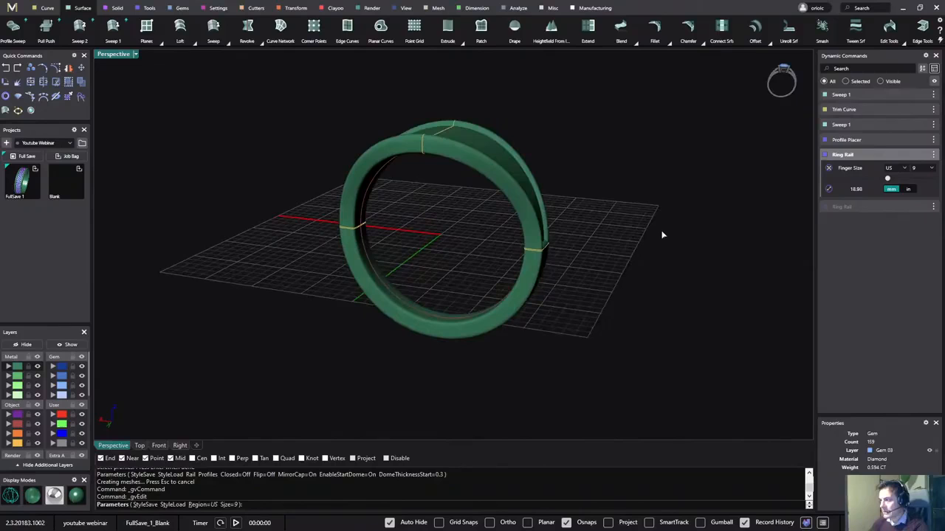
pyautogui.click(932, 170)
pyautogui.click(915, 301)
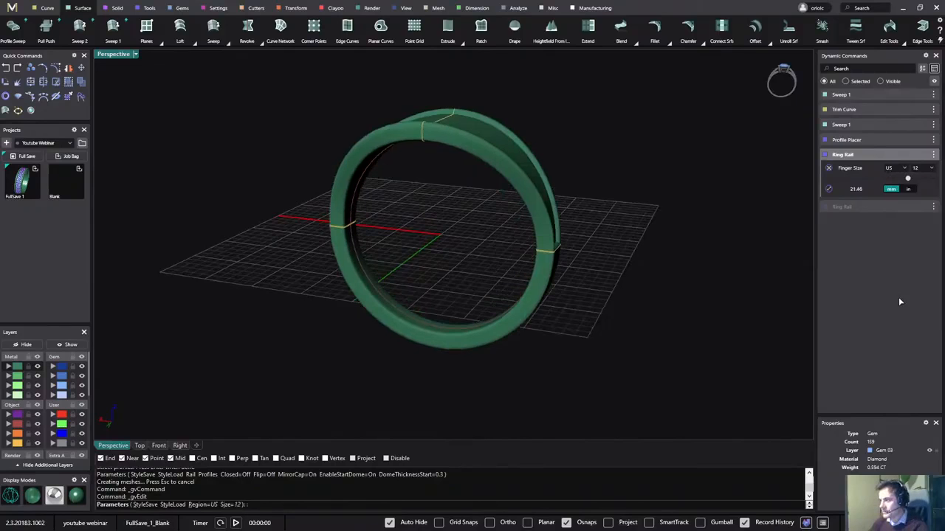
pyautogui.moveTo(739, 266); pyautogui.dragTo(610, 234, button='right')
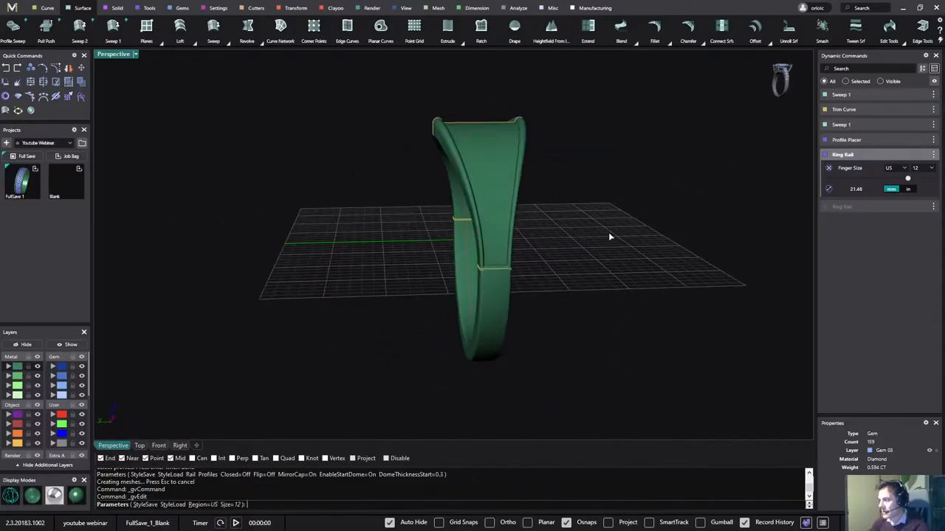
# - Return the ring rail's US finger size to 7 and finish editing it
pyautogui.click(924, 169)
pyautogui.scroll(3, 914, 198)
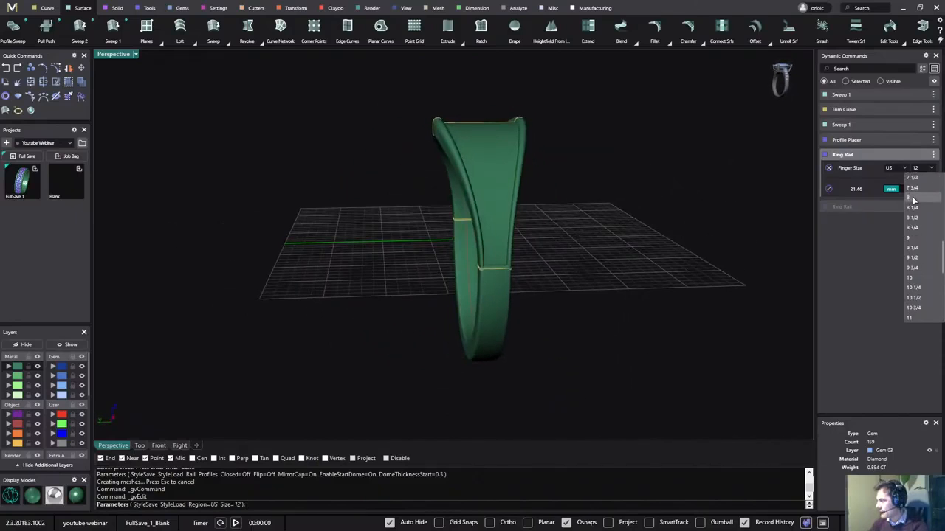
pyautogui.scroll(1, 914, 200)
pyautogui.click(914, 197)
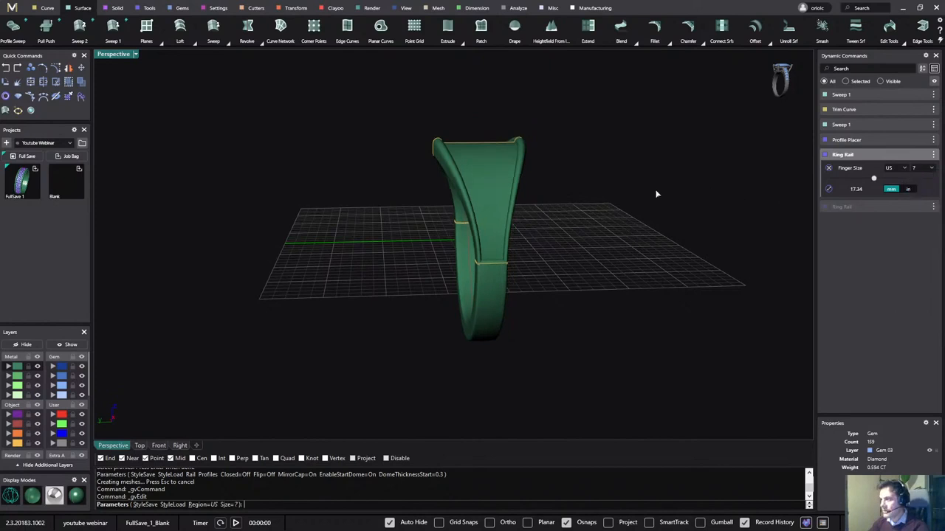
pyautogui.moveTo(656, 195); pyautogui.dragTo(635, 179, button='right')
pyautogui.rightClick(604, 216)
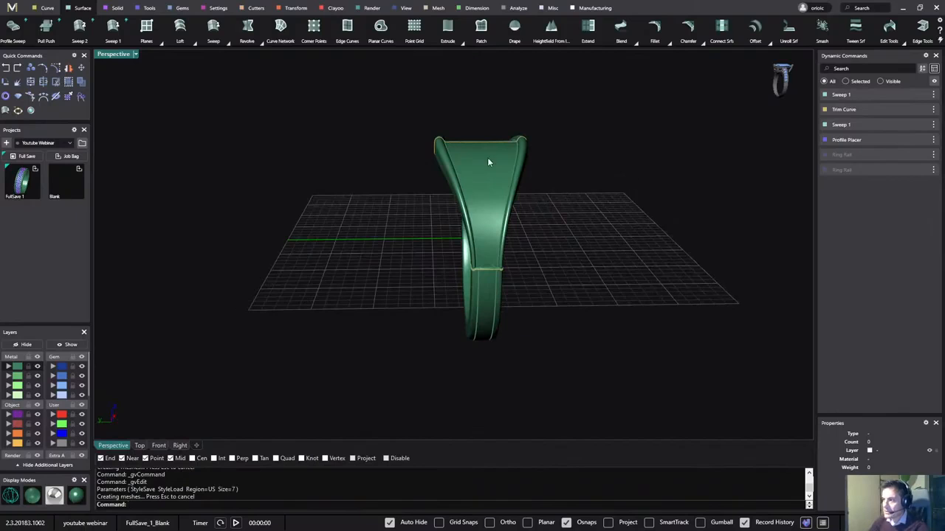
# - Generate a hexagonal pavé layout of 1.30 mm gems spaced 0.20 mm apart on the channel surface of the upper band
pyautogui.moveTo(488, 158)
pyautogui.mouseDown(button='right')
pyautogui.moveTo(615, 178)
pyautogui.moveTo(504, 158)
pyautogui.mouseUp(button='right')
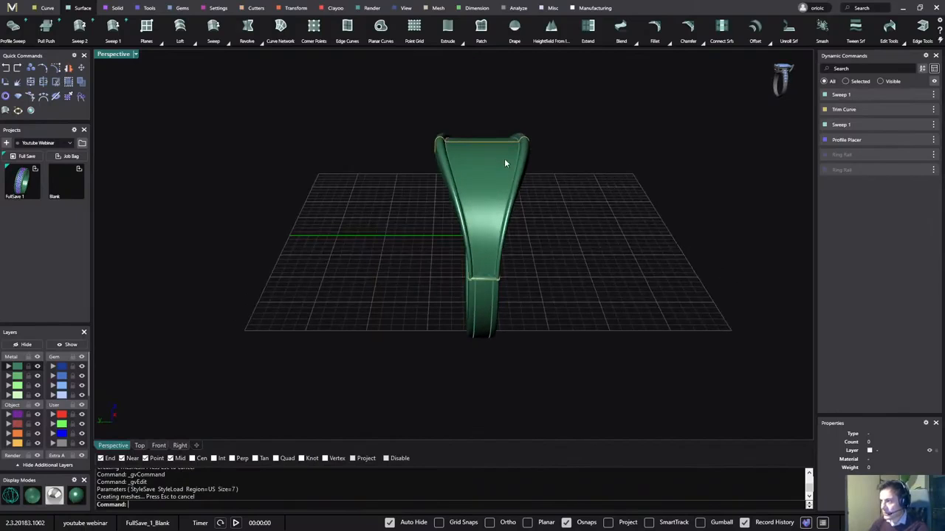
pyautogui.click(493, 155)
pyautogui.moveTo(650, 174); pyautogui.dragTo(354, 213, button='right')
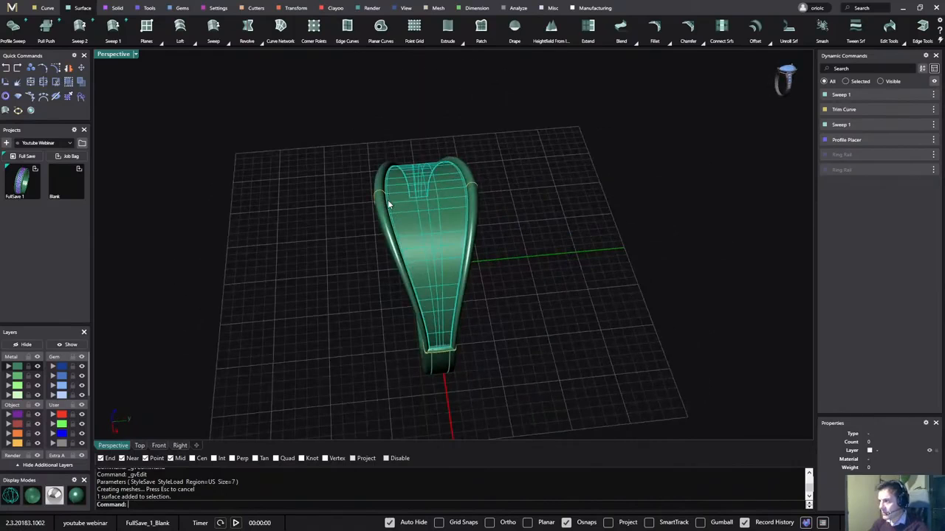
pyautogui.moveTo(514, 245); pyautogui.dragTo(716, 259, button='right')
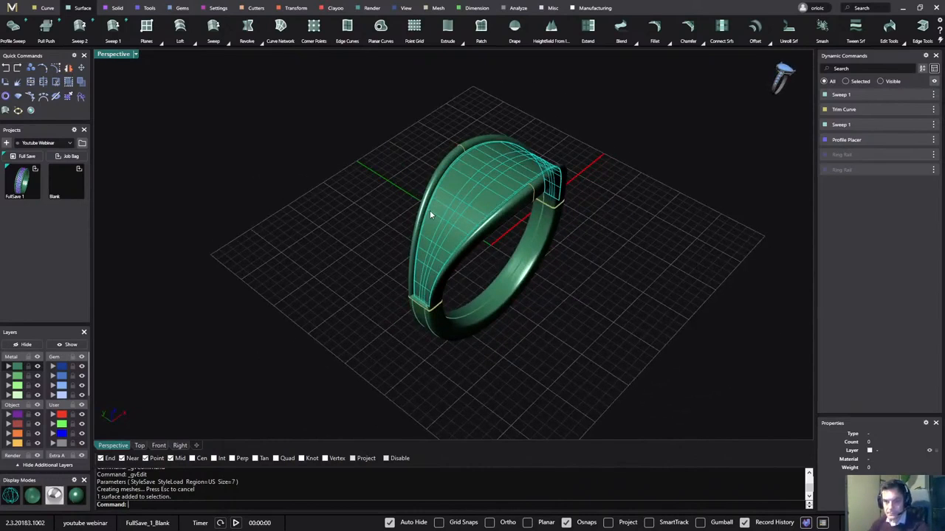
pyautogui.moveTo(316, 214); pyautogui.dragTo(336, 181, button='right')
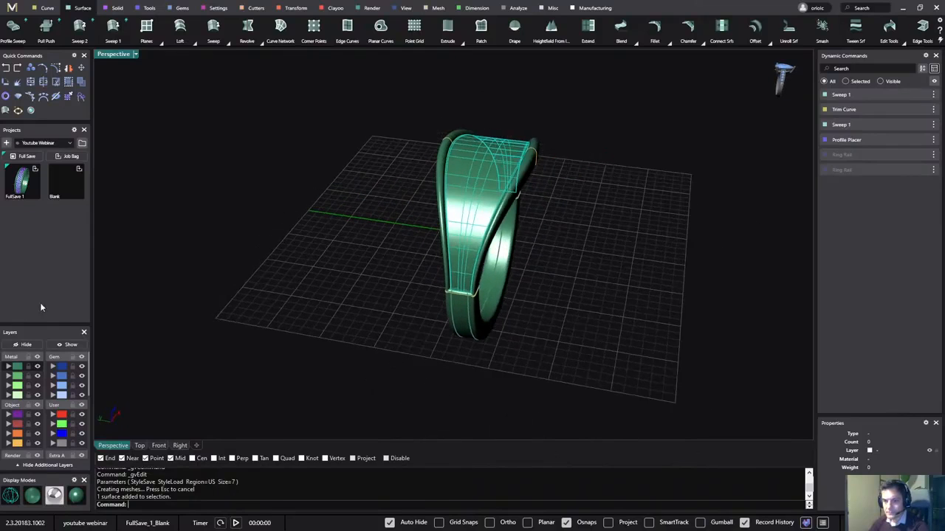
pyautogui.click(181, 9)
pyautogui.click(364, 28)
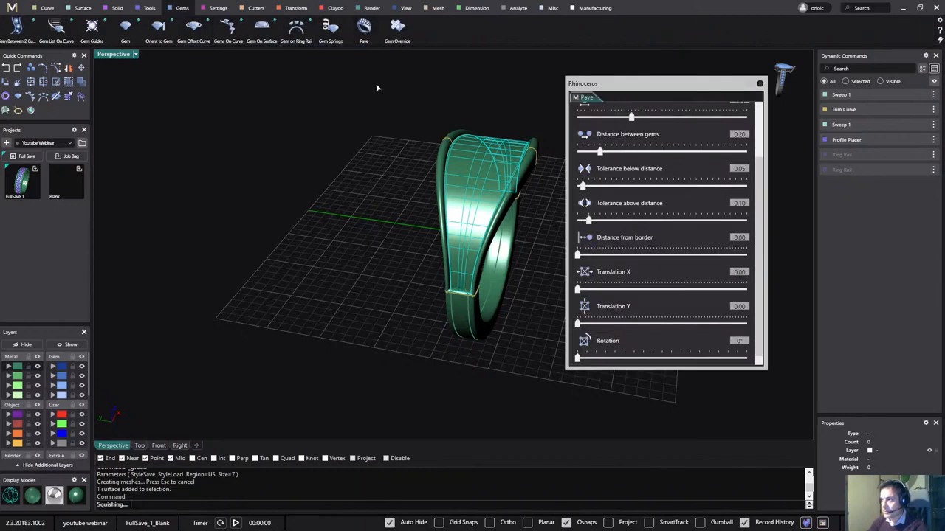
pyautogui.moveTo(396, 194); pyautogui.dragTo(446, 294, button='right')
pyautogui.scroll(5, 431, 283)
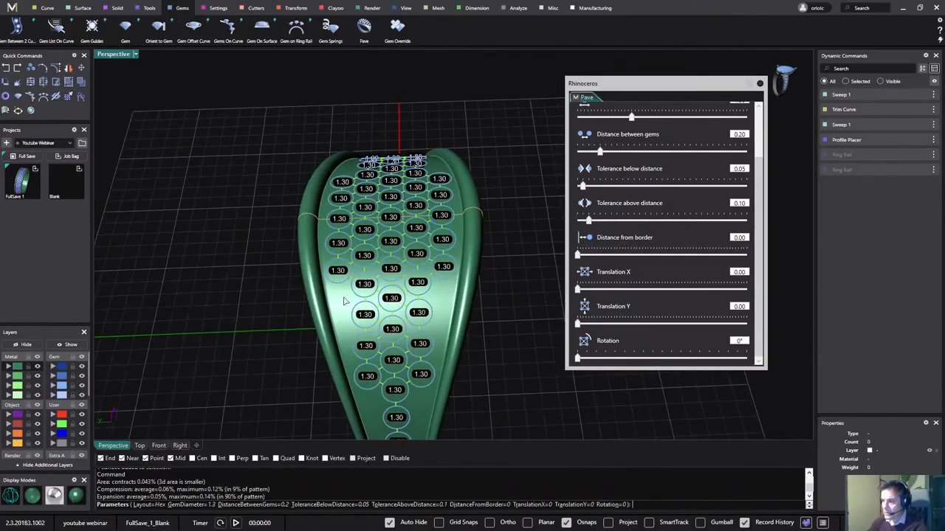
pyautogui.scroll(6, 386, 286)
pyautogui.scroll(3, 434, 275)
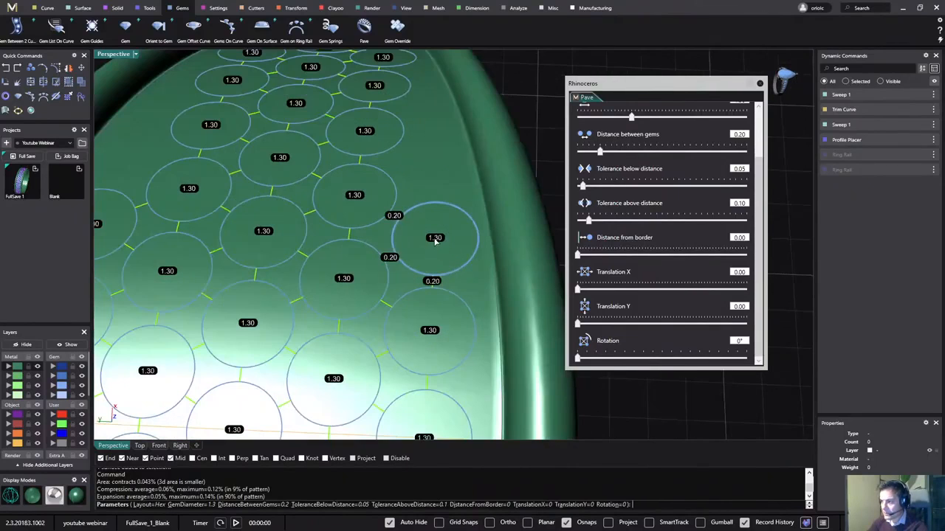
# - Try a 1.1 mm diameter on one gem near the channel's edge, and restore it to 1.3 mm
pyautogui.click(435, 240)
pyautogui.write('1.1')
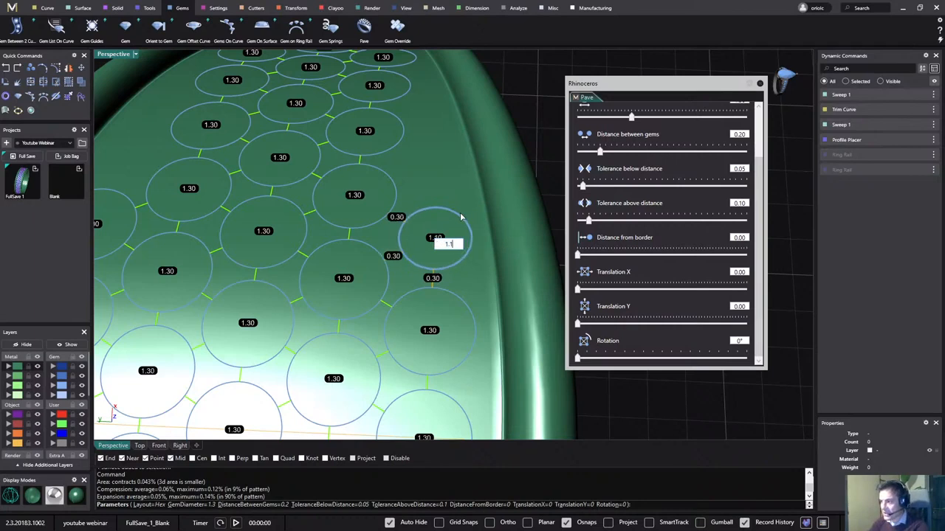
pyautogui.press('BackSpace')
pyautogui.write('3')
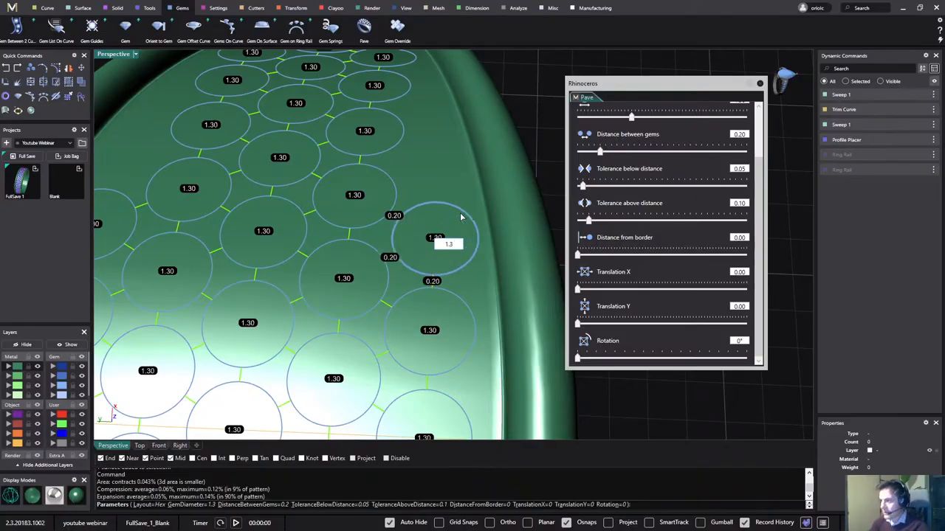
pyautogui.press('Return')
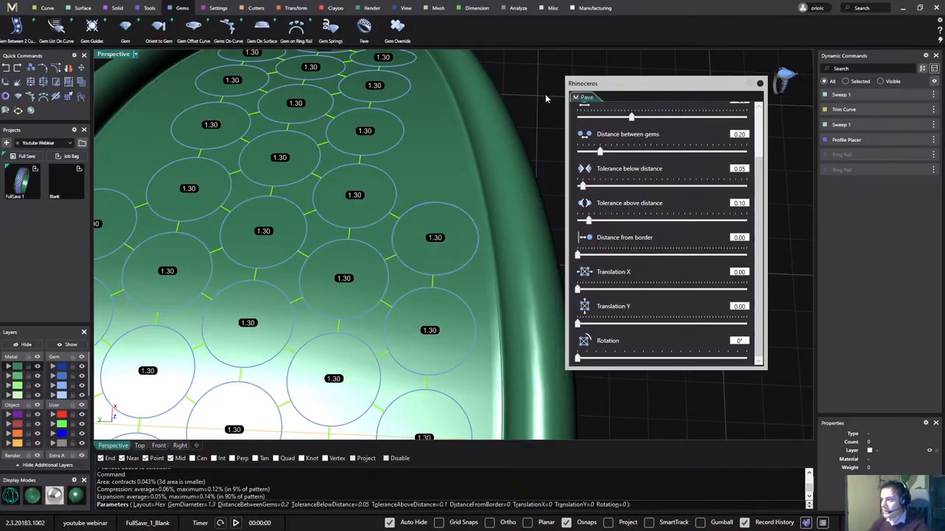
# - Accept the pavé layout to place the gems along the channel
pyautogui.scroll(-4, 470, 144)
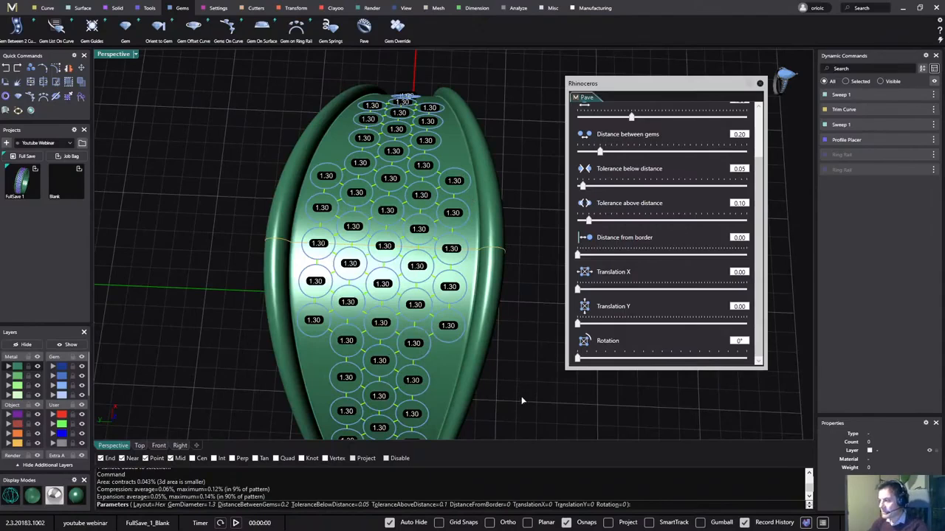
pyautogui.rightClick(540, 114)
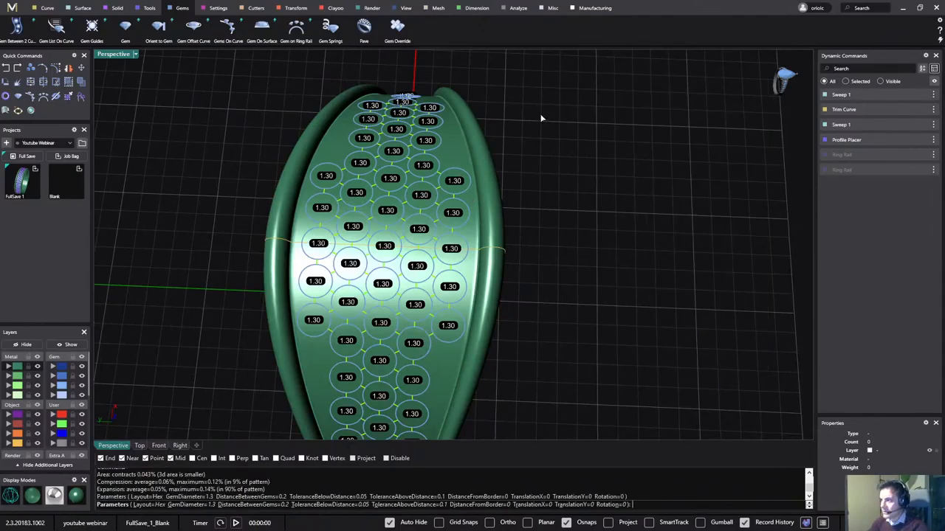
pyautogui.moveTo(540, 114); pyautogui.dragTo(510, 170, button='right')
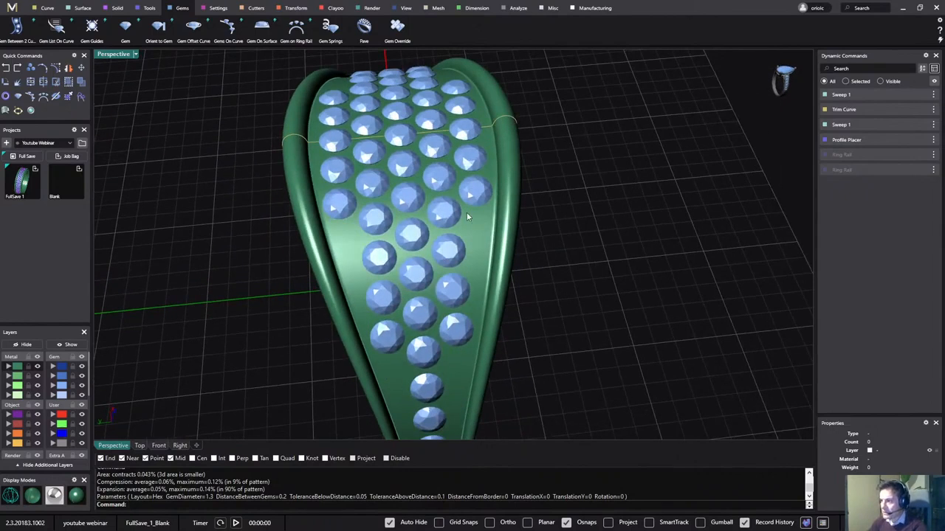
# - Select all the pavé gems and start Gem Springs on them with the channel surface as their base
pyautogui.click(477, 193)
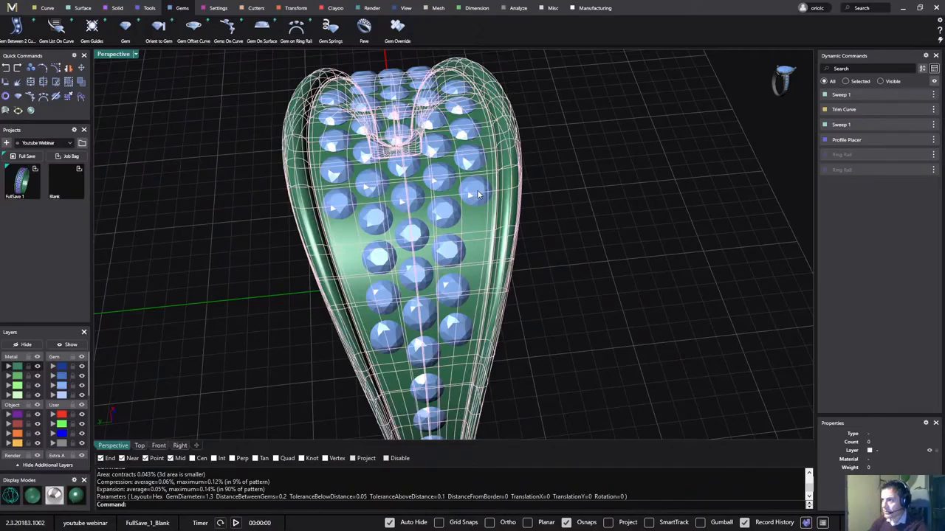
pyautogui.press('Delete')
pyautogui.doubleClick(426, 68)
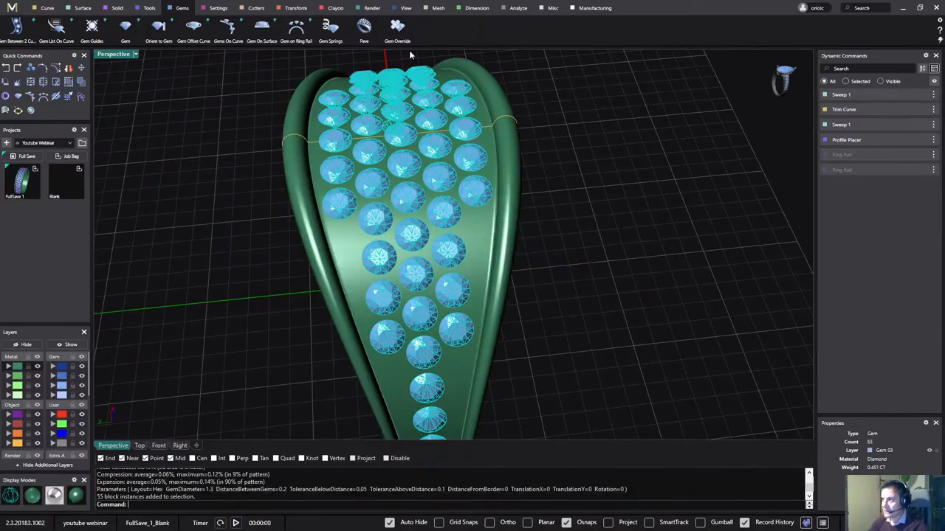
pyautogui.click(332, 33)
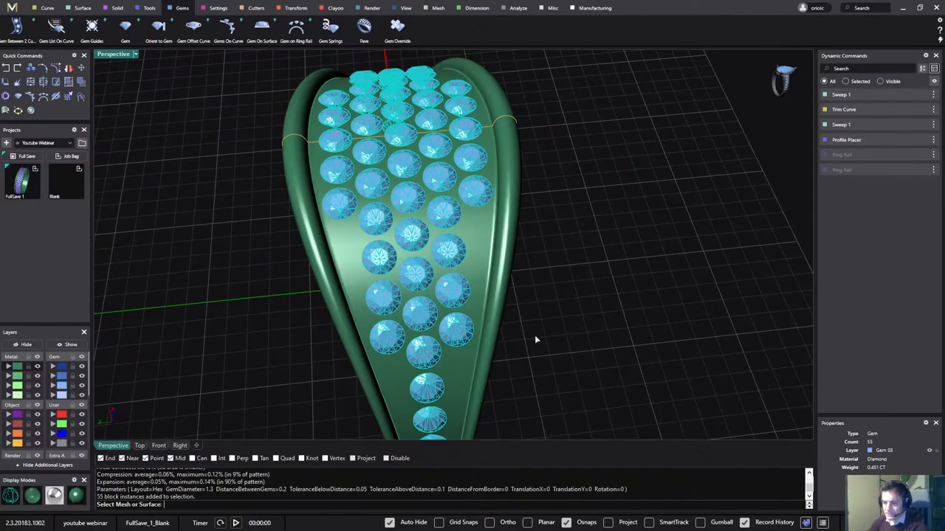
pyautogui.click(480, 231)
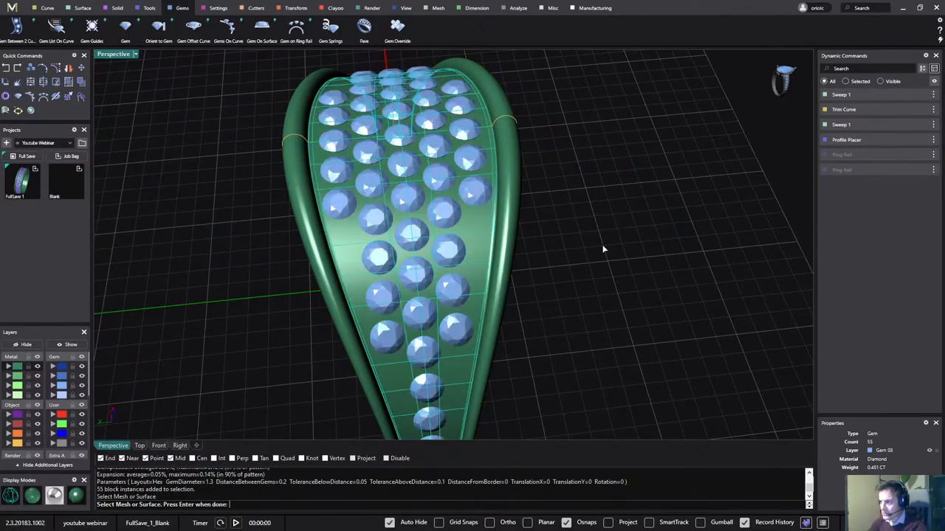
pyautogui.press('Return')
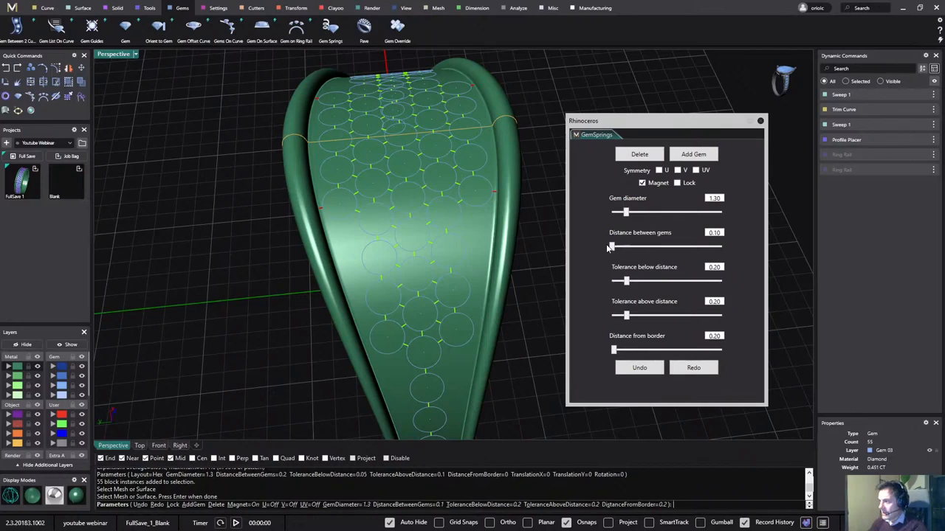
# - Enable U, V and UV symmetry for Gem Springs, turn Magnet off and turn Lock on
pyautogui.click(659, 170)
pyautogui.click(677, 171)
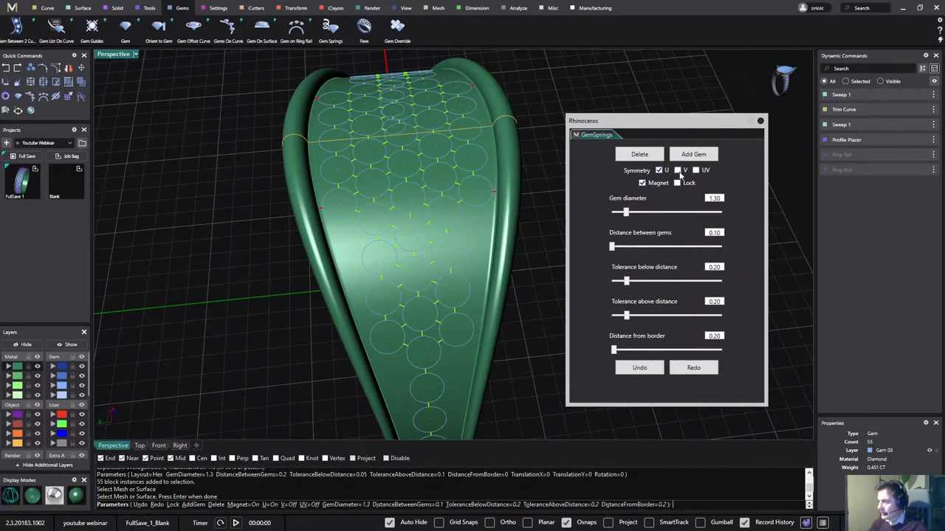
pyautogui.click(695, 171)
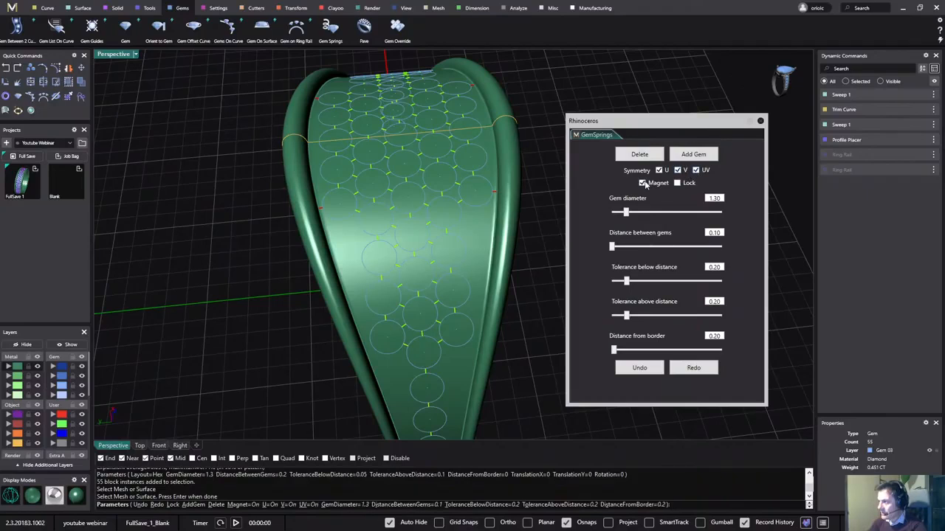
pyautogui.click(644, 183)
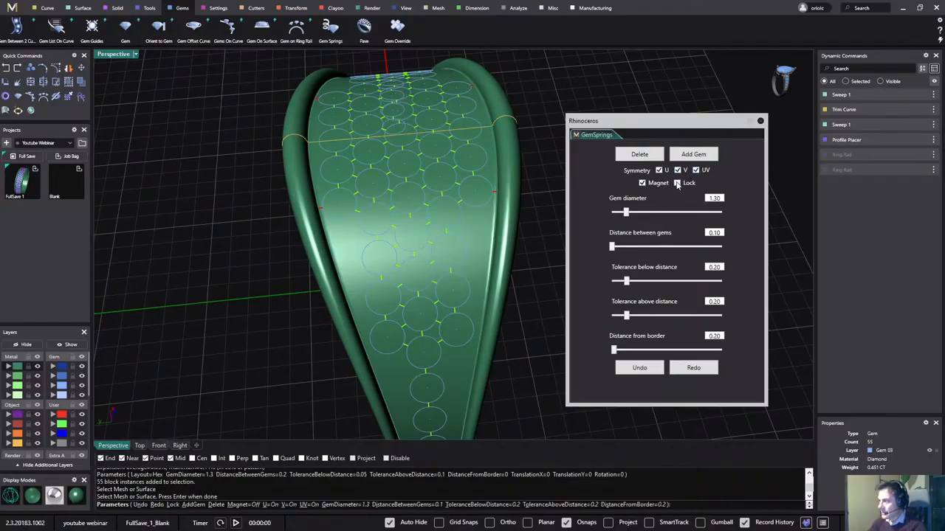
pyautogui.click(678, 183)
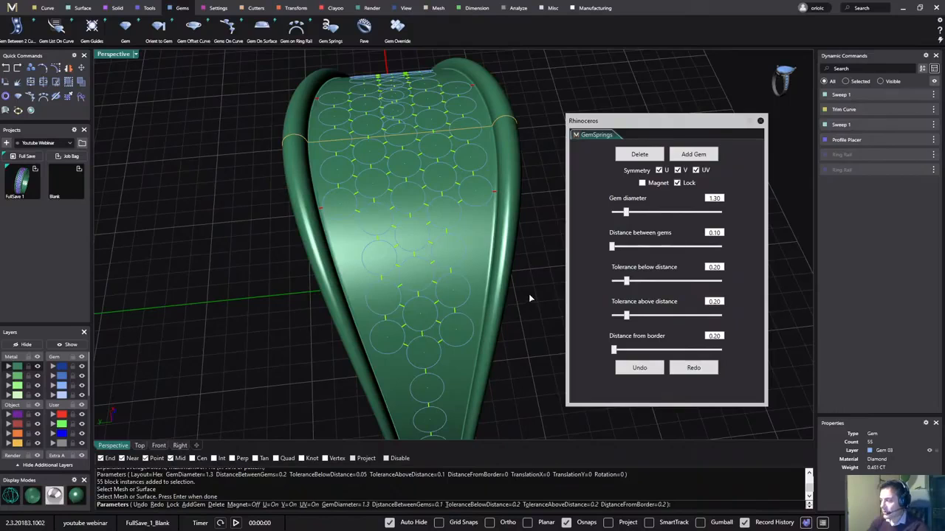
# - Start adding a 1.30 mm gem in the empty space near the channel's edge
pyautogui.moveTo(530, 298); pyautogui.dragTo(485, 302, button='right')
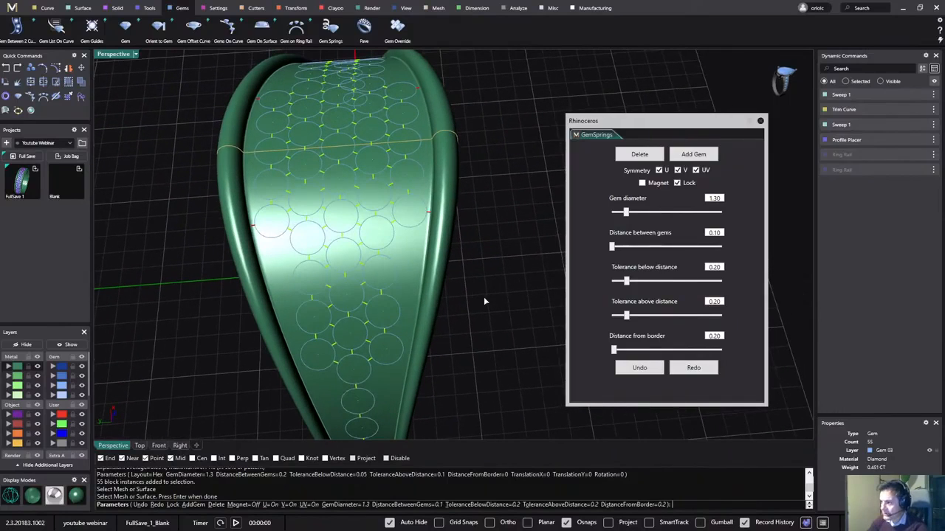
pyautogui.click(683, 153)
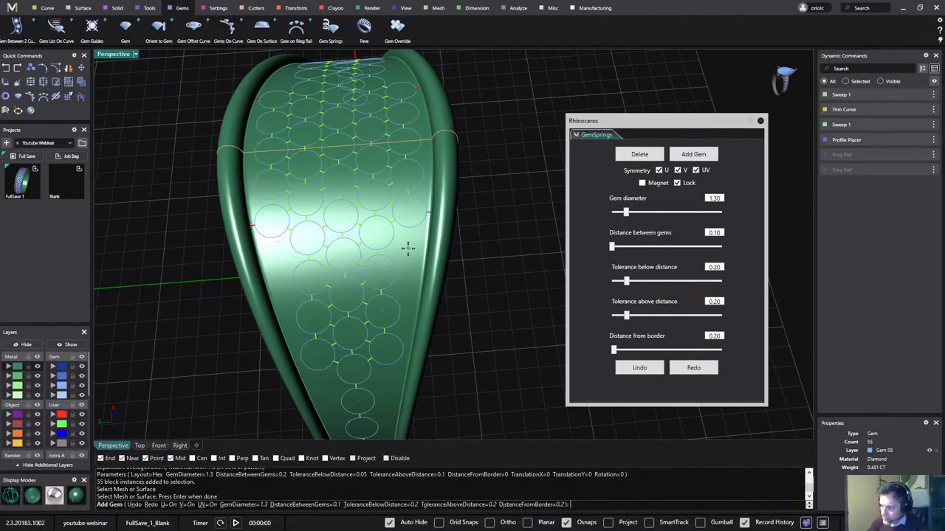
# - Try to add symmetric 1.1 mm gems in the empty spots beside the rails at the band's shoulder
pyautogui.scroll(3, 407, 249)
pyautogui.scroll(-3, 406, 249)
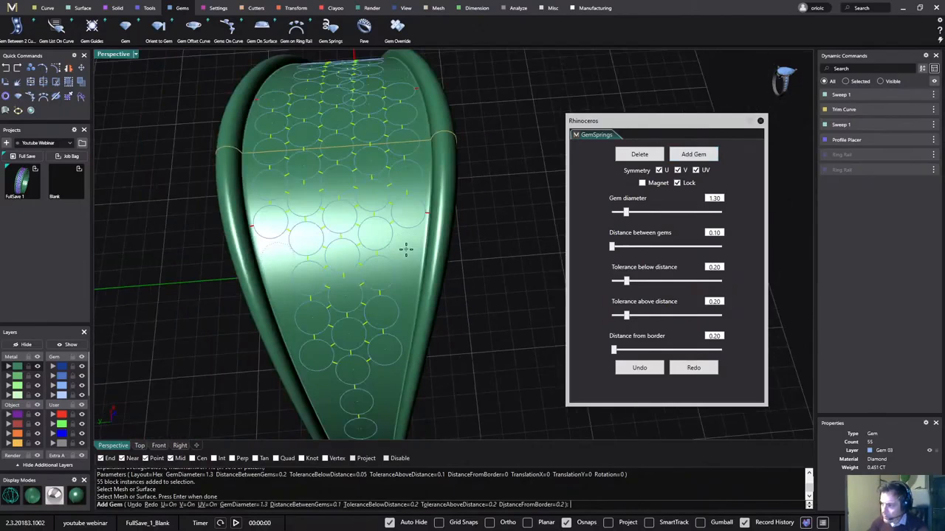
pyautogui.moveTo(406, 249); pyautogui.dragTo(409, 292, button='right')
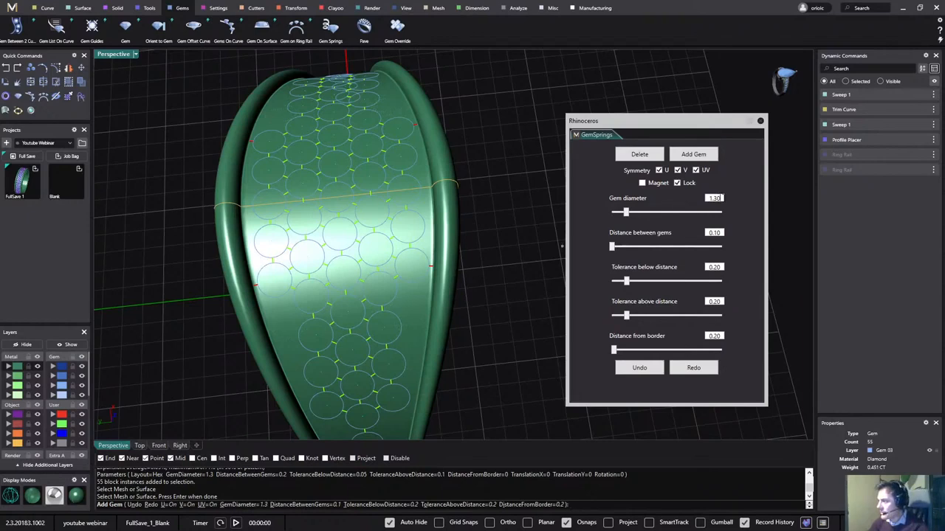
pyautogui.write('1.1')
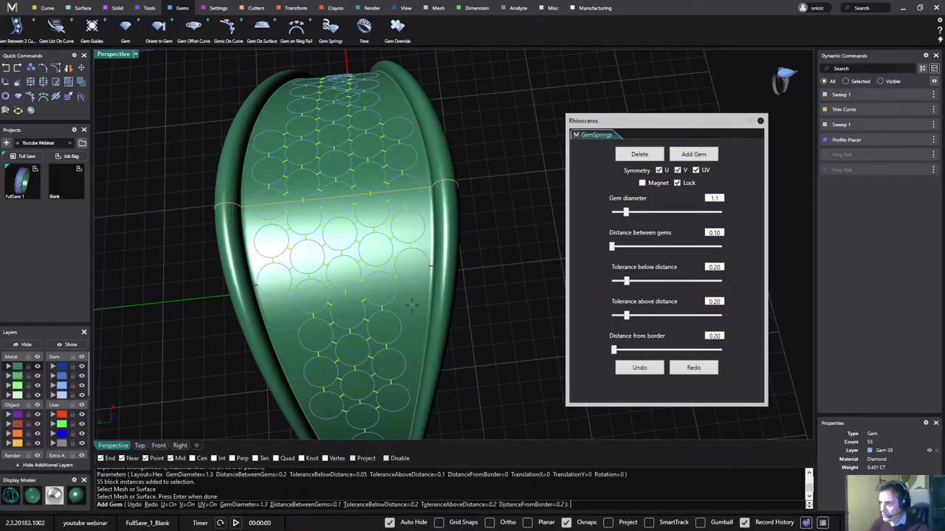
pyautogui.click(413, 304)
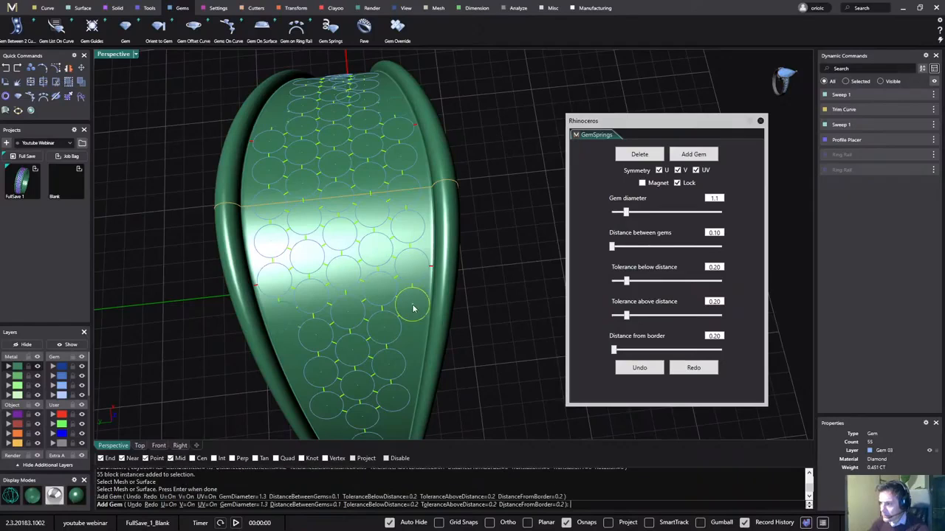
pyautogui.click(413, 307)
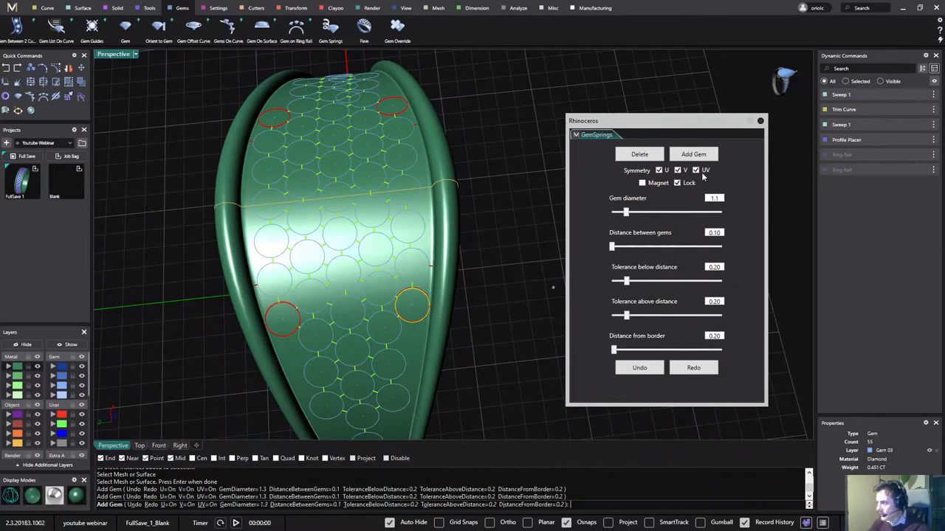
pyautogui.press('Return')
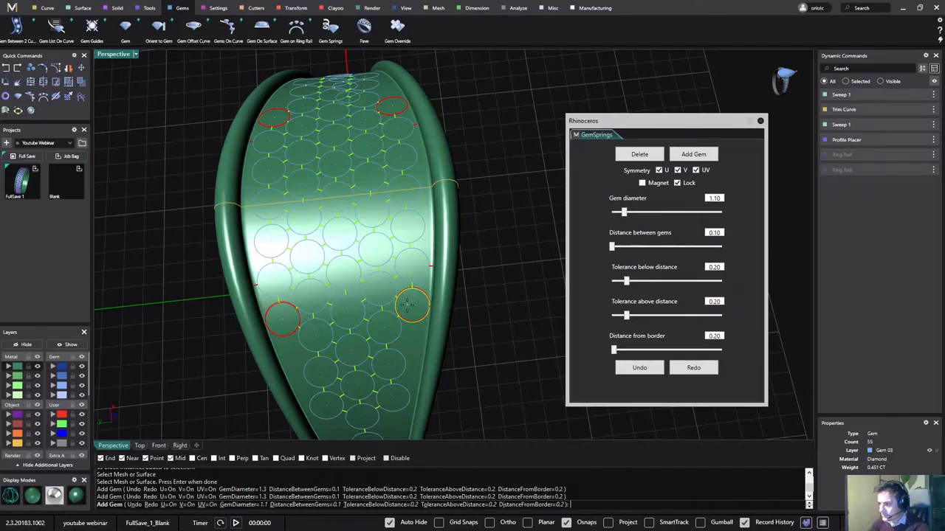
pyautogui.click(408, 303)
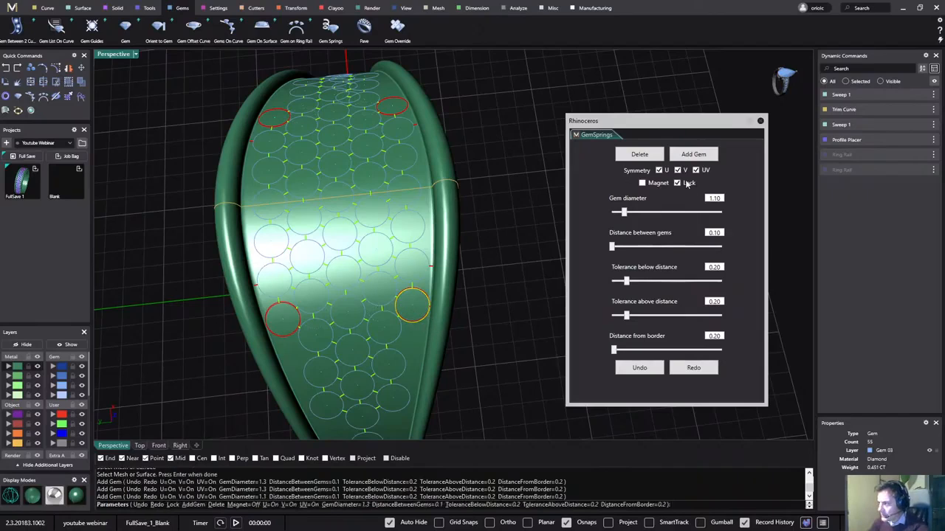
# - Delete the two oversized gems just placed beside the rails on the near shoulder
pyautogui.click(639, 155)
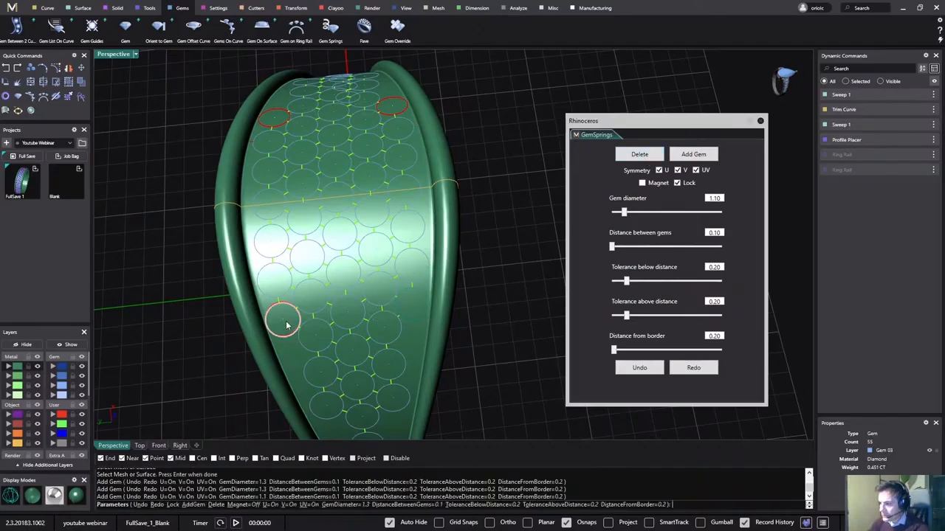
pyautogui.click(283, 319)
pyautogui.click(639, 154)
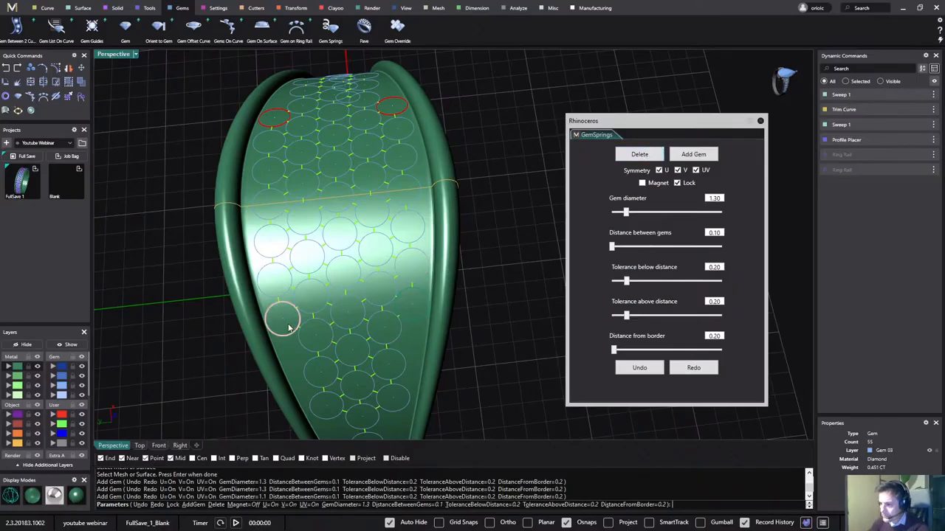
pyautogui.click(637, 156)
pyautogui.click(413, 305)
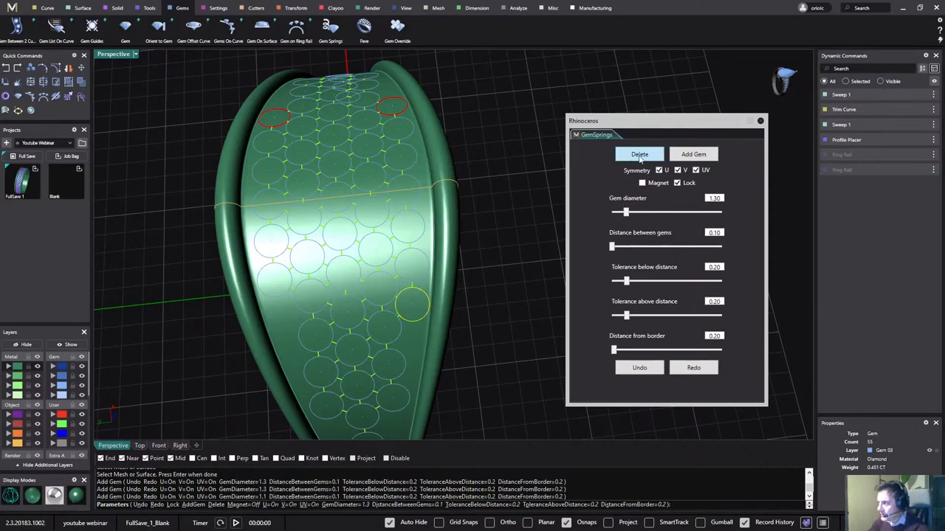
pyautogui.click(638, 155)
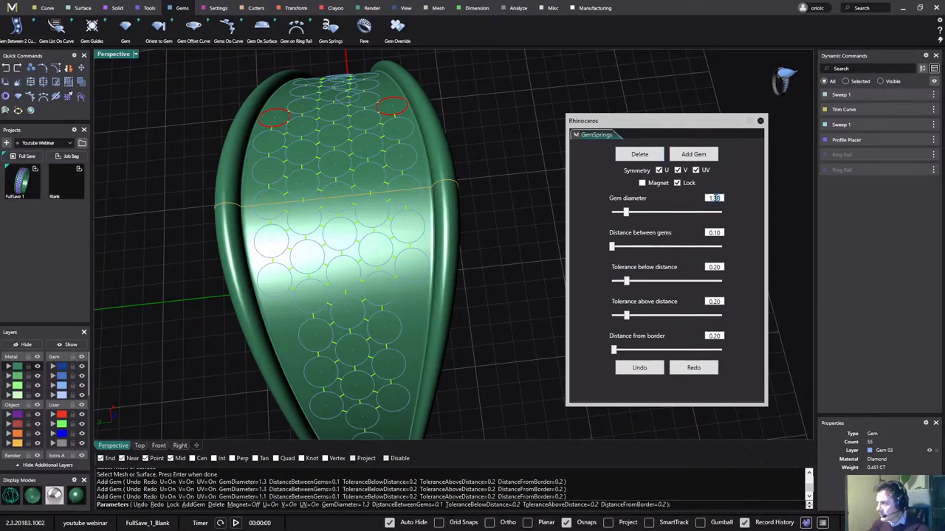
# - Set the gem diameter to 1.1 mm and add symmetric gems in two empty spots along the rail, at the shoulder and further down
pyautogui.write('1')
pyautogui.press('Return')
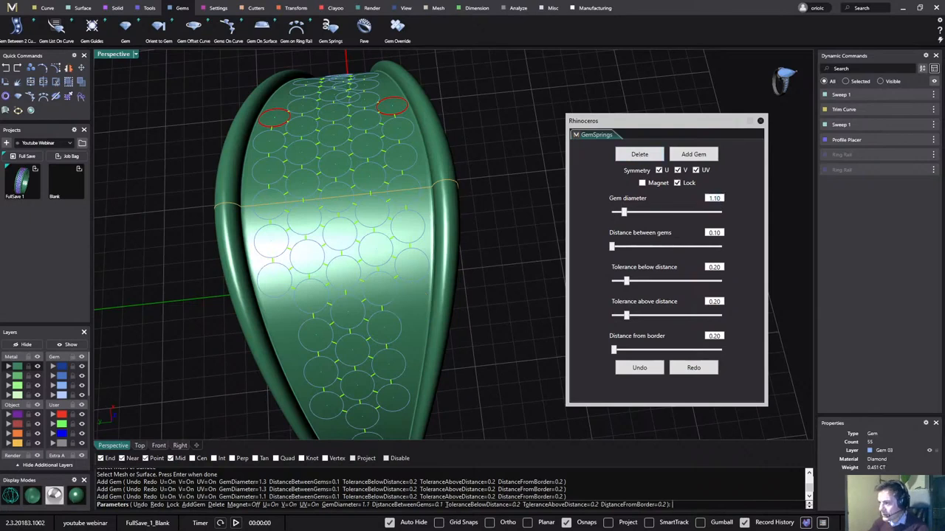
pyautogui.click(694, 155)
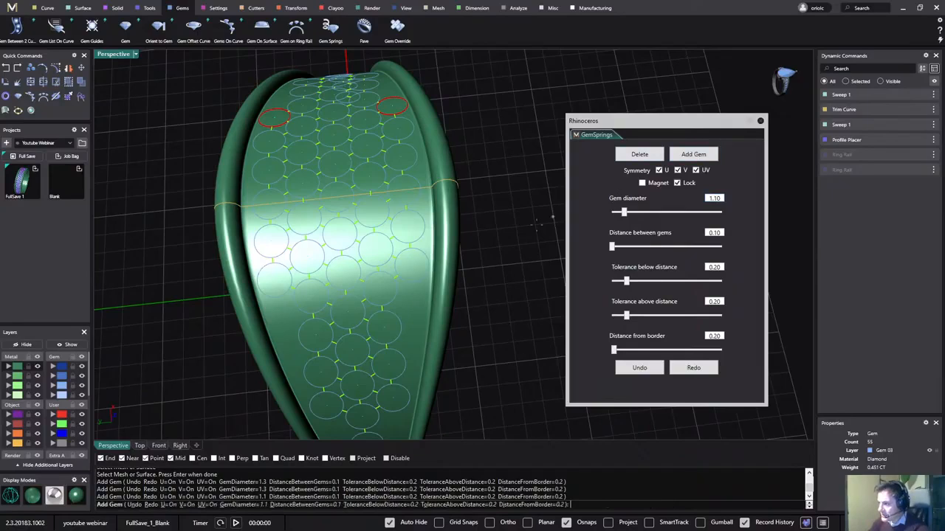
pyautogui.click(414, 303)
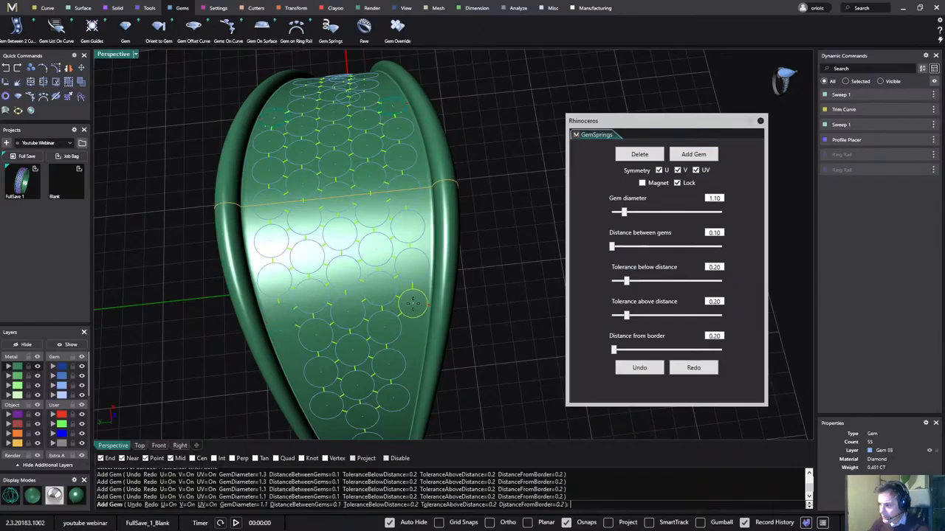
pyautogui.moveTo(436, 347); pyautogui.dragTo(451, 302, button='right')
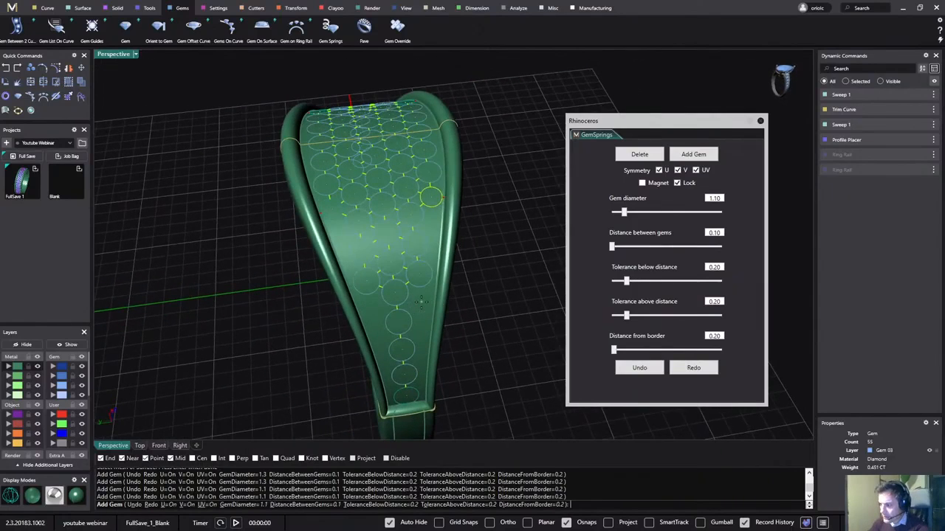
pyautogui.click(420, 303)
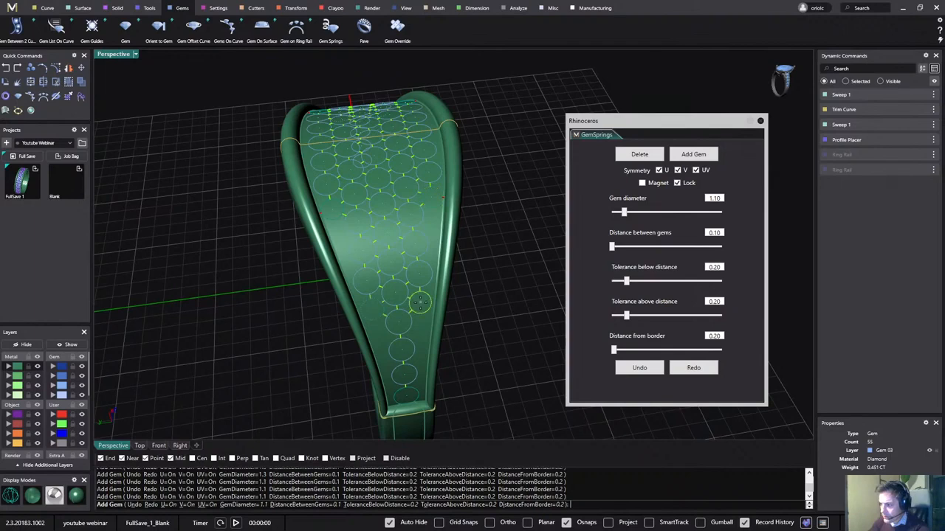
# - Set the gem diameter to 1 mm and add symmetric gems in two more gaps along the tapering border
pyautogui.scroll(3, 411, 333)
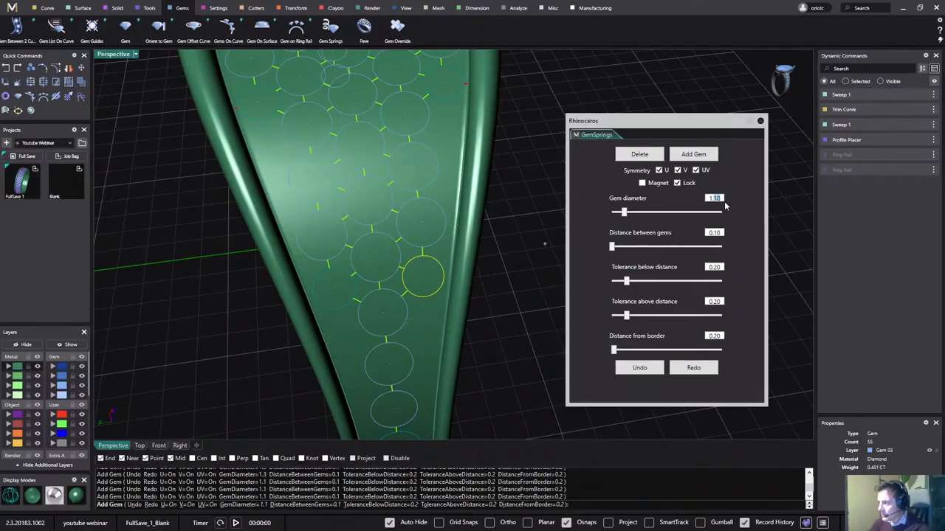
pyautogui.write('1')
pyautogui.press('BackSpace')
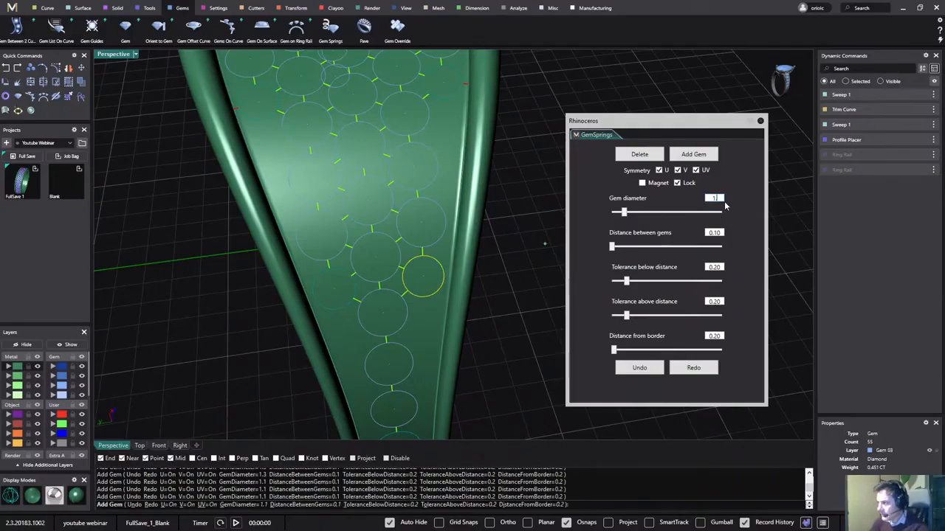
pyautogui.press('Return')
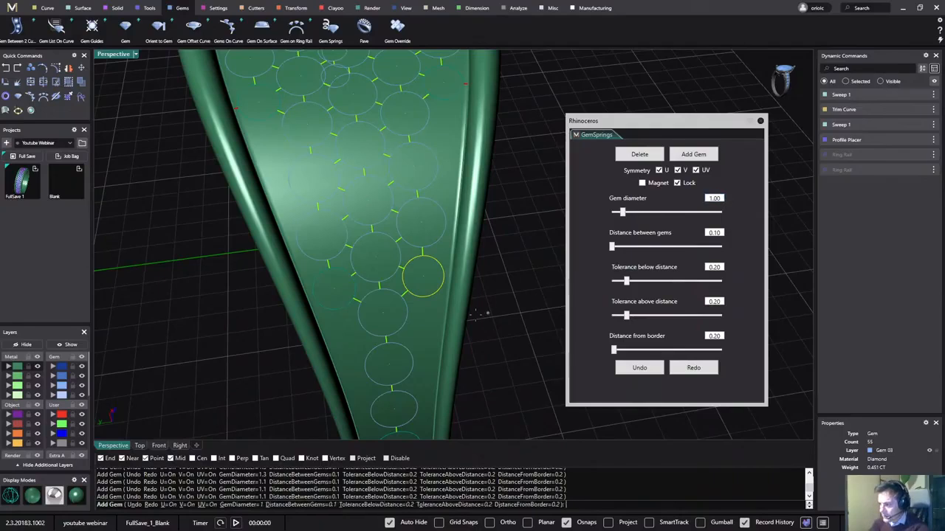
pyautogui.click(425, 333)
pyautogui.scroll(-6, 432, 367)
pyautogui.moveTo(463, 339); pyautogui.dragTo(456, 365, button='right')
pyautogui.scroll(5, 453, 325)
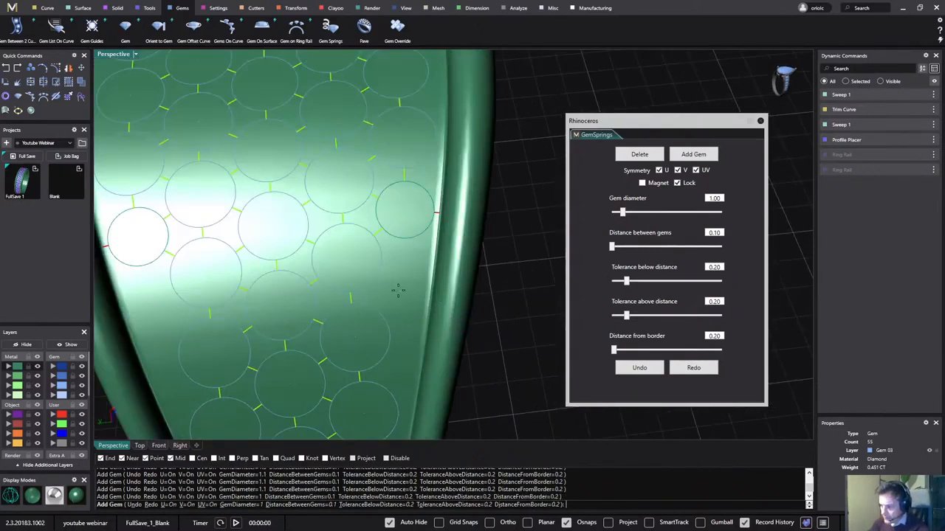
pyautogui.scroll(-3, 400, 293)
pyautogui.moveTo(400, 293); pyautogui.dragTo(433, 310, button='right')
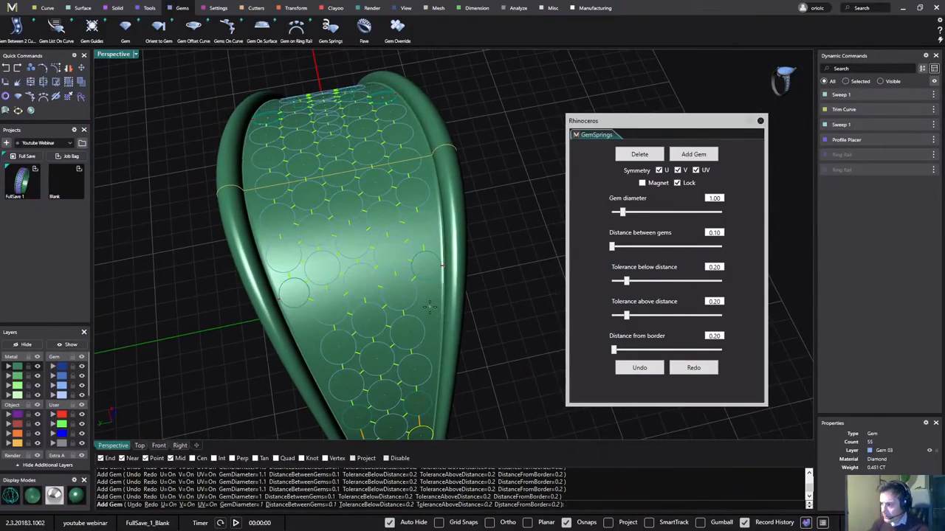
pyautogui.click(430, 307)
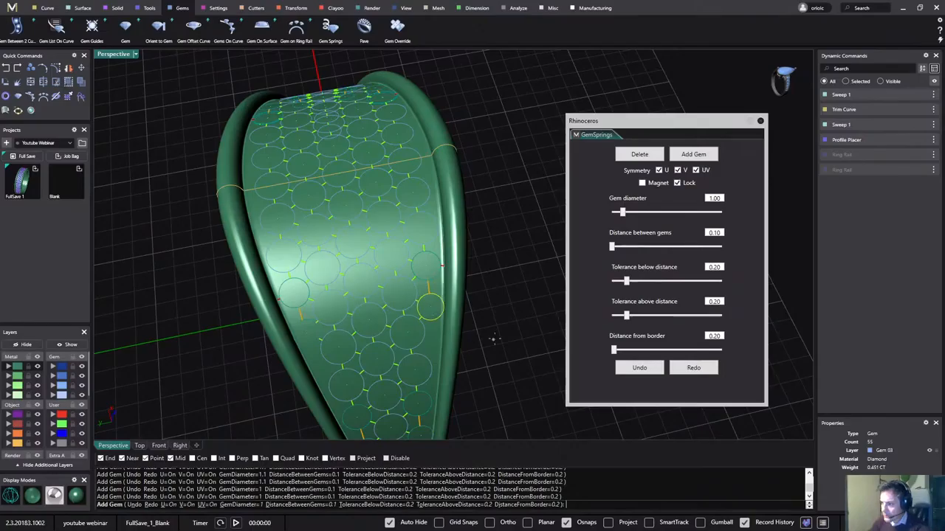
# - Delete the 1.3 mm gem that overlaps a smaller gem beside the rail on the ring's other shoulder
pyautogui.scroll(-4, 494, 339)
pyautogui.moveTo(494, 340); pyautogui.dragTo(402, 339, button='right')
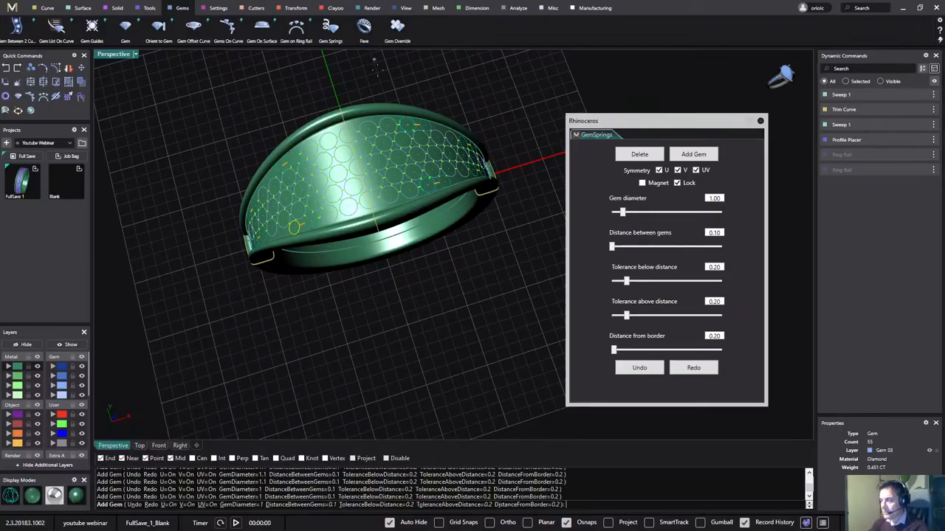
pyautogui.moveTo(460, 230); pyautogui.dragTo(462, 200, button='right')
pyautogui.scroll(5, 461, 200)
pyautogui.scroll(3, 438, 169)
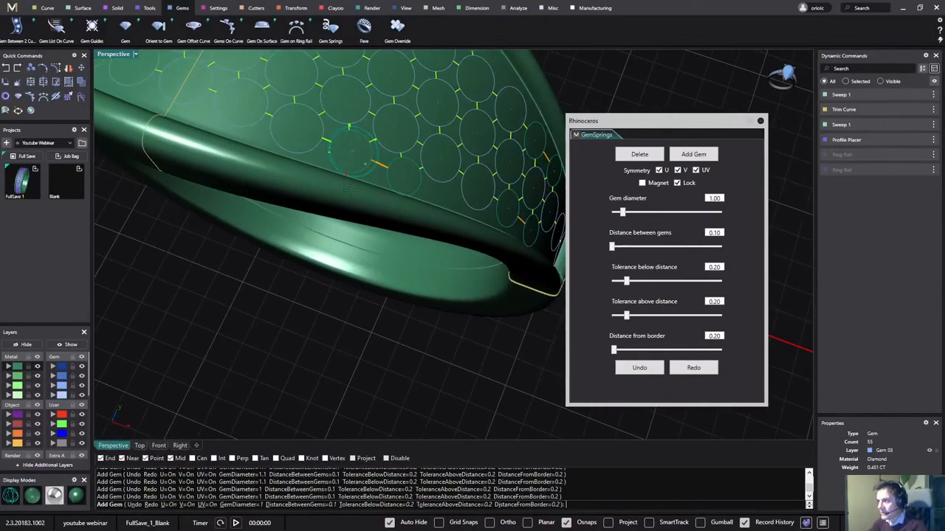
pyautogui.scroll(-4, 333, 262)
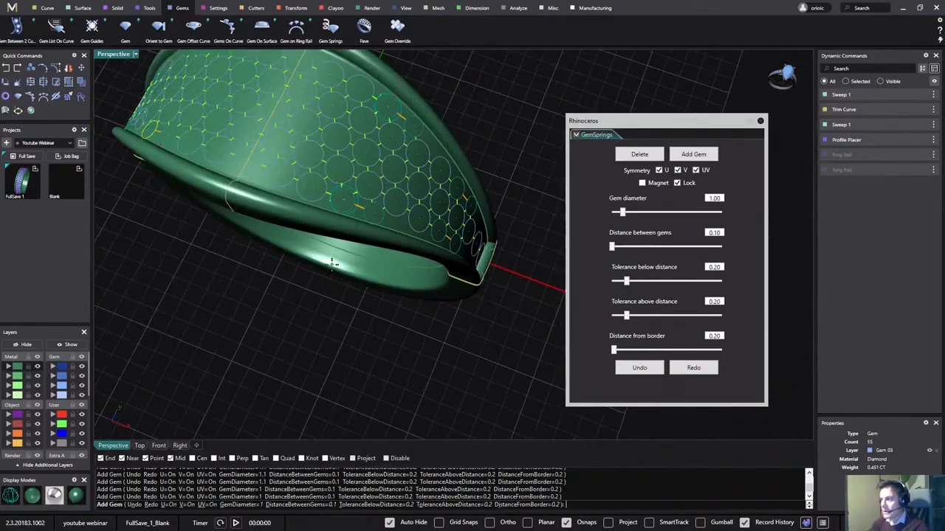
pyautogui.moveTo(332, 262); pyautogui.dragTo(413, 282, button='right')
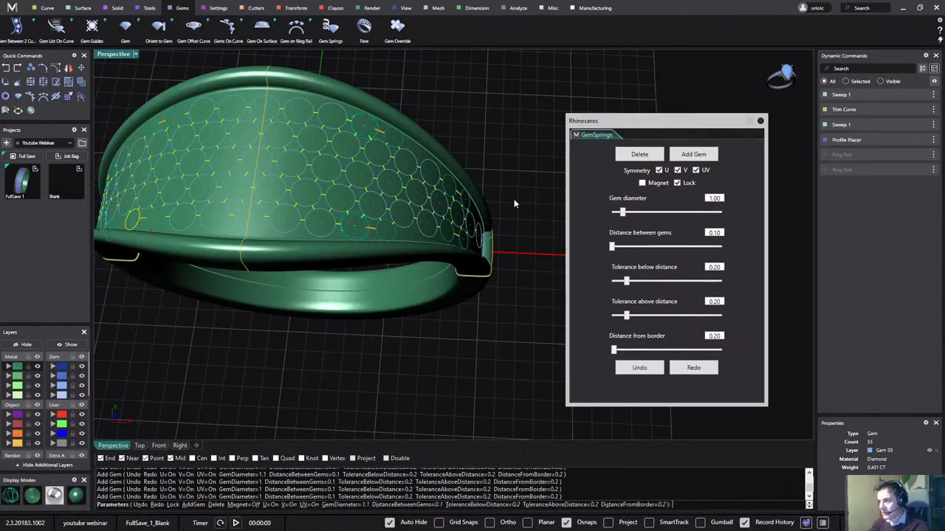
pyautogui.click(355, 227)
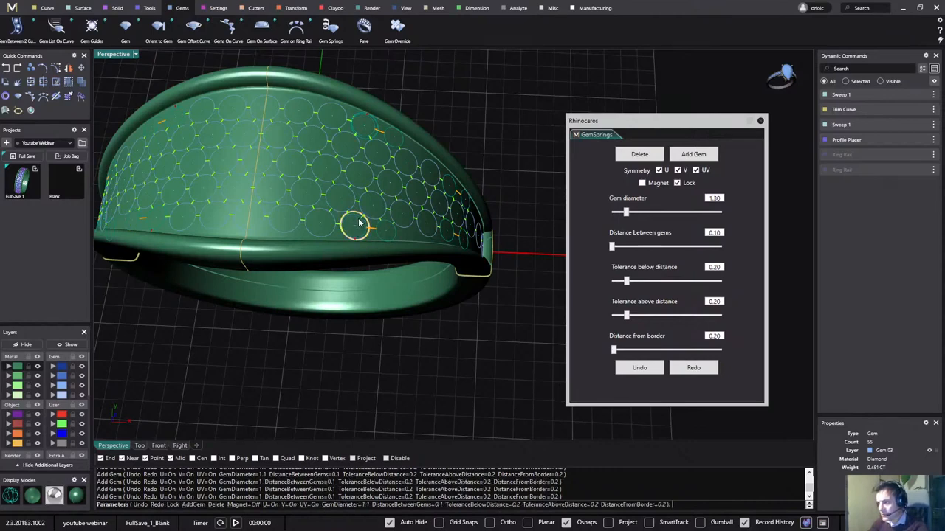
pyautogui.scroll(8, 361, 225)
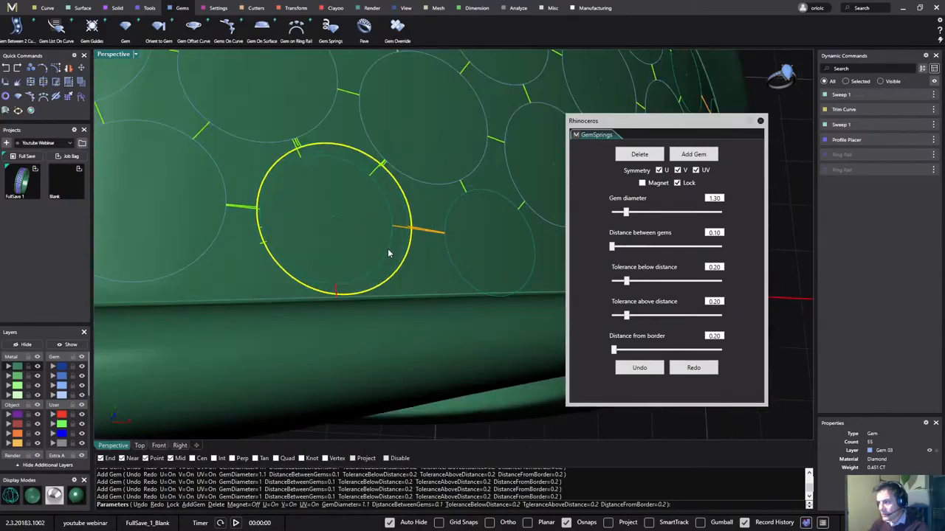
pyautogui.scroll(-2, 387, 248)
pyautogui.scroll(-8, 387, 251)
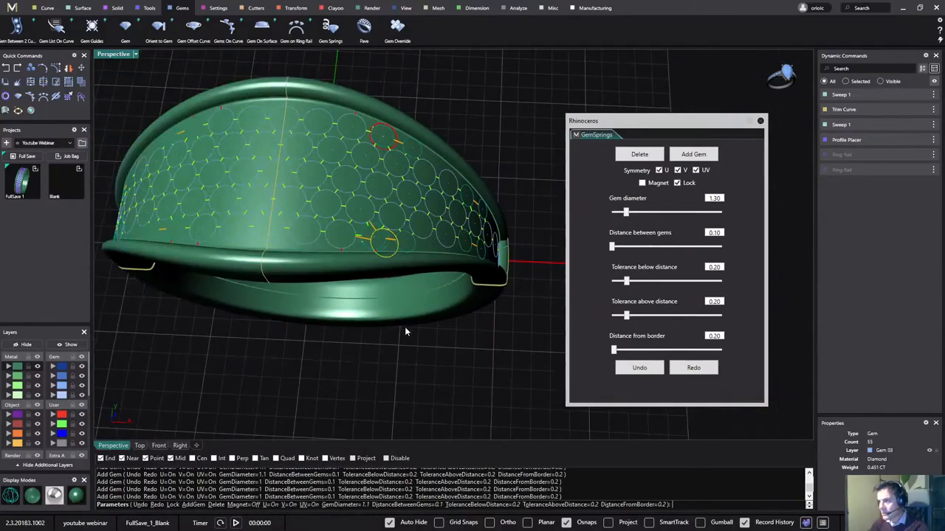
pyautogui.moveTo(404, 331); pyautogui.dragTo(350, 310, button='right')
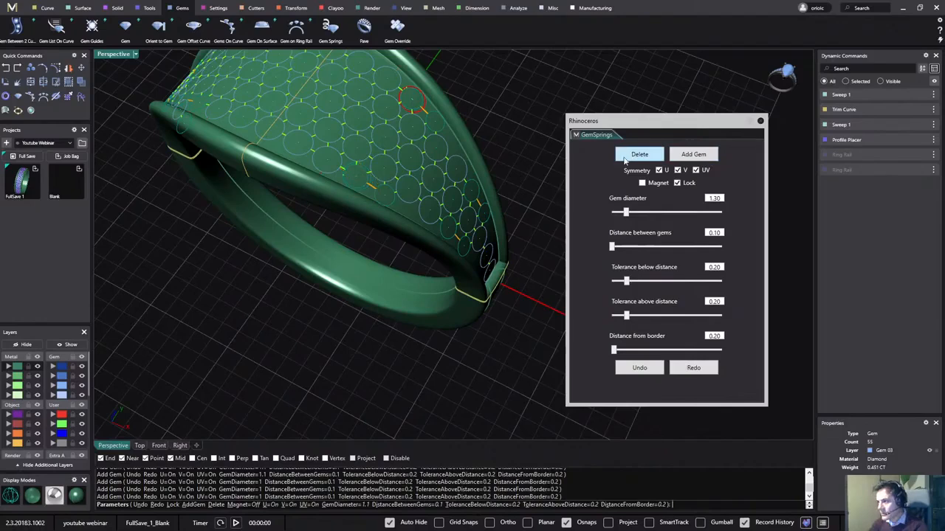
pyautogui.click(356, 177)
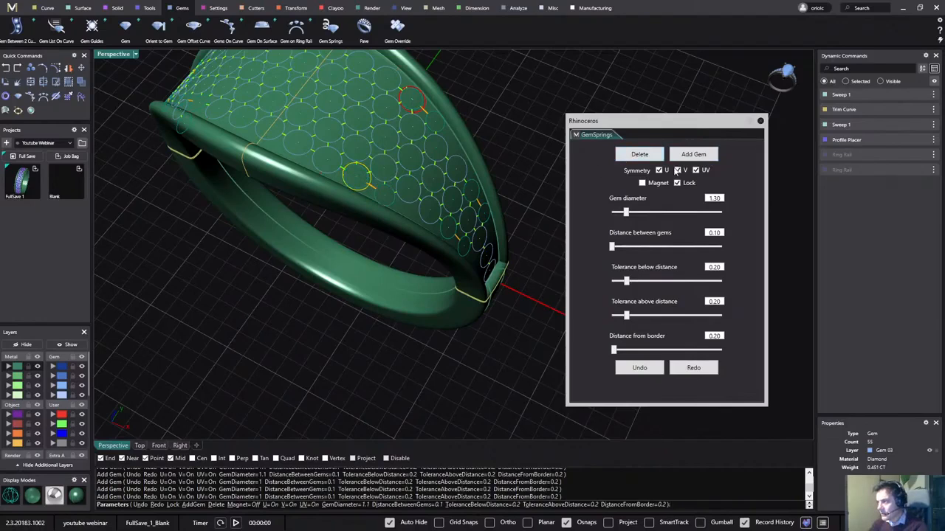
pyautogui.click(639, 156)
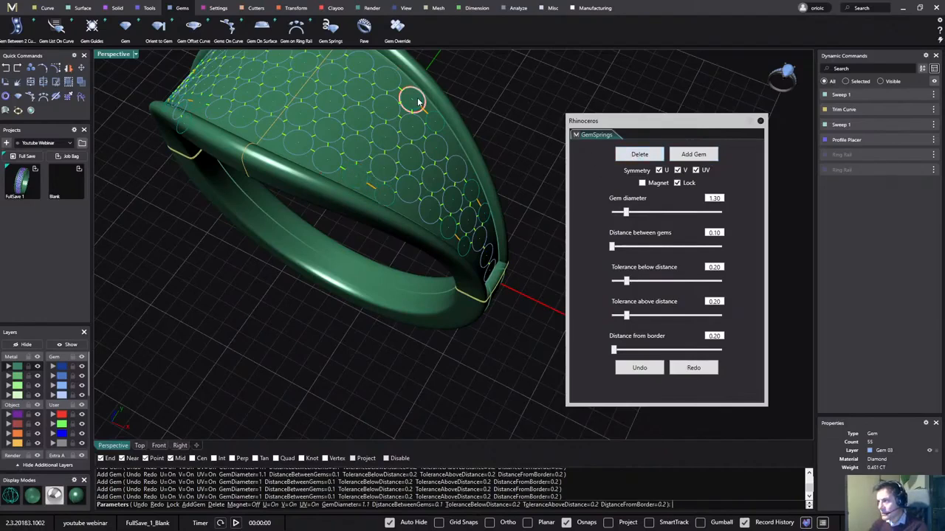
# - Delete the matching 1.3 mm overlapping gem beside the opposite rail of the same shoulder
pyautogui.click(414, 99)
pyautogui.click(638, 155)
pyautogui.click(418, 103)
pyautogui.click(651, 156)
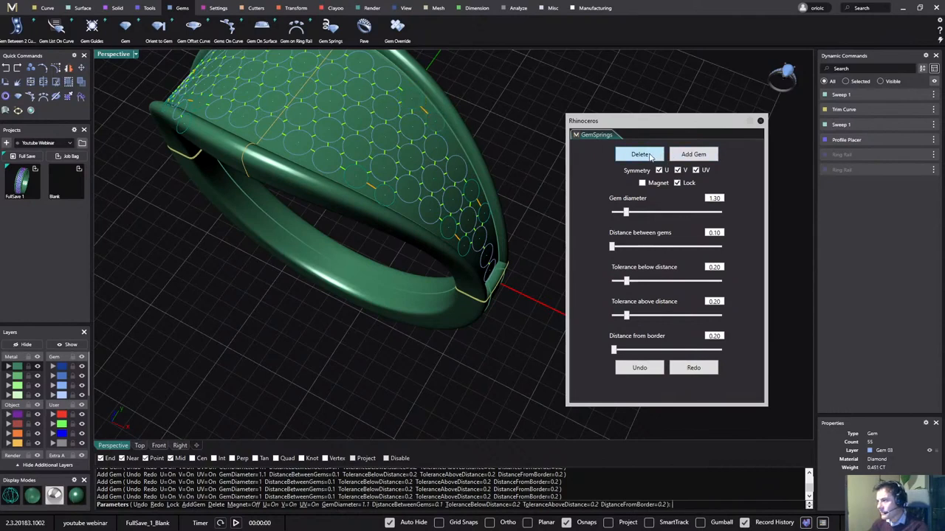
pyautogui.moveTo(509, 103); pyautogui.dragTo(325, 238, button='right')
pyautogui.moveTo(217, 268); pyautogui.dragTo(327, 179, button='right')
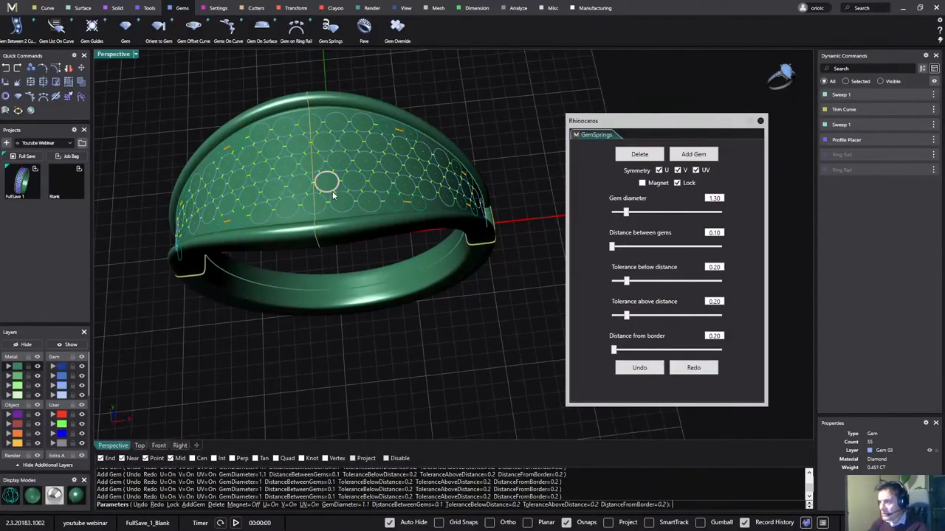
pyautogui.moveTo(323, 375); pyautogui.dragTo(527, 327, button='right')
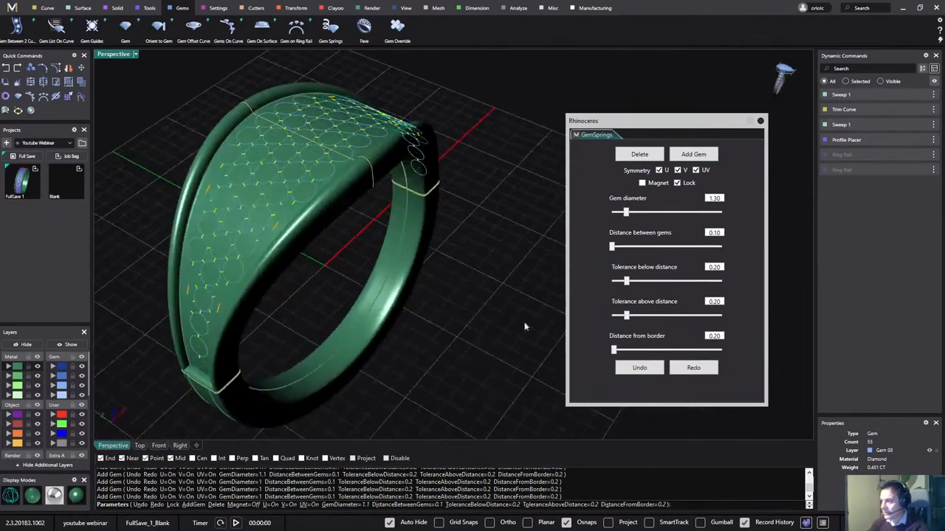
# - Finish Gem Springs to generate the gems on the tapered band
pyautogui.rightClick(478, 228)
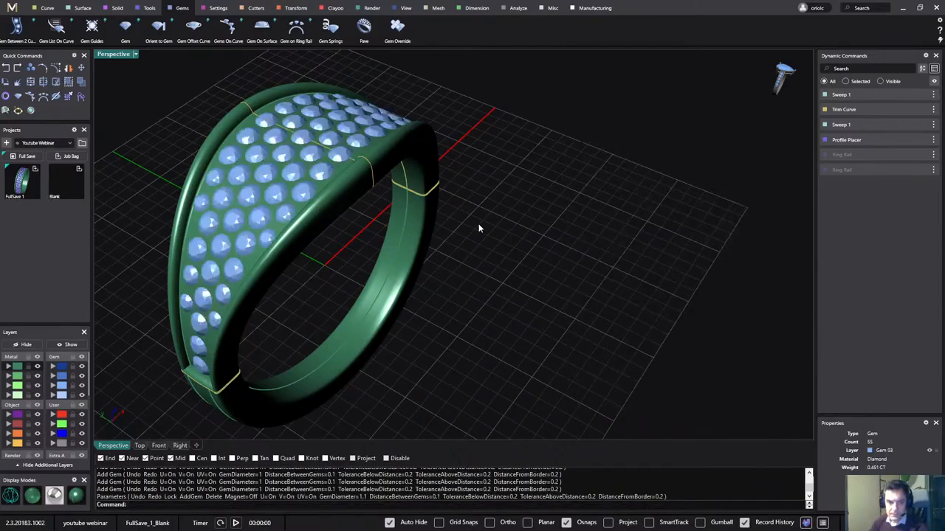
pyautogui.moveTo(583, 213); pyautogui.dragTo(541, 260, button='right')
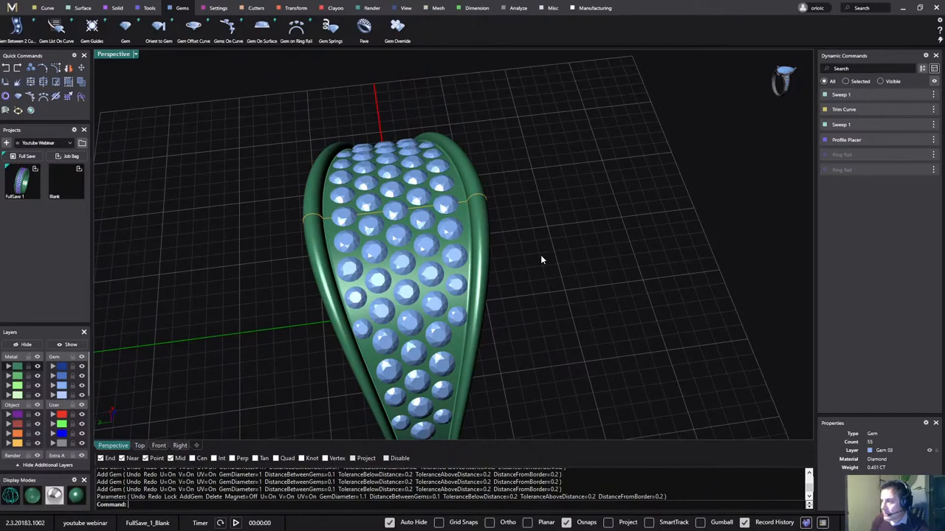
pyautogui.moveTo(534, 192); pyautogui.dragTo(555, 190, button='right')
# - Select all the pavé gems on the band for prong creation
pyautogui.click(218, 8)
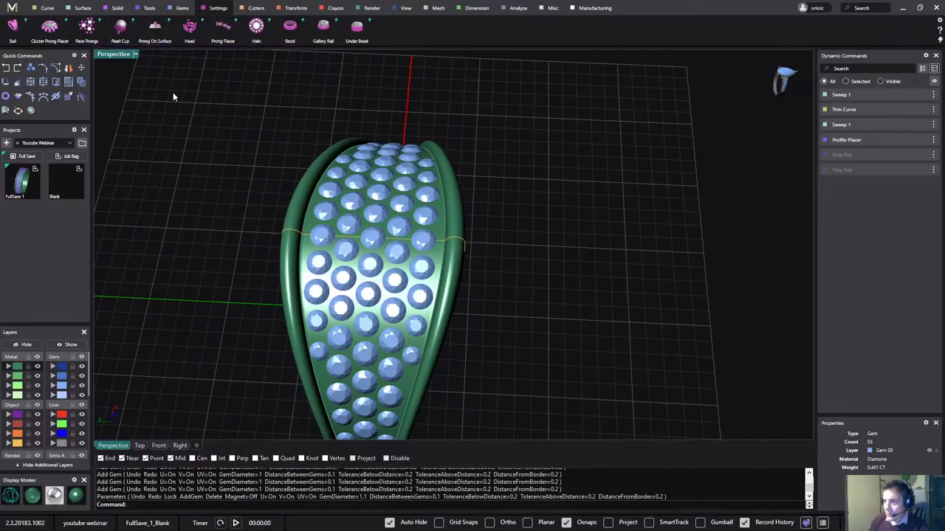
pyautogui.click(390, 317)
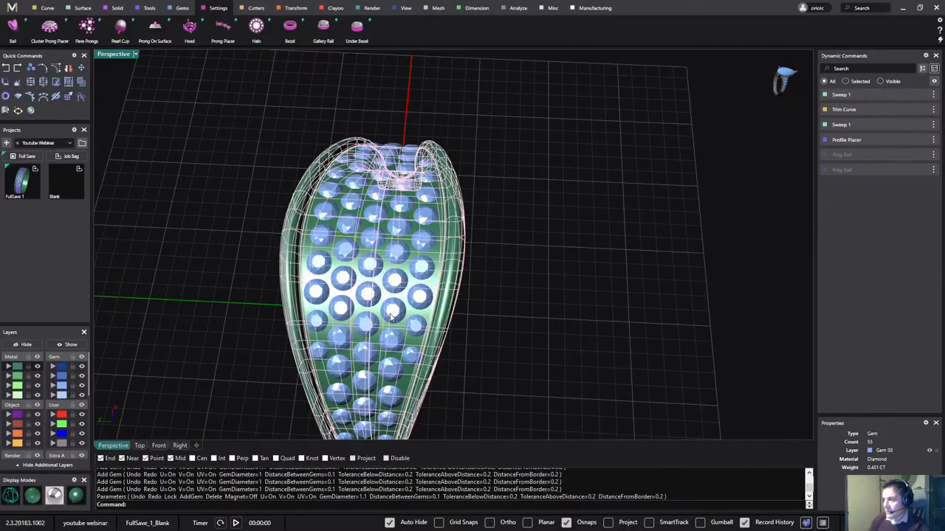
pyautogui.click(522, 265)
pyautogui.click(387, 152)
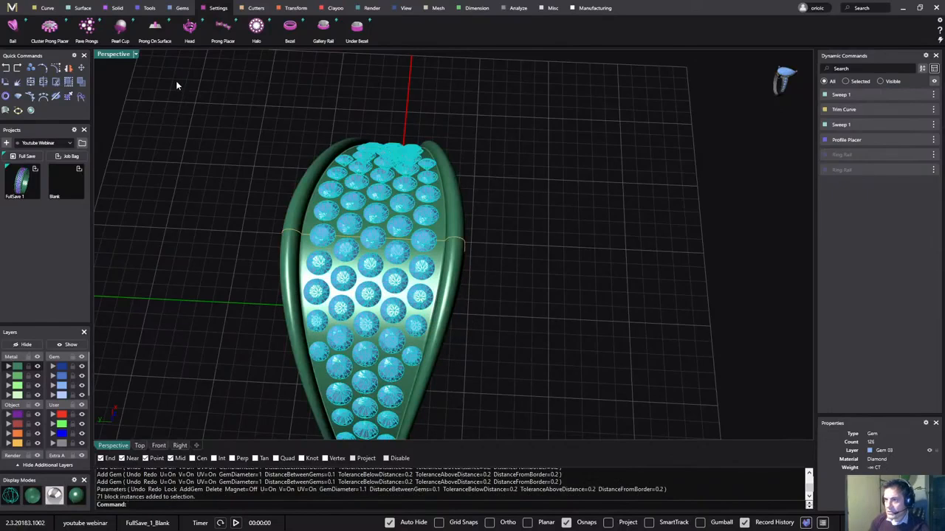
# - Generate Pave Prongs for the gems on the band surface with overlap 0.3, height above girdle 0.5 and height below girdle 0.2
pyautogui.click(87, 27)
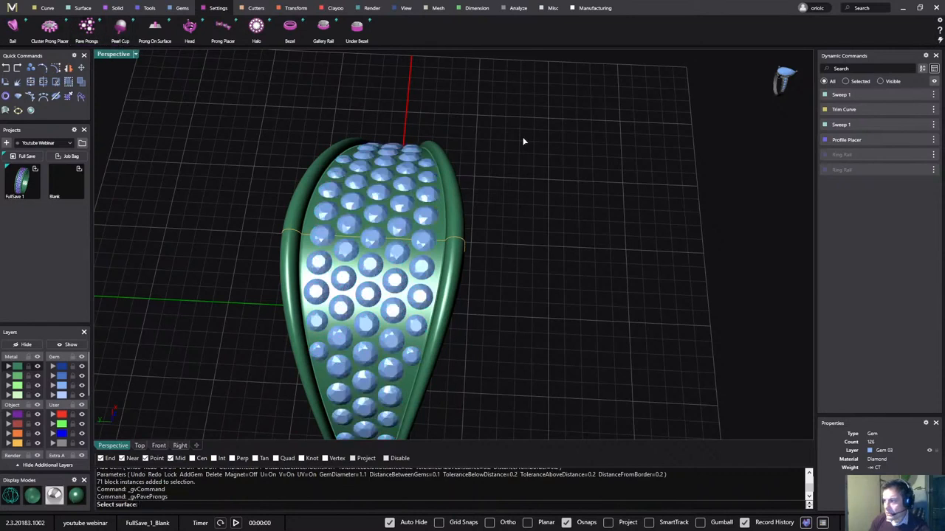
pyautogui.click(434, 260)
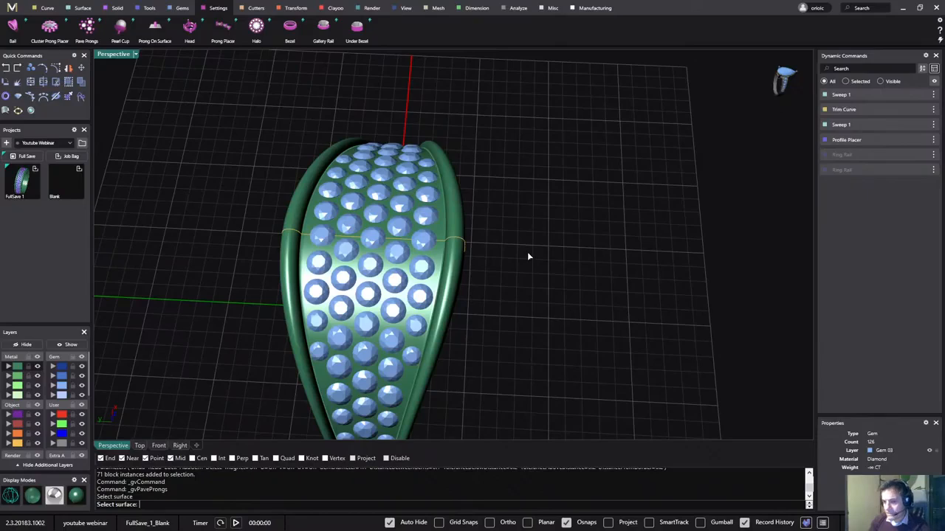
pyautogui.moveTo(540, 244); pyautogui.dragTo(558, 254, button='right')
pyautogui.moveTo(523, 213); pyautogui.dragTo(546, 223, button='right')
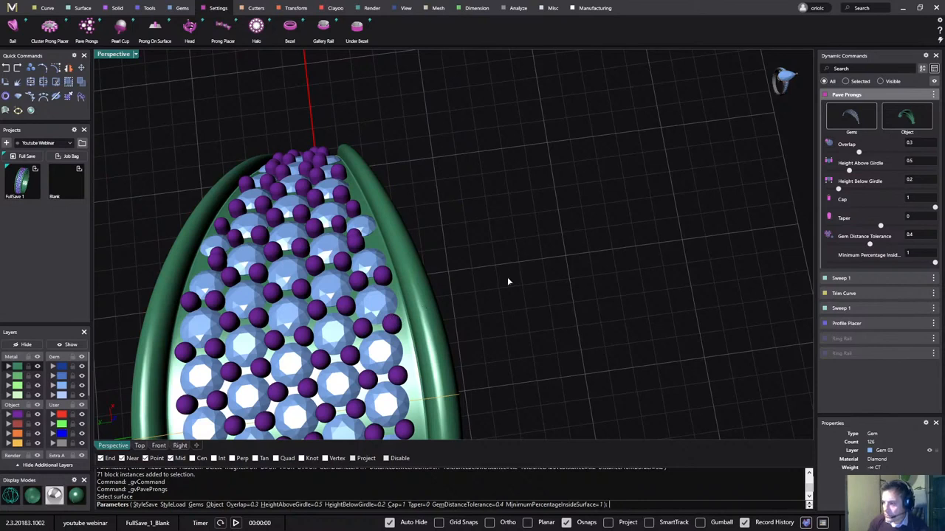
pyautogui.moveTo(535, 253); pyautogui.dragTo(507, 292, button='right')
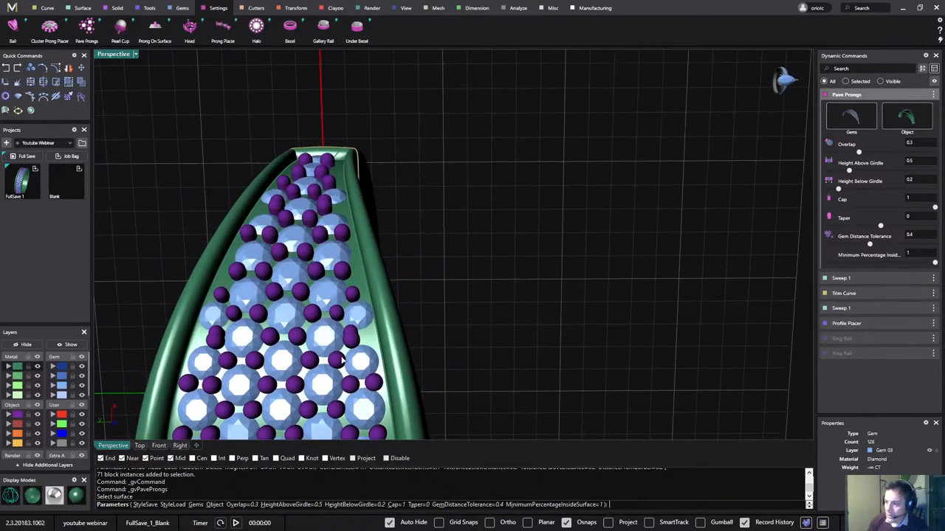
pyautogui.moveTo(449, 353); pyautogui.dragTo(644, 287, button='right')
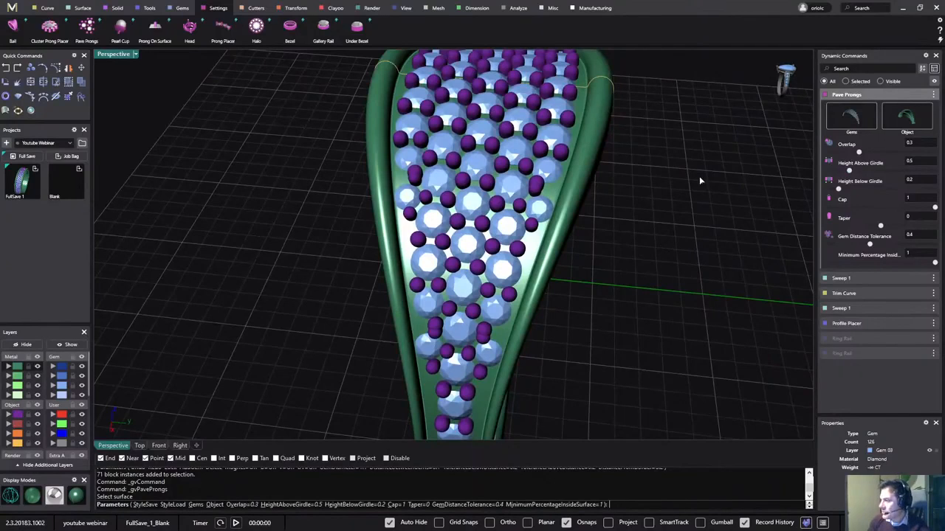
pyautogui.press('Return')
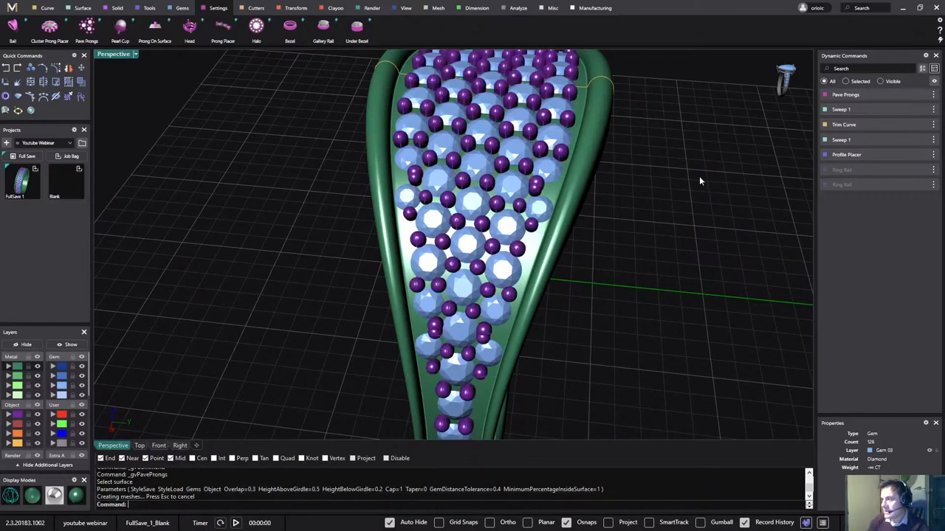
# - Start Prong On Surface on the band, with a prong between two border gems near the rail, and set its height offset to 0.5
pyautogui.scroll(2, 559, 184)
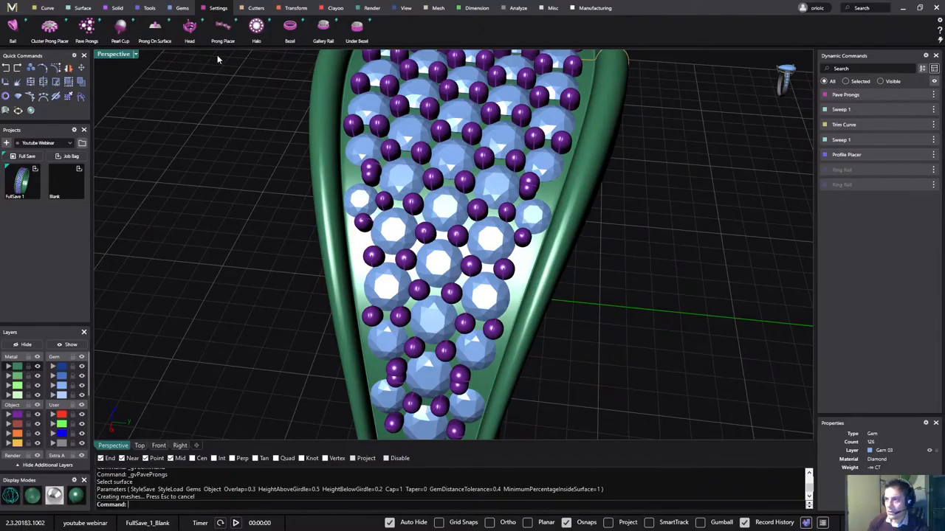
pyautogui.click(158, 34)
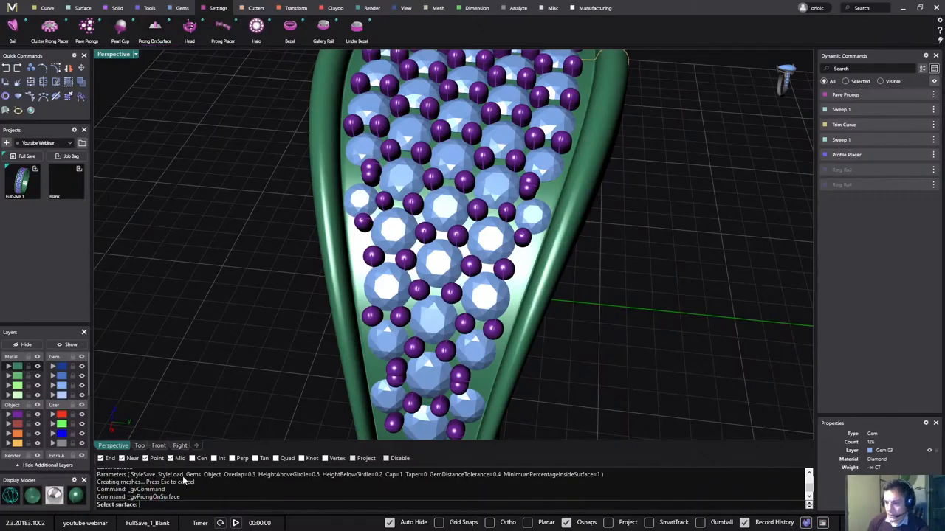
pyautogui.click(551, 195)
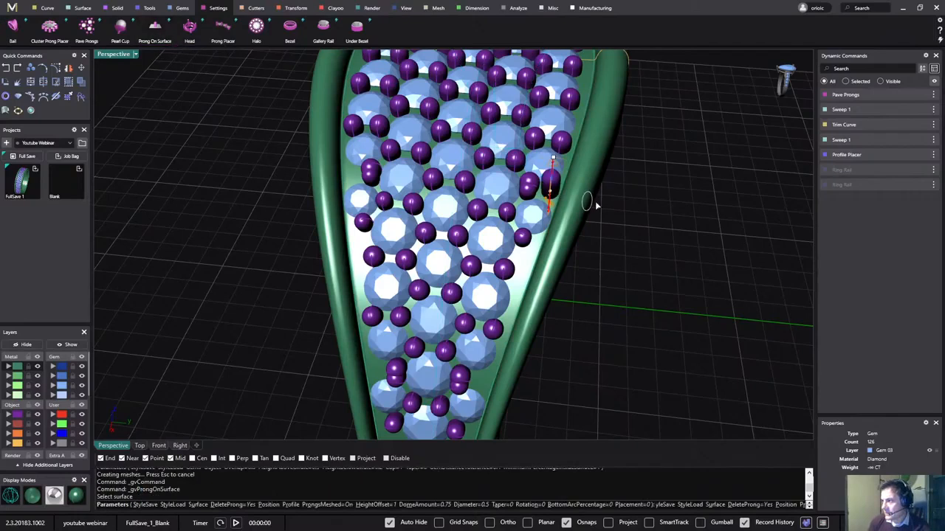
pyautogui.moveTo(655, 208)
pyautogui.mouseDown(button='right')
pyautogui.moveTo(737, 150)
pyautogui.moveTo(650, 211)
pyautogui.mouseUp(button='right')
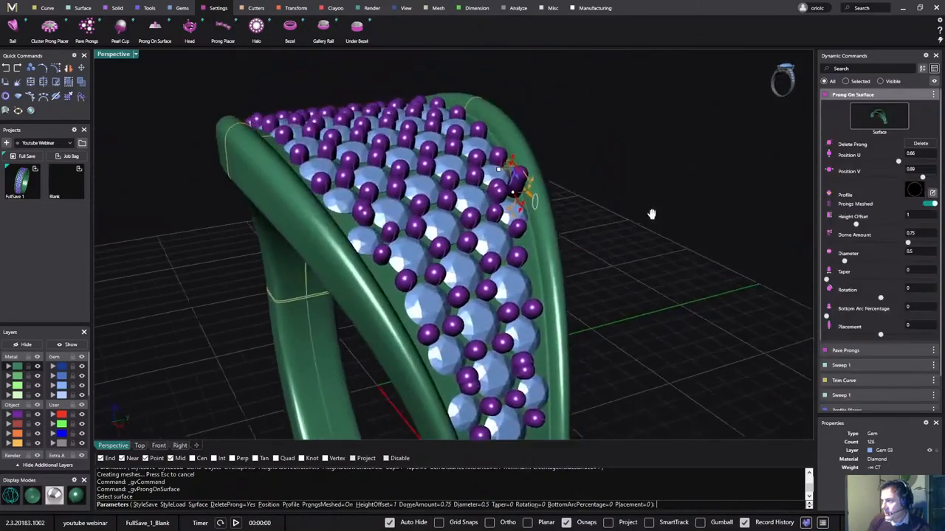
pyautogui.scroll(6, 612, 180)
pyautogui.scroll(3, 620, 163)
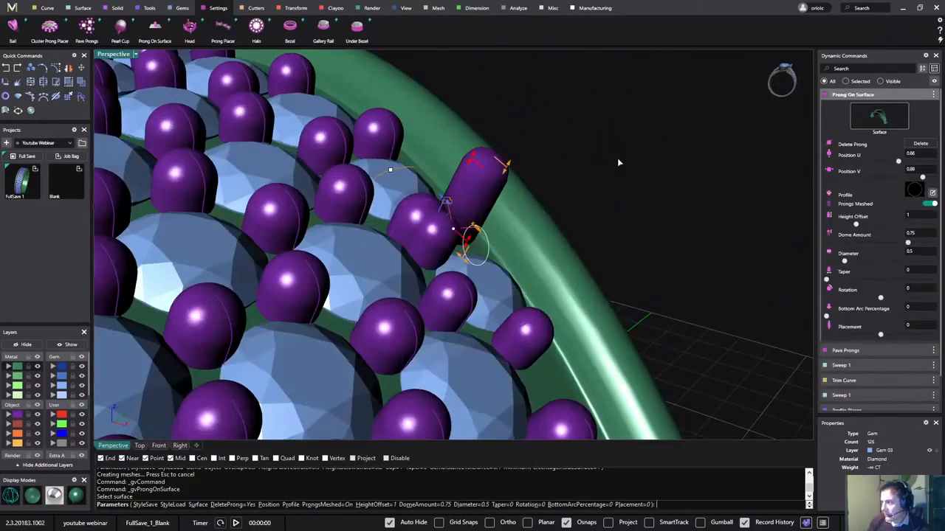
pyautogui.moveTo(506, 169); pyautogui.dragTo(480, 202)
pyautogui.moveTo(567, 179); pyautogui.dragTo(499, 241, button='right')
pyautogui.keyDown('shift'); pyautogui.moveTo(739, 252); pyautogui.dragTo(674, 244, button='right'); pyautogui.keyUp('shift')
pyautogui.scroll(-5, 665, 229)
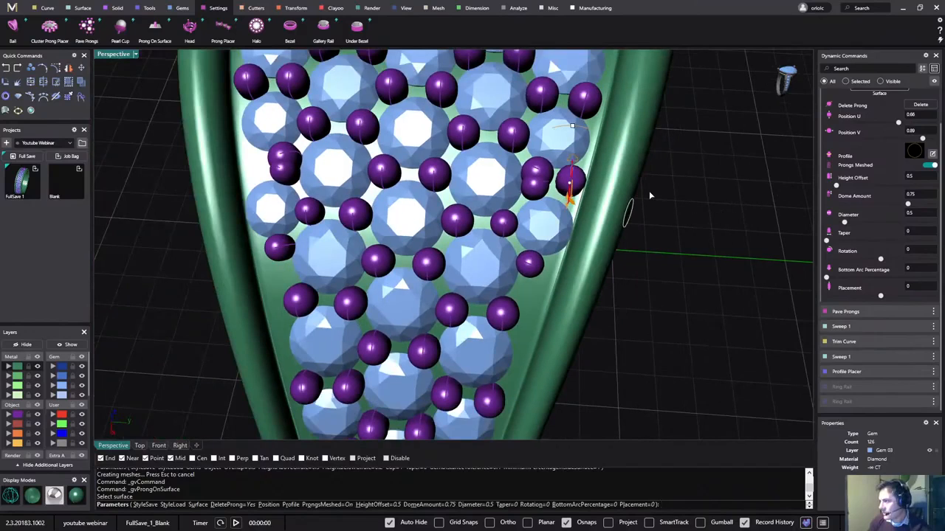
# - Move the new prong closer to the rail, to U 0.66 and V 0.91, and reduce its diameter to 0.42 mm
pyautogui.scroll(4, 663, 189)
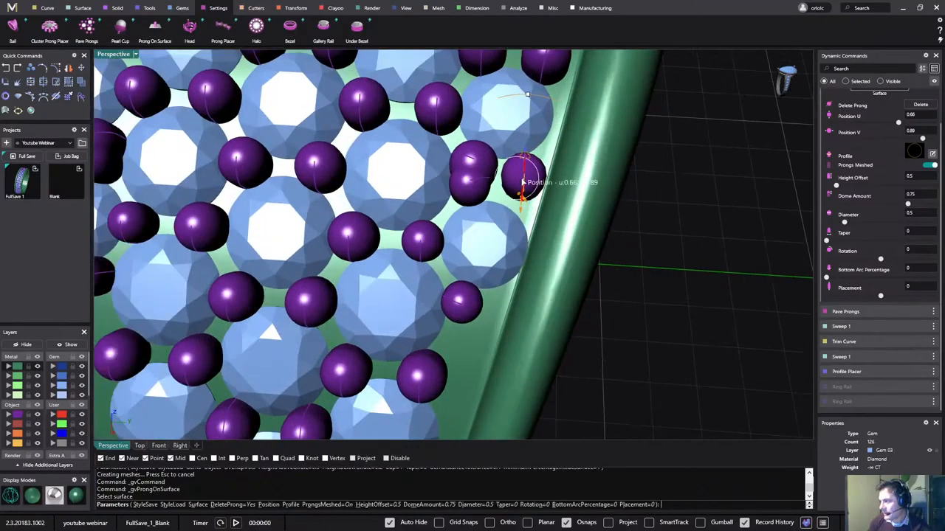
pyautogui.moveTo(522, 182); pyautogui.dragTo(536, 169)
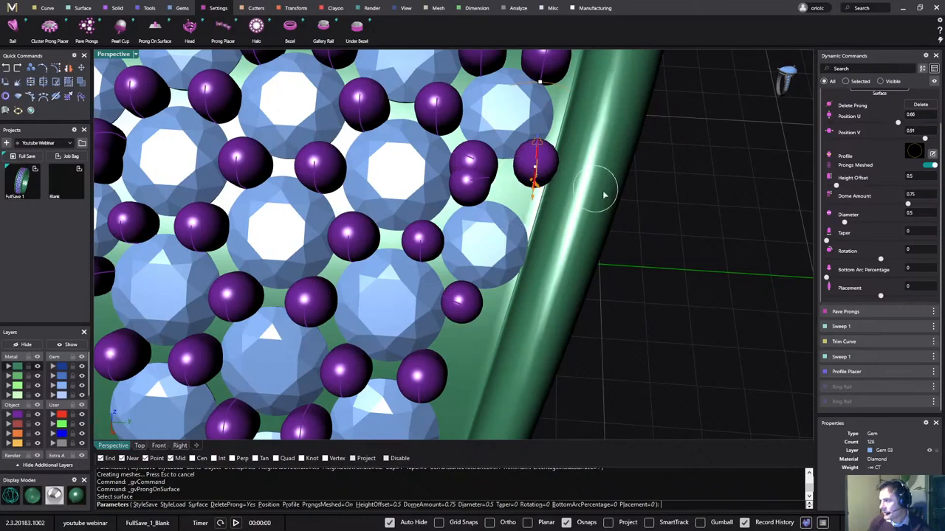
pyautogui.moveTo(603, 195); pyautogui.dragTo(685, 180, button='right')
pyautogui.scroll(4, 502, 174)
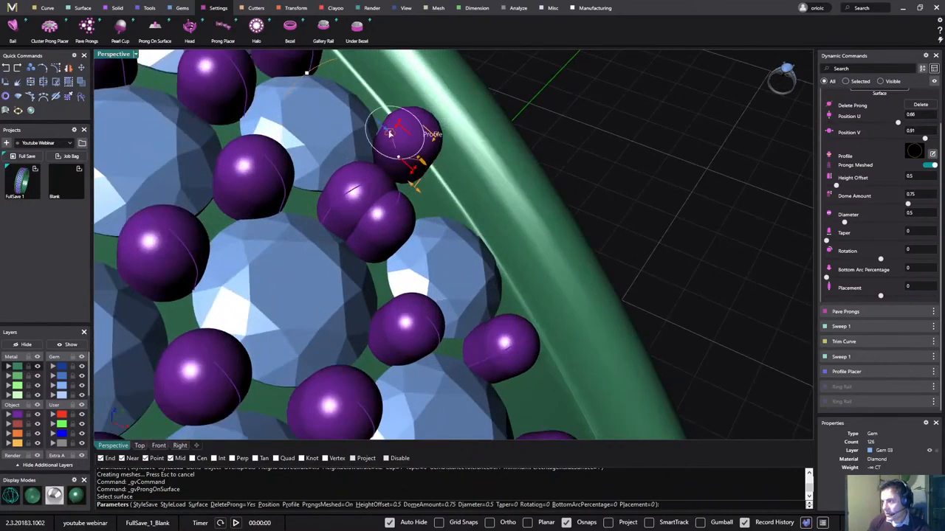
pyautogui.moveTo(381, 127); pyautogui.dragTo(389, 132)
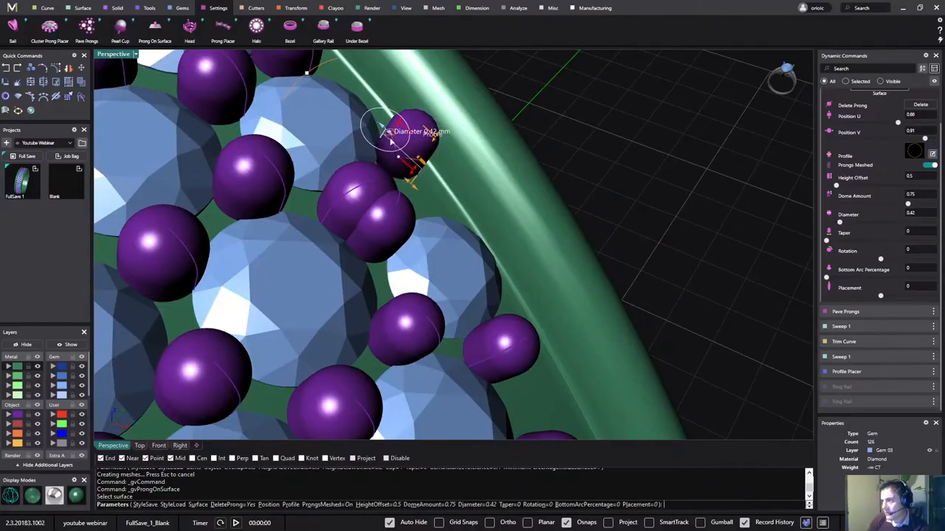
# - Add two more 0.42 mm prongs along the same border, at U 0.67, V 0.91 and about U 0.72, V 0.87
pyautogui.moveTo(390, 132); pyautogui.dragTo(570, 270, button='right')
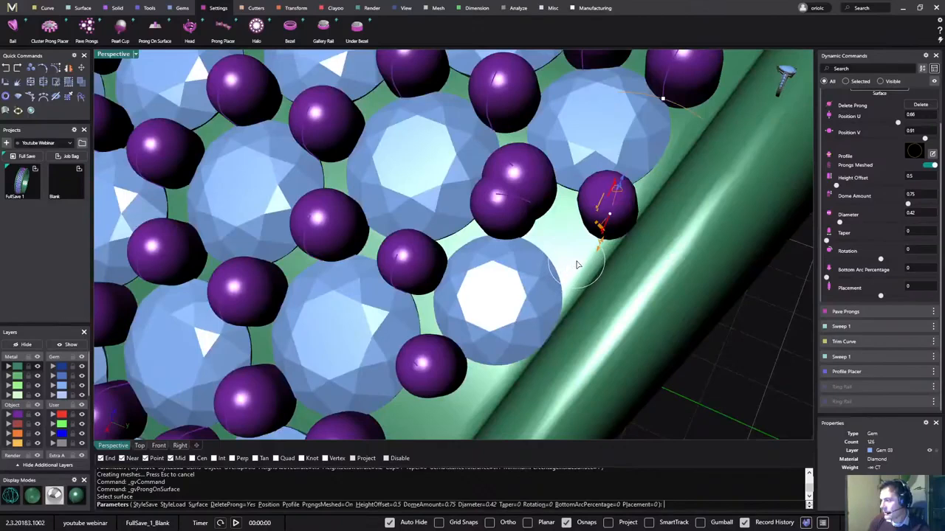
pyautogui.click(577, 263)
pyautogui.scroll(-7, 576, 261)
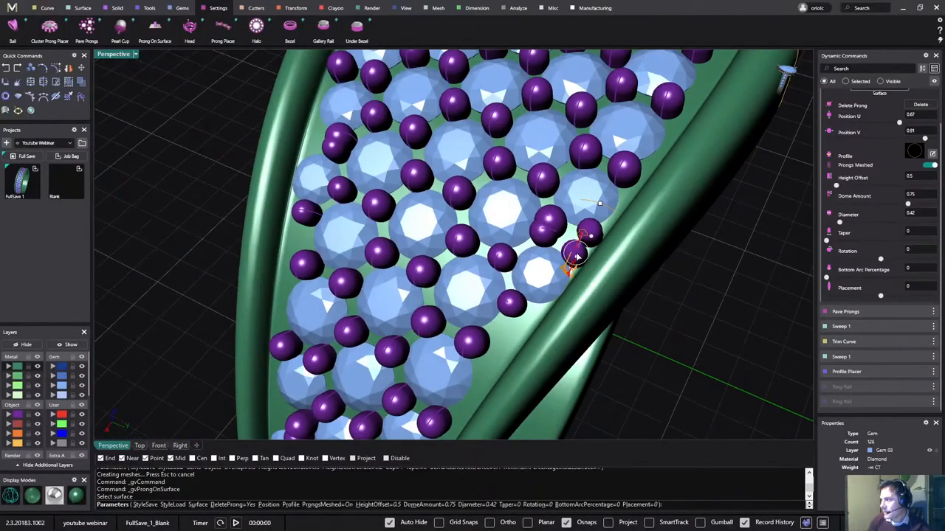
pyautogui.moveTo(581, 263); pyautogui.dragTo(617, 271, button='right')
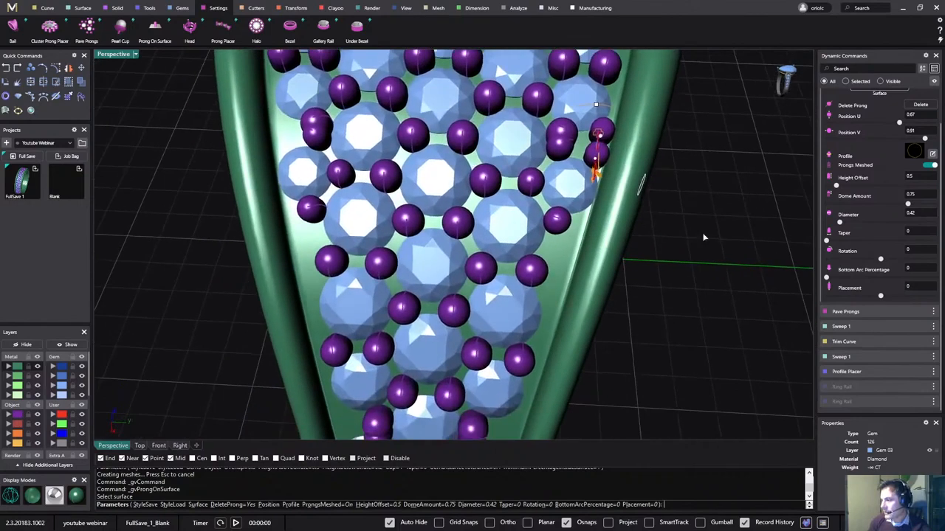
pyautogui.click(562, 257)
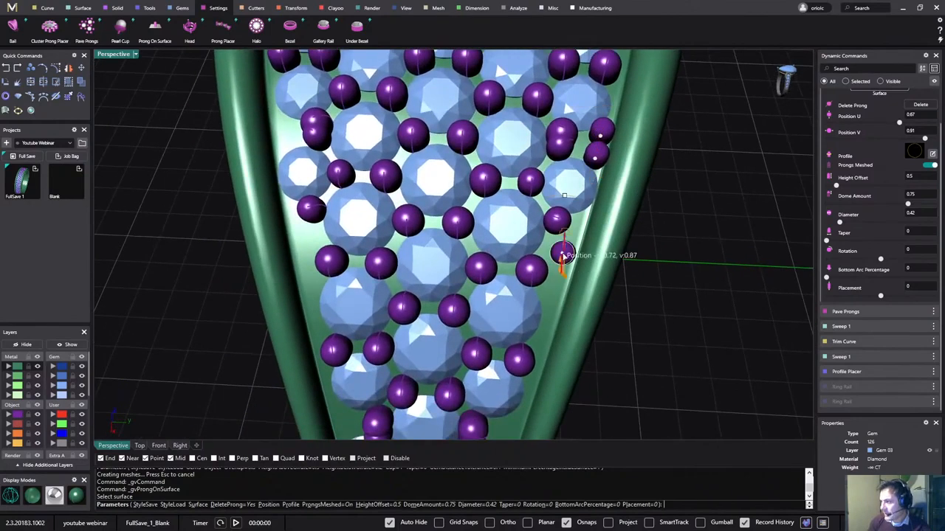
# - Add four more 0.42 mm prongs beside the outer gems further down the same rail, ending at U 0.84, V 0.87
pyautogui.scroll(-6, 642, 290)
pyautogui.scroll(6, 662, 255)
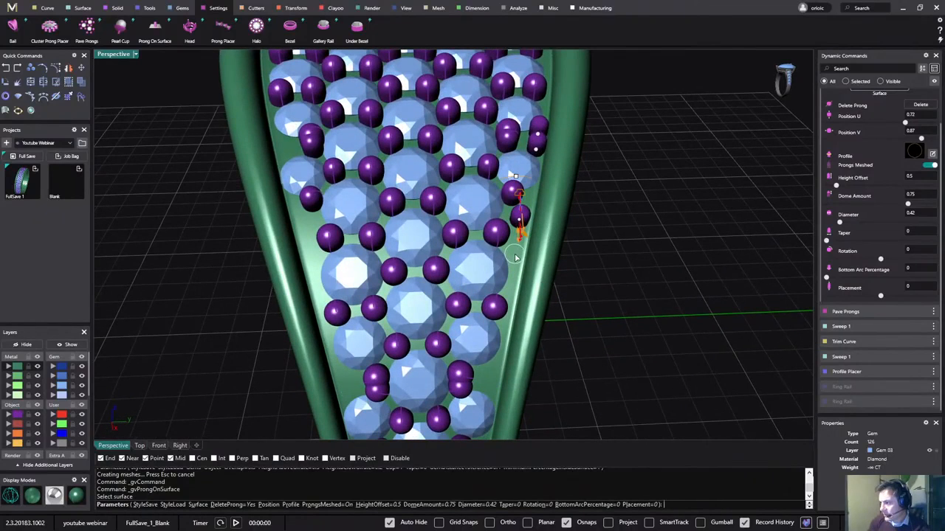
pyautogui.moveTo(517, 257); pyautogui.dragTo(513, 293)
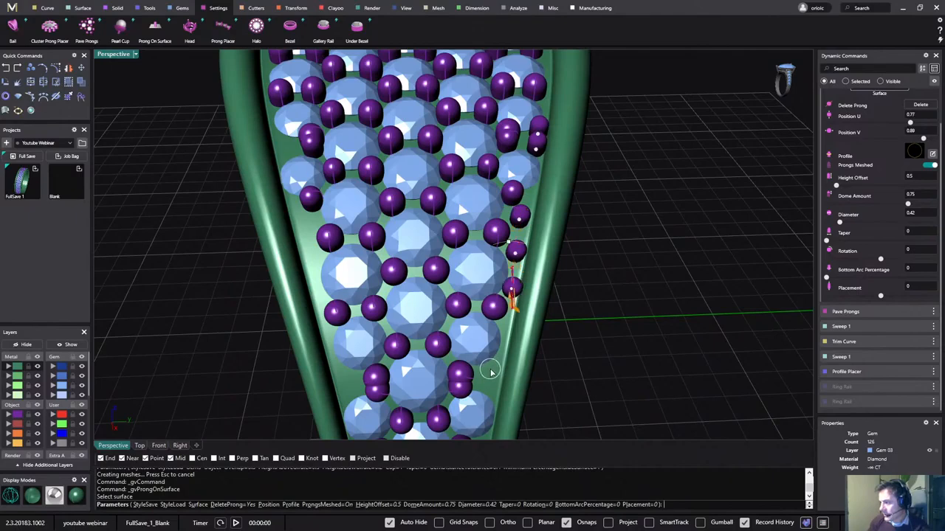
pyautogui.moveTo(491, 372); pyautogui.dragTo(492, 391)
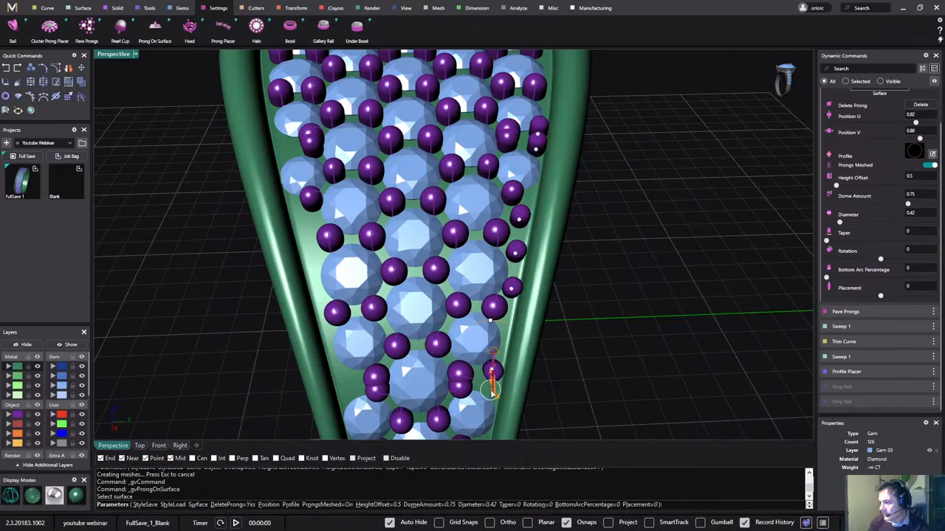
pyautogui.click(492, 393)
# - Add a prong at U 0.89, V 0.82, below the last small border gem where the band narrows
pyautogui.scroll(-5, 561, 403)
pyautogui.keyDown('shift'); pyautogui.moveTo(561, 403); pyautogui.dragTo(606, 251, button='right'); pyautogui.keyUp('shift')
pyautogui.scroll(3, 579, 281)
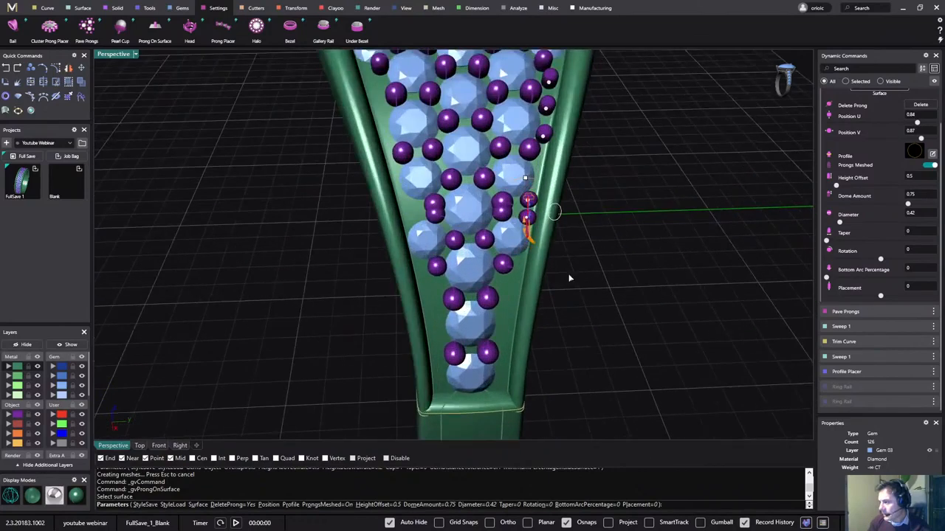
pyautogui.moveTo(558, 285); pyautogui.dragTo(530, 268, button='right')
pyautogui.scroll(4, 526, 274)
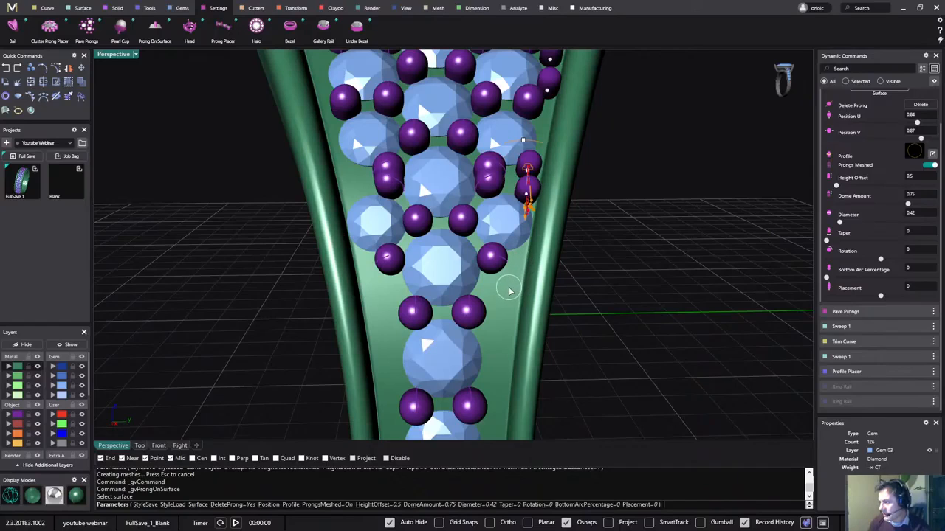
pyautogui.click(505, 294)
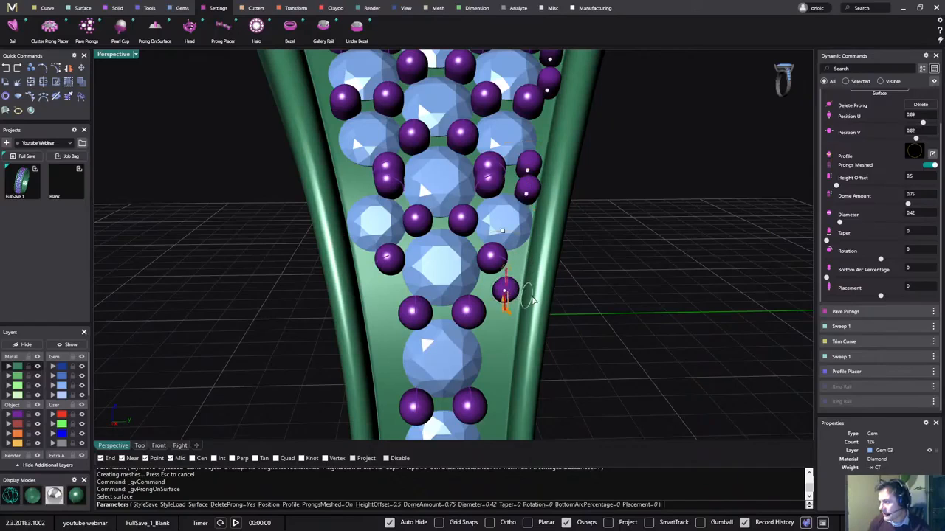
# - Enlarge the diameter of the prong in the narrowing part of the band to 0.5 mm
pyautogui.scroll(4, 530, 292)
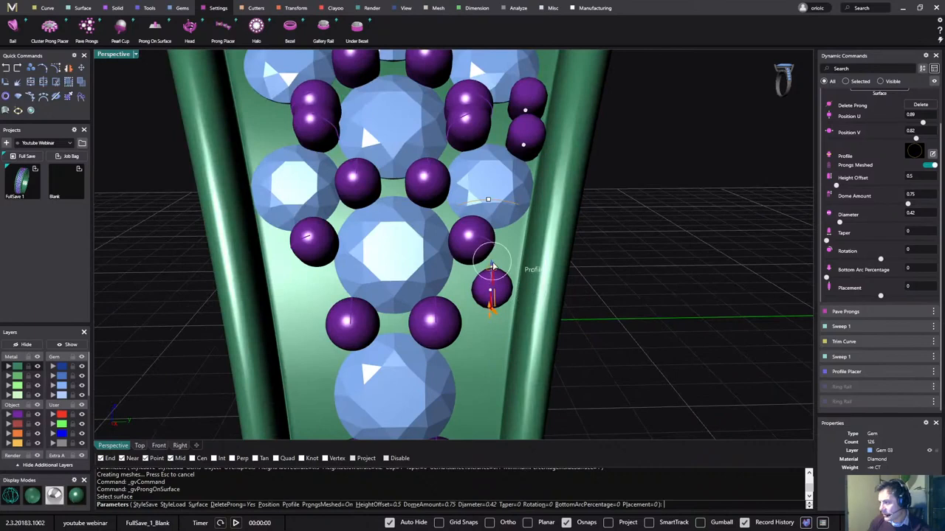
pyautogui.moveTo(559, 282); pyautogui.dragTo(643, 254, button='right')
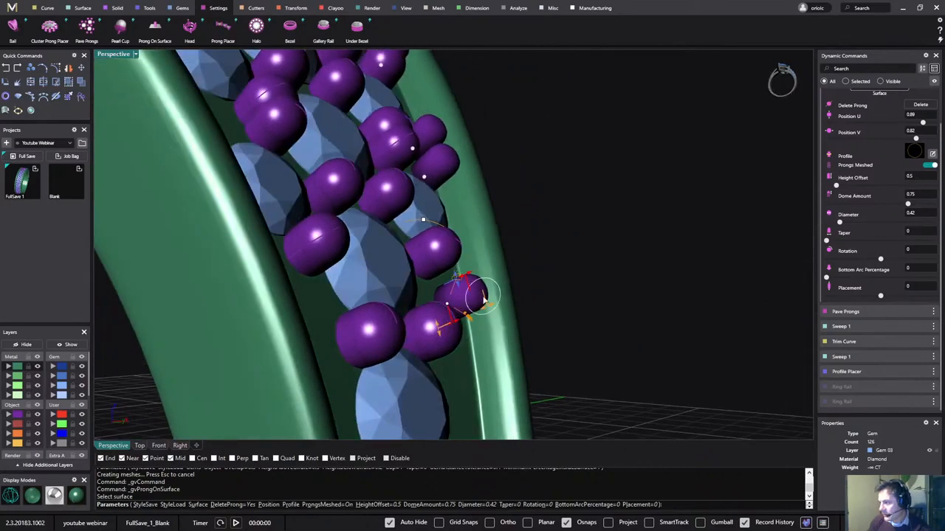
pyautogui.scroll(5, 457, 279)
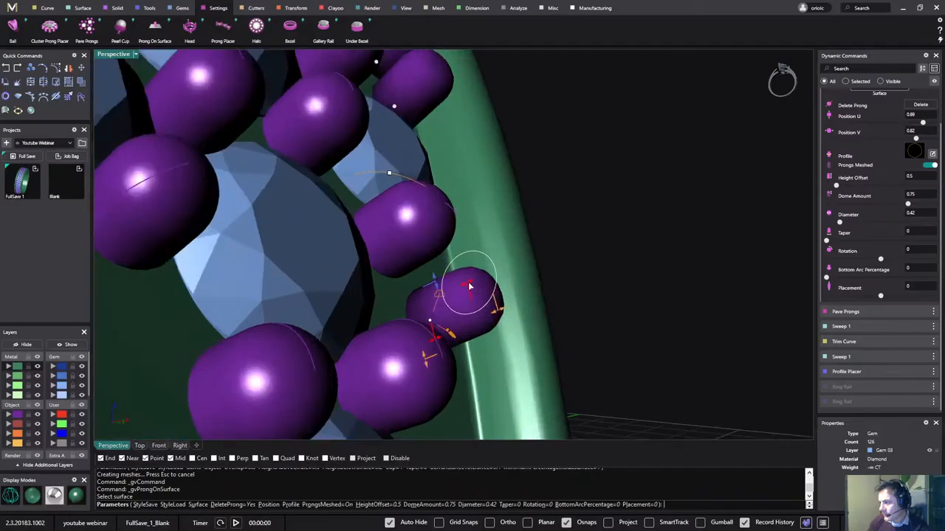
pyautogui.moveTo(415, 283); pyautogui.dragTo(416, 270)
pyautogui.scroll(-6, 586, 255)
pyautogui.moveTo(587, 256); pyautogui.dragTo(650, 249, button='right')
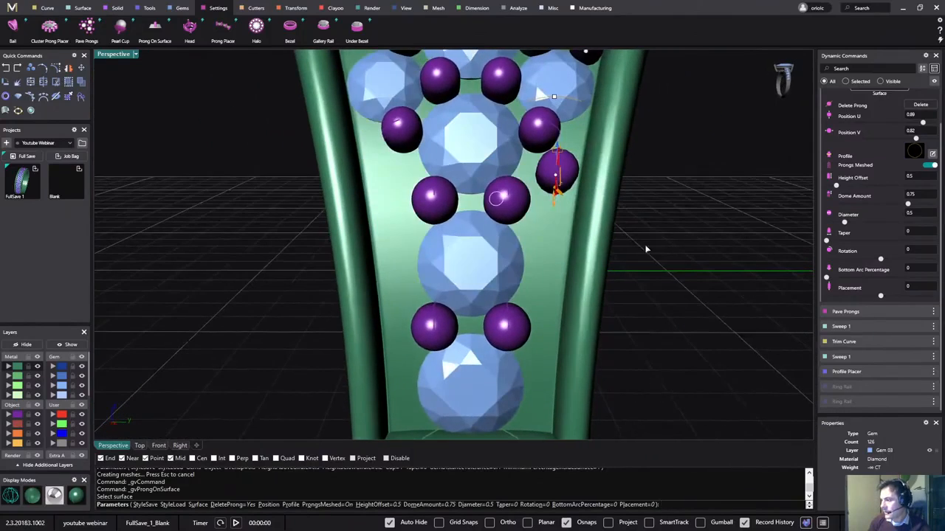
# - Add four more 0.5 mm prongs down the narrowing end of the same border, from U 0.91, V 0.83 to U 0.98, V 0.83
pyautogui.click(551, 234)
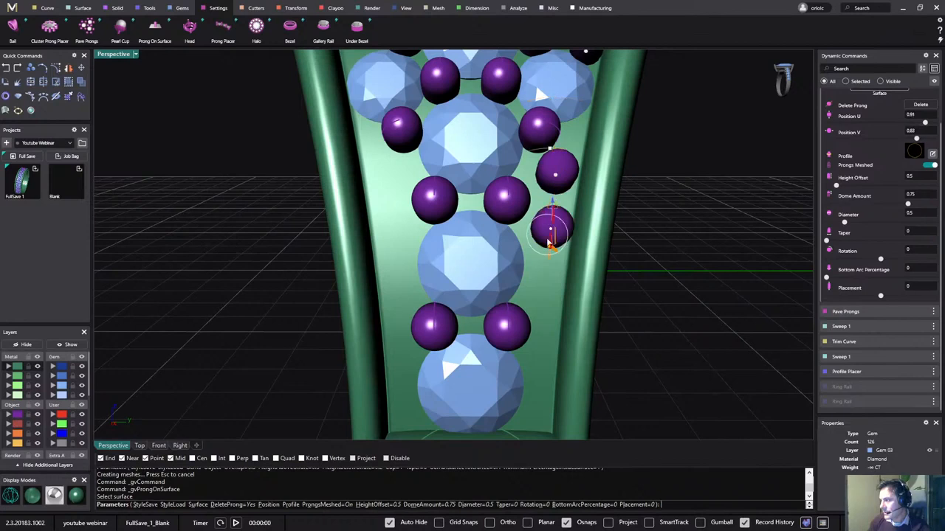
pyautogui.click(547, 288)
pyautogui.scroll(-4, 547, 288)
pyautogui.keyDown('shift'); pyautogui.moveTo(537, 335); pyautogui.dragTo(534, 267, button='right'); pyautogui.keyUp('shift')
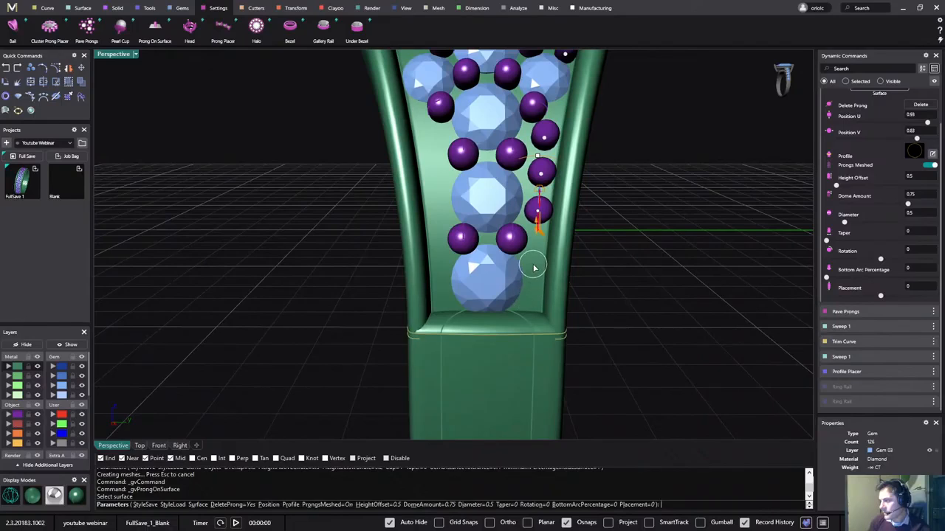
pyautogui.click(533, 265)
pyautogui.click(530, 302)
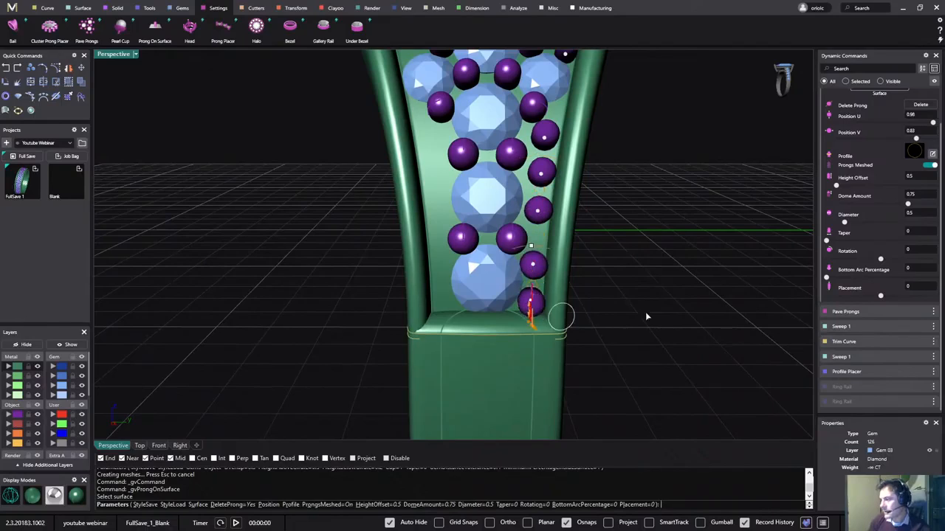
pyautogui.press('Return')
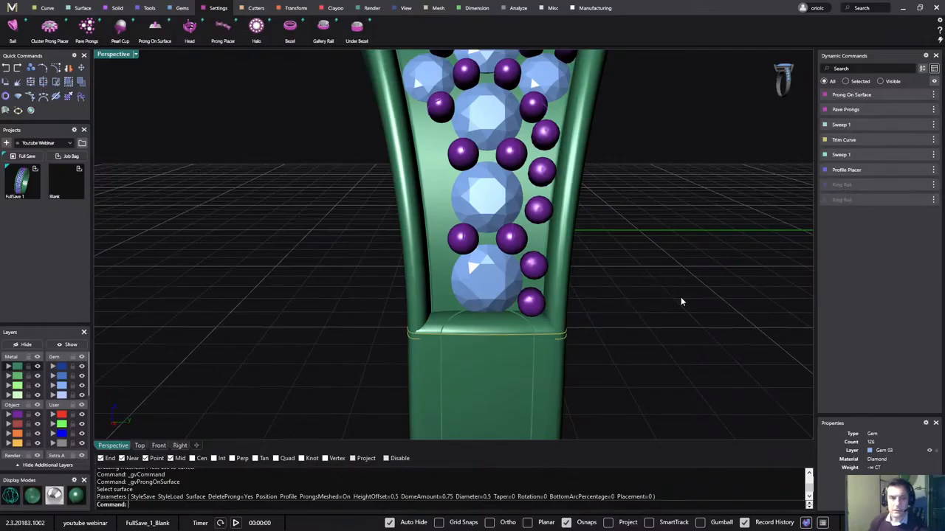
# - Edit the Prong On Surface command to add two 0.5 mm prongs at the band's widest part, at U 0.51, V 0.9 and U 0.54, V 0.9
pyautogui.scroll(3, 688, 249)
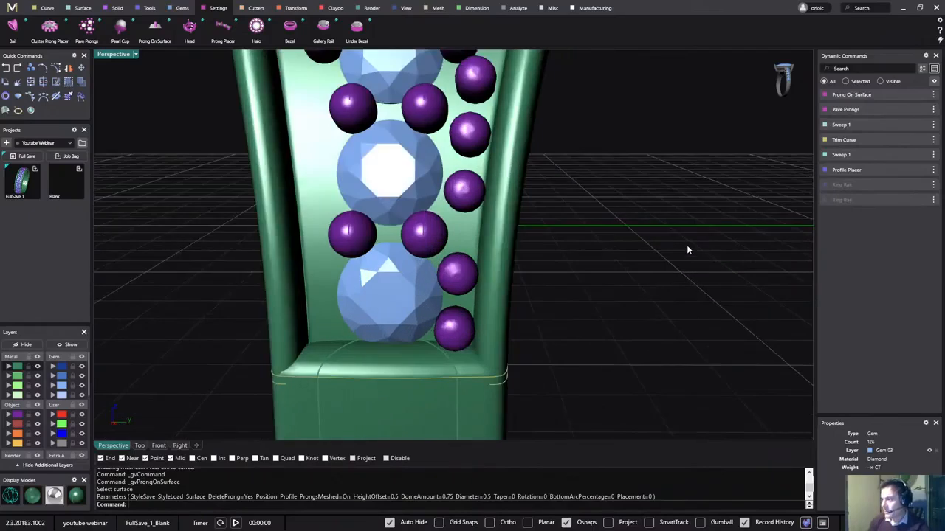
pyautogui.scroll(-8, 688, 246)
pyautogui.moveTo(696, 205); pyautogui.dragTo(681, 245, button='right')
pyautogui.keyDown('shift'); pyautogui.moveTo(680, 246); pyautogui.dragTo(563, 279, button='right'); pyautogui.keyUp('shift')
pyautogui.scroll(-6, 654, 232)
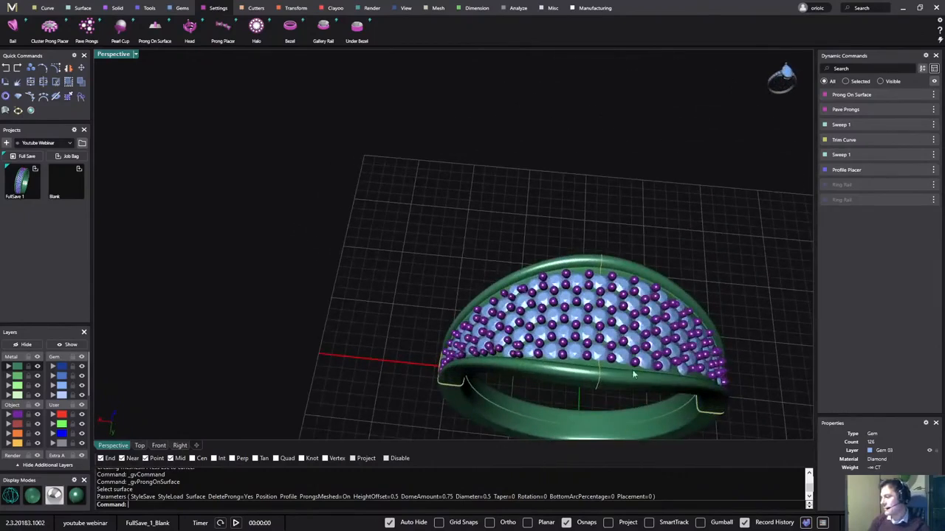
pyautogui.moveTo(623, 278); pyautogui.dragTo(589, 236, button='right')
pyautogui.scroll(3, 600, 214)
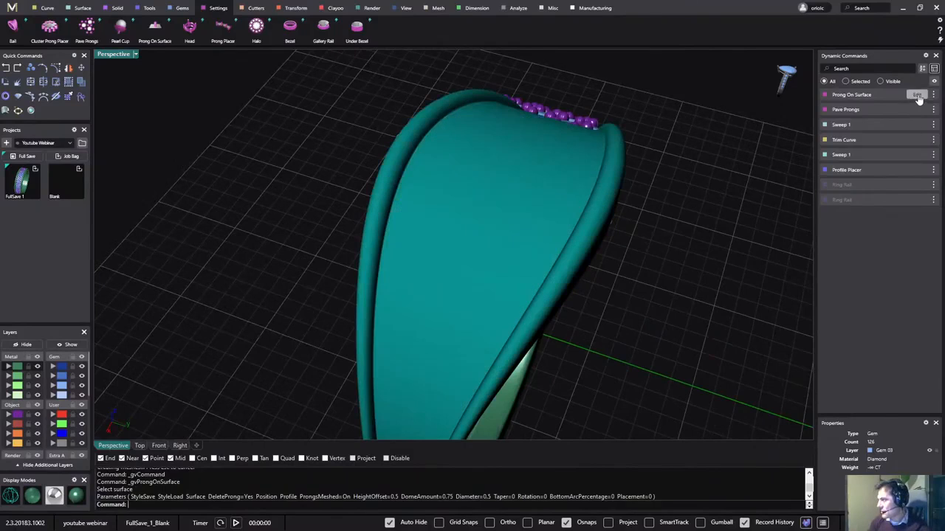
pyautogui.click(917, 96)
pyautogui.scroll(4, 573, 229)
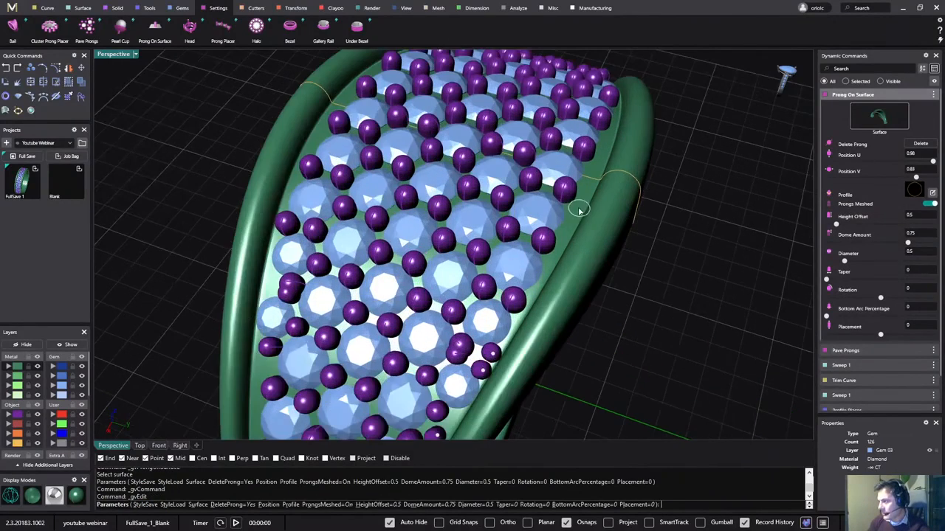
pyautogui.moveTo(580, 210); pyautogui.dragTo(560, 254, button='right')
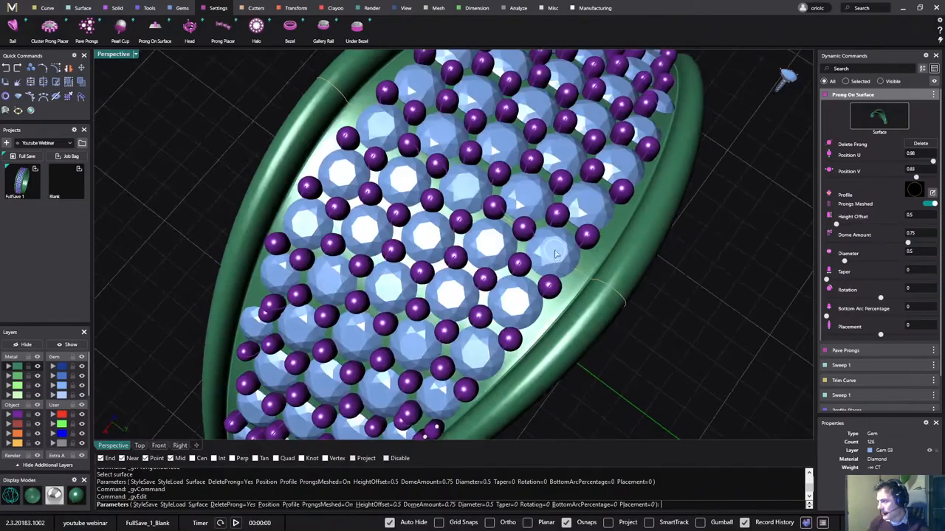
pyautogui.click(575, 282)
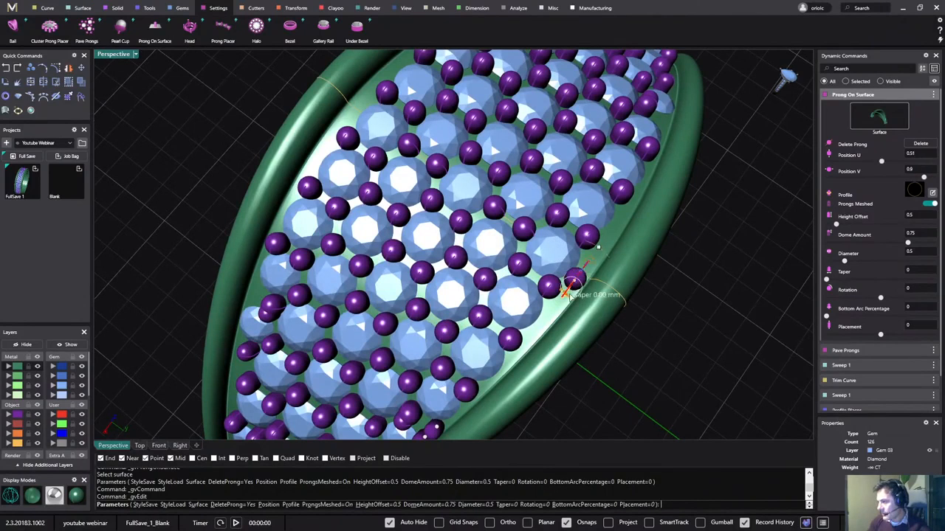
pyautogui.click(549, 318)
pyautogui.moveTo(591, 333); pyautogui.dragTo(732, 310, button='right')
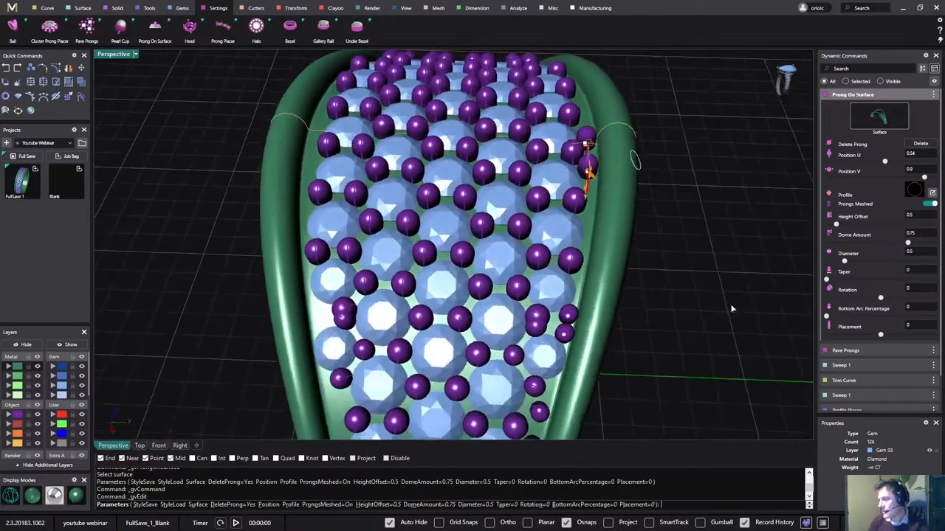
pyautogui.rightClick(731, 309)
# - Mirror the manually placed border prongs across both X and Y with the Multi option enabled
pyautogui.scroll(-4, 732, 306)
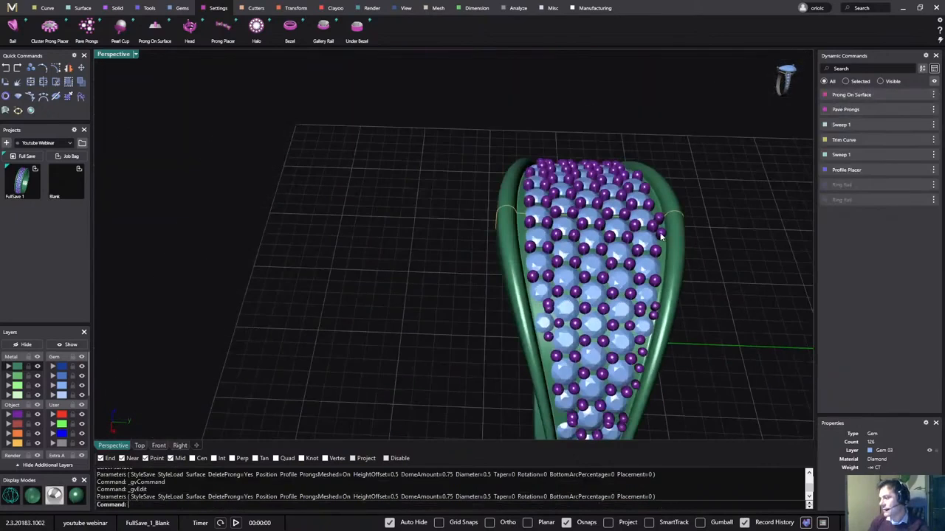
pyautogui.click(661, 236)
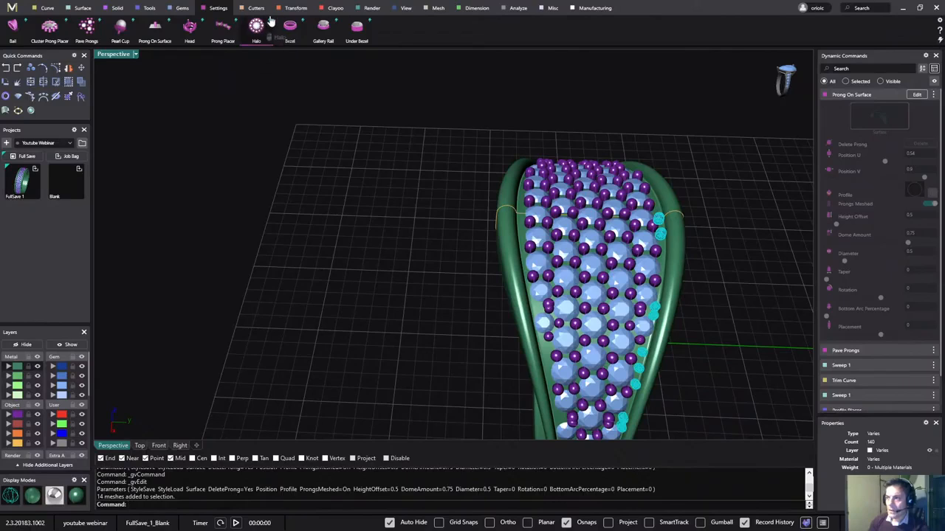
pyautogui.click(296, 8)
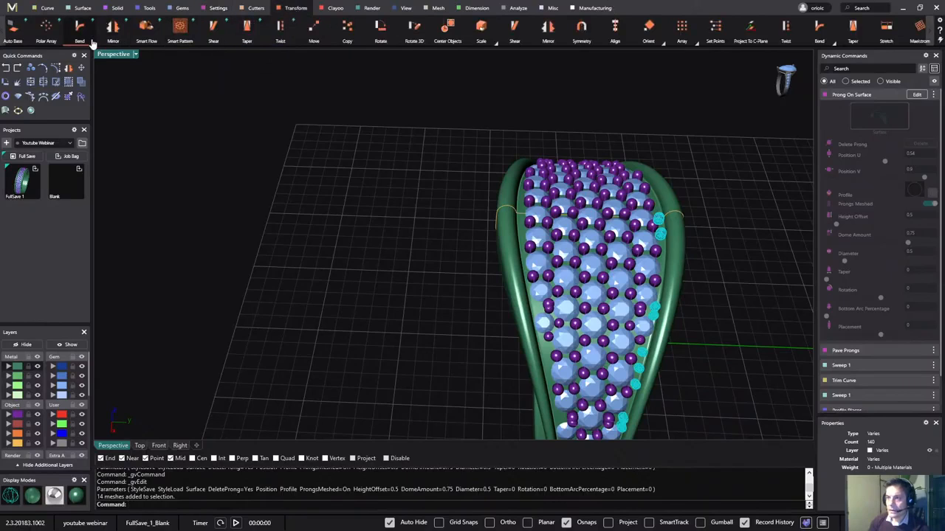
pyautogui.click(112, 29)
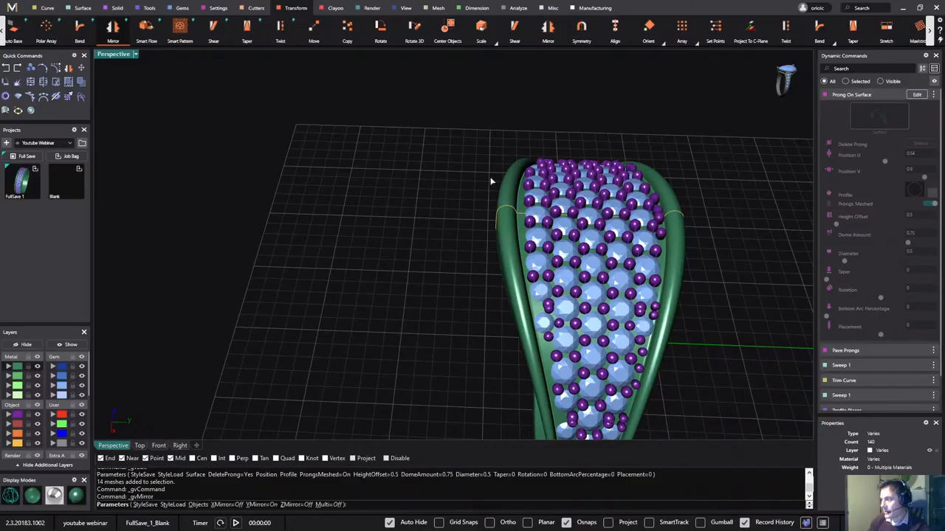
pyautogui.click(929, 143)
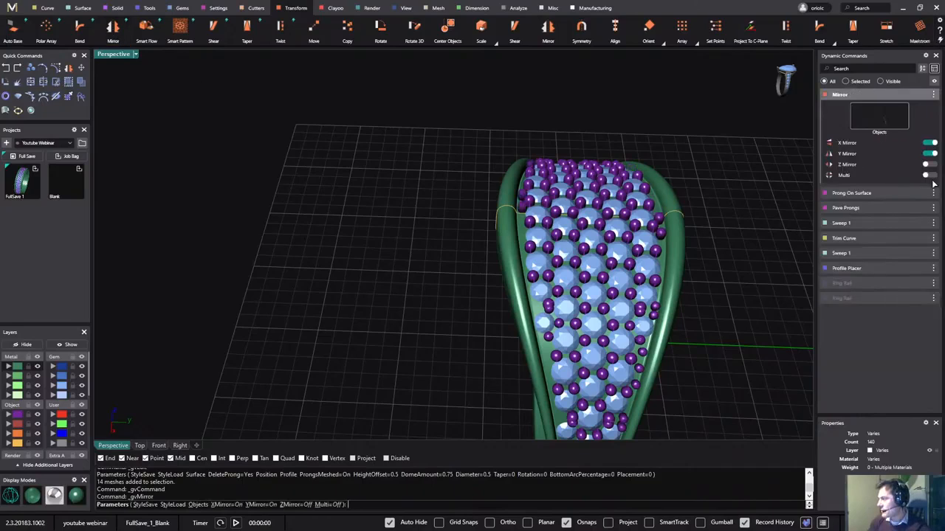
pyautogui.click(928, 176)
pyautogui.rightClick(753, 173)
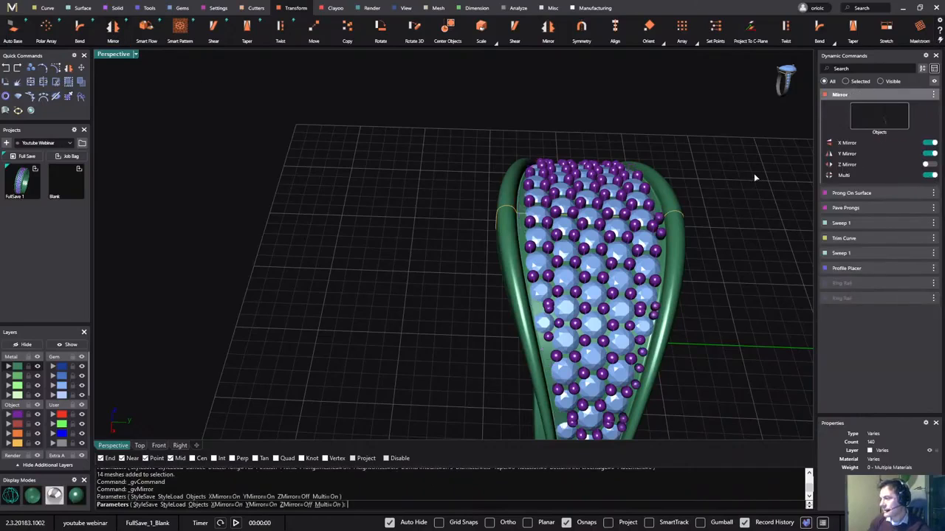
# - Check the mirrored prongs around the band and store the project as a new full save, FullSave 2
pyautogui.moveTo(755, 176); pyautogui.dragTo(533, 151, button='right')
pyautogui.moveTo(651, 172); pyautogui.dragTo(639, 211, button='right')
pyautogui.moveTo(260, 253); pyautogui.dragTo(419, 259, button='right')
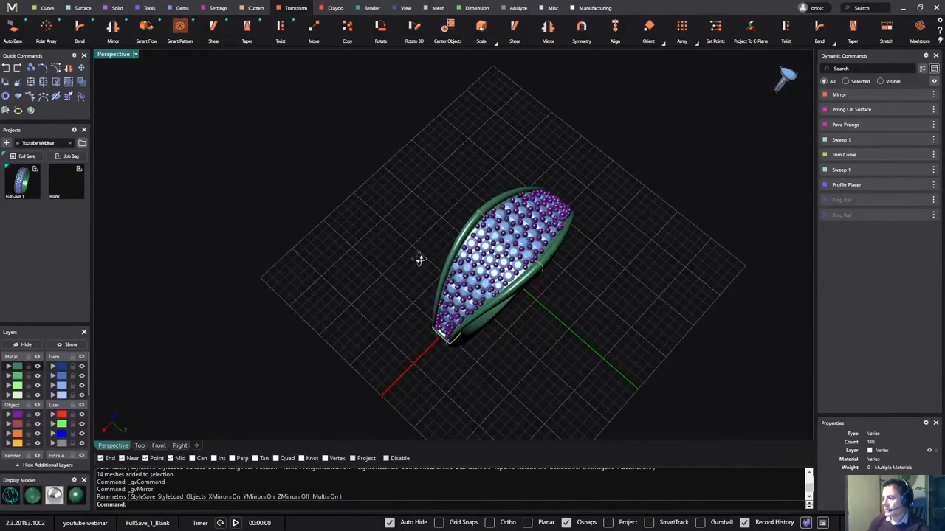
pyautogui.scroll(2, 507, 250)
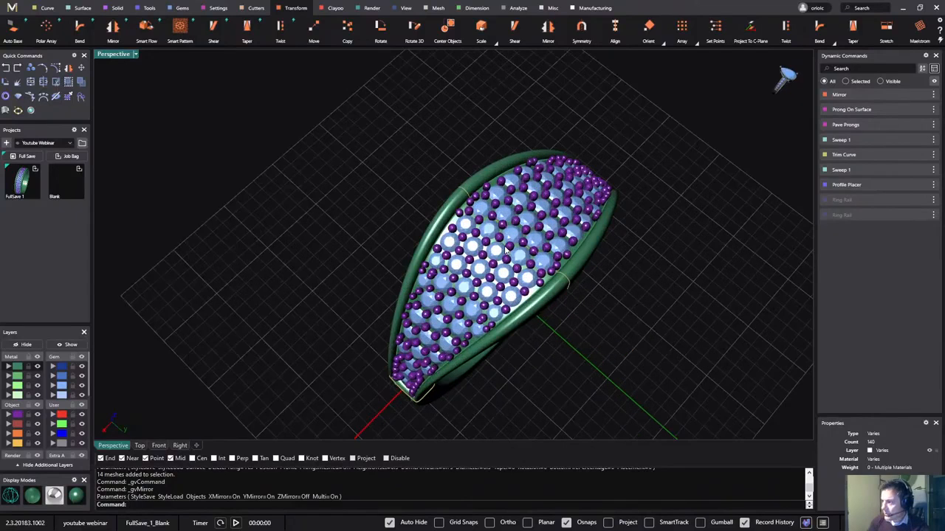
pyautogui.click(29, 158)
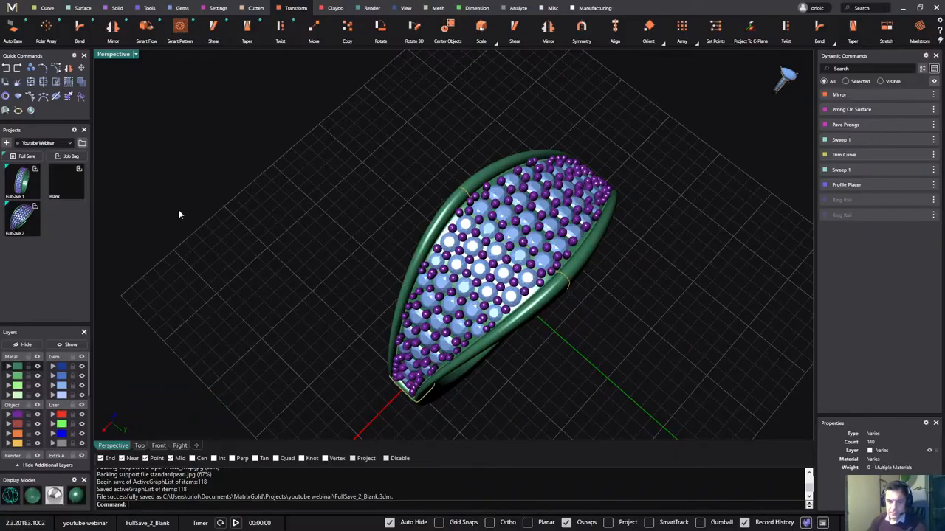
# - Open the Ring Resizer, select the whole ring with its gems and prongs, and try to assign it as the ring model
pyautogui.moveTo(179, 213); pyautogui.dragTo(187, 240, button='right')
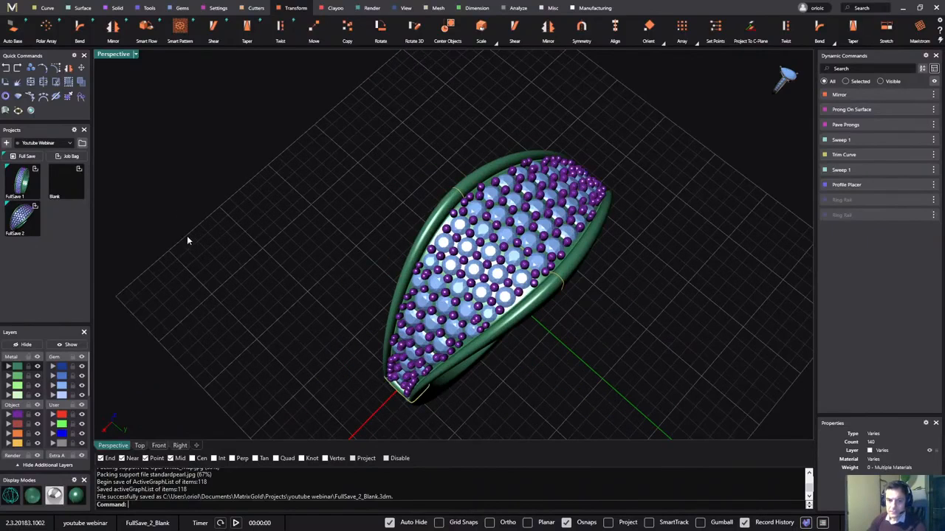
pyautogui.moveTo(253, 258); pyautogui.dragTo(553, 246, button='right')
pyautogui.moveTo(605, 261); pyautogui.dragTo(622, 278, button='right')
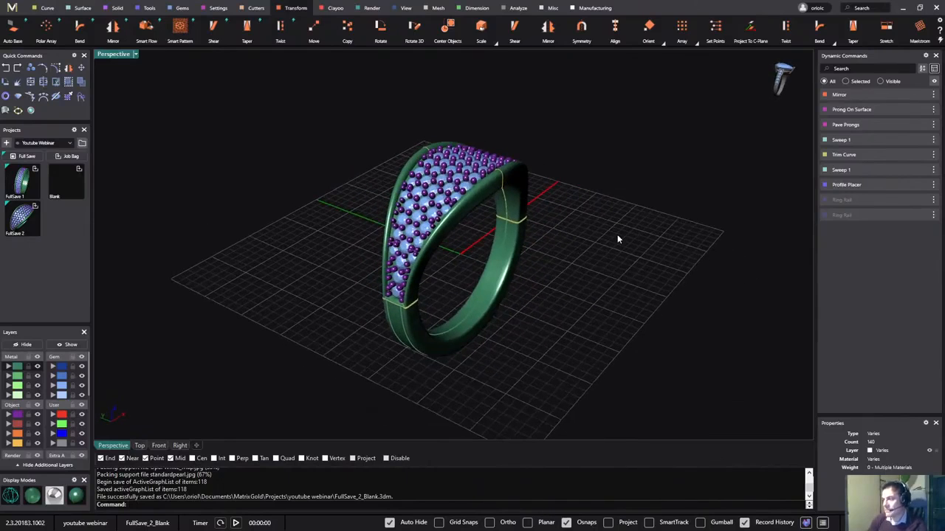
pyautogui.moveTo(624, 219)
pyautogui.mouseDown(button='right')
pyautogui.moveTo(645, 228)
pyautogui.moveTo(639, 263)
pyautogui.moveTo(602, 295)
pyautogui.moveTo(572, 295)
pyautogui.moveTo(637, 265)
pyautogui.moveTo(667, 225)
pyautogui.moveTo(639, 219)
pyautogui.moveTo(652, 199)
pyautogui.moveTo(624, 213)
pyautogui.mouseUp(button='right')
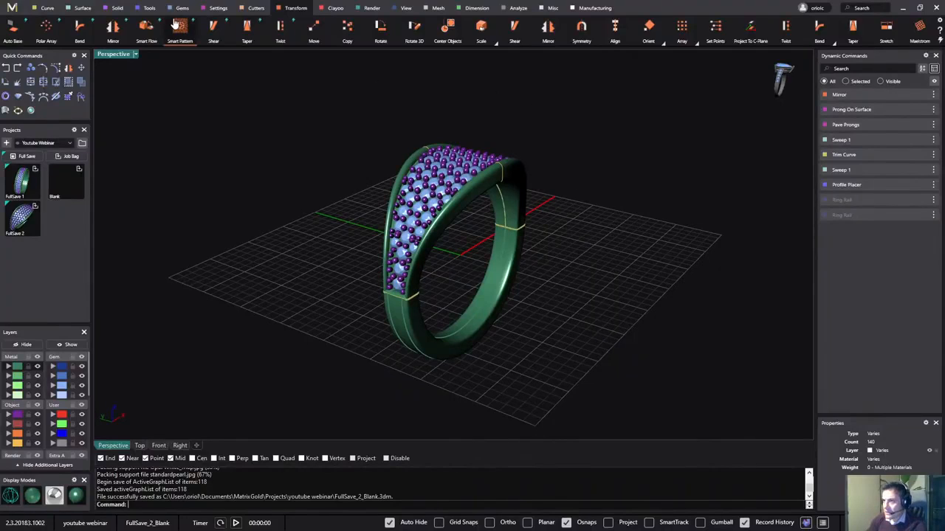
pyautogui.click(149, 9)
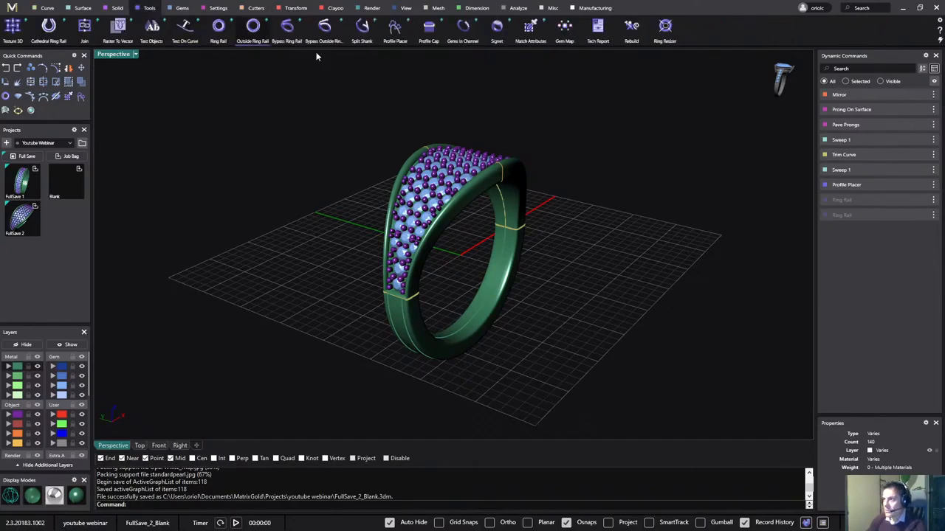
pyautogui.click(665, 30)
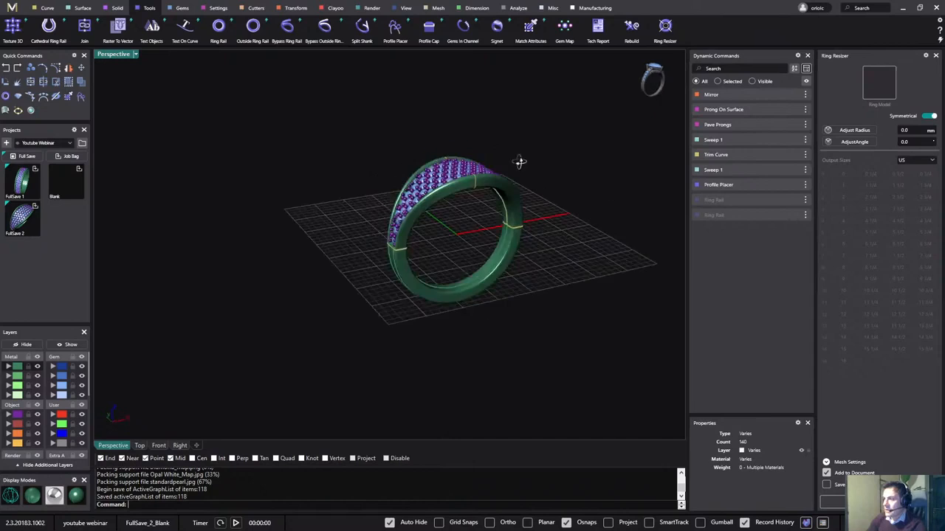
pyautogui.moveTo(339, 124); pyautogui.dragTo(561, 338)
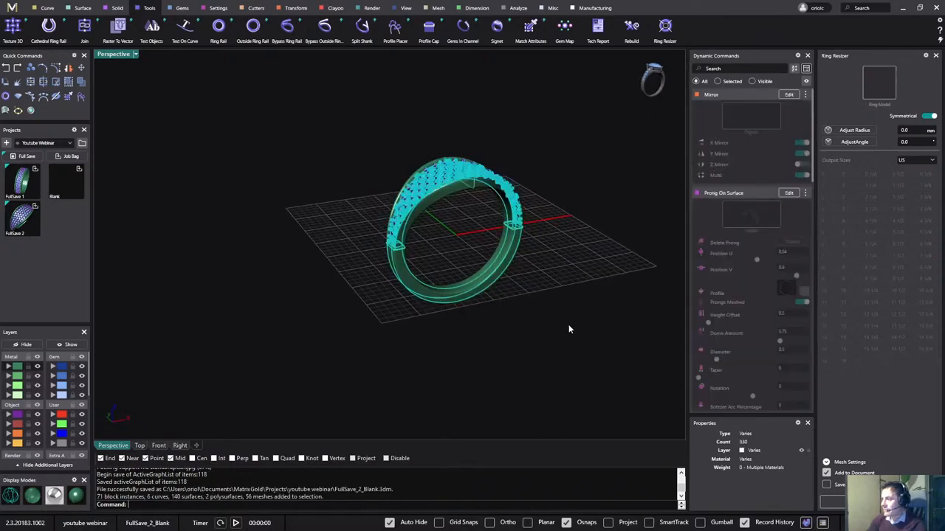
pyautogui.click(875, 80)
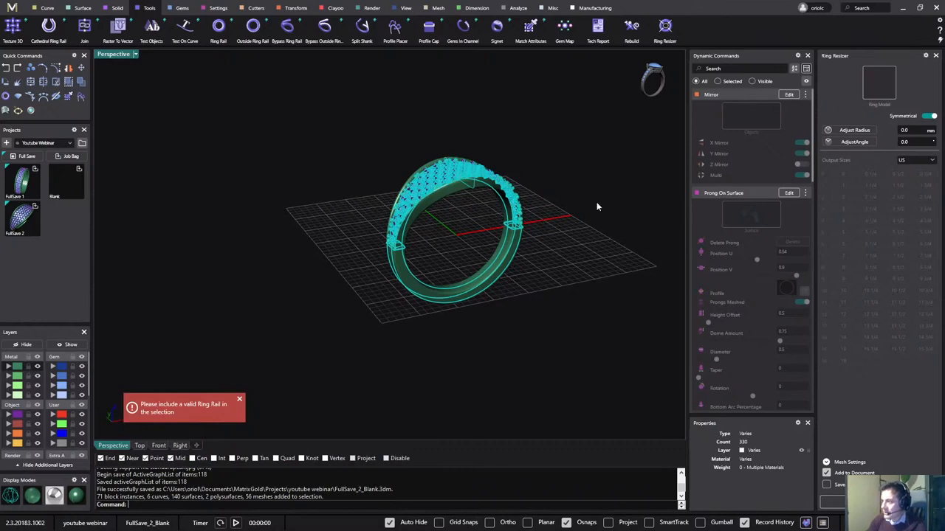
# - Collapse the newest commands in the dynamic history and show the first-listed of the two hidden Ring Rails
pyautogui.click(744, 96)
pyautogui.click(754, 110)
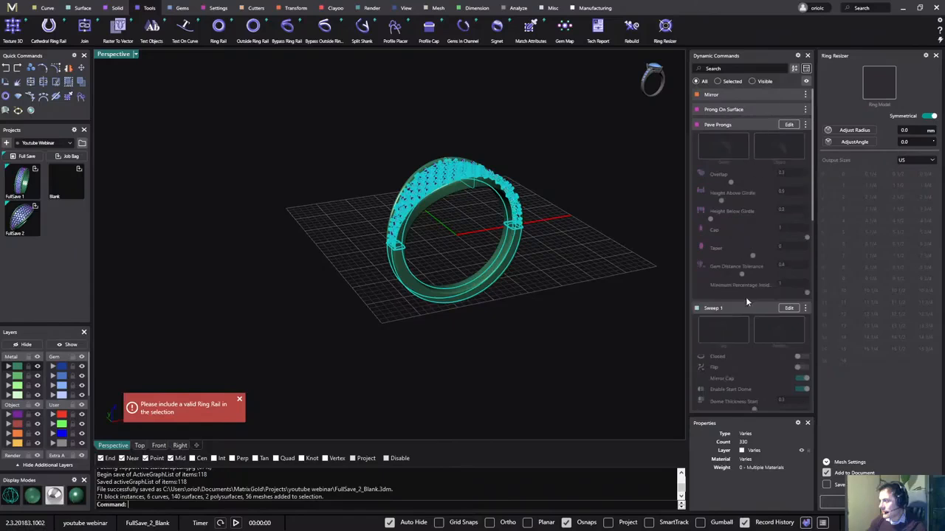
pyautogui.click(749, 126)
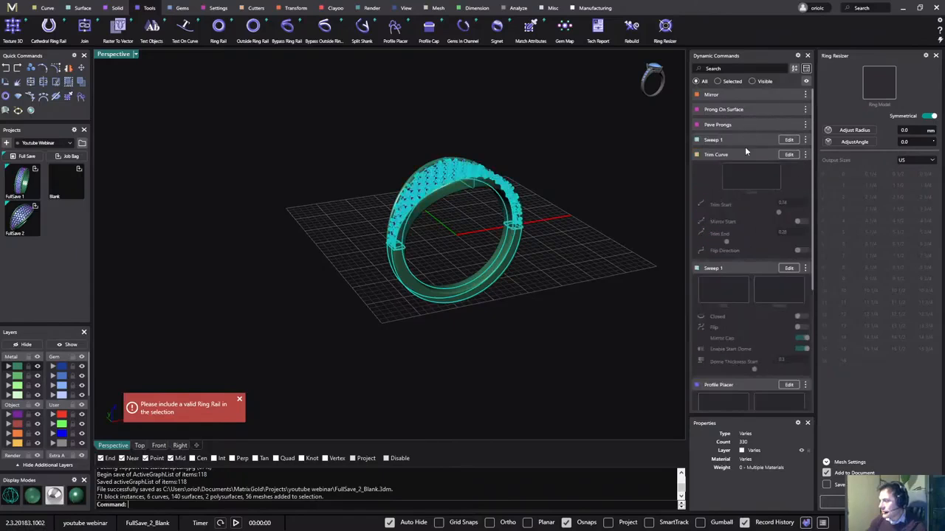
pyautogui.scroll(-2, 754, 336)
pyautogui.scroll(-3, 755, 337)
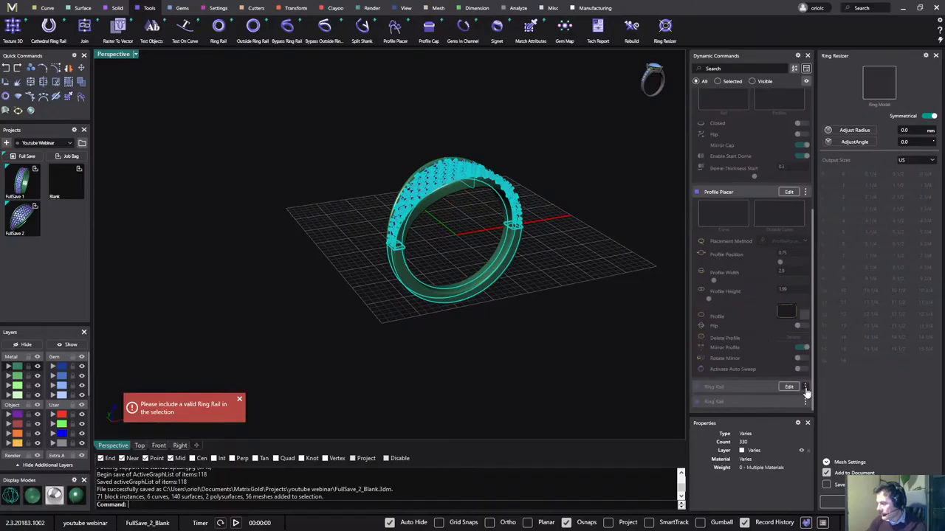
pyautogui.click(805, 387)
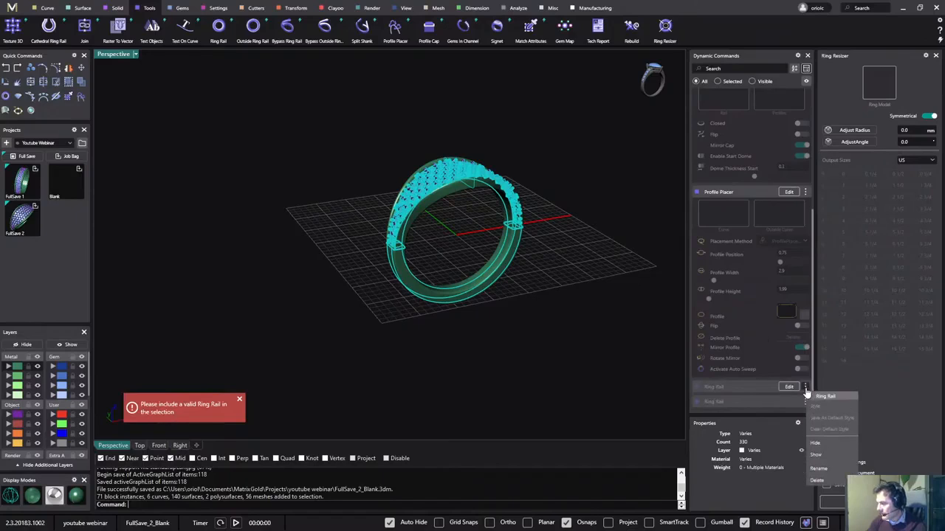
pyautogui.click(815, 457)
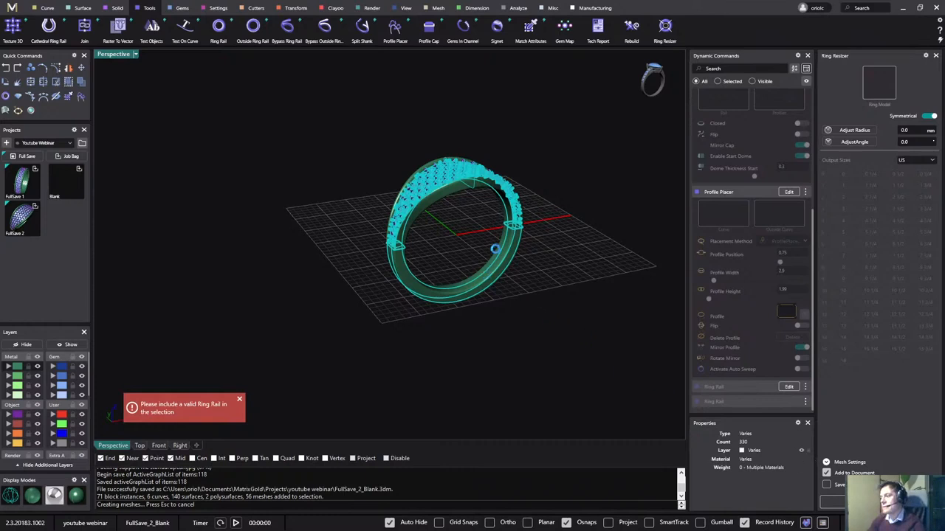
# - Try again to assign the ring model in the Ring Resizer using the current selection
pyautogui.moveTo(519, 257); pyautogui.dragTo(518, 215, button='right')
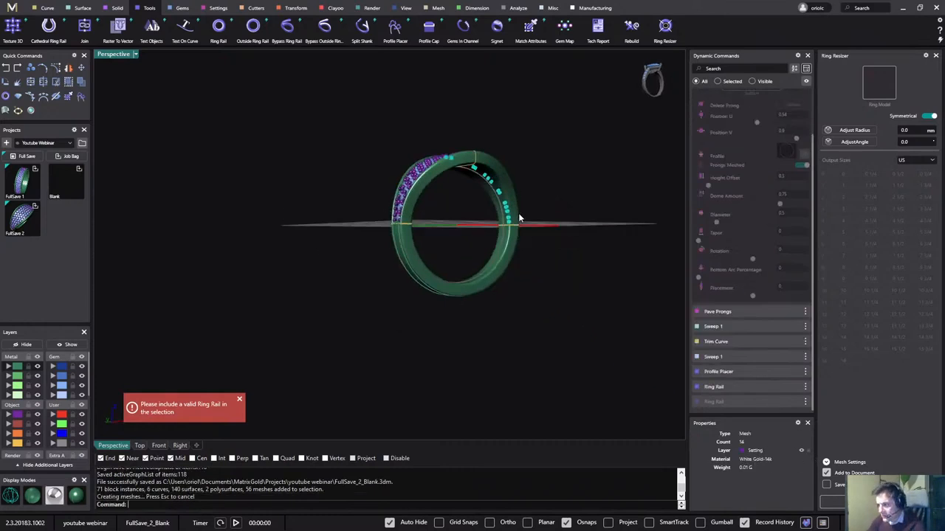
pyautogui.moveTo(607, 256); pyautogui.dragTo(553, 270, button='right')
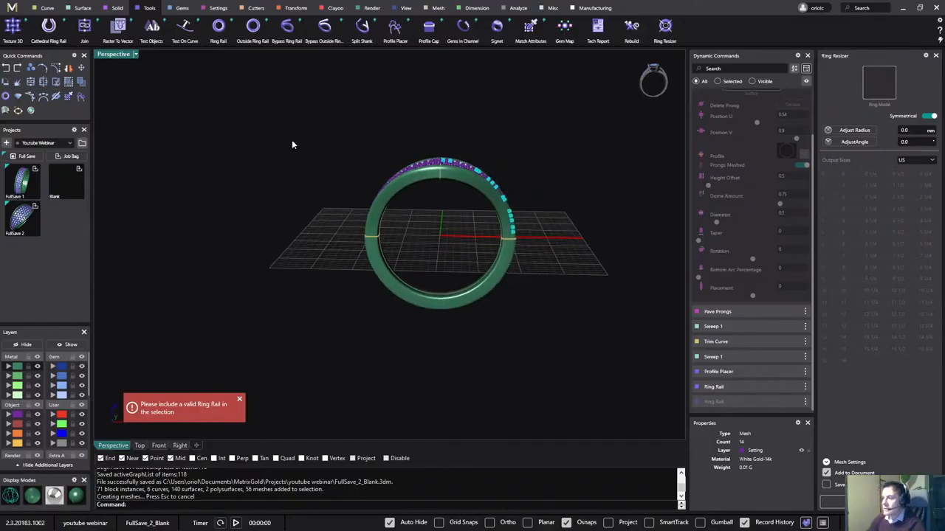
pyautogui.click(881, 90)
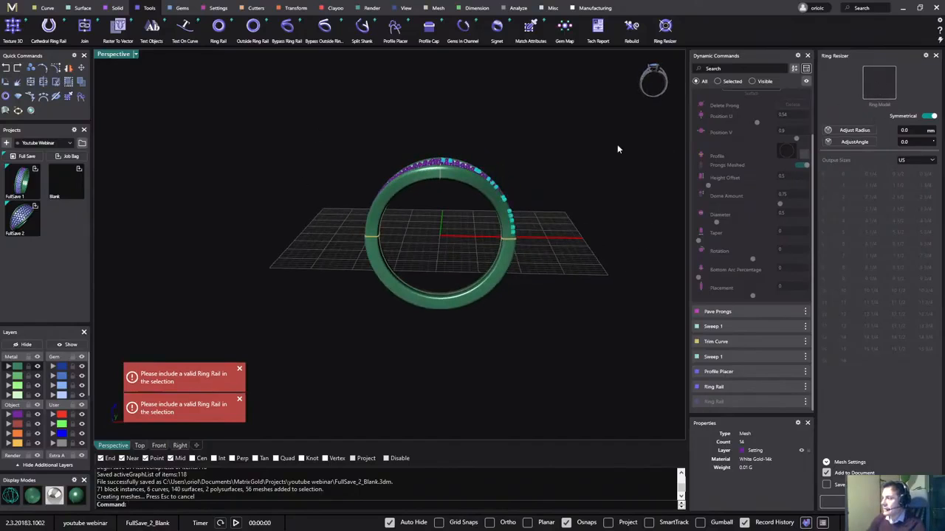
# - Select the whole ring together with its Ring Rail, gems and prongs, and assign it as the ring model for resizing
pyautogui.moveTo(333, 118); pyautogui.dragTo(539, 334)
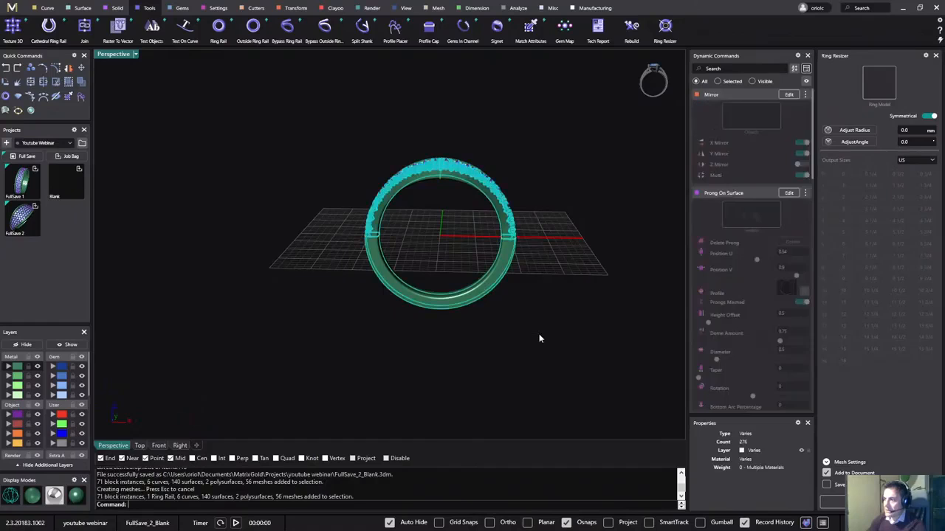
pyautogui.click(879, 85)
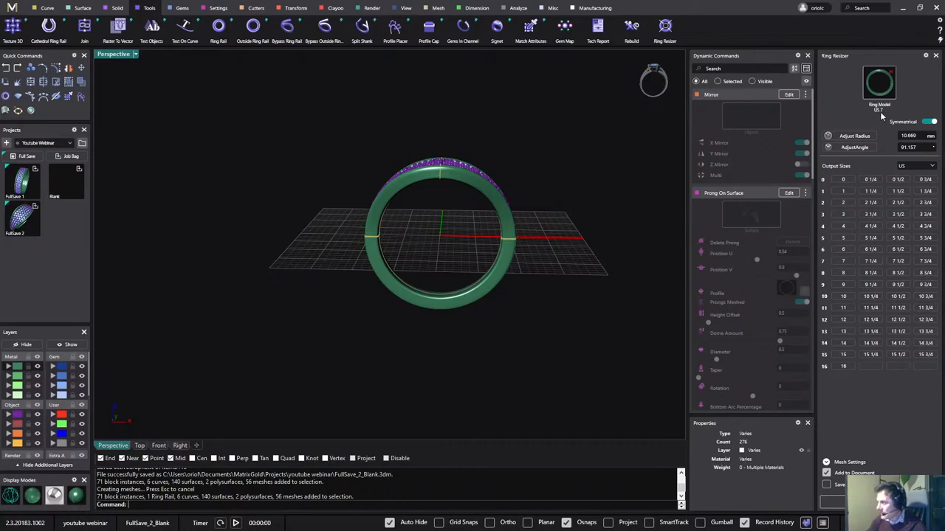
pyautogui.moveTo(506, 267); pyautogui.dragTo(526, 277, button='right')
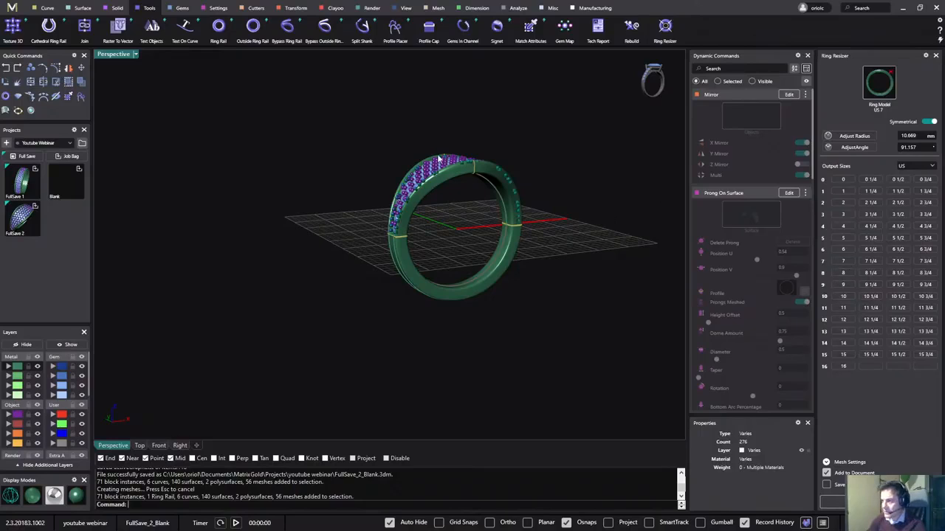
# - In the Front view in wireframe, adjust the resizing angle to about 90.73° so it clears the ends of the gem setting
pyautogui.click(160, 446)
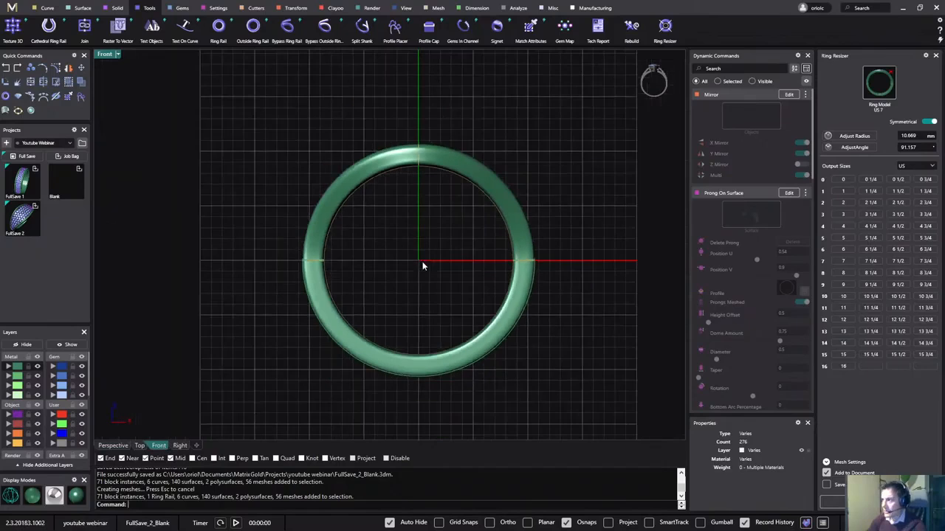
pyautogui.click(12, 494)
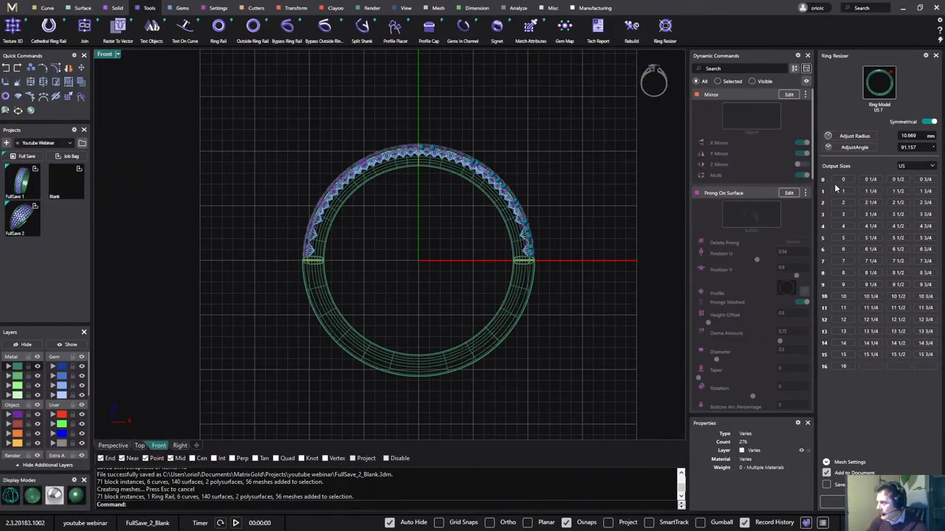
pyautogui.click(854, 148)
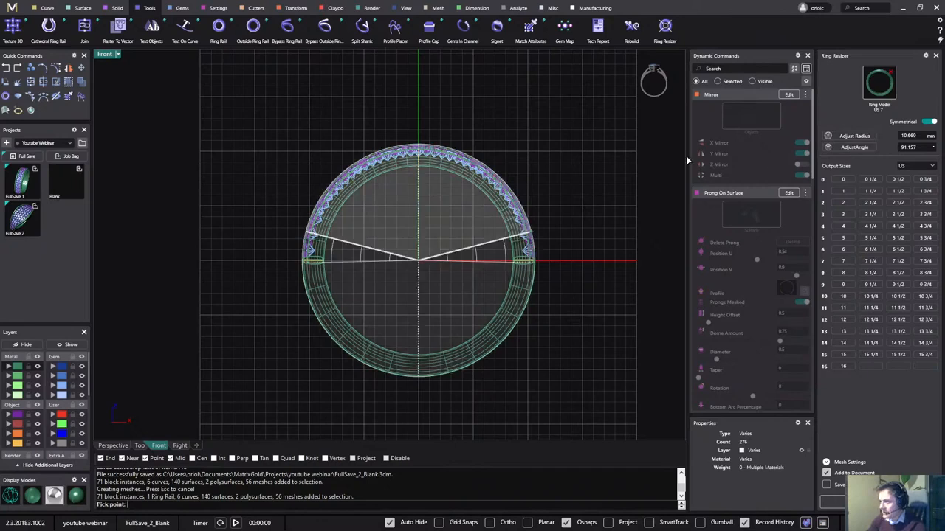
pyautogui.click(550, 262)
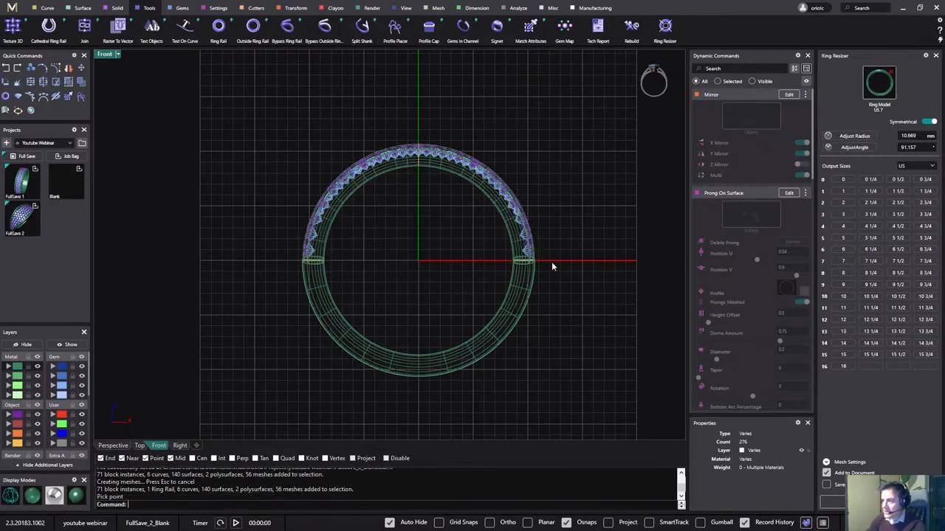
# - Choose every US whole and half output size from 7 1/2 to 12 and generate the resized rings
pyautogui.click(844, 273)
pyautogui.click(844, 285)
pyautogui.click(843, 296)
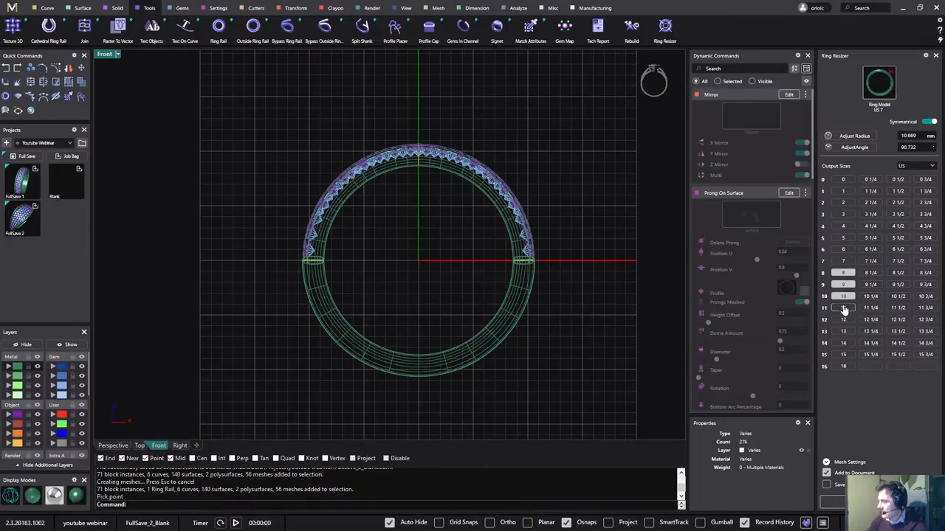
pyautogui.click(844, 308)
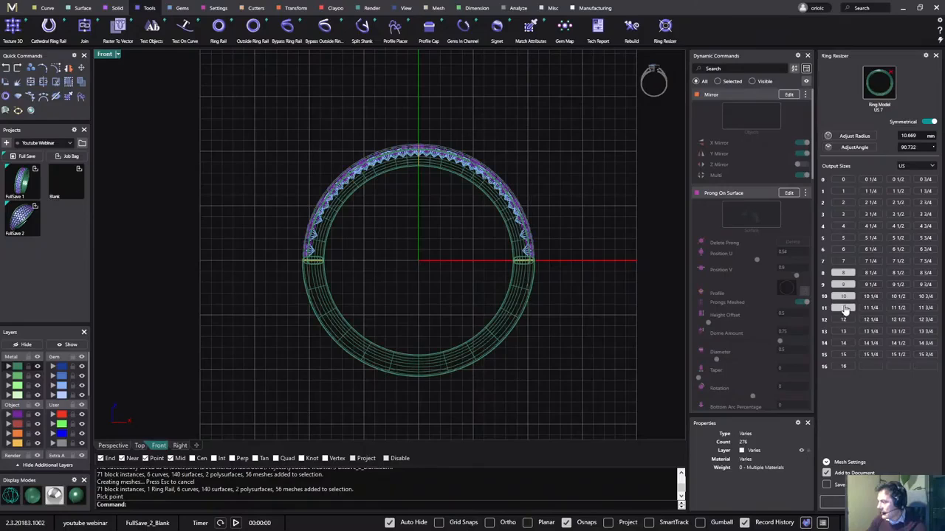
pyautogui.click(898, 273)
pyautogui.click(898, 285)
pyautogui.click(899, 261)
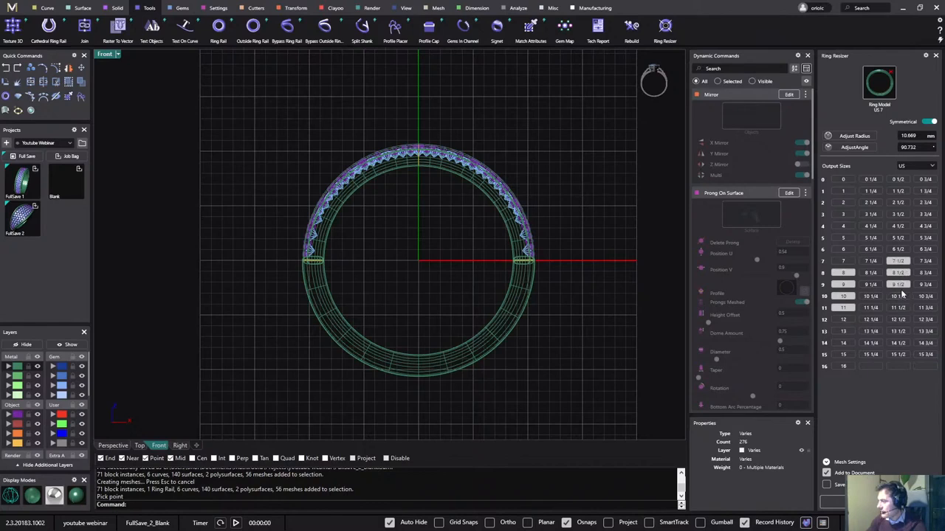
pyautogui.click(898, 296)
pyautogui.click(899, 307)
pyautogui.click(899, 319)
pyautogui.click(843, 319)
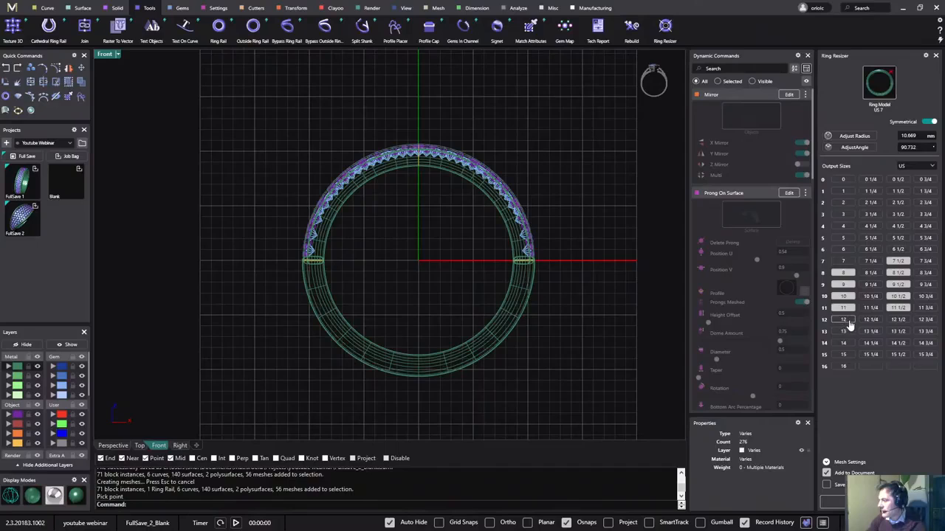
pyautogui.click(843, 331)
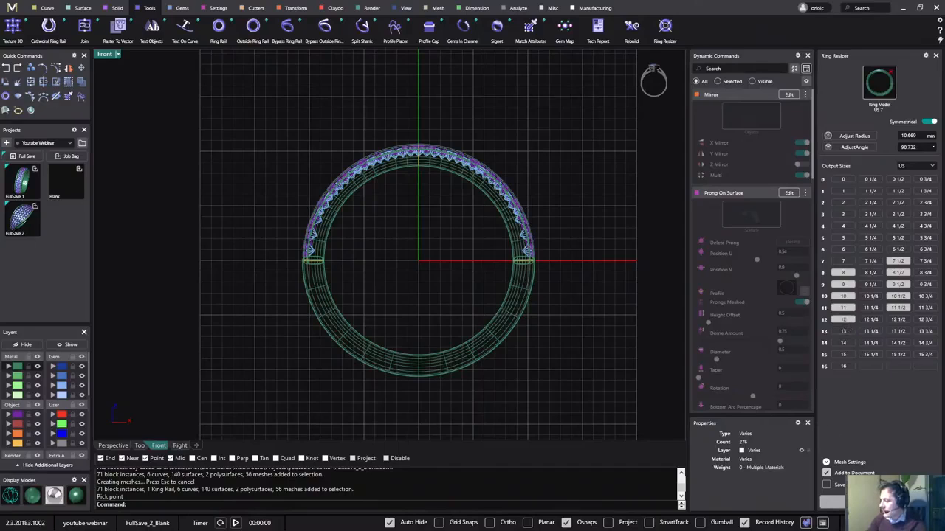
pyautogui.click(833, 502)
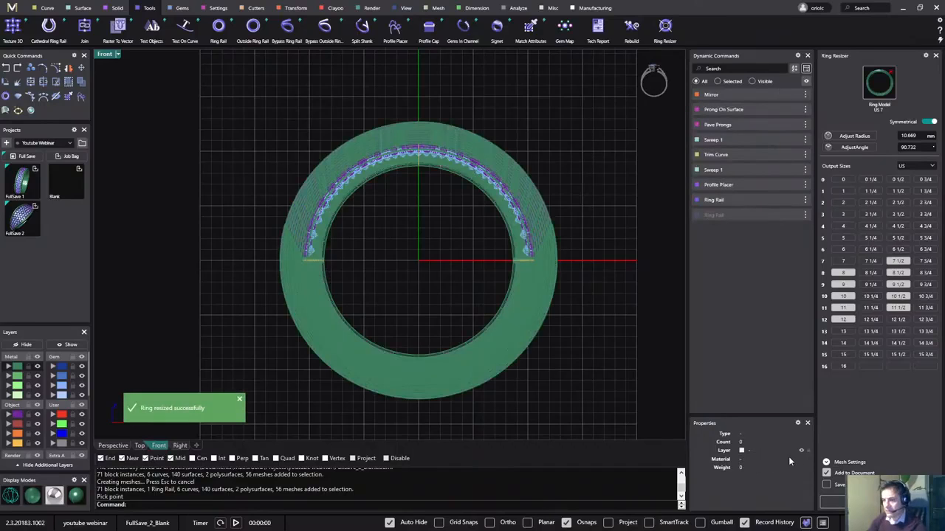
# - Examine the row of resized rings in the Perspective view, checking the gems and prongs across the sizes
pyautogui.click(113, 445)
pyautogui.moveTo(254, 366); pyautogui.dragTo(515, 379, button='right')
pyautogui.scroll(-5, 357, 333)
pyautogui.moveTo(452, 370); pyautogui.dragTo(517, 377, button='right')
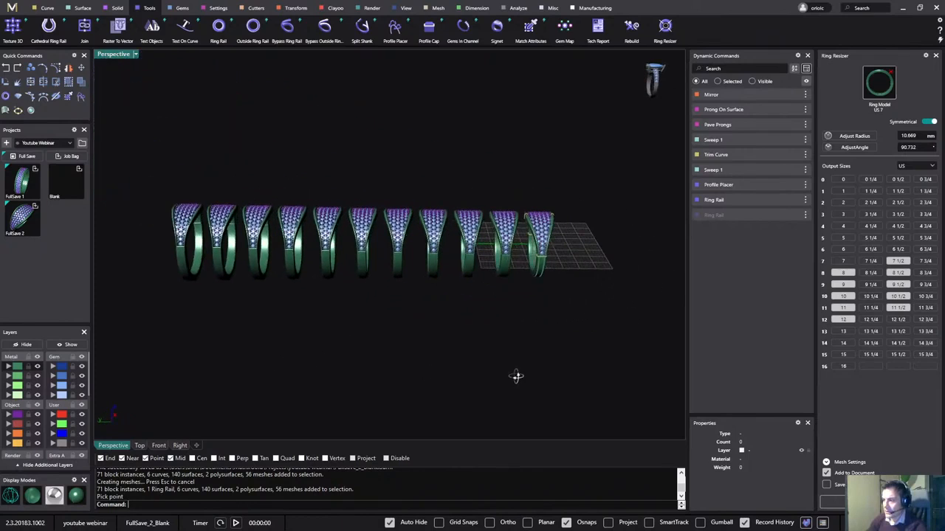
pyautogui.keyDown('shift'); pyautogui.moveTo(427, 362); pyautogui.dragTo(474, 344, button='right'); pyautogui.keyUp('shift')
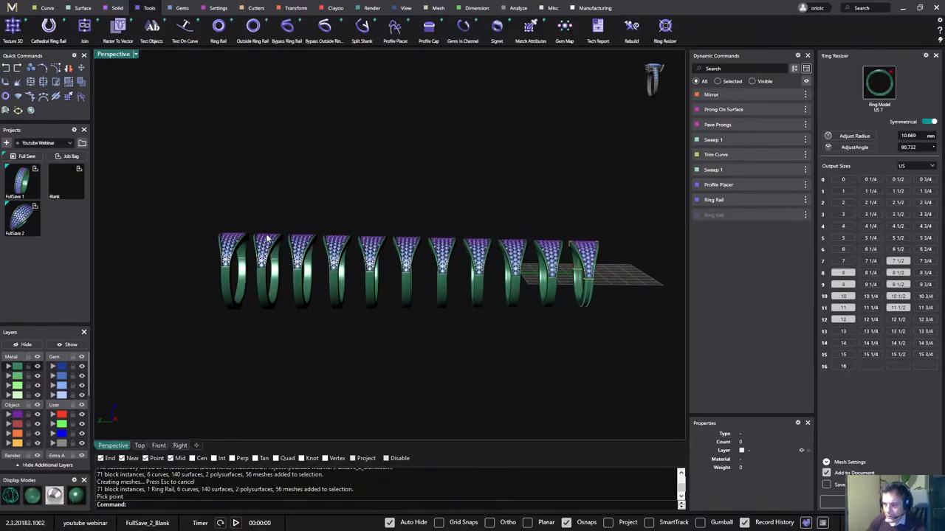
pyautogui.moveTo(339, 252); pyautogui.dragTo(353, 294, button='right')
pyautogui.scroll(5, 332, 201)
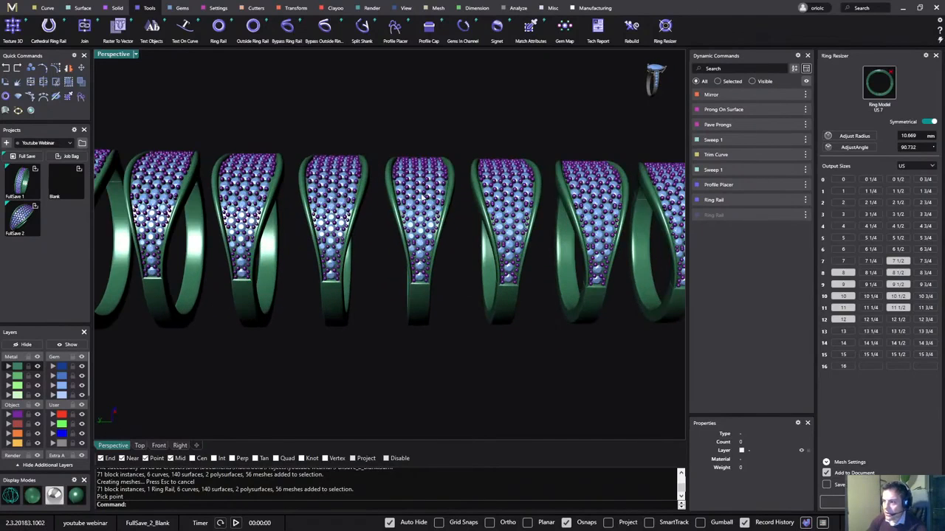
pyautogui.scroll(-5, 423, 198)
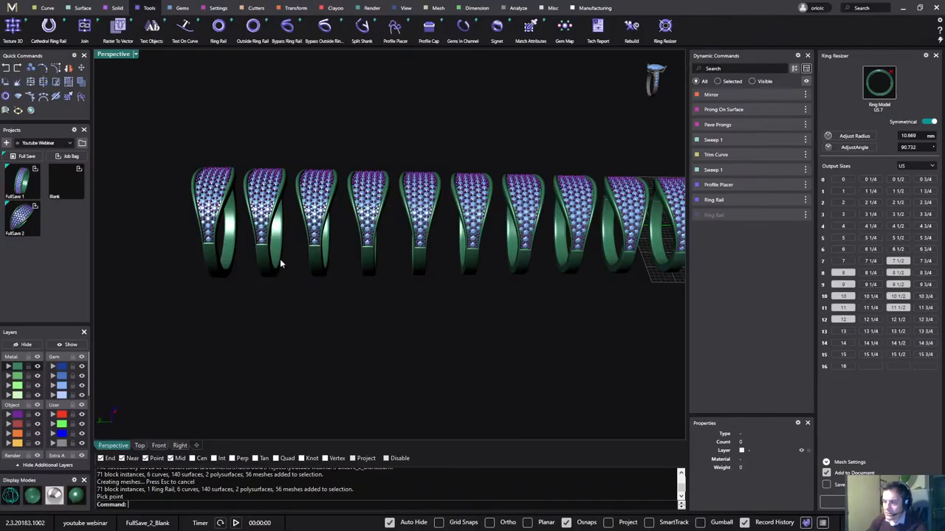
pyautogui.scroll(-3, 421, 320)
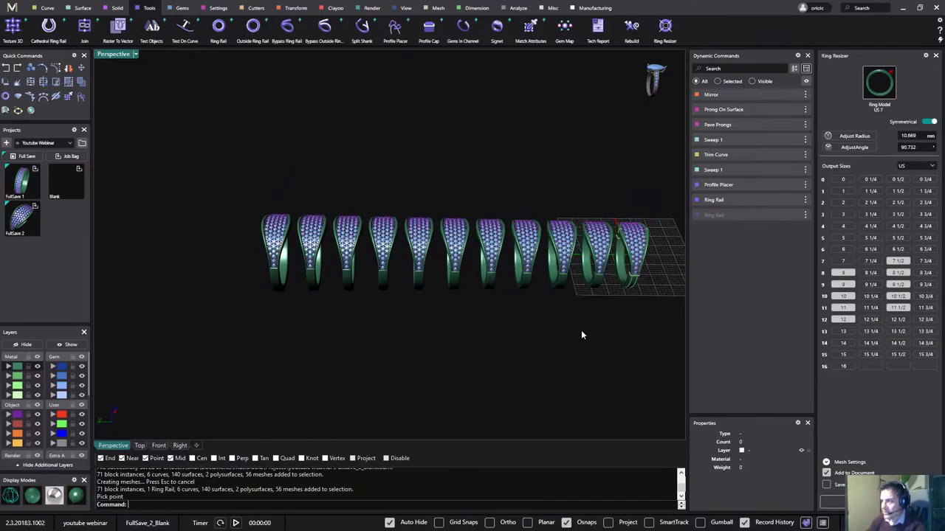
pyautogui.moveTo(581, 332); pyautogui.dragTo(447, 334, button='right')
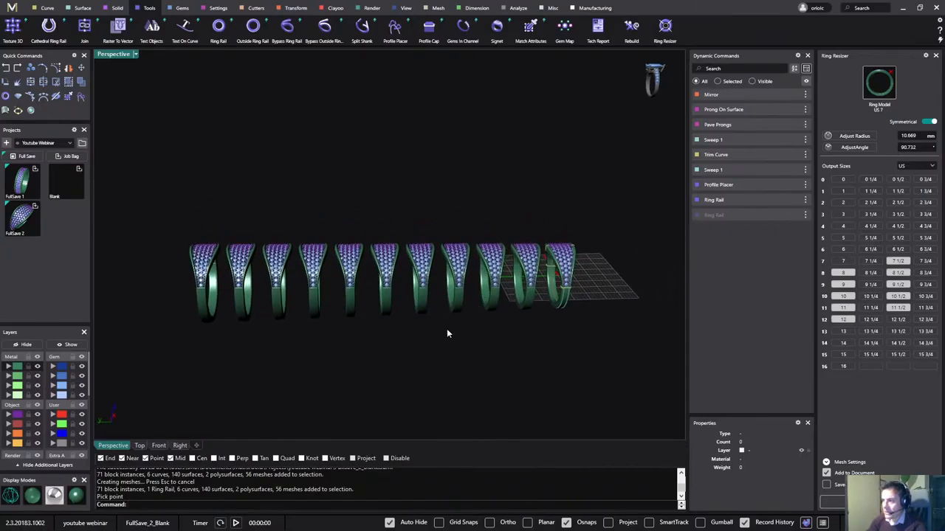
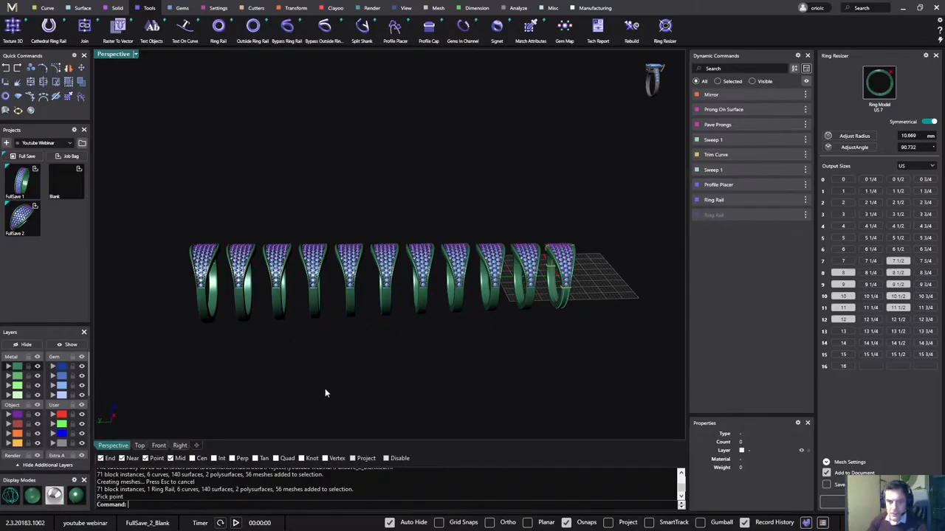
pyautogui.scroll(-2, 336, 380)
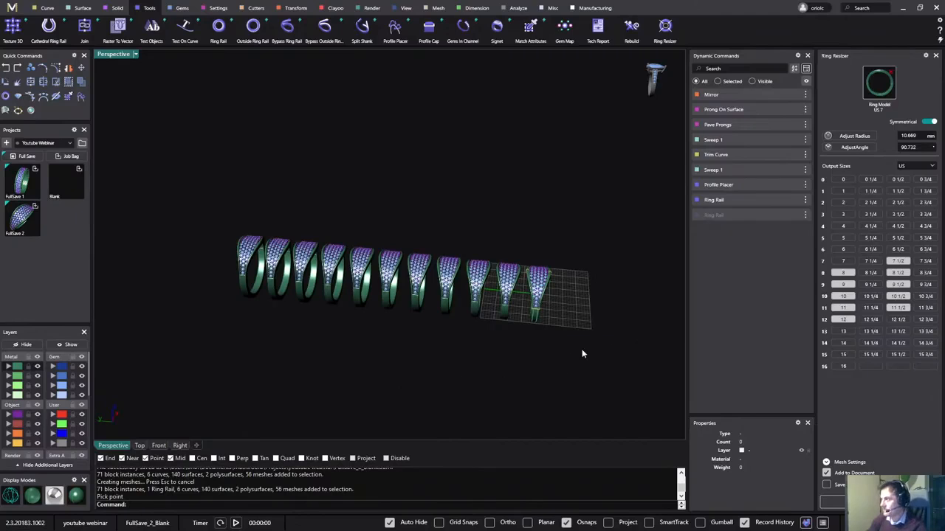
# - Close the Ring Resizer and delete all resized copies in the Right view, keeping only the original ring
pyautogui.click(935, 56)
pyautogui.moveTo(651, 201); pyautogui.dragTo(512, 243, button='right')
pyautogui.click(159, 445)
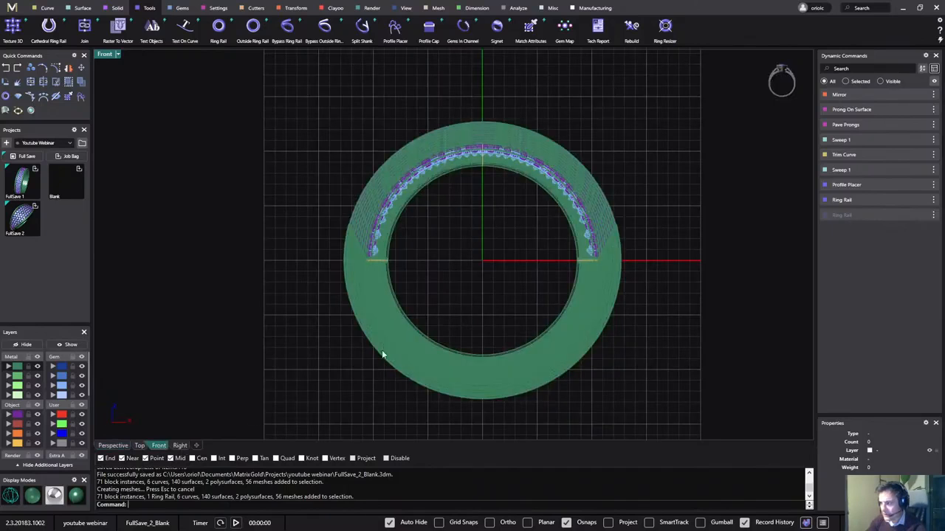
pyautogui.click(180, 445)
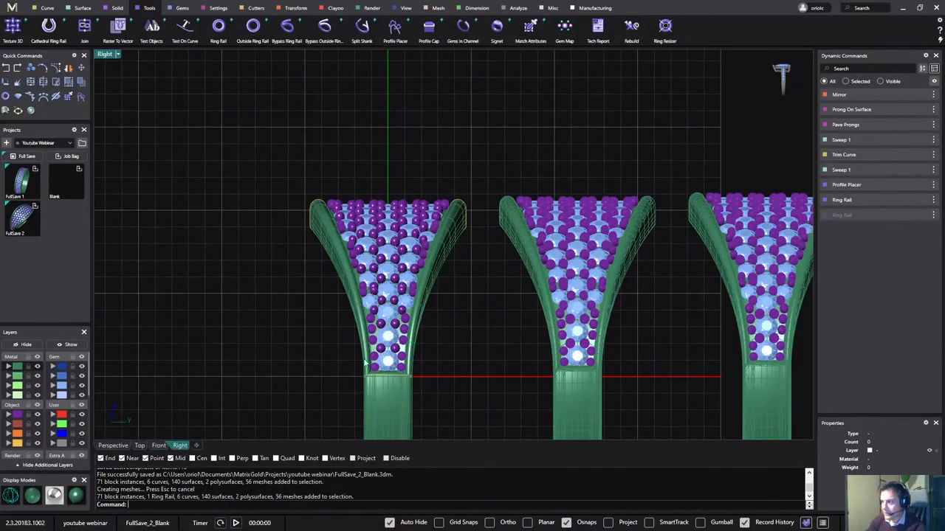
pyautogui.scroll(-5, 422, 342)
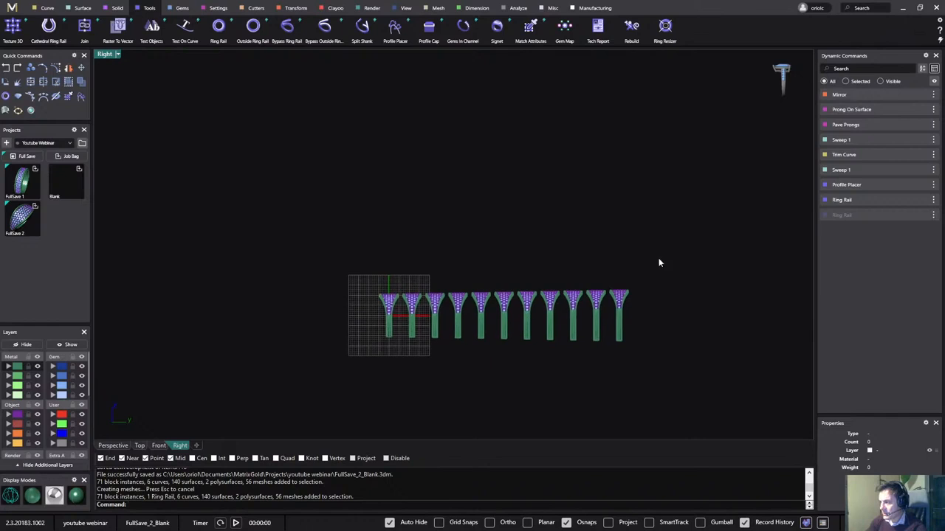
pyautogui.moveTo(673, 243); pyautogui.dragTo(403, 362)
pyautogui.press('Delete')
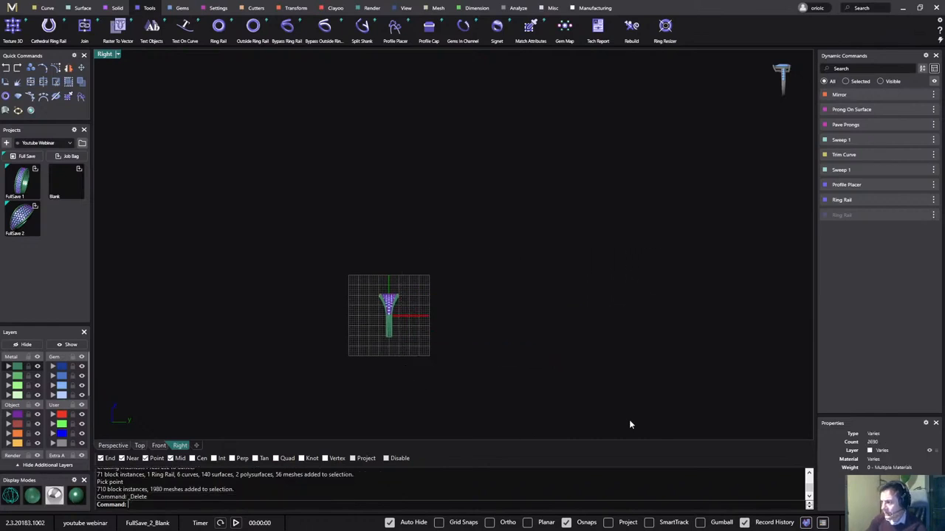
# - Select everything on the purple Setting layer and delete all the pavé and border prongs from the original ring
pyautogui.click(107, 447)
pyautogui.moveTo(517, 336); pyautogui.dragTo(560, 279, button='right')
pyautogui.scroll(8, 475, 308)
pyautogui.scroll(5, 480, 267)
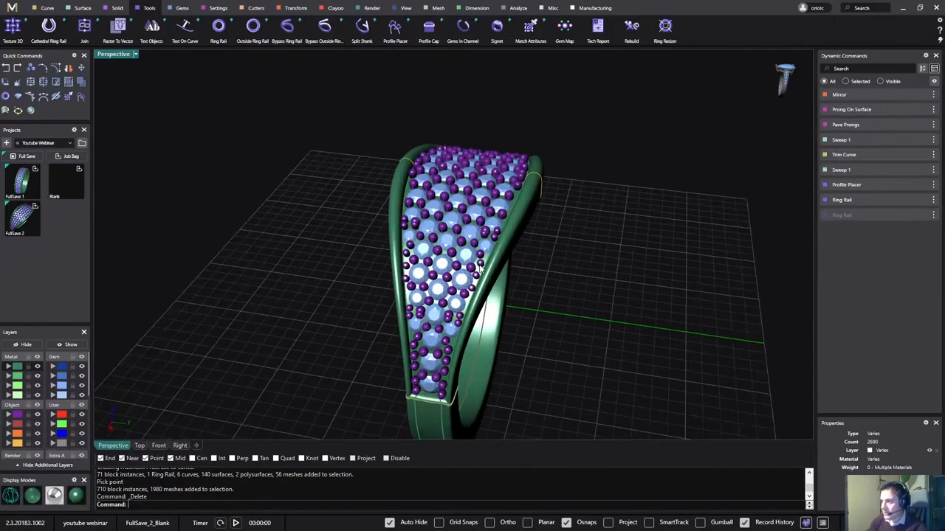
pyautogui.moveTo(581, 204); pyautogui.dragTo(621, 219, button='right')
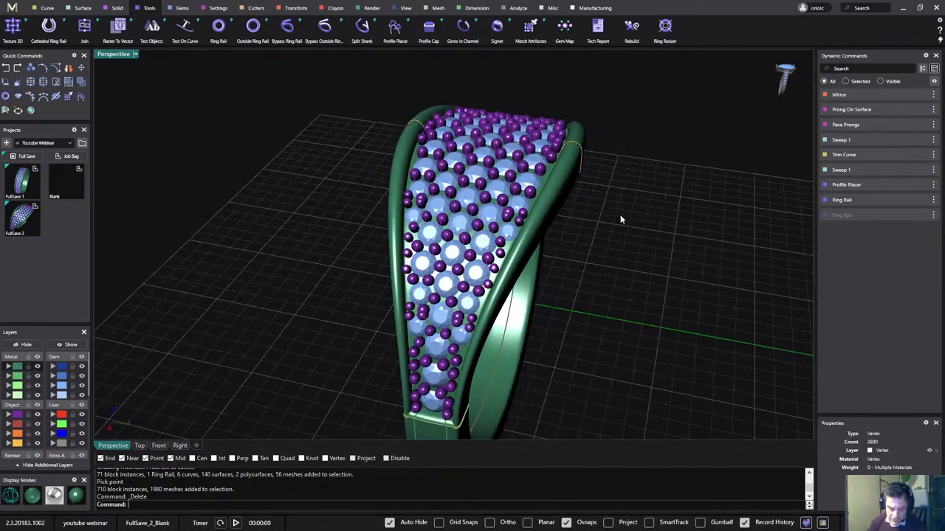
pyautogui.moveTo(635, 211); pyautogui.dragTo(653, 183, button='right')
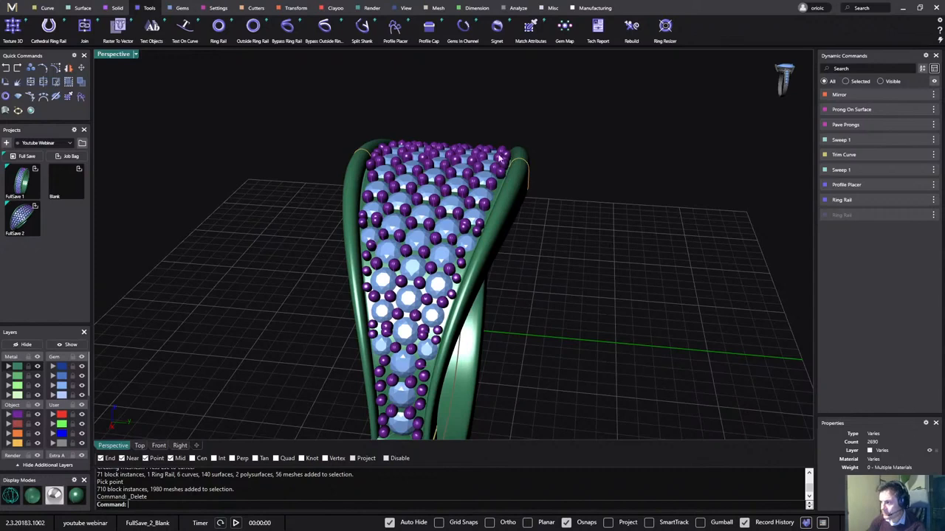
pyautogui.click(18, 415)
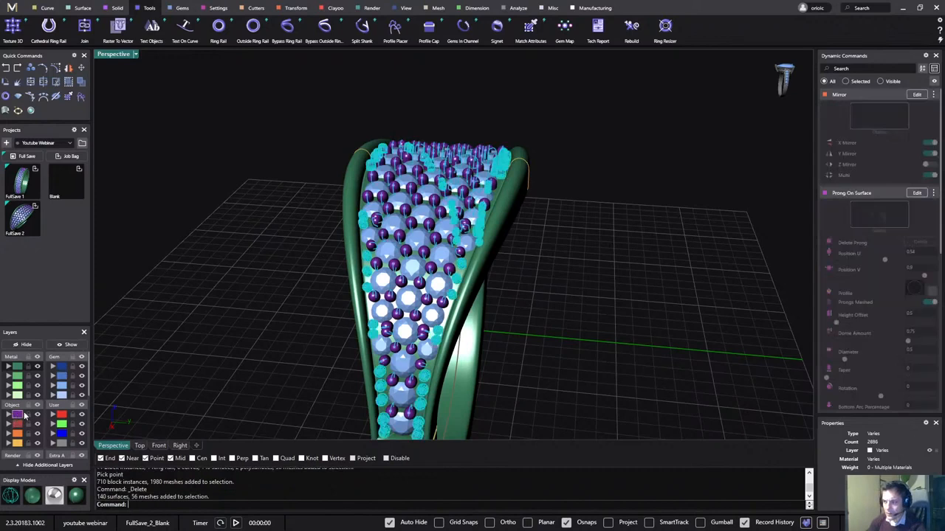
pyautogui.press('Delete')
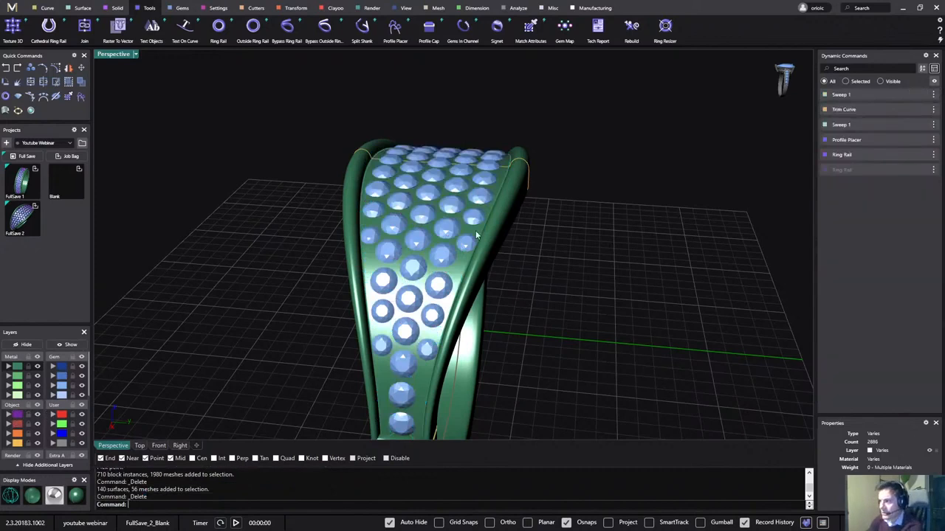
# - Select all the pavé gems on the ring and delete them
pyautogui.click(457, 186)
pyautogui.click(506, 217)
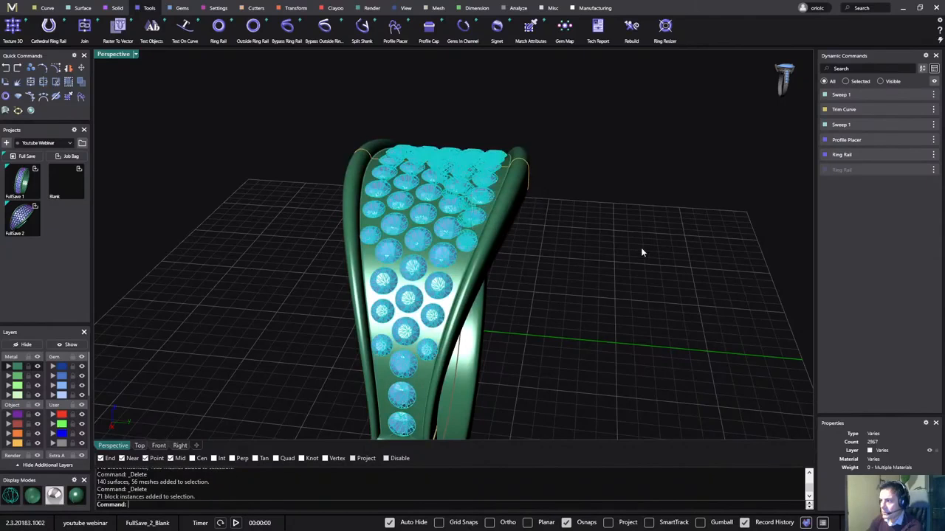
pyautogui.press('Delete')
# - Place a first round diamond on the ring's bare wide top surface with Gem On Surface
pyautogui.moveTo(641, 253); pyautogui.dragTo(618, 276, button='right')
pyautogui.moveTo(704, 273); pyautogui.dragTo(516, 357, button='right')
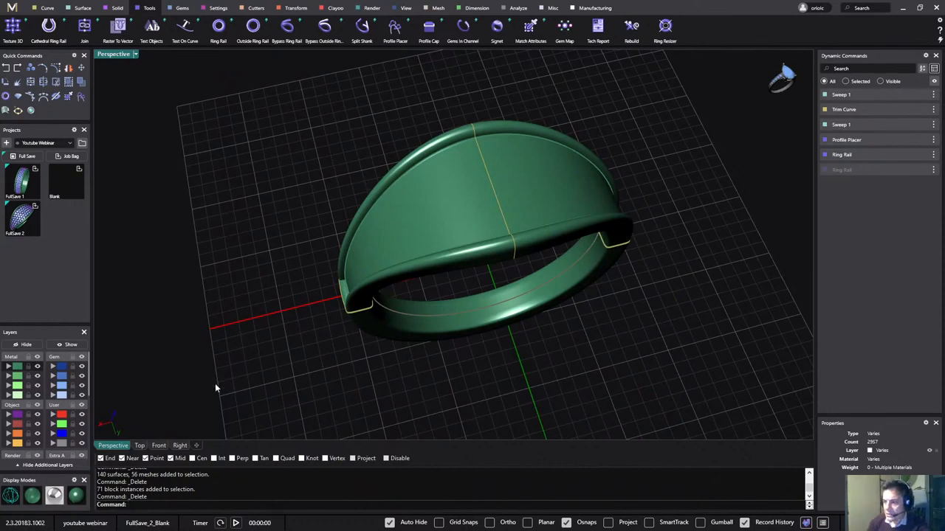
pyautogui.click(139, 446)
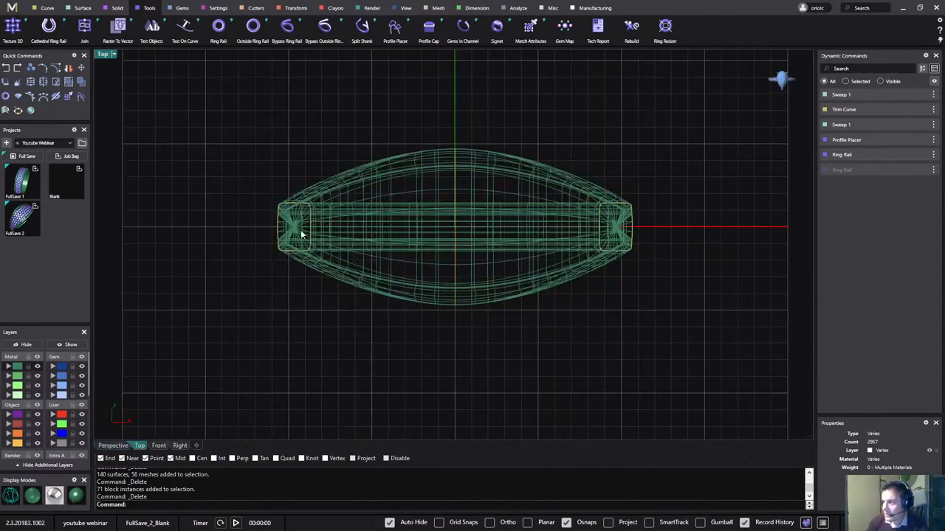
pyautogui.click(182, 9)
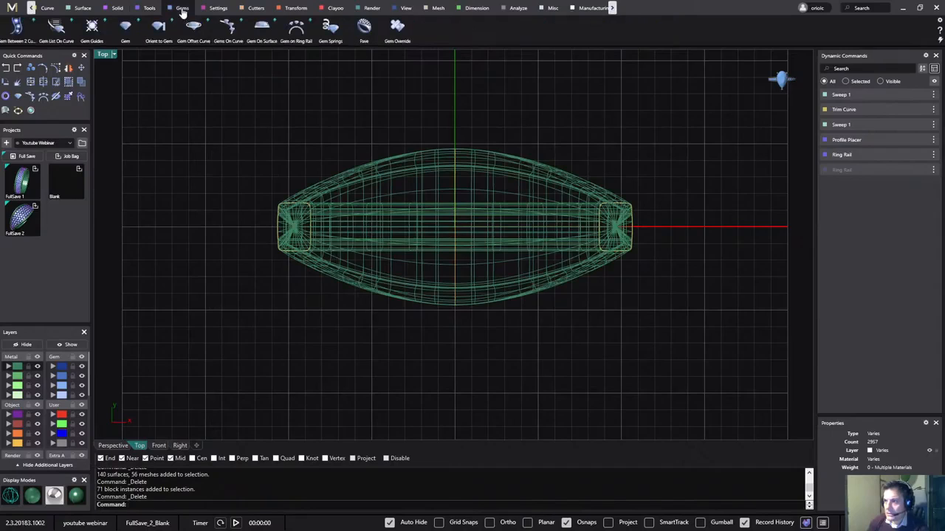
pyautogui.click(263, 30)
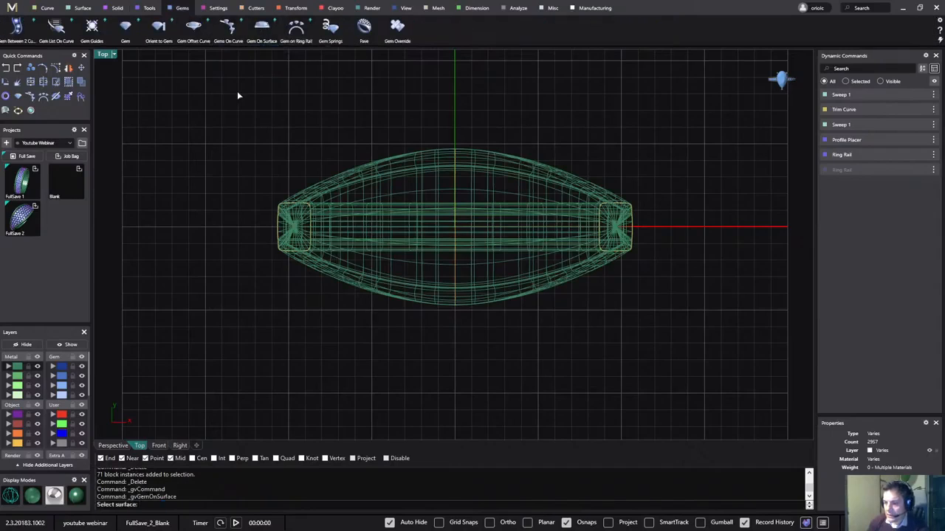
pyautogui.click(113, 446)
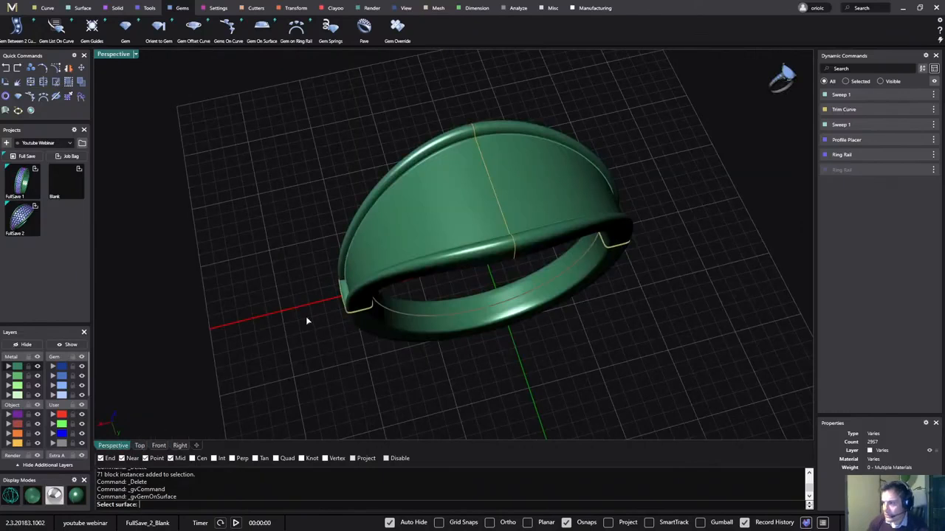
pyautogui.click(458, 194)
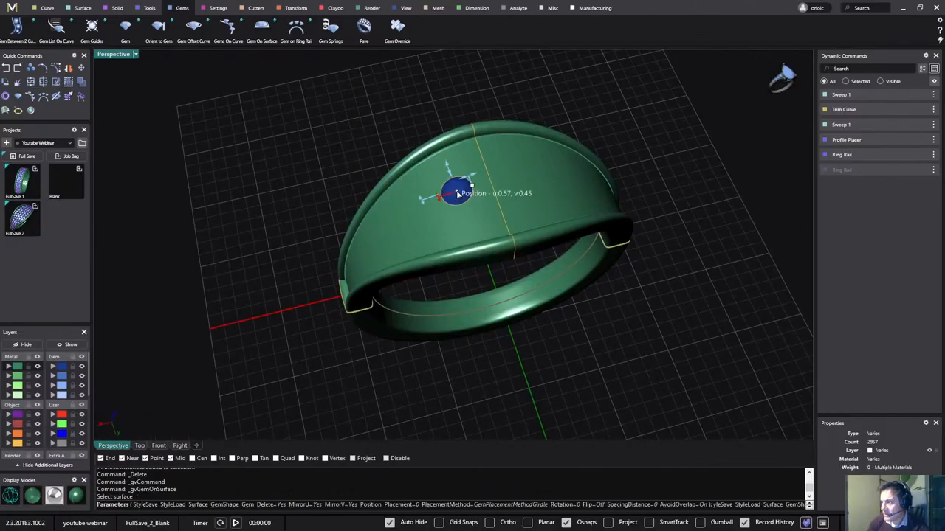
# - Centre the gem on the ring surface by setting both Position U and Position V to 0.5
pyautogui.click(140, 446)
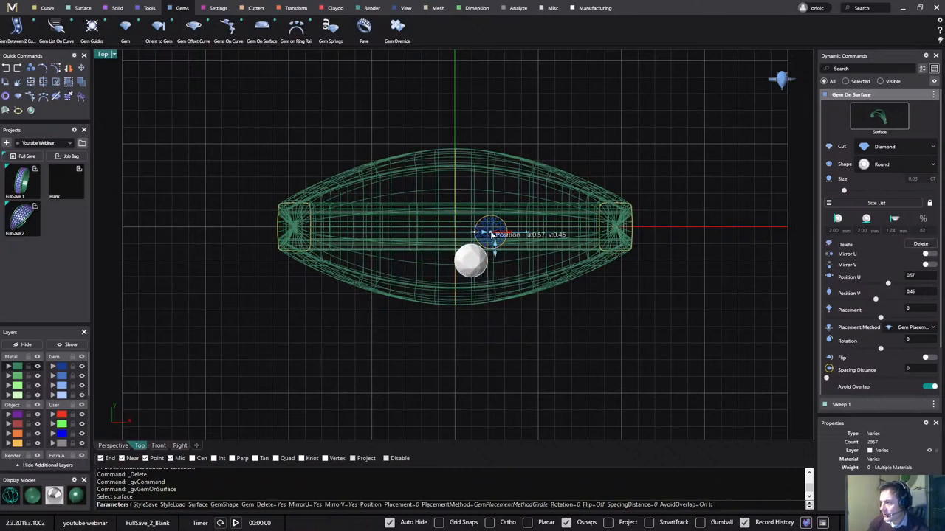
pyautogui.moveTo(491, 234); pyautogui.dragTo(456, 234)
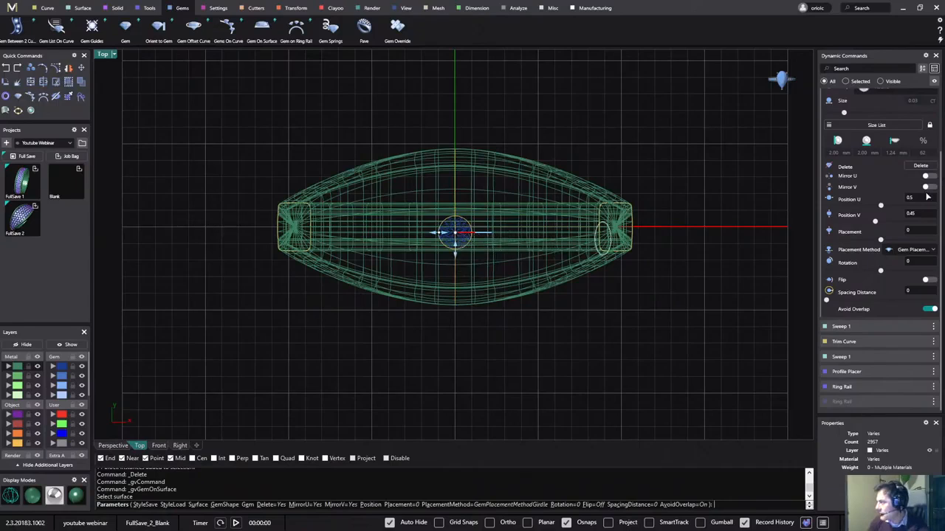
pyautogui.click(916, 199)
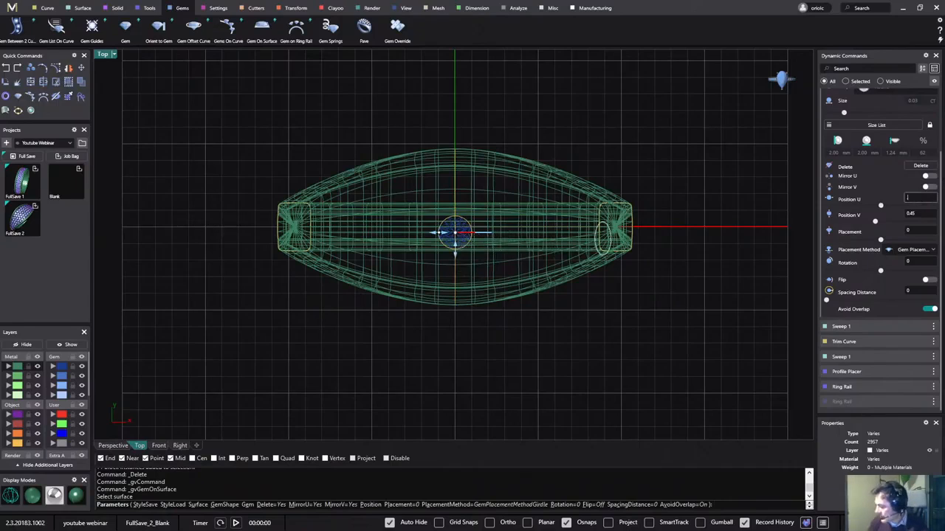
pyautogui.write('.5')
pyautogui.press('Return')
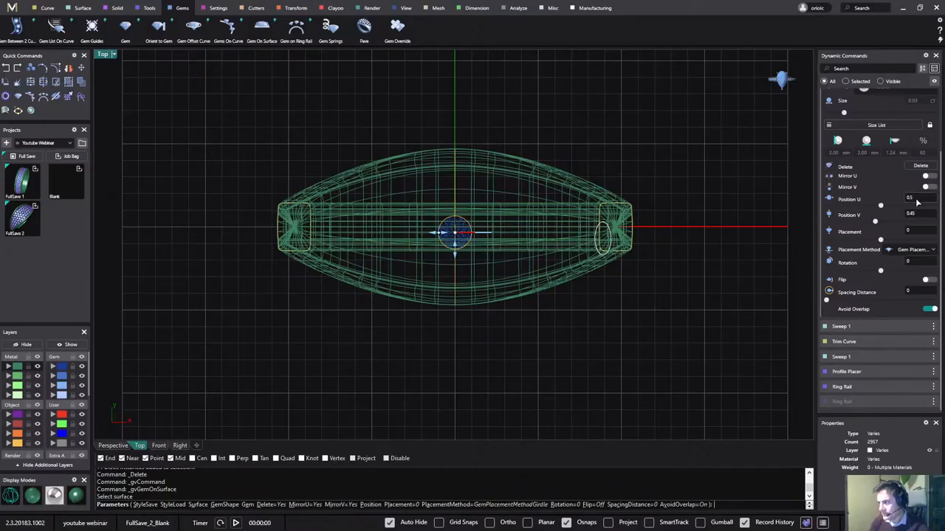
pyautogui.click(918, 215)
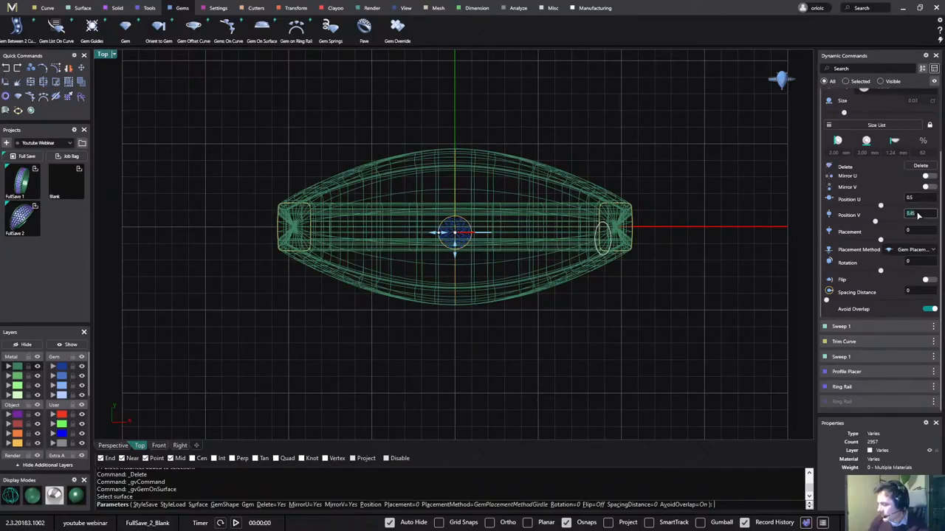
pyautogui.press('BackSpace')
pyautogui.write('.5')
pyautogui.press('Tab')
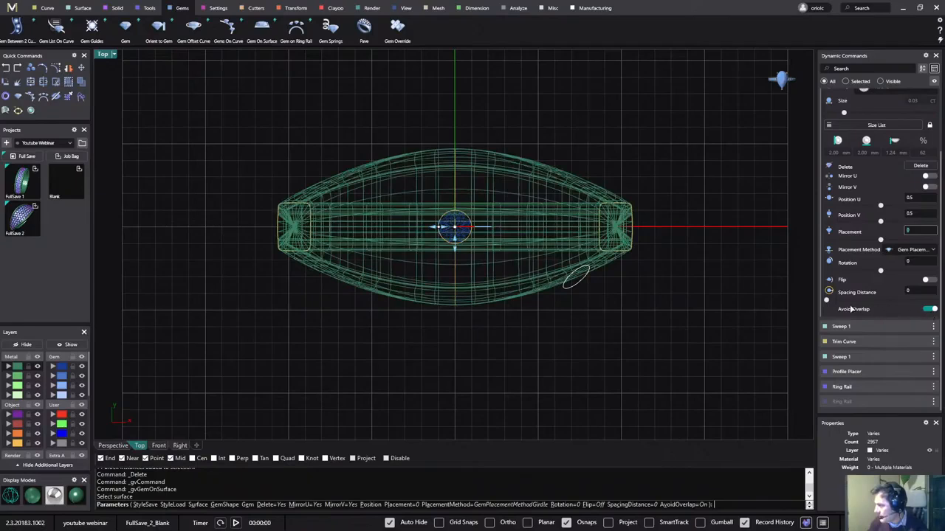
# - Set the gem spacing distance to 0.2 and show the Top view shaded with surface lines
pyautogui.click(922, 292)
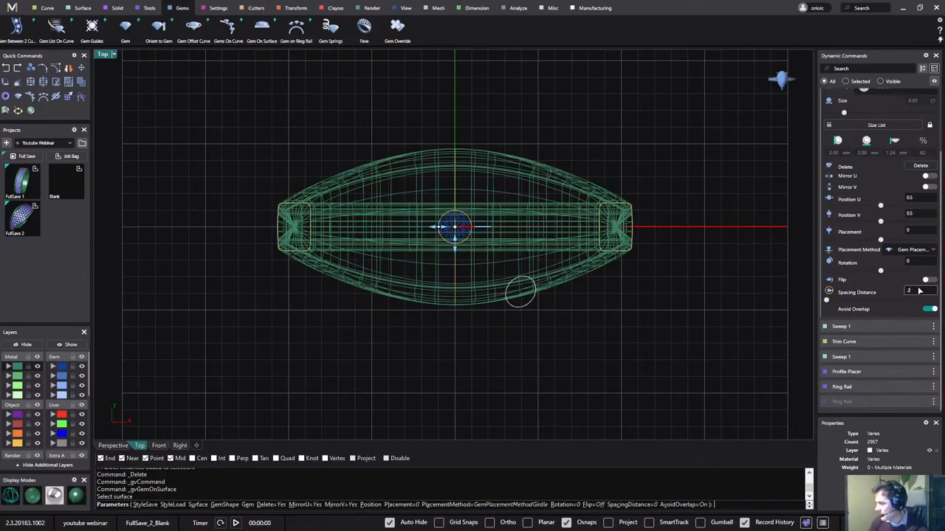
pyautogui.write('0.2')
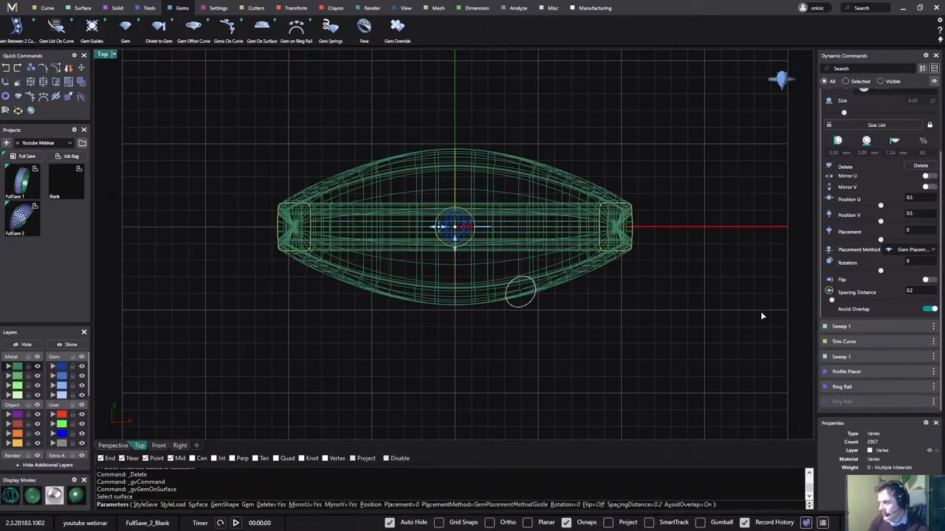
pyautogui.scroll(5, 440, 249)
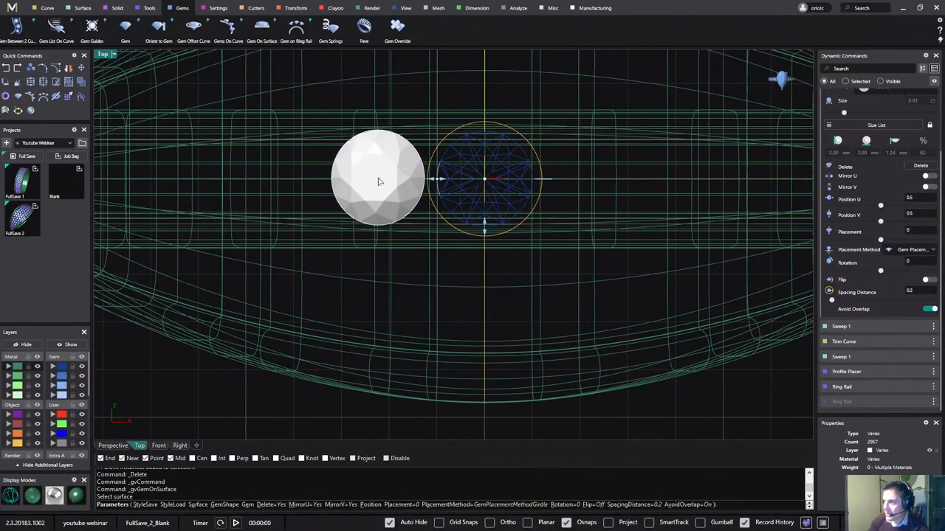
pyautogui.click(75, 497)
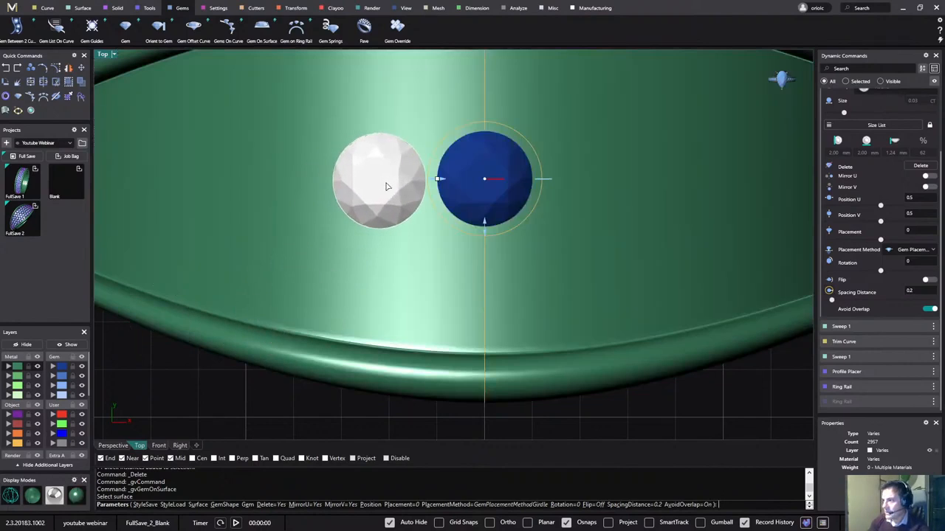
pyautogui.click(32, 496)
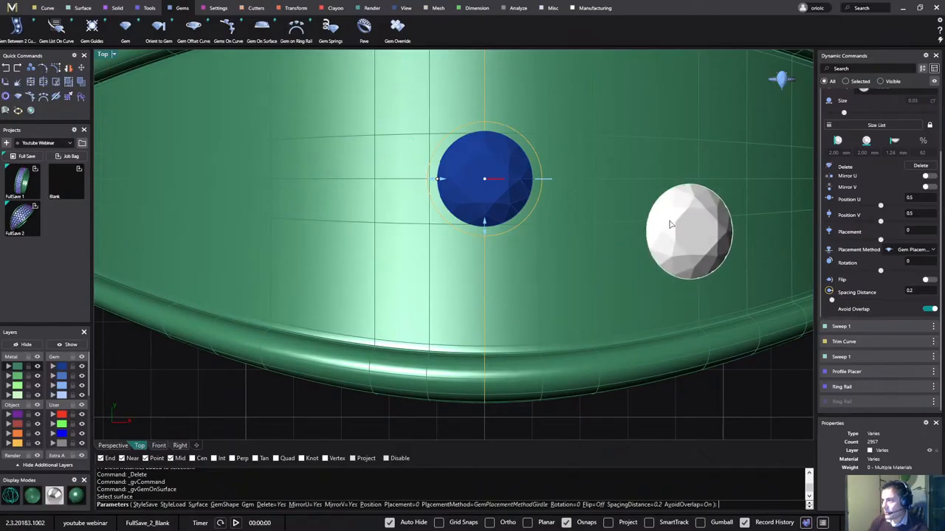
pyautogui.scroll(2, 905, 212)
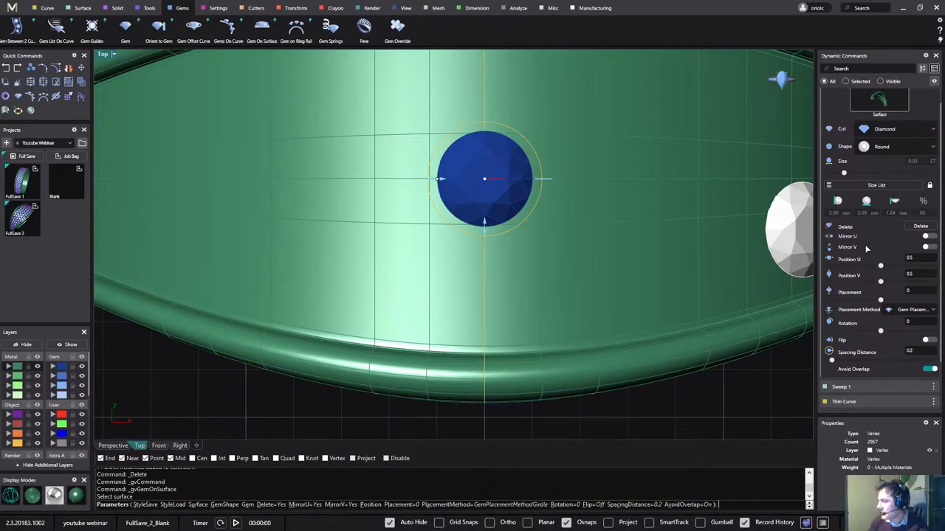
# - Turn on Mirror U and place two mirrored pairs of gems in a row beside the central gem
pyautogui.click(927, 237)
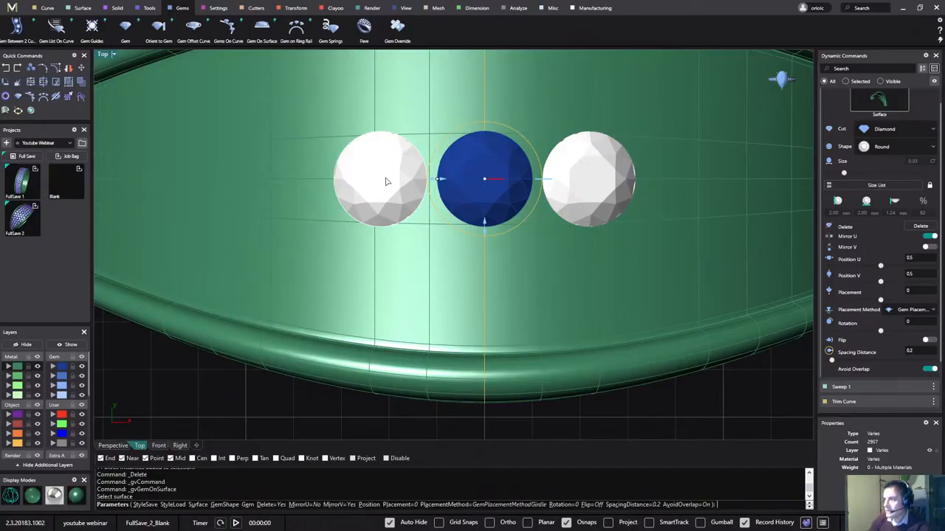
pyautogui.click(385, 182)
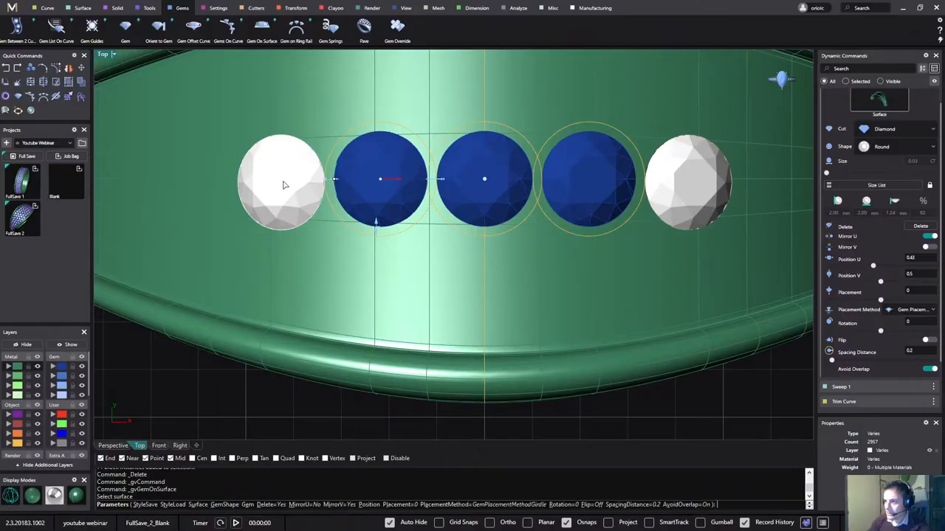
pyautogui.scroll(-3, 282, 188)
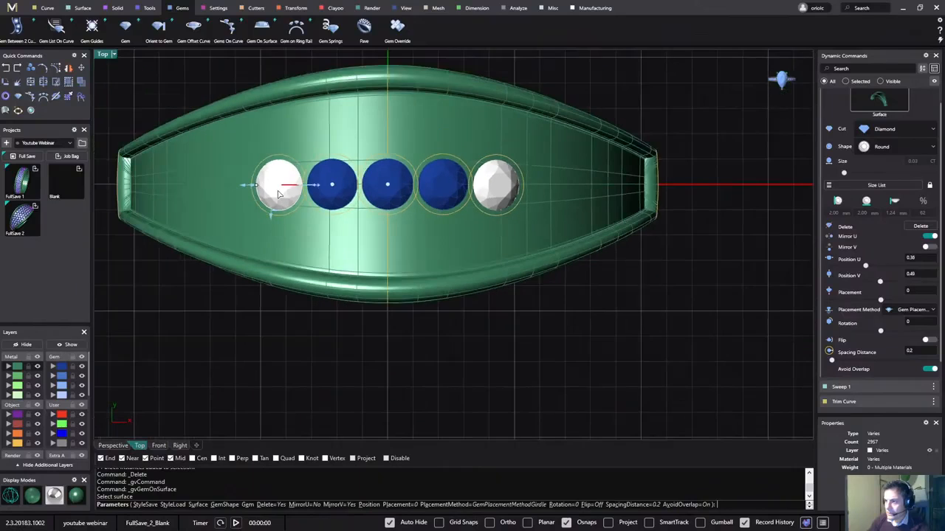
pyautogui.moveTo(279, 194); pyautogui.dragTo(428, 196, button='right')
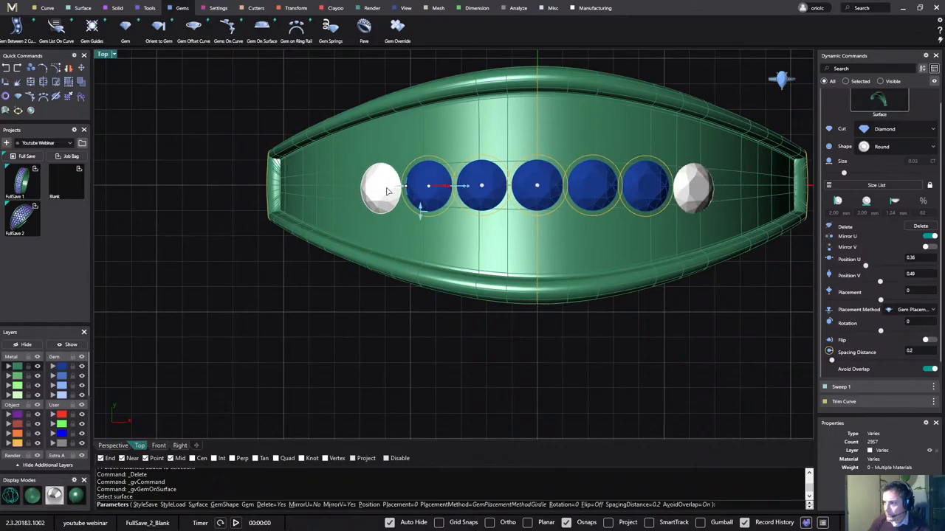
# - Show all four views and extend the central row down the ring's shoulders with three more mirrored gem pairs
pyautogui.doubleClick(103, 55)
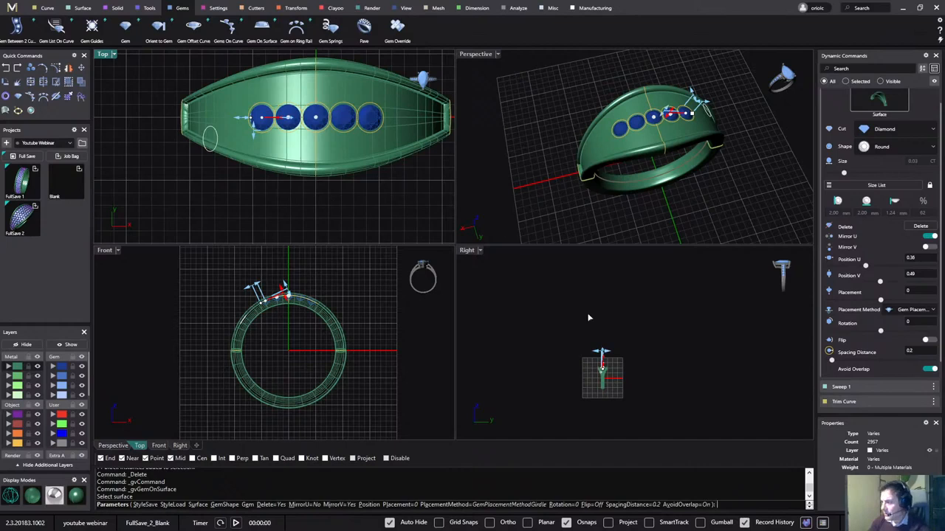
pyautogui.scroll(8, 639, 340)
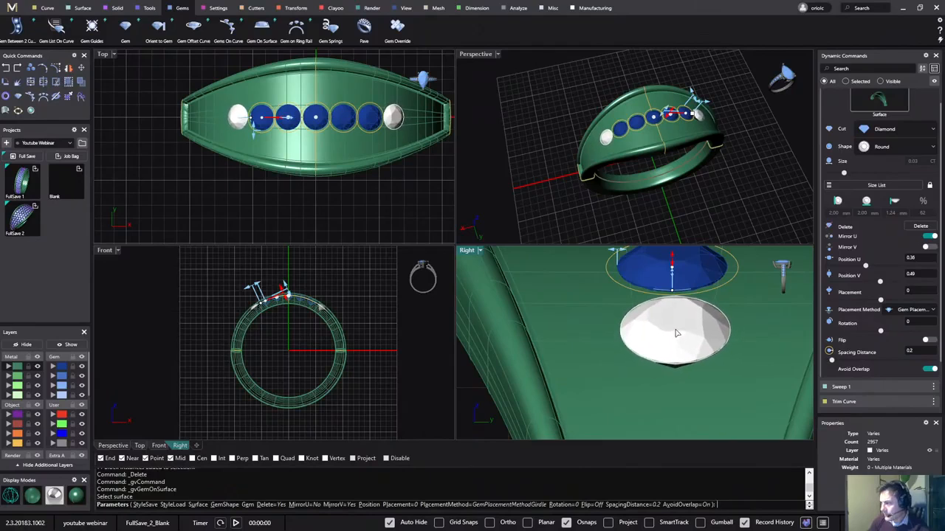
pyautogui.scroll(-4, 676, 334)
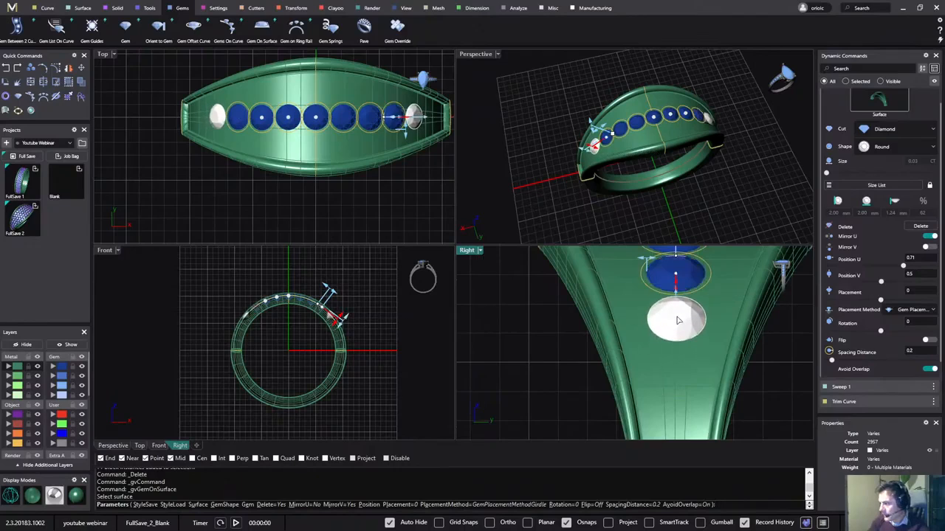
pyautogui.click(676, 320)
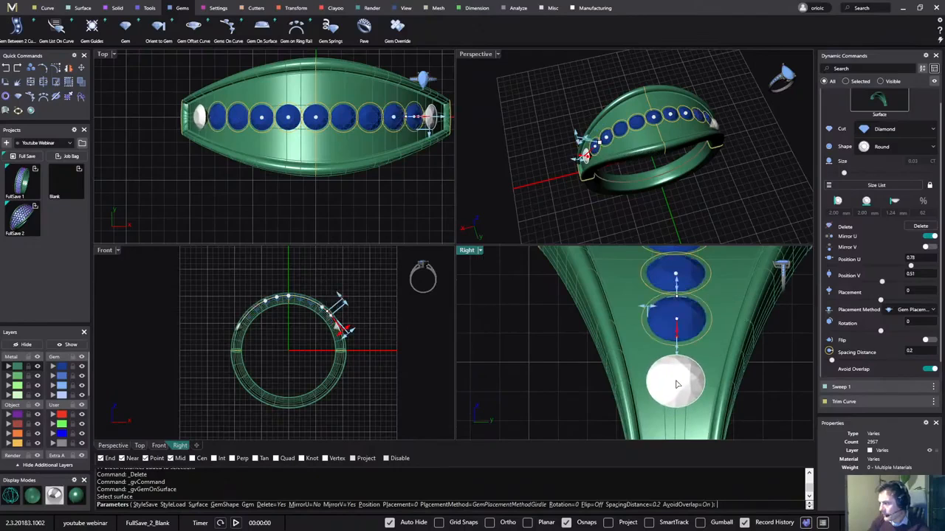
pyautogui.scroll(-5, 672, 371)
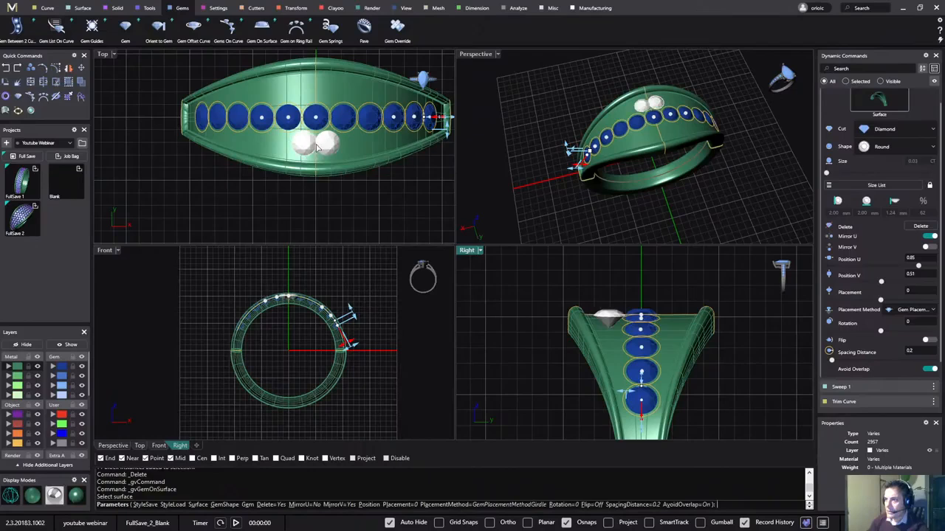
# - Turn on Mirror V and choose the 2.00 mm (0.03 ct) gem from the size list
pyautogui.scroll(3, 299, 141)
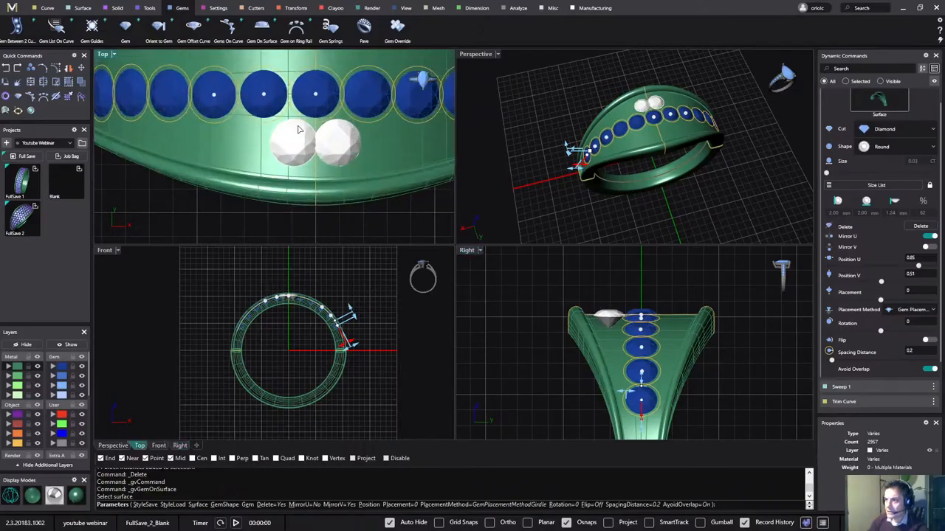
pyautogui.click(928, 247)
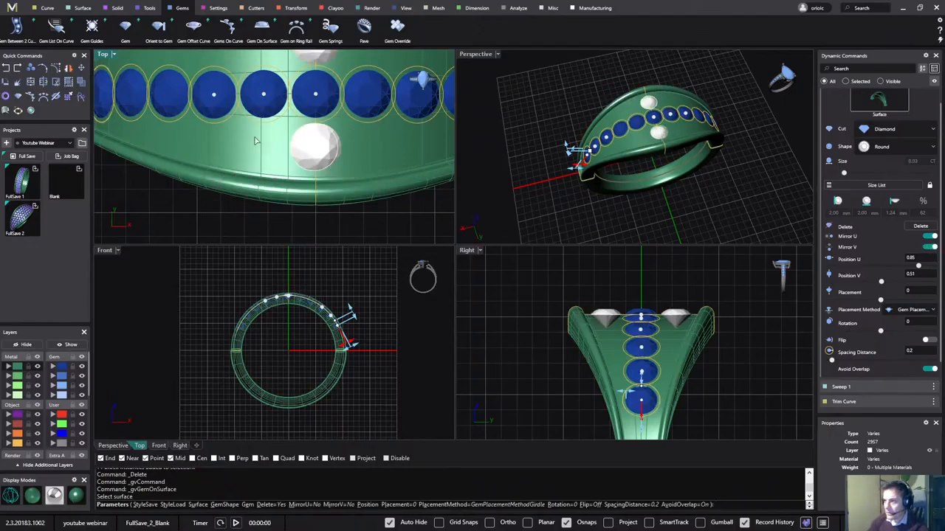
pyautogui.scroll(2, 266, 145)
pyautogui.scroll(-2, 279, 151)
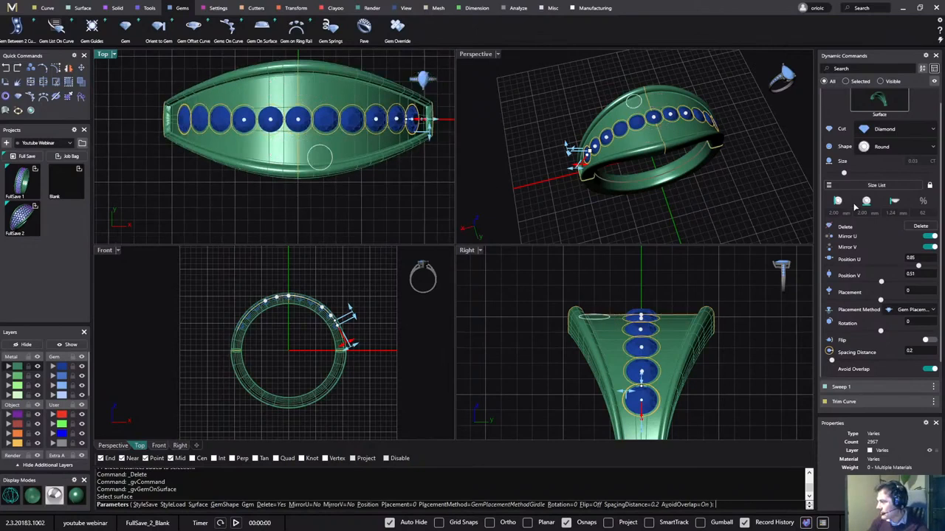
pyautogui.click(877, 186)
pyautogui.scroll(-2, 736, 209)
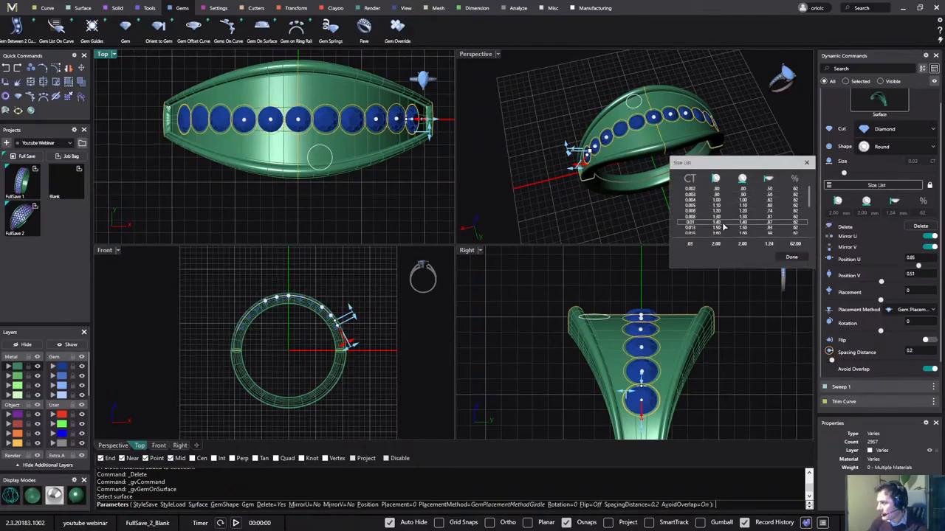
pyautogui.click(725, 227)
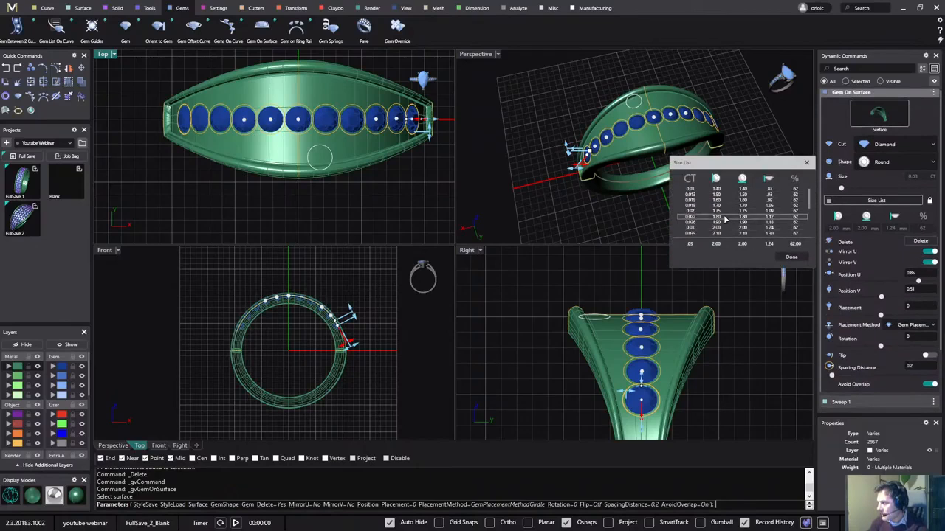
# - Place two sets of four mirrored gems in the rows on either side of the central row, starting near the ring's middle
pyautogui.scroll(5, 285, 149)
pyautogui.click(285, 149)
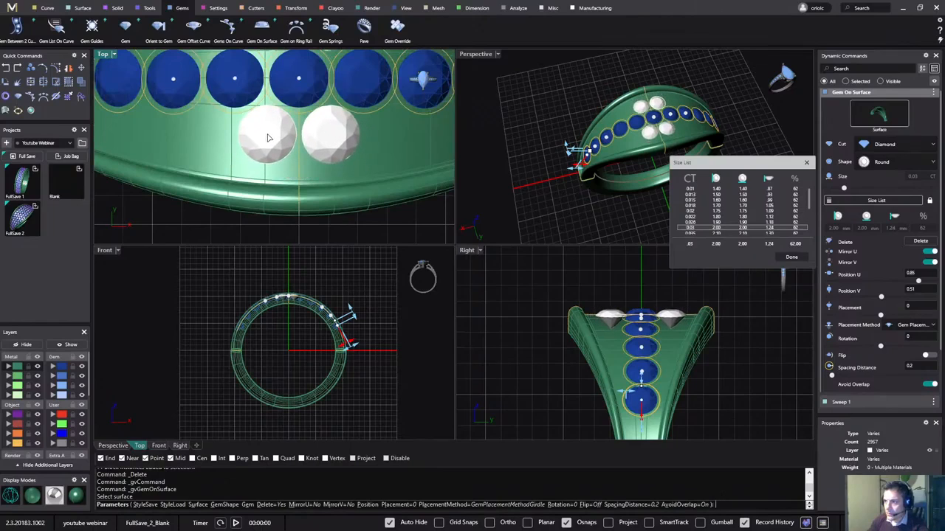
pyautogui.click(268, 137)
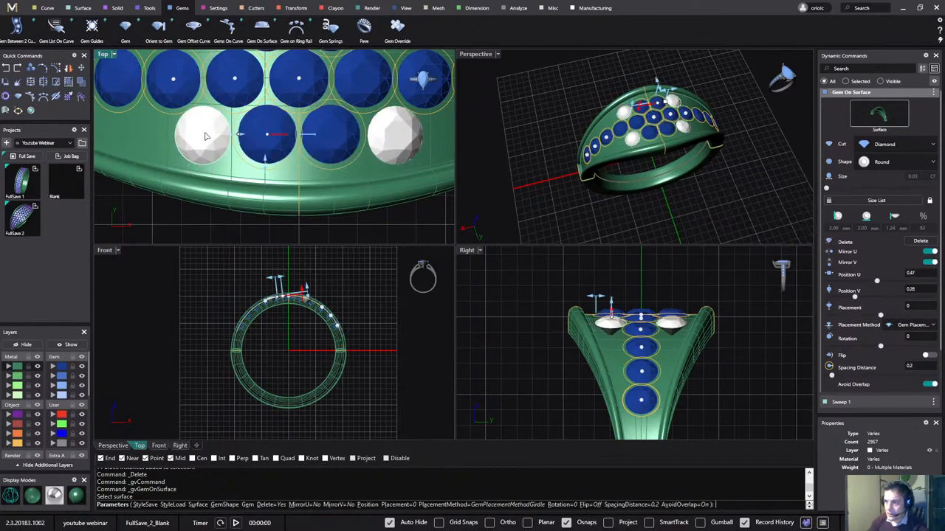
pyautogui.click(206, 136)
pyautogui.moveTo(206, 136); pyautogui.dragTo(312, 156, button='right')
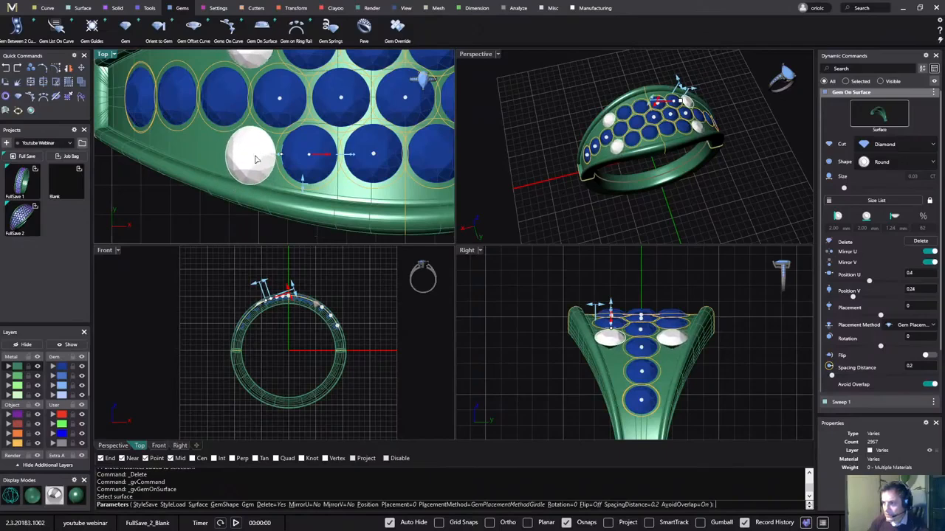
# - Try the 1.70 mm (0.018 ct) size on the outermost mirrored gem set in the two side rows
pyautogui.click(876, 200)
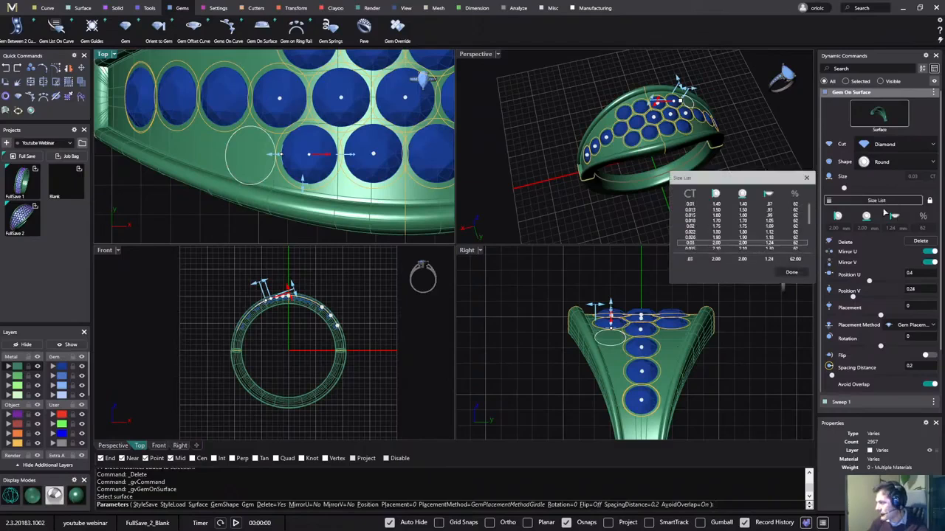
pyautogui.click(744, 242)
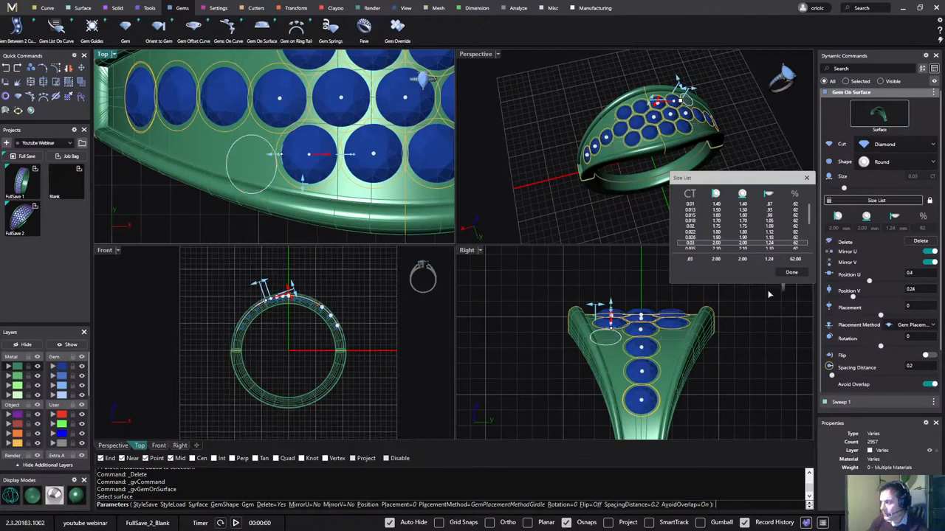
pyautogui.click(719, 223)
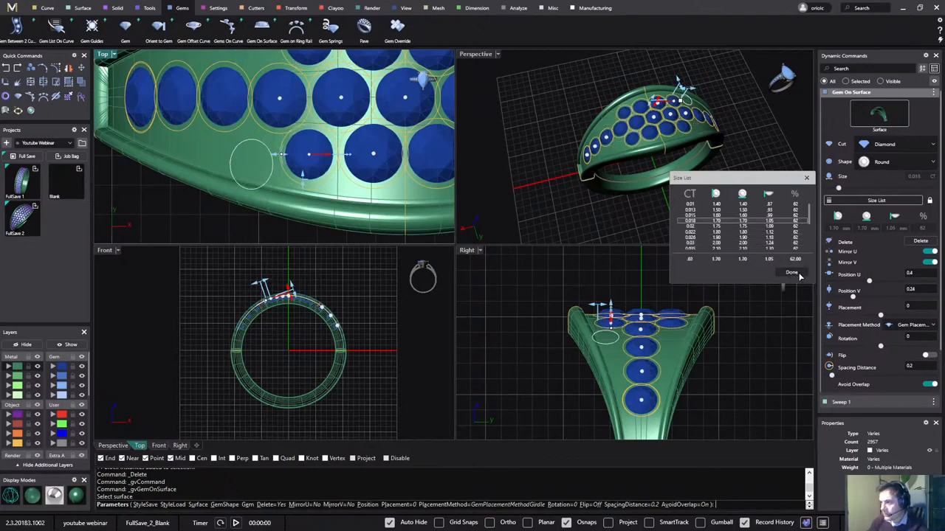
pyautogui.click(795, 273)
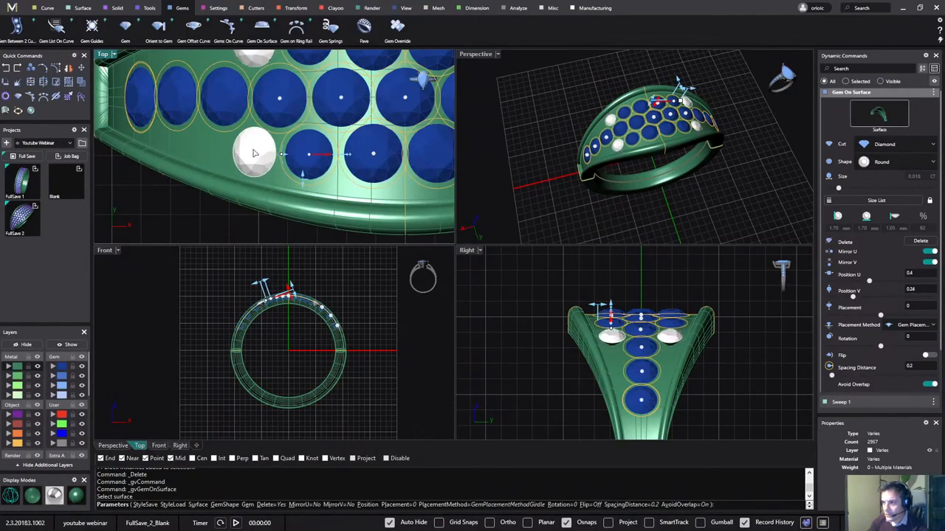
pyautogui.click(256, 156)
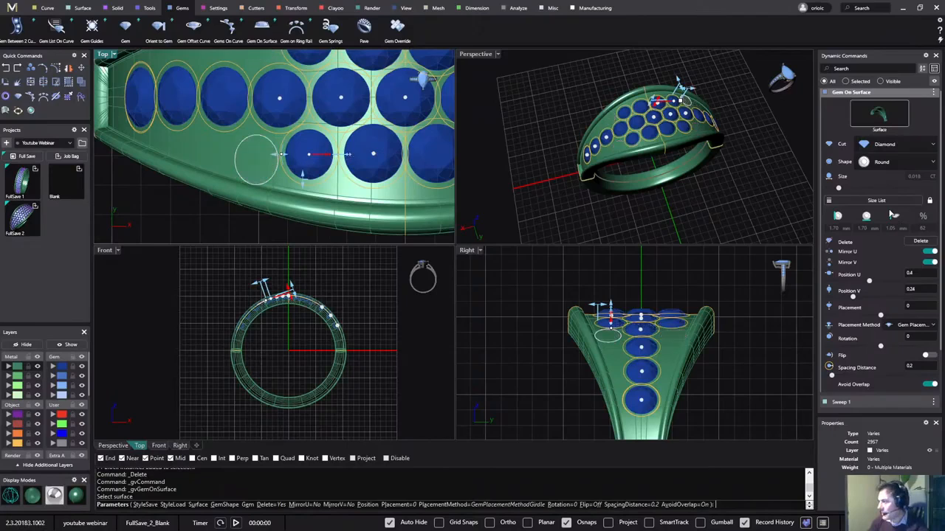
# - Set the outermost side-row gems to 1.80 mm (0.022 ct) and place another mirrored set of four 1.80 mm gems beyond them
pyautogui.click(876, 200)
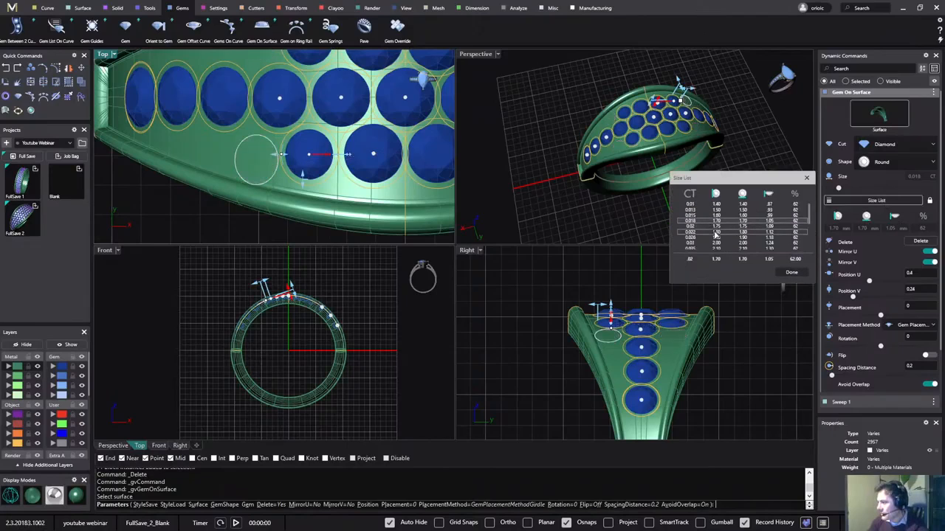
pyautogui.click(715, 233)
pyautogui.click(792, 273)
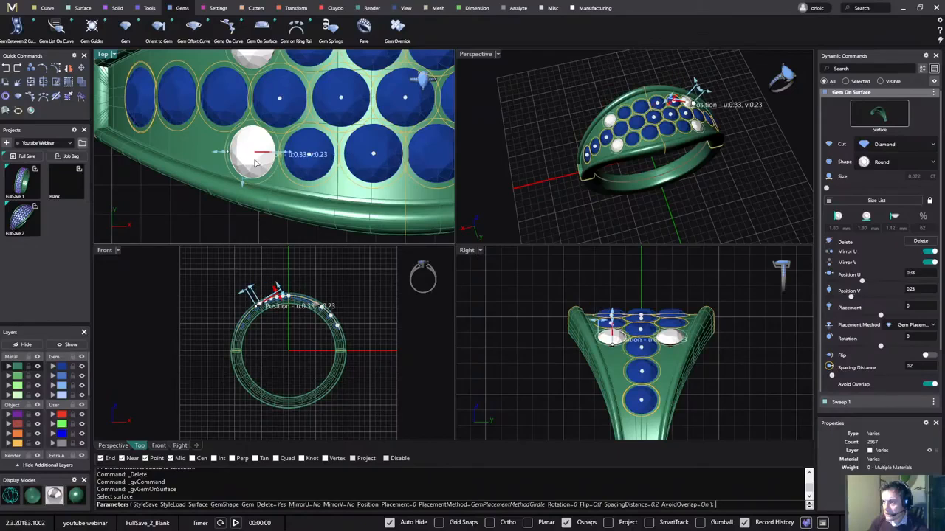
pyautogui.click(251, 152)
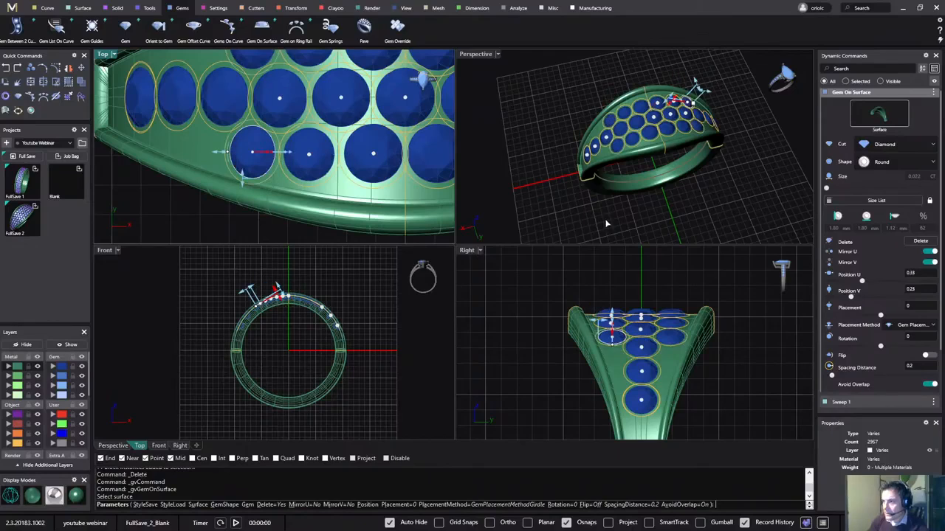
pyautogui.click(875, 201)
pyautogui.click(728, 232)
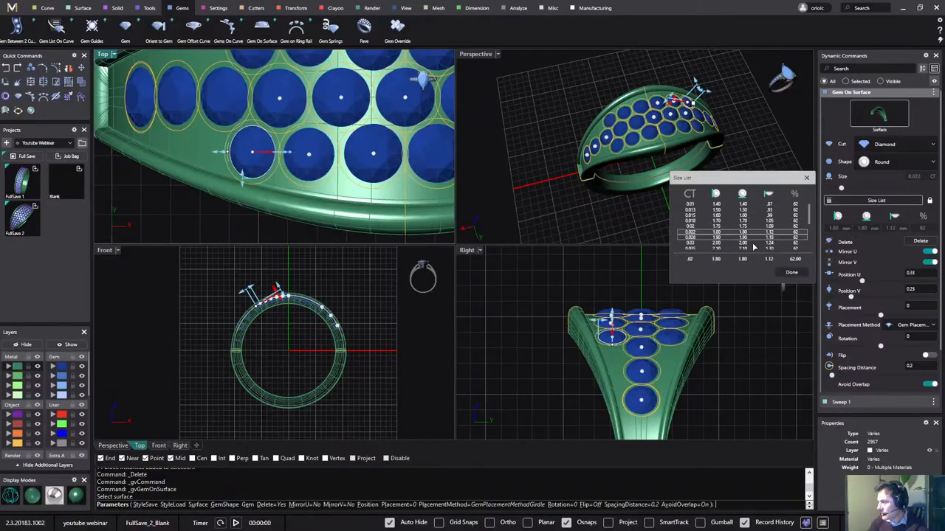
pyautogui.click(790, 274)
# - Resize the outermost side-row gem set to 1.70 mm and place one more mirrored set of four beyond it, reduced to 1.50 mm
pyautogui.scroll(-3, 190, 142)
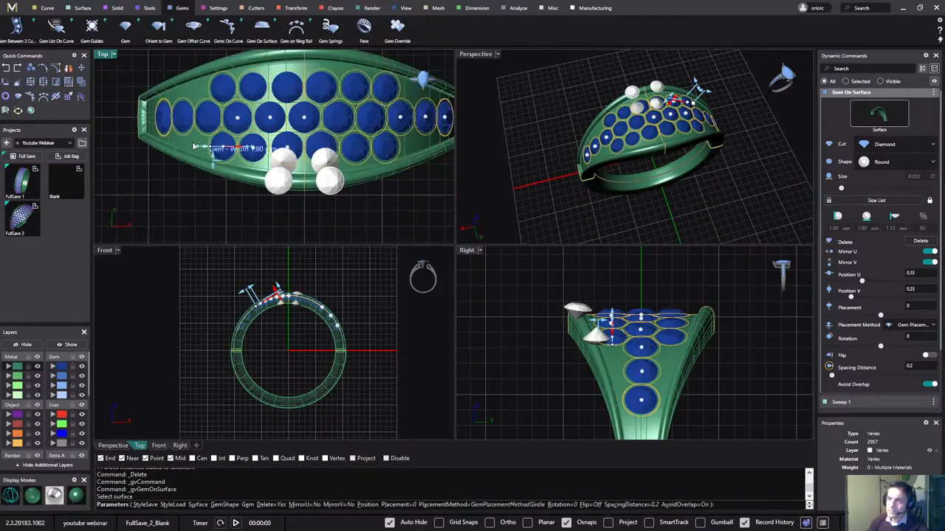
pyautogui.scroll(5, 196, 107)
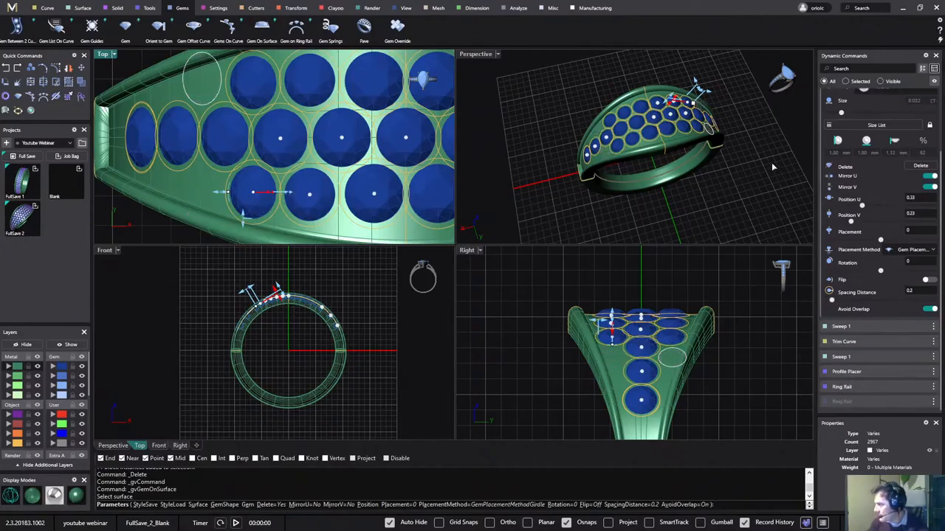
pyautogui.click(855, 127)
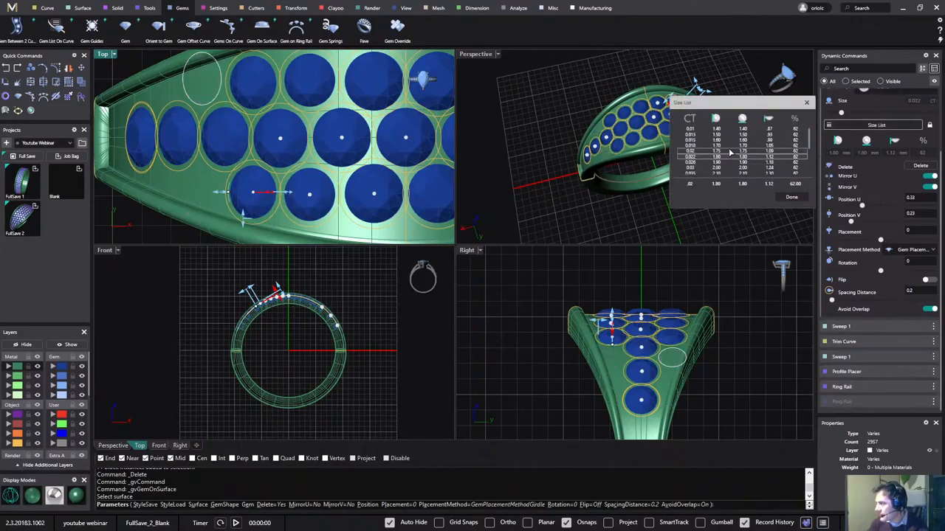
pyautogui.click(729, 150)
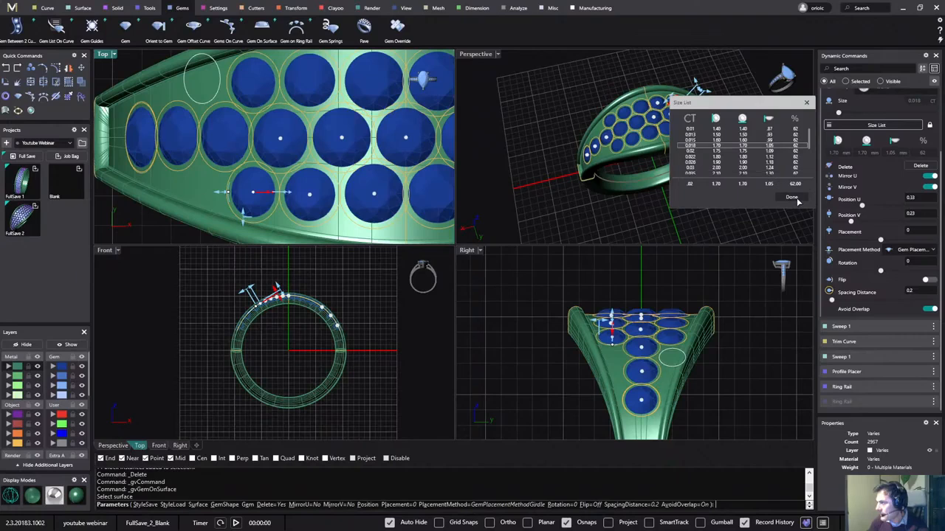
pyautogui.click(794, 198)
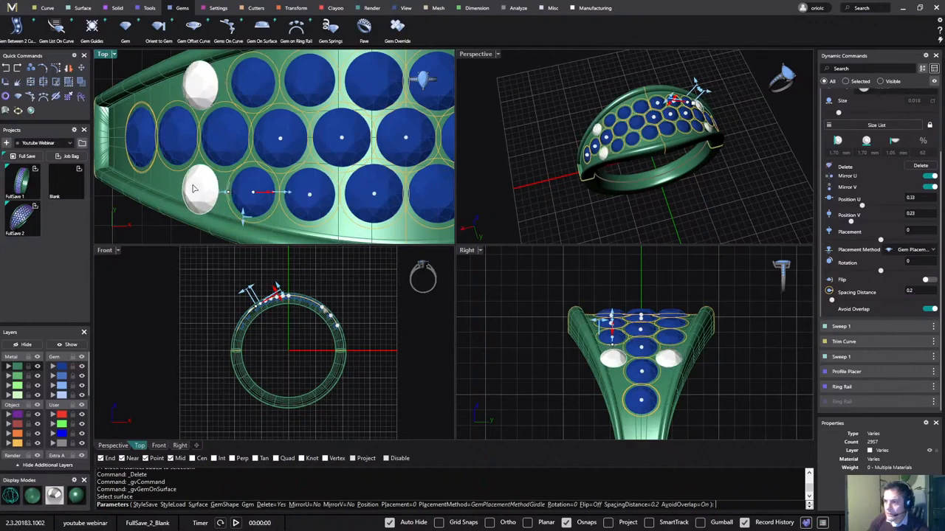
pyautogui.click(193, 189)
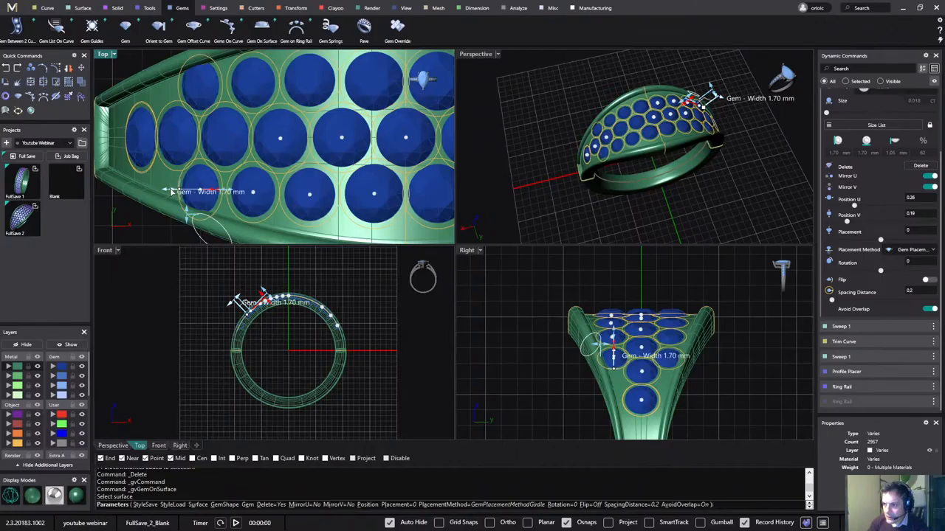
pyautogui.moveTo(170, 192); pyautogui.dragTo(200, 189)
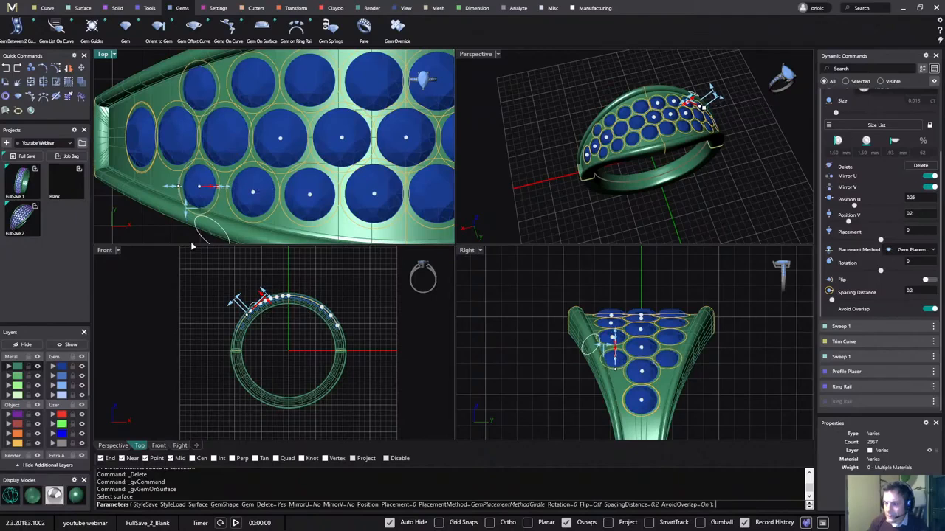
# - Turn off Mirror V and add a mirrored pair of 1.90 mm gems at the central row's lower ends, positioned at U 0.92, V 0.49
pyautogui.scroll(2, 651, 385)
pyautogui.scroll(-3, 652, 385)
pyautogui.moveTo(654, 369); pyautogui.dragTo(649, 270, button='right')
pyautogui.scroll(5, 644, 292)
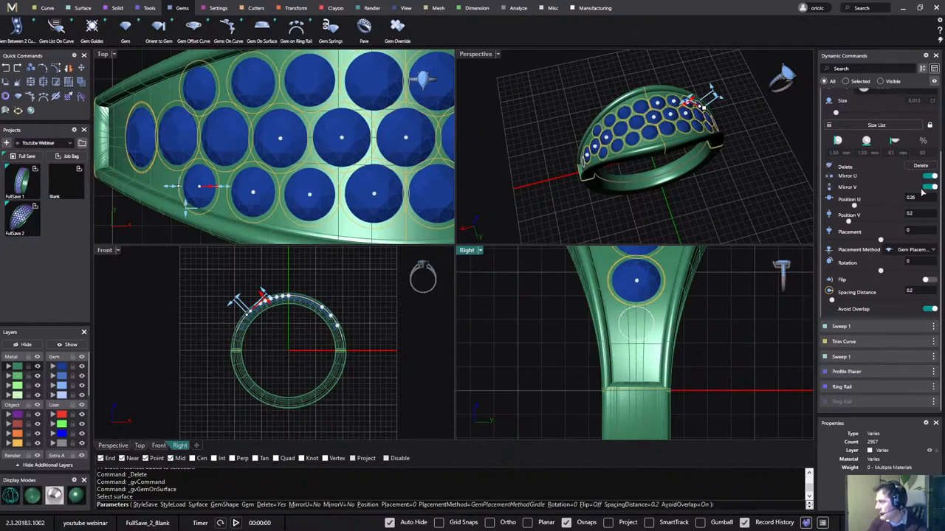
pyautogui.click(932, 188)
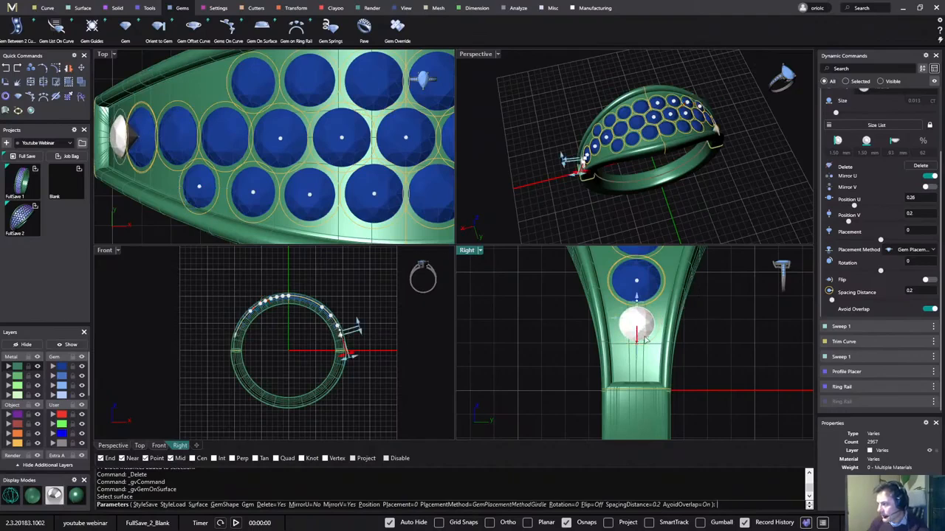
pyautogui.scroll(2, 636, 325)
pyautogui.click(620, 322)
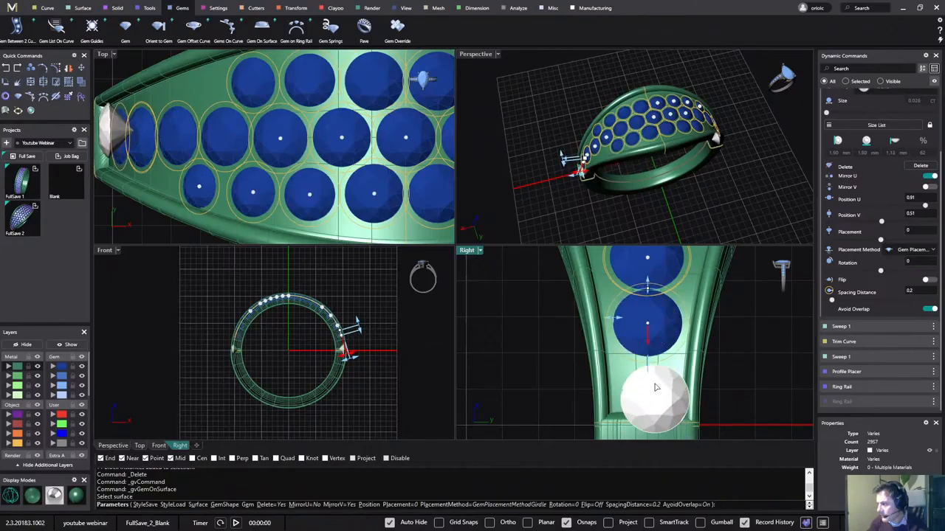
pyautogui.moveTo(644, 329); pyautogui.dragTo(646, 332)
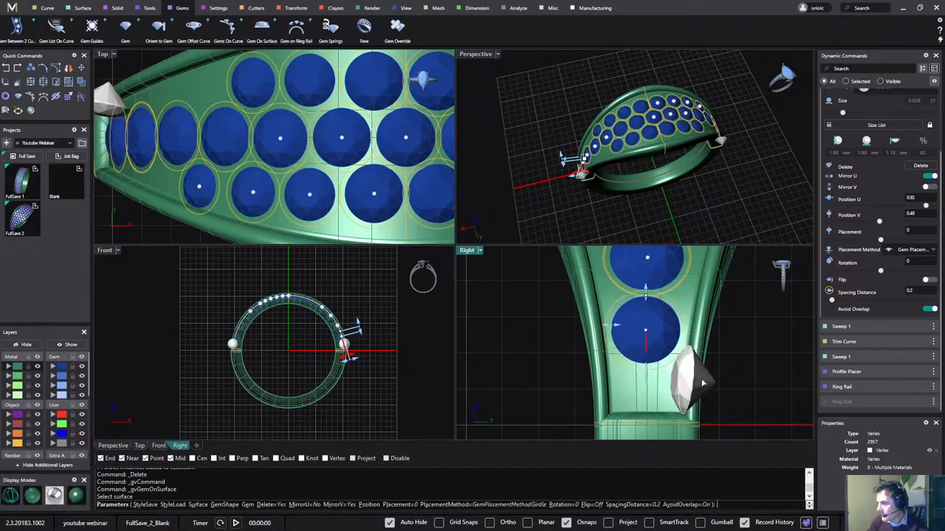
# - Turn Mirror V back on for the outermost 1.50 mm side-row gem and finish Gem On Surface
pyautogui.scroll(-3, 764, 362)
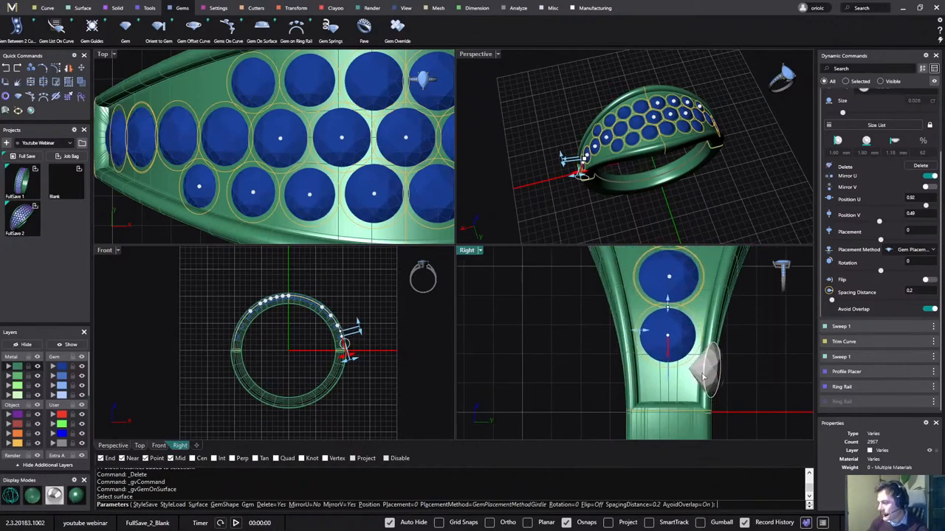
pyautogui.scroll(-2, 756, 361)
pyautogui.moveTo(756, 360); pyautogui.dragTo(632, 368, button='right')
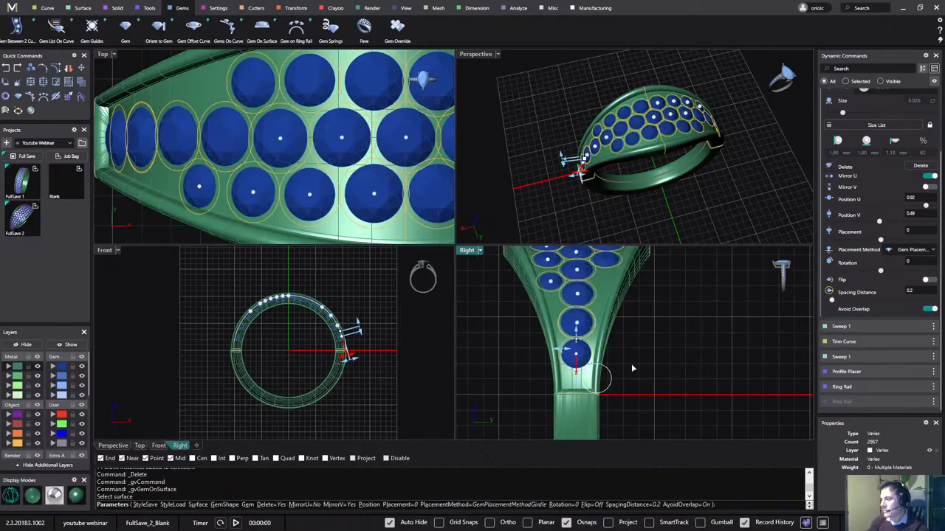
pyautogui.scroll(-3, 661, 318)
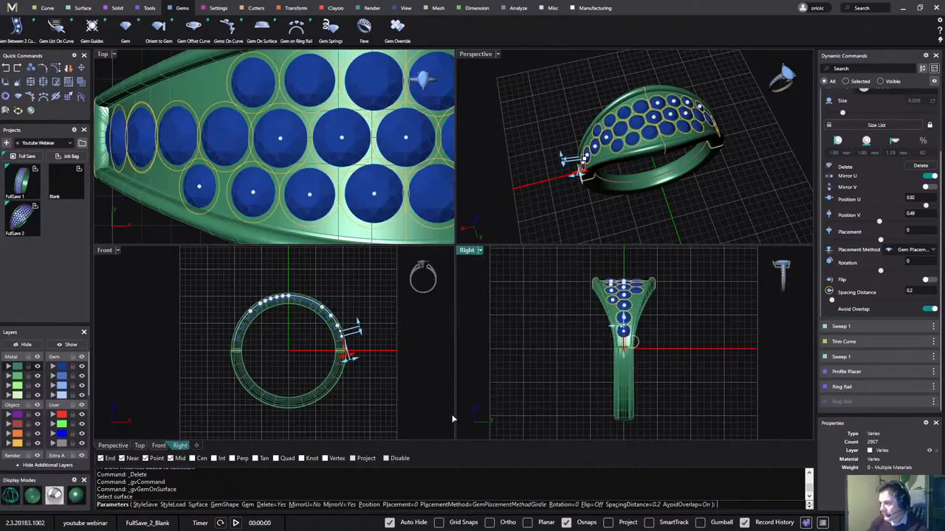
pyautogui.scroll(5, 612, 384)
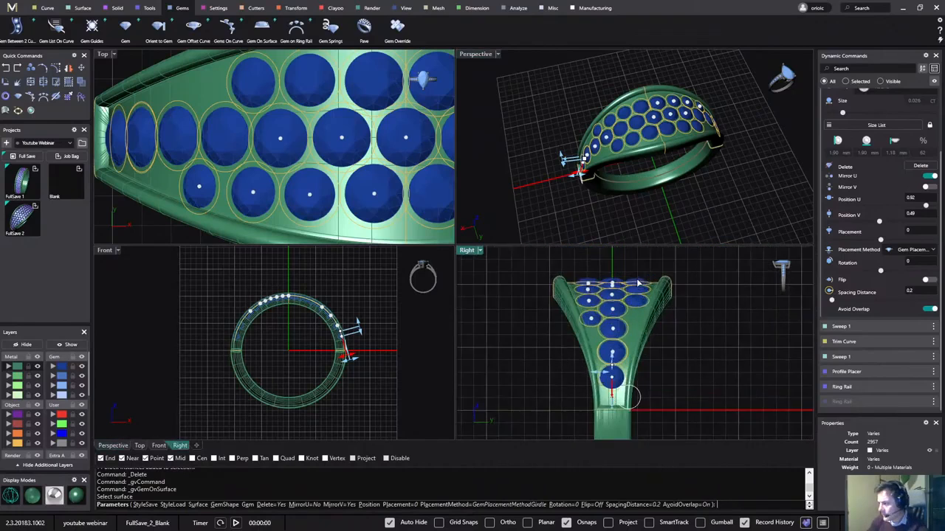
pyautogui.moveTo(635, 160); pyautogui.dragTo(705, 181, button='right')
pyautogui.scroll(4, 705, 181)
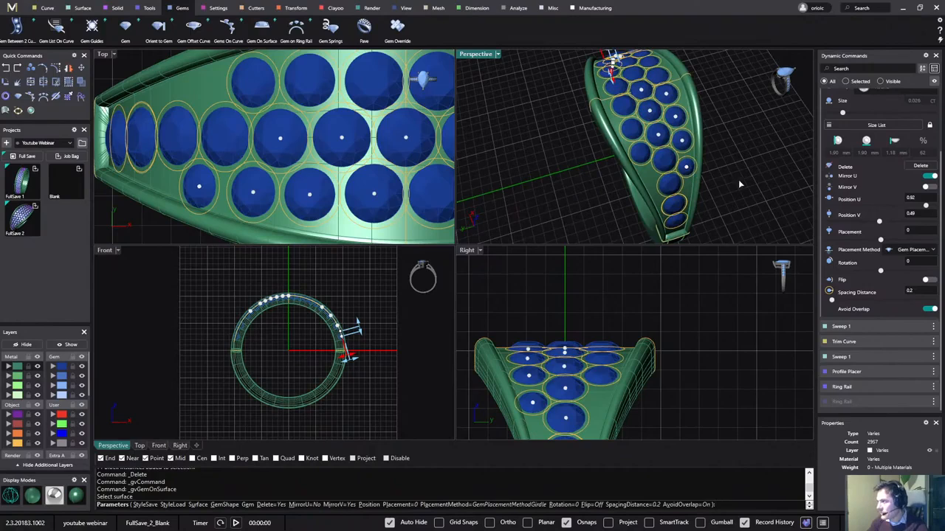
pyautogui.click(688, 168)
pyautogui.scroll(2, 878, 168)
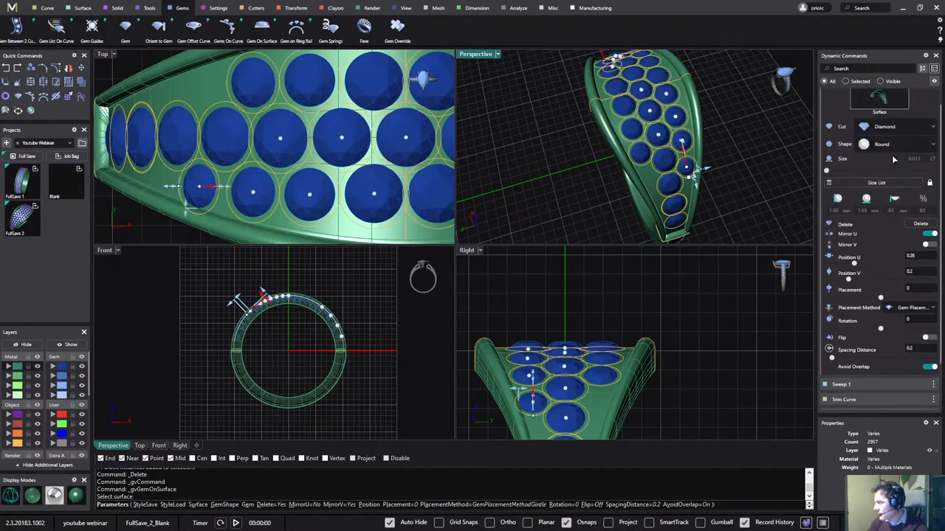
pyautogui.click(929, 245)
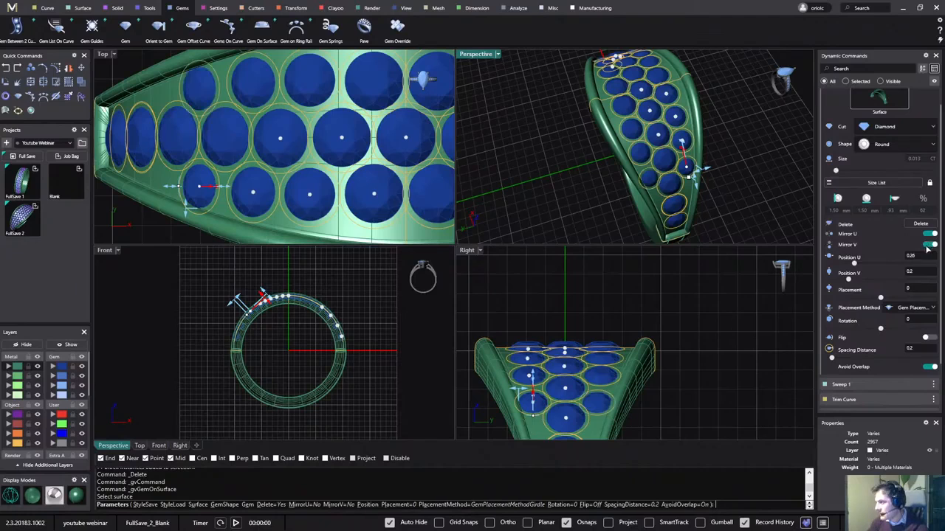
pyautogui.rightClick(774, 194)
# - Try to create pavé prongs for all the placed gems on the ring's top surface
pyautogui.scroll(-2, 773, 194)
pyautogui.moveTo(773, 194); pyautogui.dragTo(660, 152, button='right')
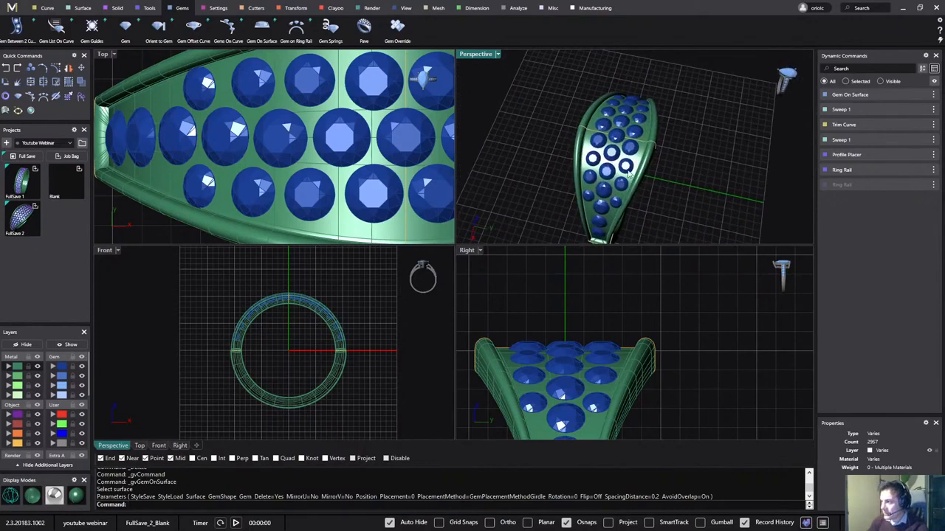
pyautogui.scroll(-5, 635, 150)
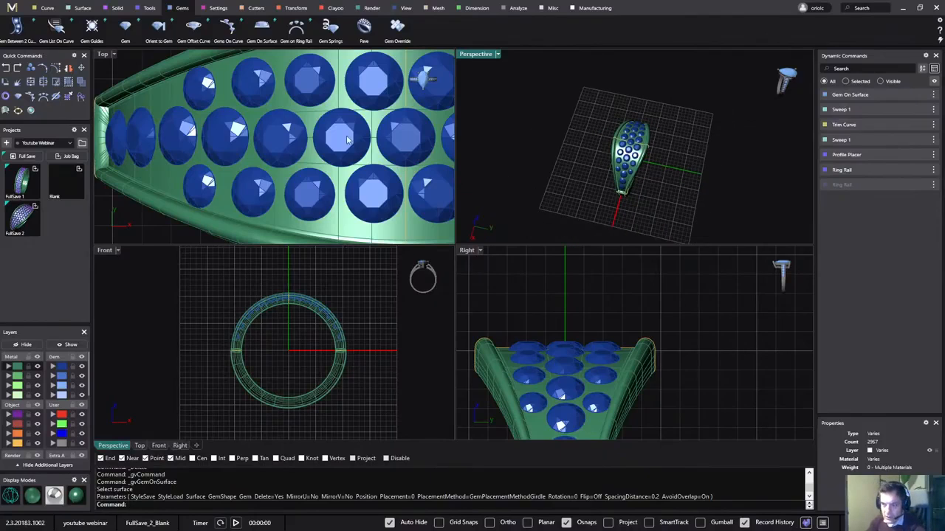
pyautogui.click(387, 192)
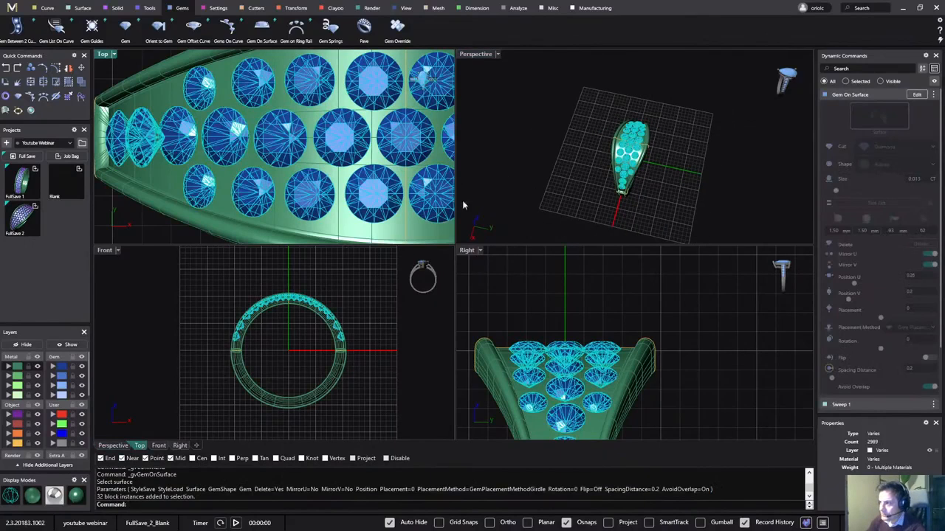
pyautogui.moveTo(589, 211); pyautogui.dragTo(614, 166, button='right')
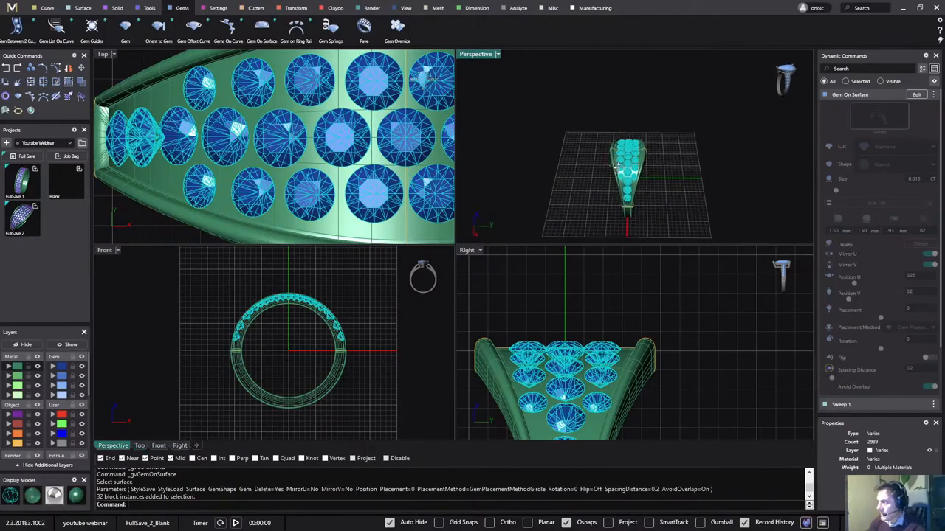
pyautogui.click(218, 9)
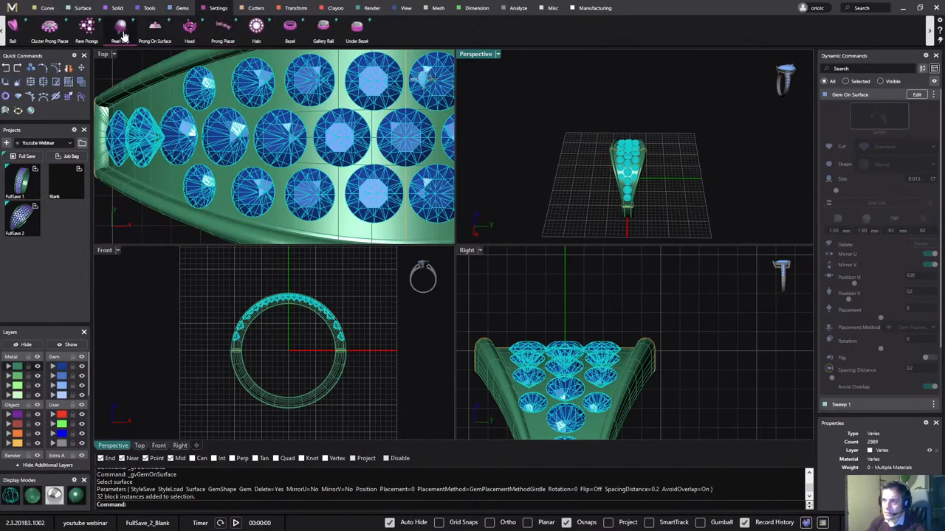
pyautogui.click(87, 28)
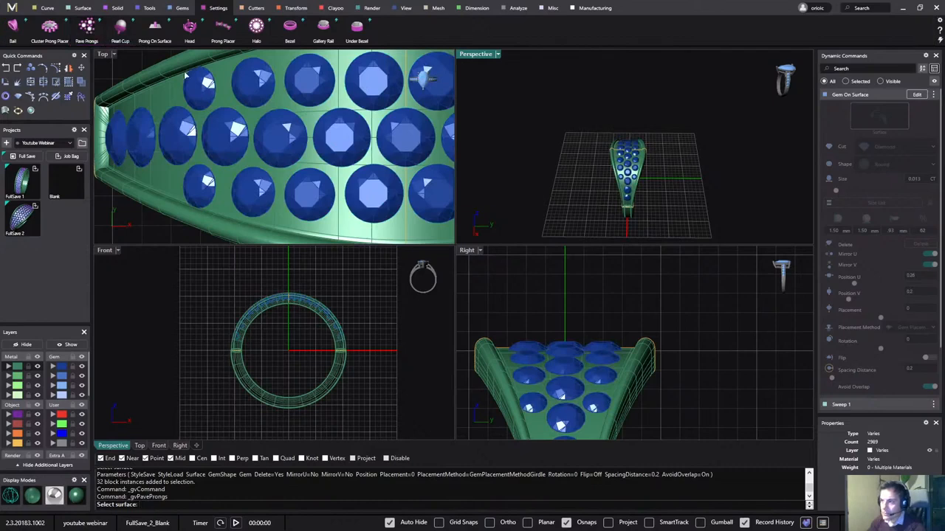
pyautogui.click(339, 186)
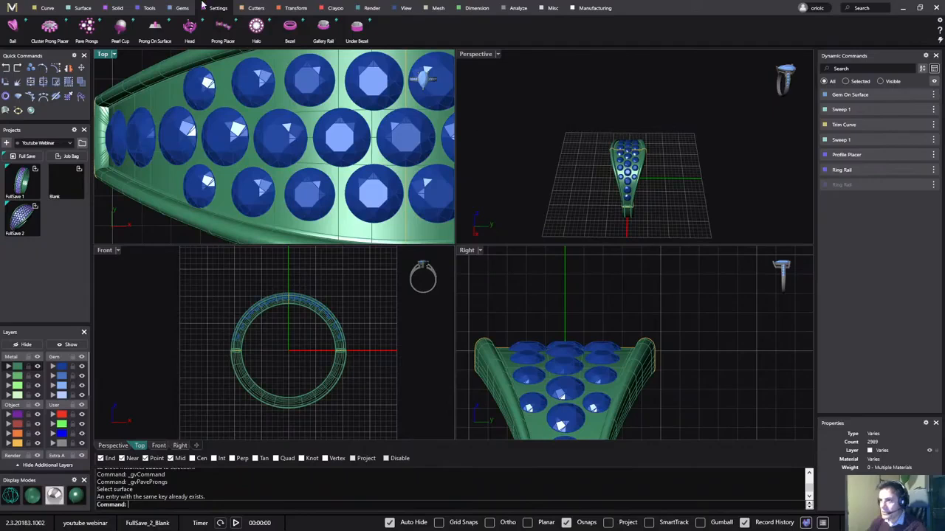
# - Retry Pavé Prongs on the grouped gems, picking the gem-covered ring surface as the base
pyautogui.click(87, 29)
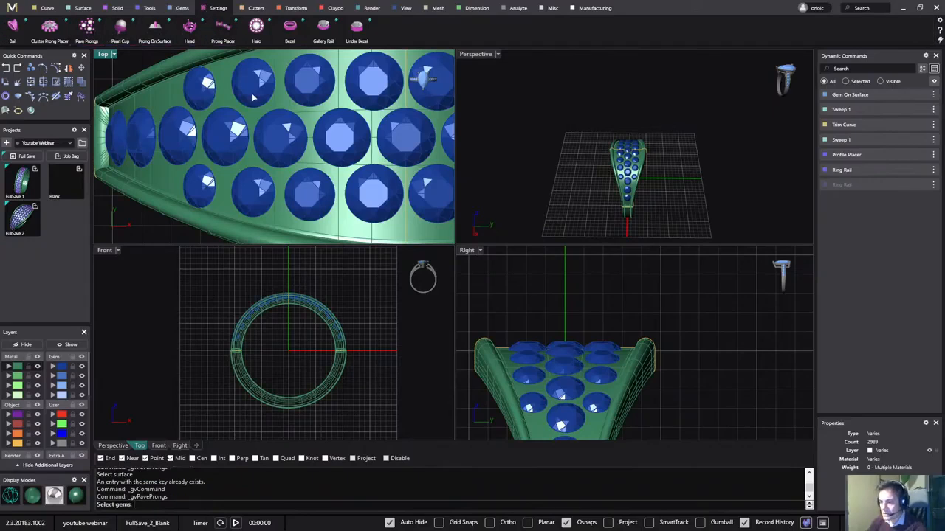
pyautogui.click(412, 140)
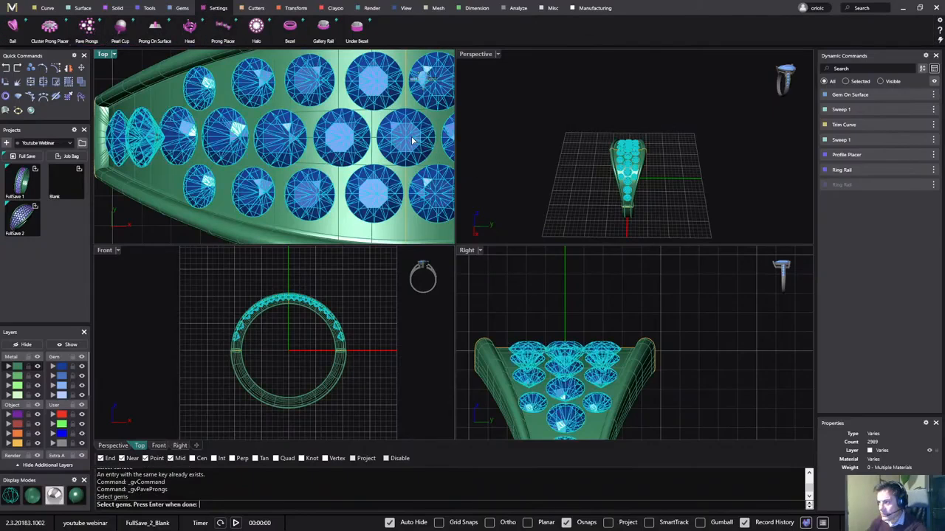
pyautogui.rightClick(564, 151)
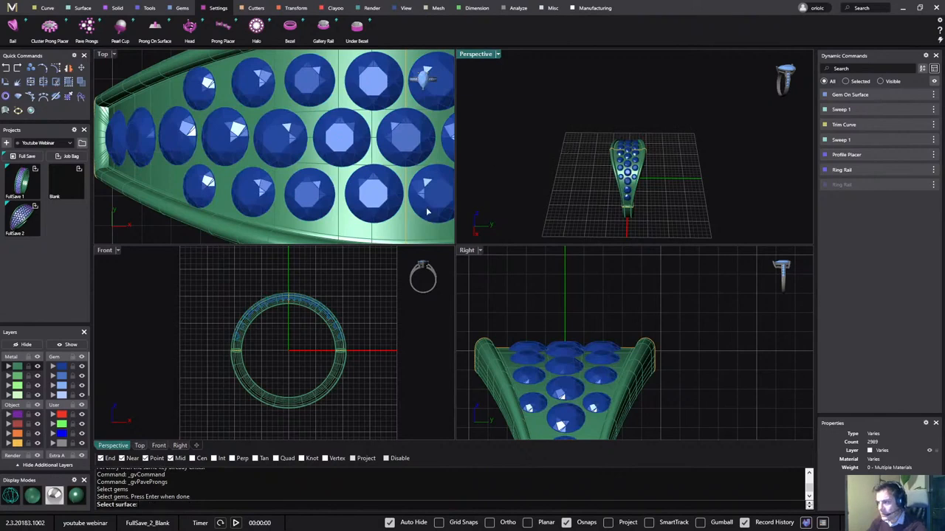
pyautogui.click(392, 232)
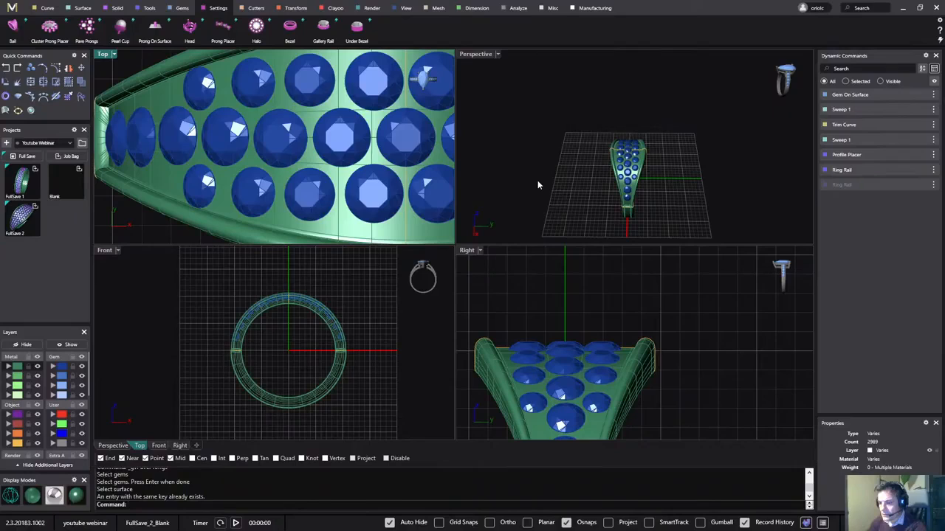
# - Try Pavé Prongs again with every gem on the Gem 01 layer chosen as input
pyautogui.rightClick(539, 123)
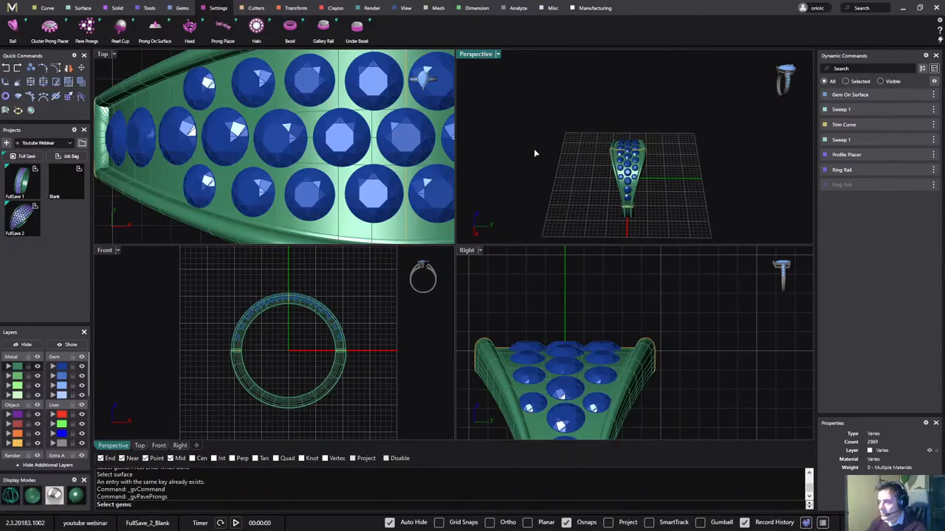
pyautogui.doubleClick(472, 56)
pyautogui.scroll(5, 453, 200)
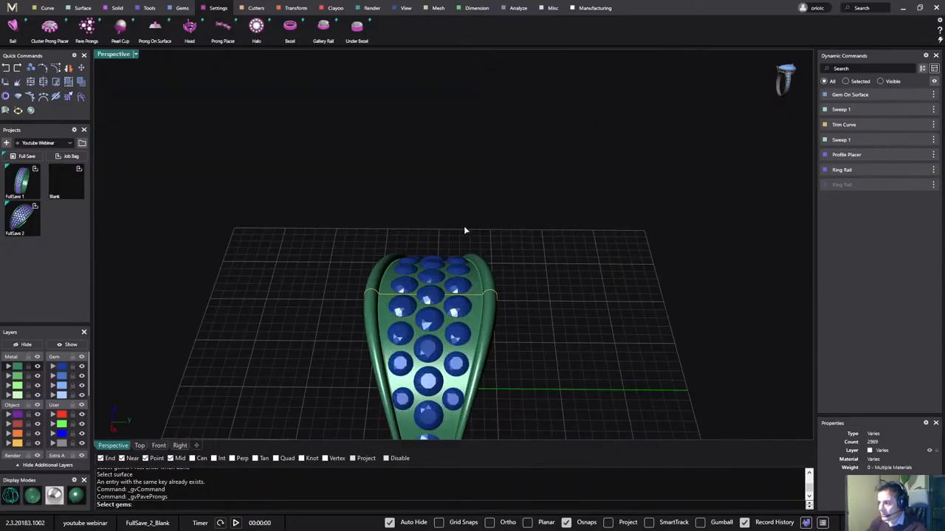
pyautogui.moveTo(464, 226); pyautogui.dragTo(497, 255, button='right')
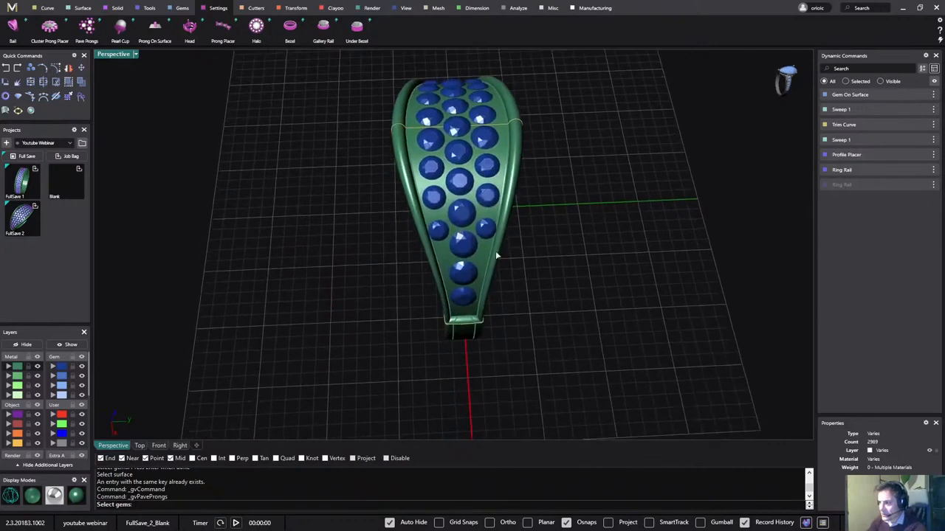
pyautogui.click(140, 445)
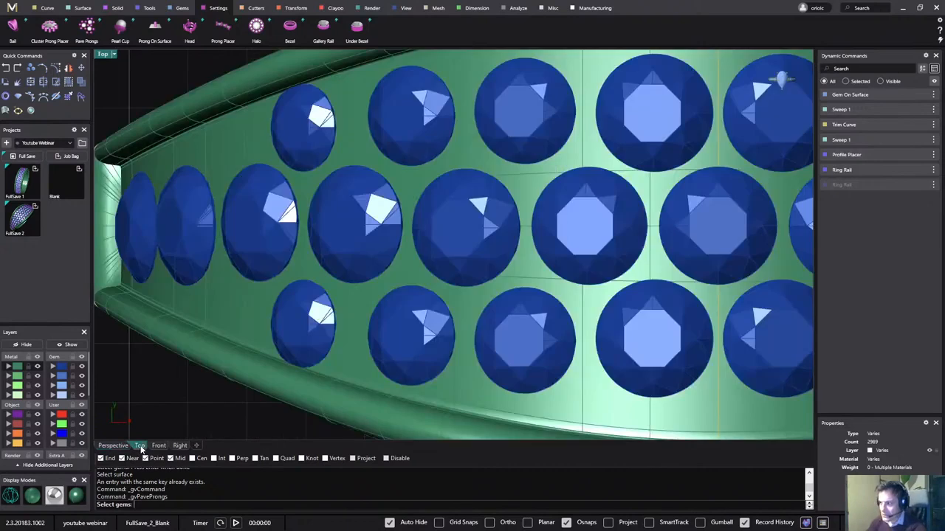
pyautogui.scroll(-8, 360, 338)
pyautogui.moveTo(409, 321); pyautogui.dragTo(414, 246, button='right')
pyautogui.scroll(-2, 416, 252)
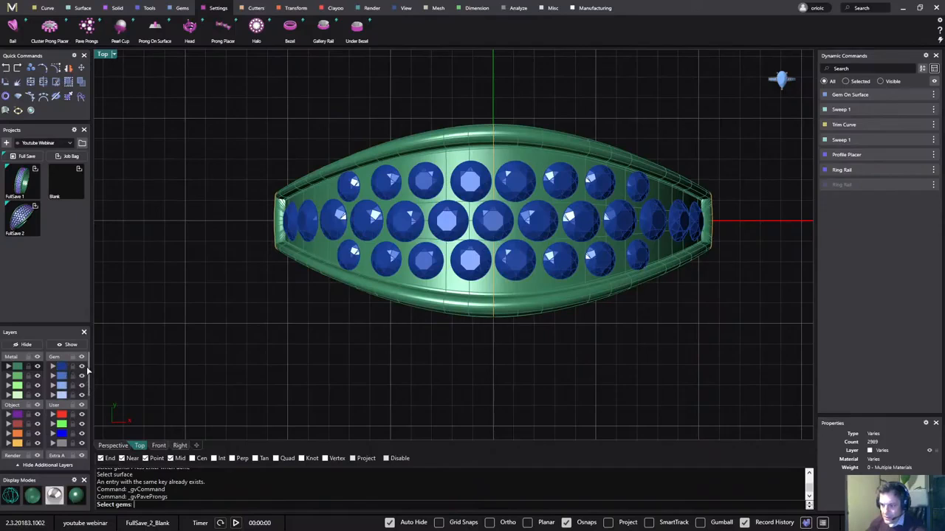
pyautogui.click(62, 367)
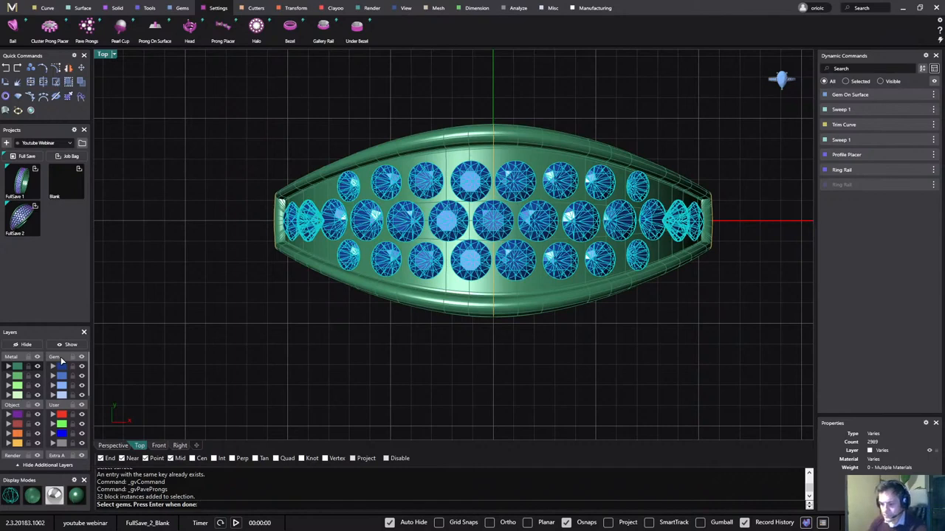
pyautogui.press('Return')
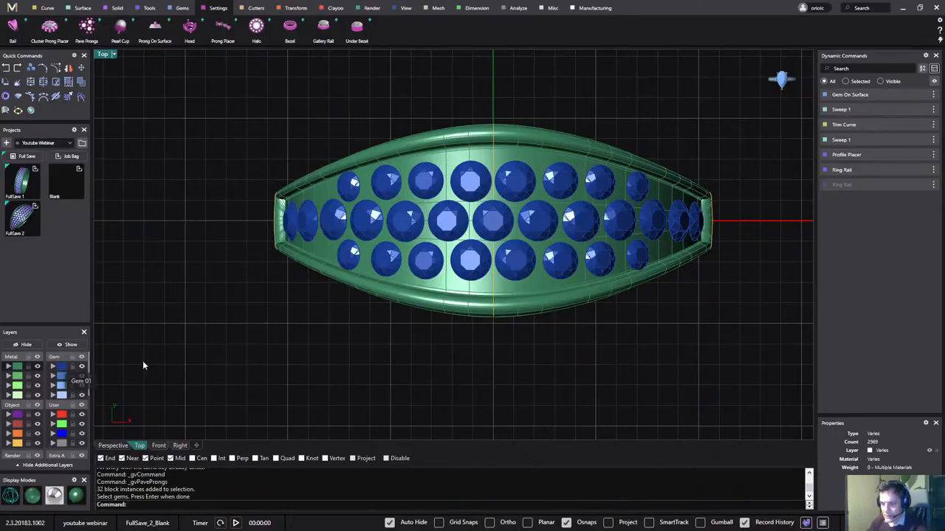
# - Try Pavé Prongs with all Gem 01 gems preselected and the ring's central surface as the base
pyautogui.click(62, 371)
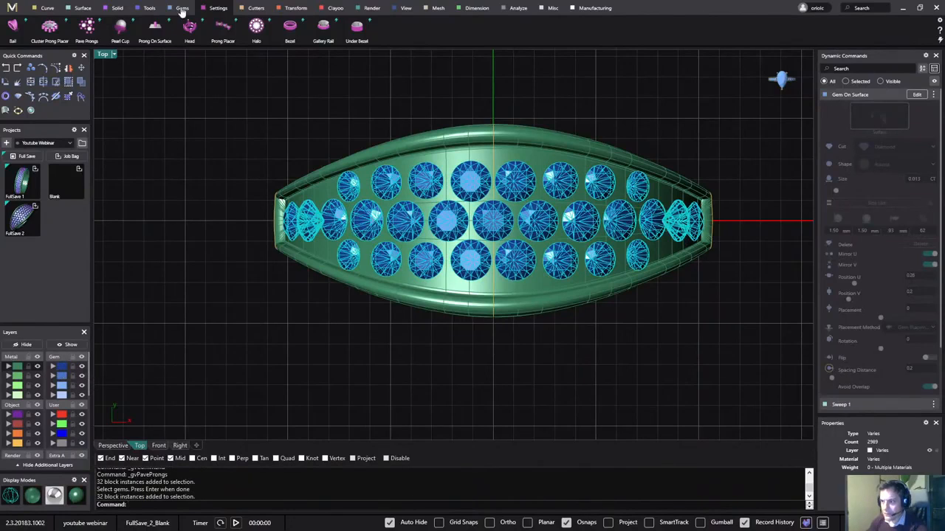
pyautogui.click(89, 30)
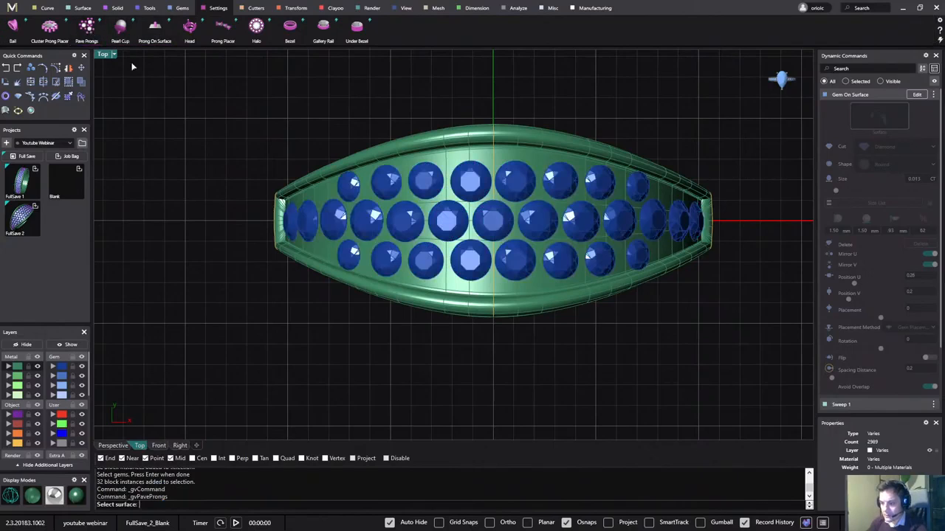
pyautogui.click(453, 162)
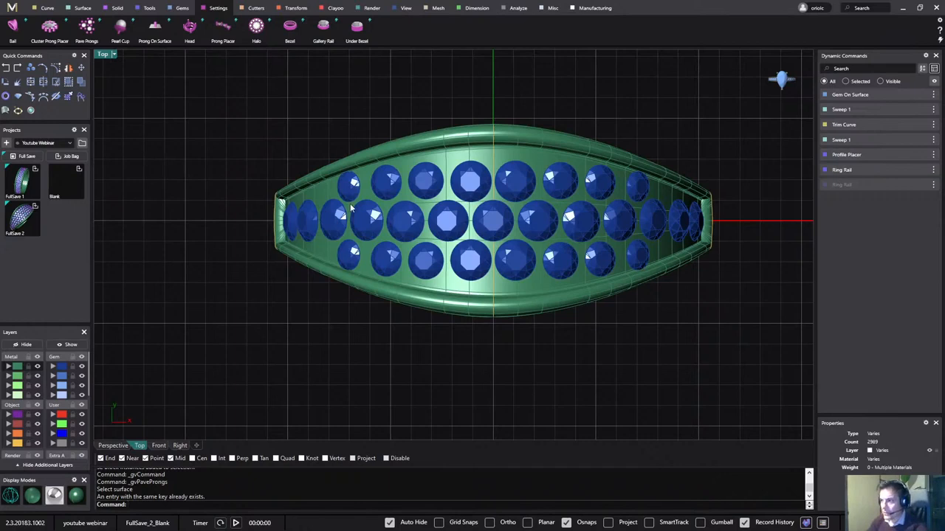
# - Ungroup the gems placed on the ring surface
pyautogui.click(334, 227)
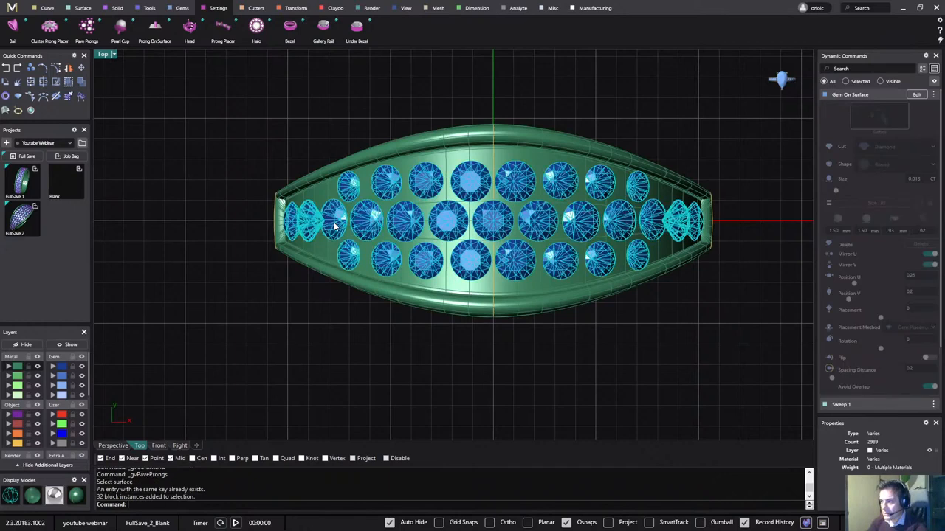
pyautogui.write('ungro')
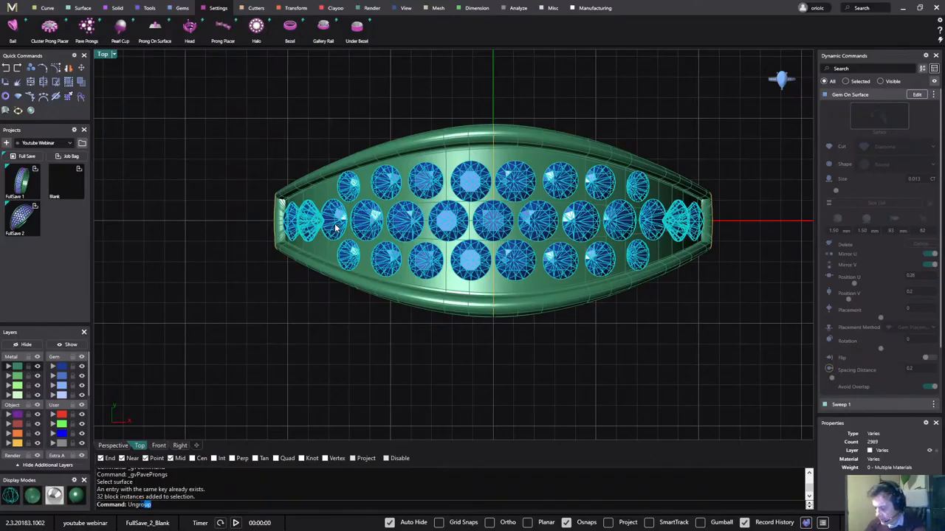
pyautogui.write('up')
pyautogui.press('Return')
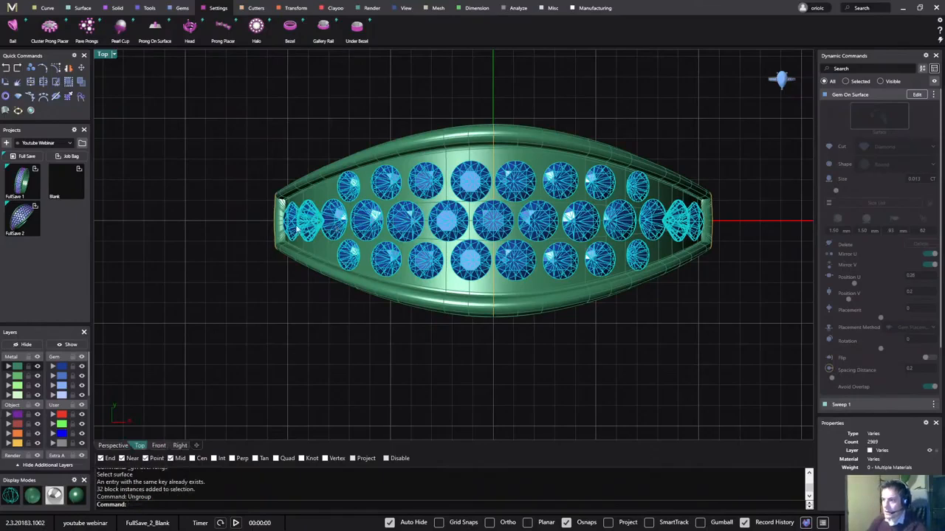
# - Clear the selection and lock the ring's metal layer and the orange object layer, making the second metal layer current
pyautogui.click(186, 226)
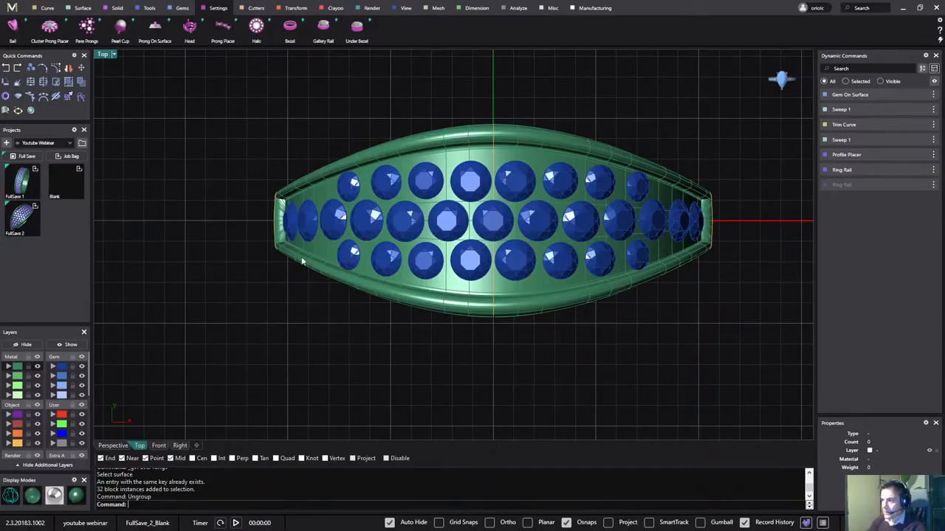
pyautogui.click(38, 367)
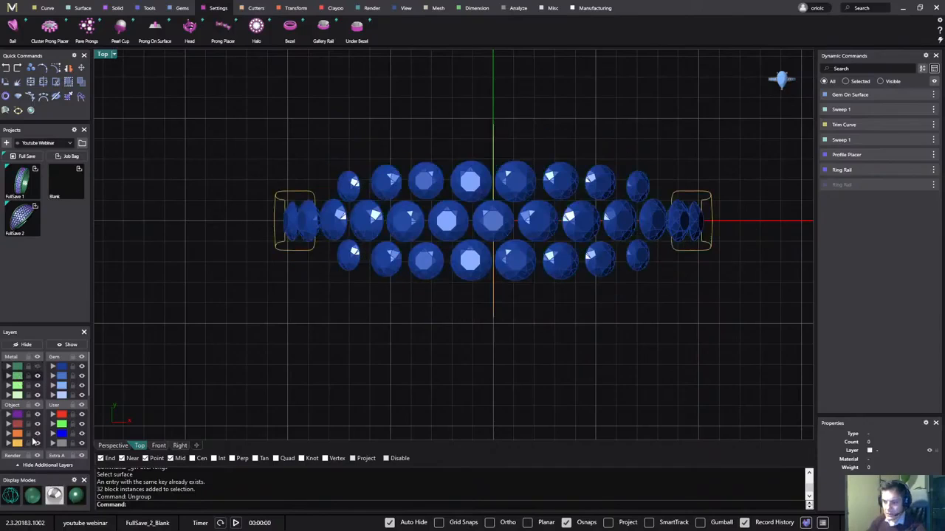
pyautogui.click(38, 367)
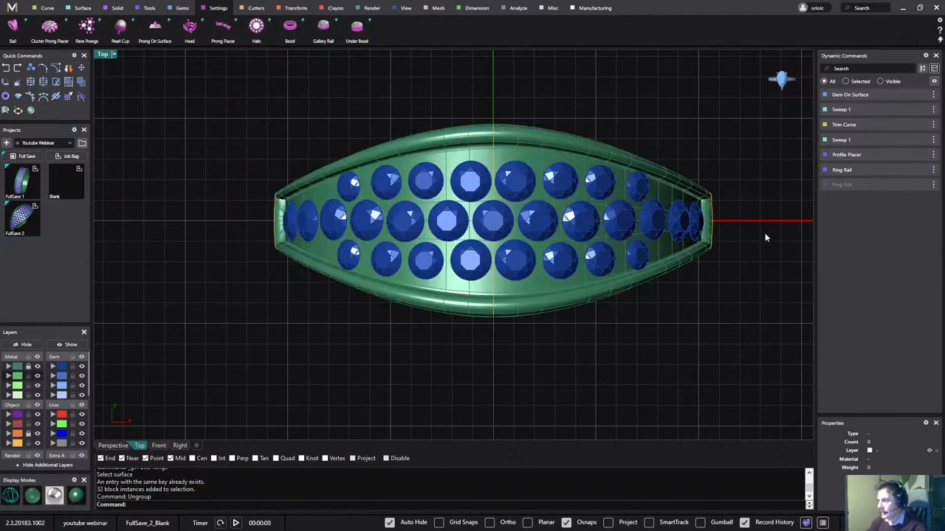
# - Try Prong Placer on the central row of gems, removing the yellow curves at both ring ends from the selection
pyautogui.moveTo(759, 220); pyautogui.dragTo(292, 226)
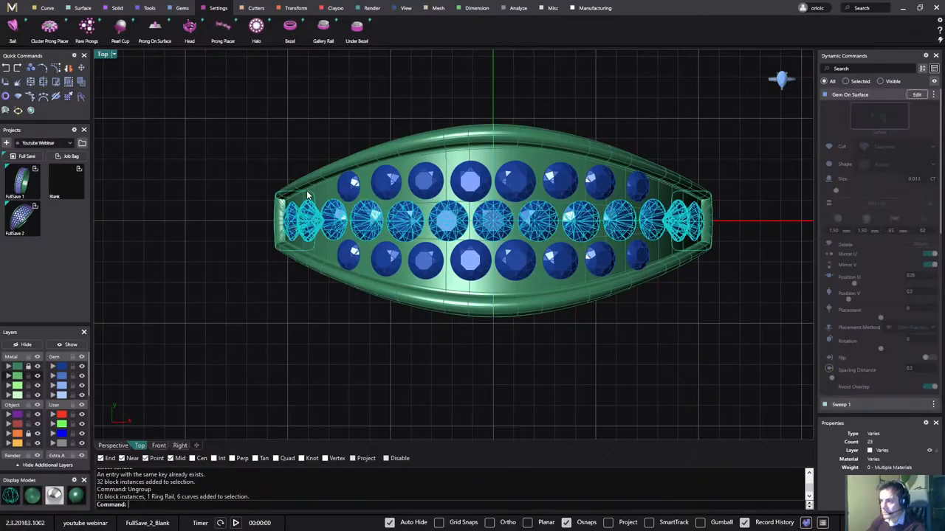
pyautogui.keyDown('ctrl'); pyautogui.click(309, 196); pyautogui.keyUp('ctrl')
pyautogui.keyDown('ctrl'); pyautogui.click(716, 209); pyautogui.keyUp('ctrl')
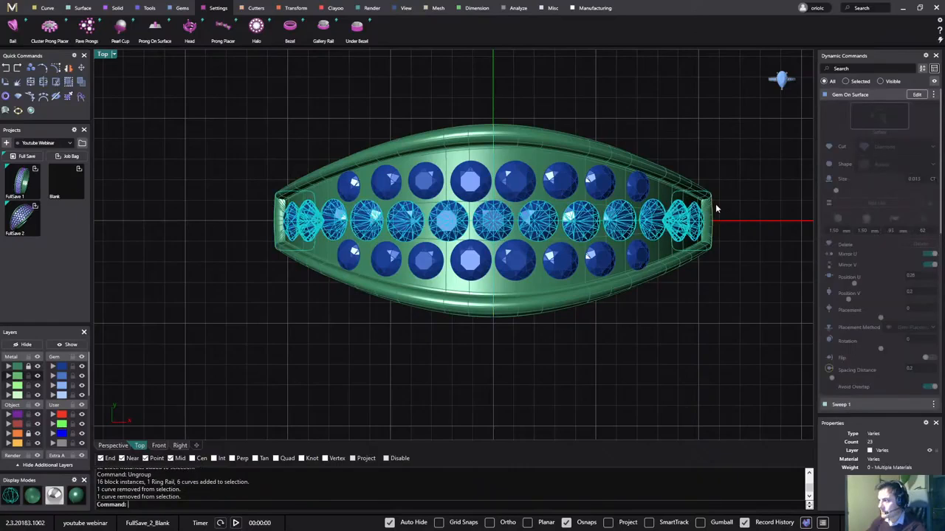
pyautogui.keyDown('ctrl'); pyautogui.click(702, 196); pyautogui.keyUp('ctrl')
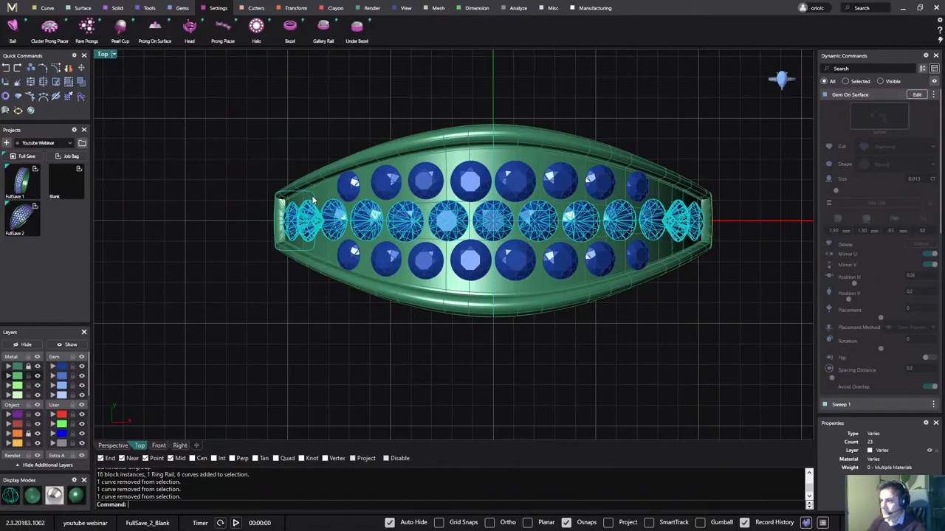
pyautogui.keyDown('ctrl'); pyautogui.click(312, 192); pyautogui.keyUp('ctrl')
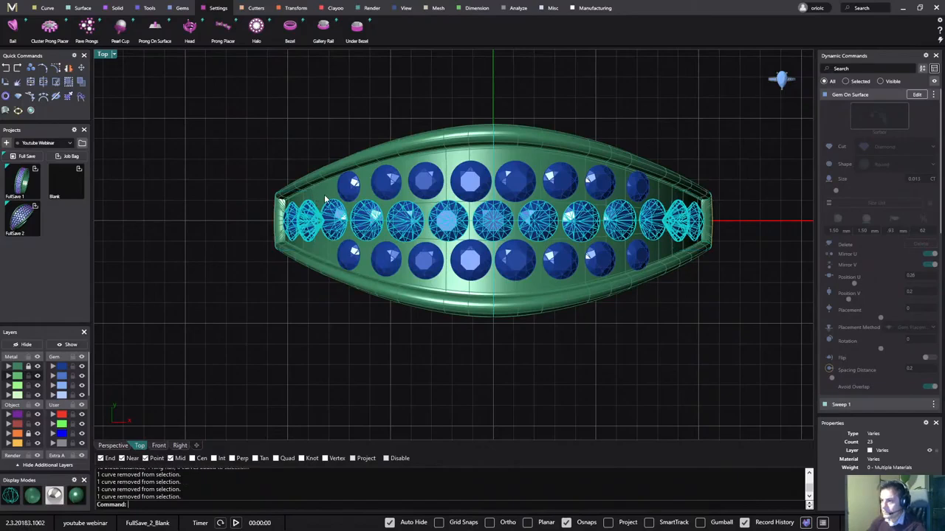
pyautogui.click(222, 31)
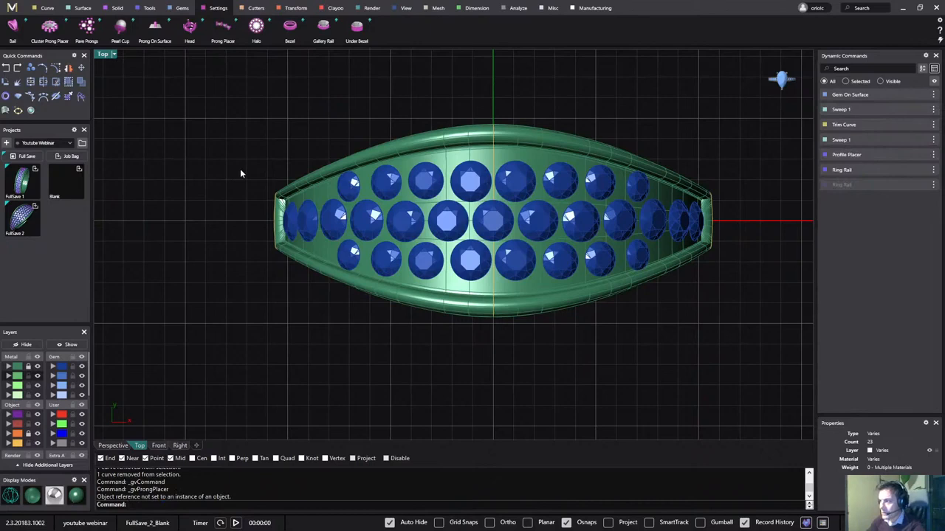
# - Examine the ring in perspective and check whether single gems in the central row can be selected on their own
pyautogui.click(112, 446)
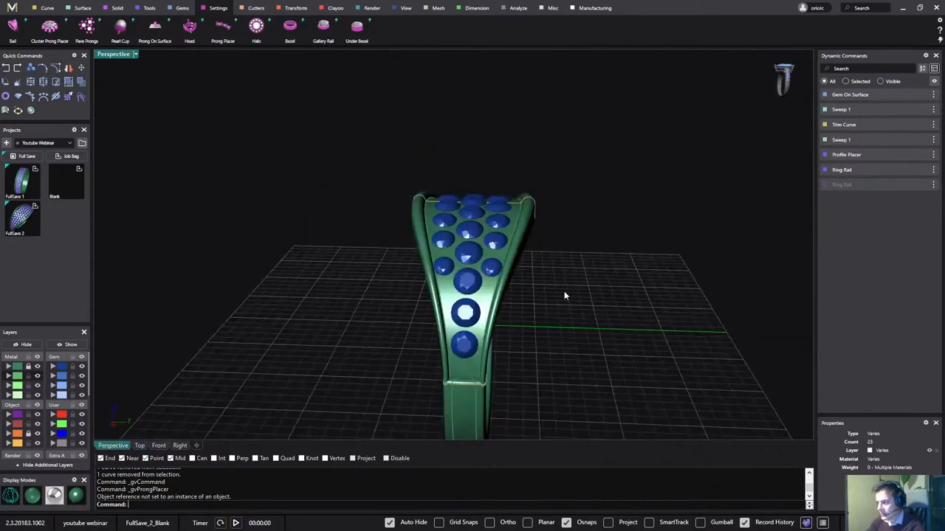
pyautogui.moveTo(564, 296); pyautogui.dragTo(532, 338, button='right')
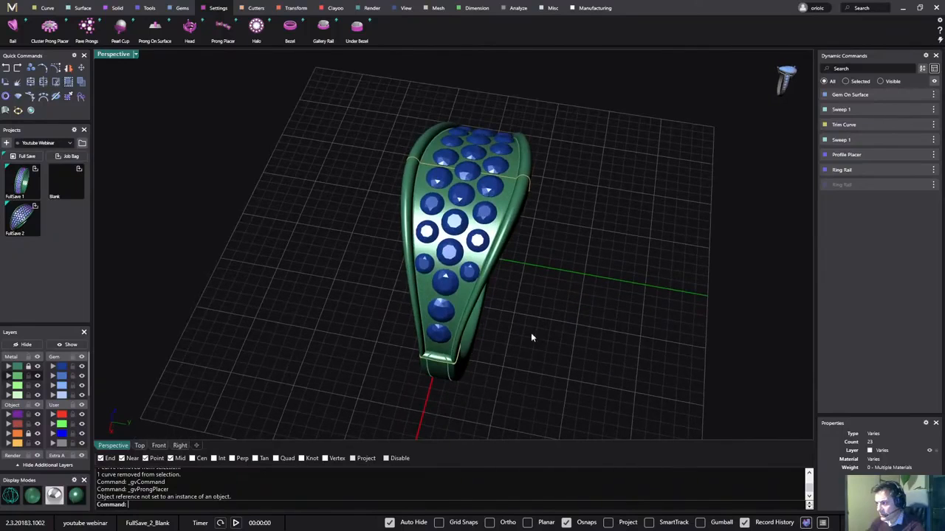
pyautogui.click(446, 254)
pyautogui.click(555, 267)
pyautogui.moveTo(555, 267); pyautogui.dragTo(566, 242, button='right')
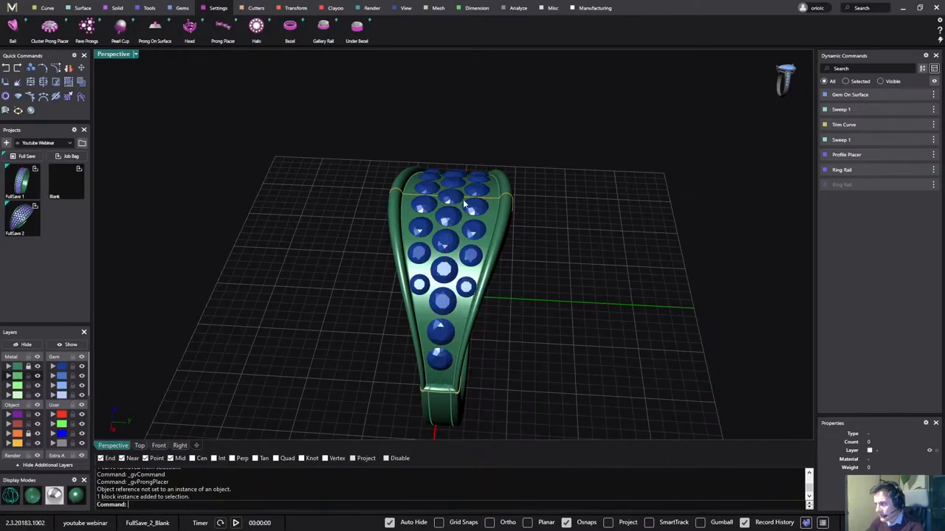
pyautogui.click(458, 182)
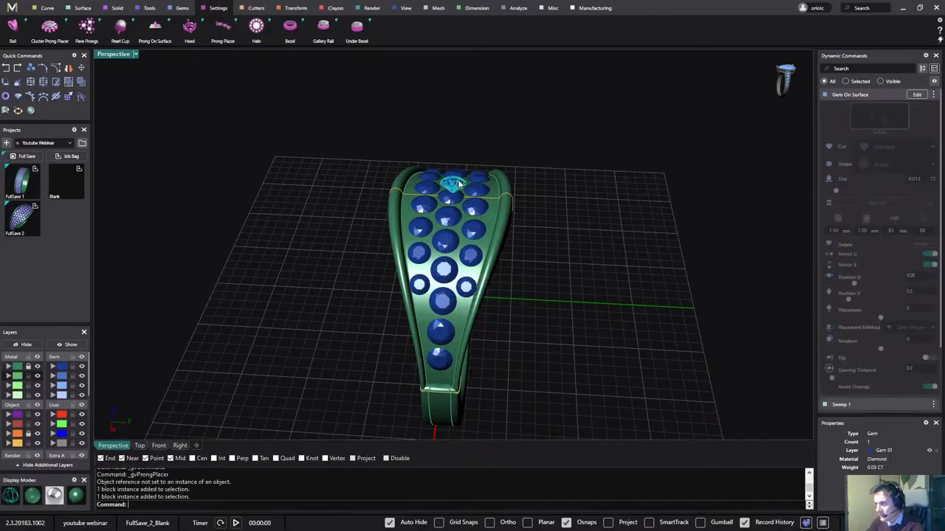
pyautogui.click(636, 234)
pyautogui.scroll(-5, 636, 235)
pyautogui.moveTo(629, 266); pyautogui.dragTo(626, 245, button='right')
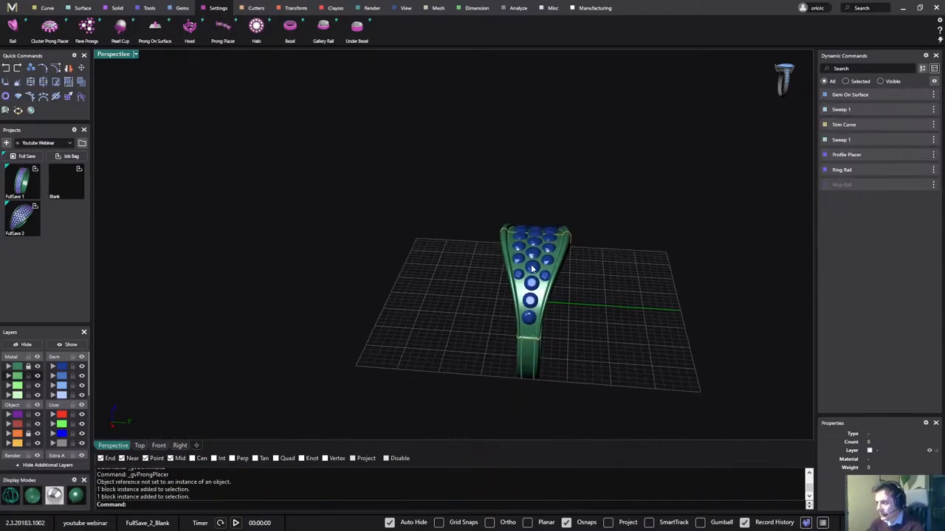
# - Try a bezel on a single gem of the central row, then cancel it
pyautogui.click(532, 270)
pyautogui.click(572, 310)
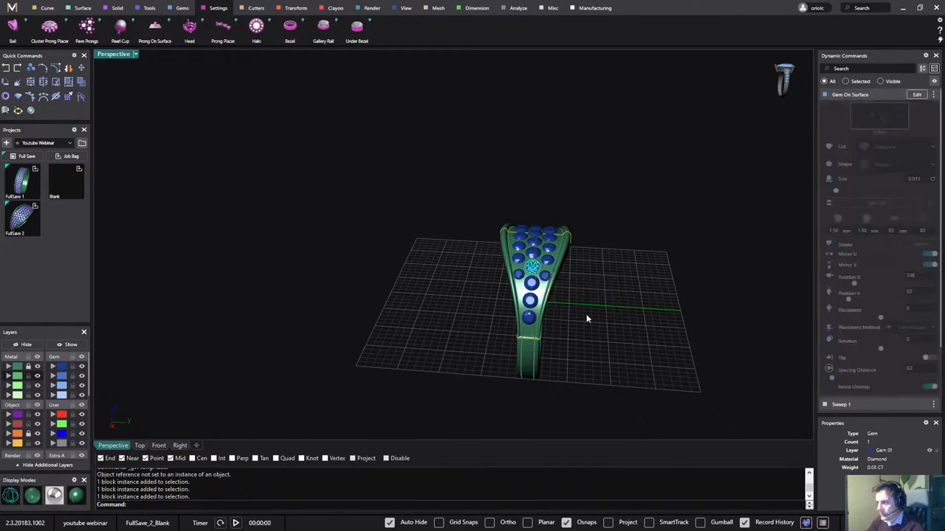
pyautogui.moveTo(632, 312); pyautogui.dragTo(642, 297, button='right')
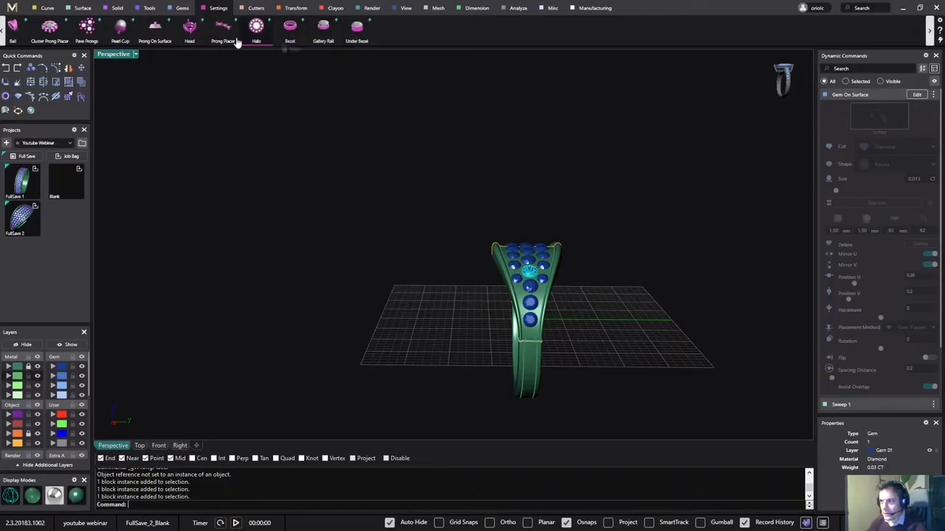
pyautogui.click(290, 30)
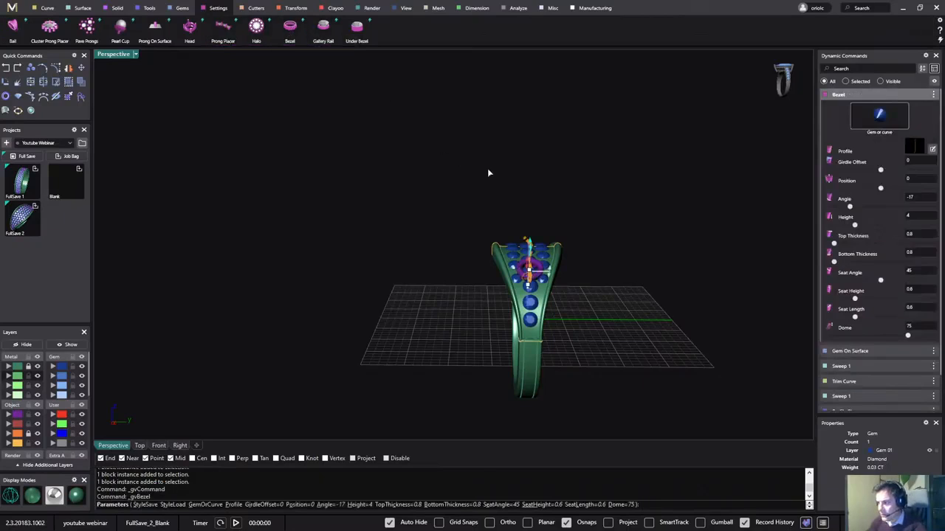
pyautogui.press('Escape')
# - Pick the lowest gems of the central row one by one to check for overlapping duplicates
pyautogui.moveTo(628, 242); pyautogui.dragTo(606, 248, button='right')
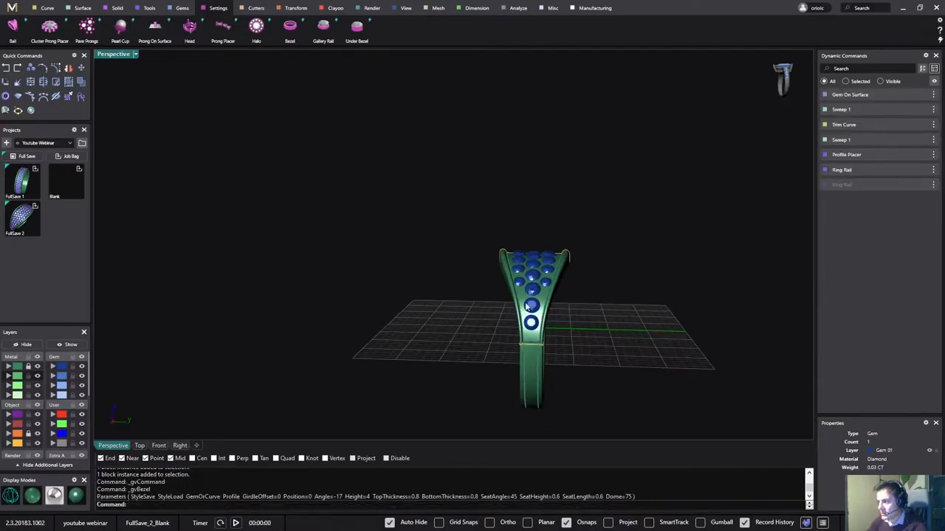
pyautogui.keyDown('shift'); pyautogui.click(537, 294); pyautogui.keyUp('shift')
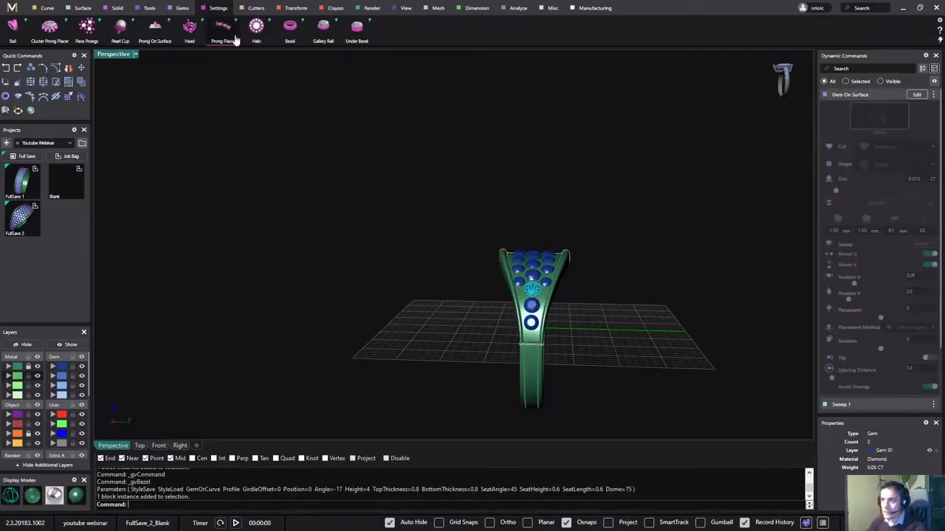
pyautogui.keyDown('shift'); pyautogui.click(537, 309); pyautogui.keyUp('shift')
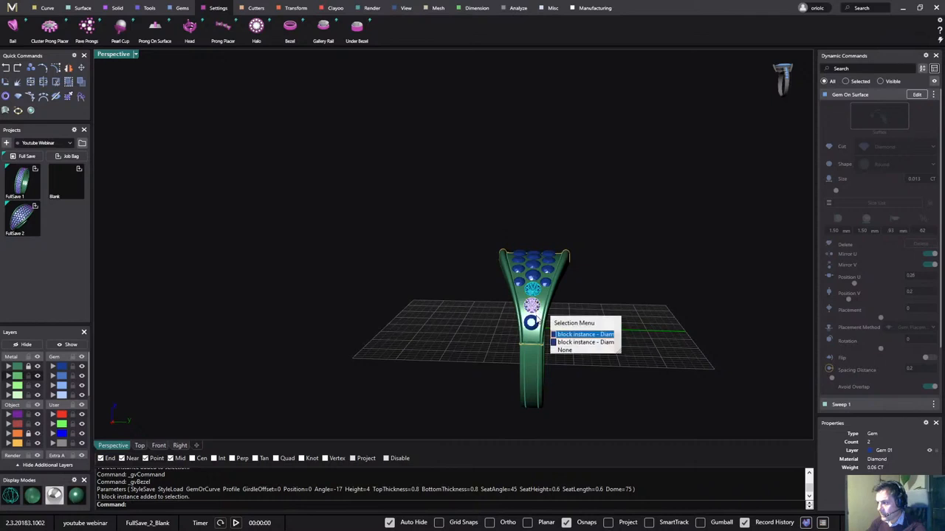
pyautogui.keyDown('shift'); pyautogui.click(535, 322); pyautogui.keyUp('shift')
pyautogui.click(611, 309)
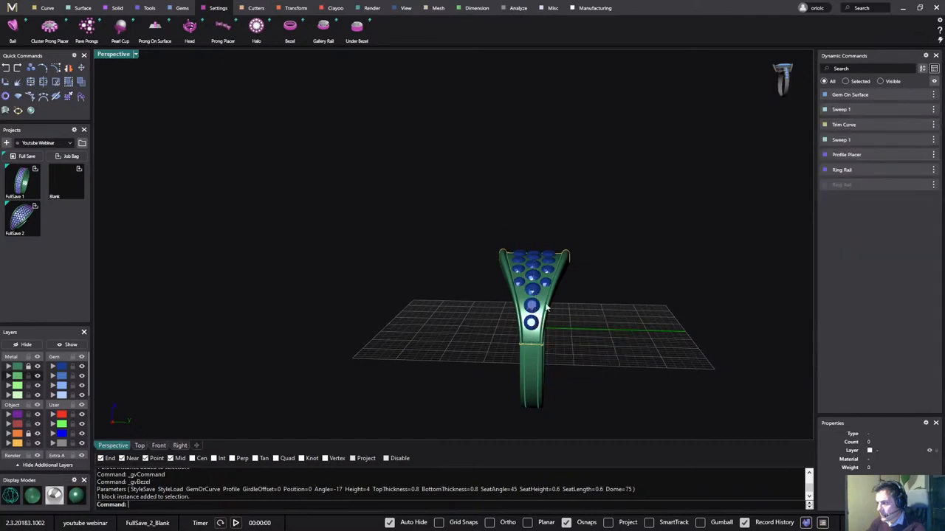
# - Delete the duplicate gem stacked on the second-lowest gem of the central row at this end of the ring
pyautogui.scroll(6, 538, 310)
pyautogui.click(536, 317)
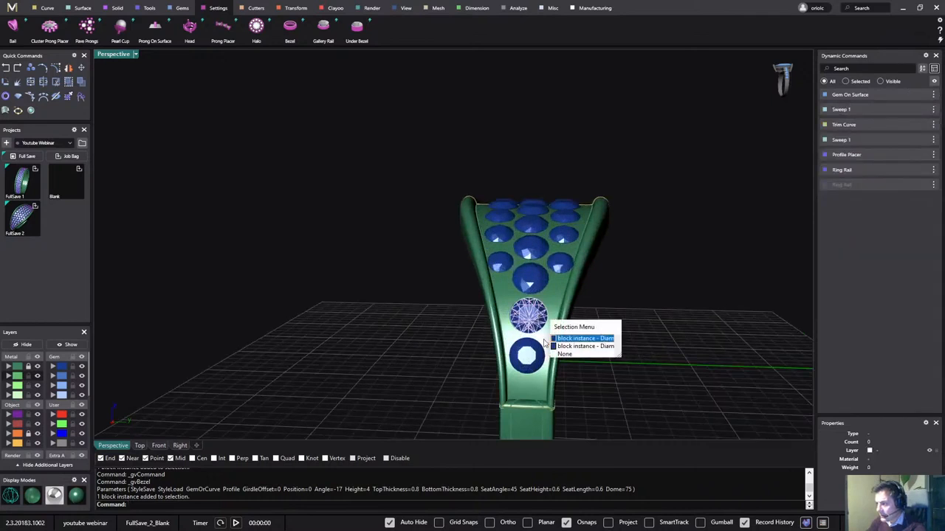
pyautogui.click(595, 347)
pyautogui.press('Delete')
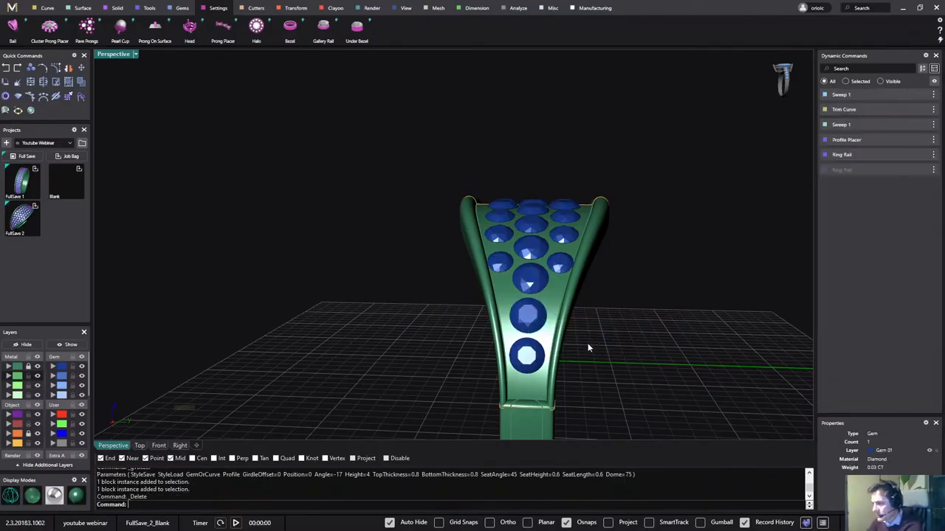
# - Check the gems on either side of it in the central row for stacked duplicates
pyautogui.click(529, 360)
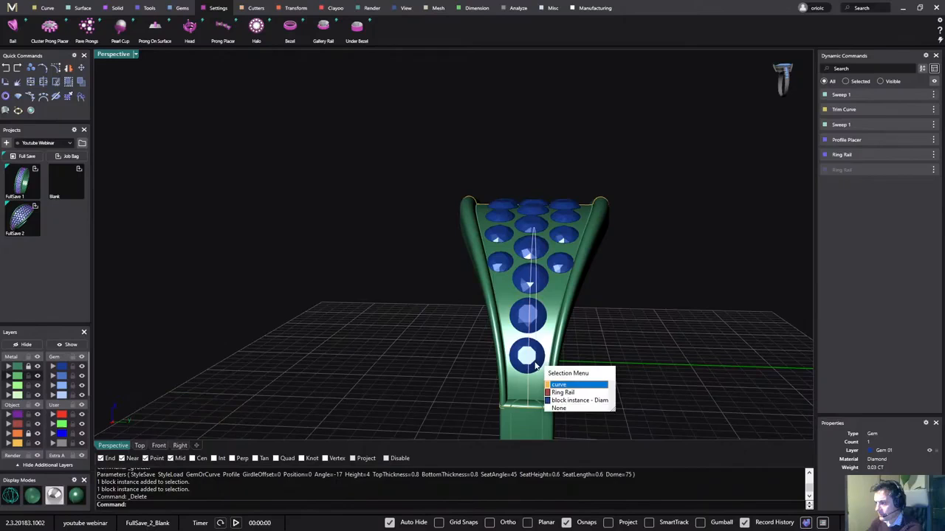
pyautogui.click(582, 401)
pyautogui.click(532, 282)
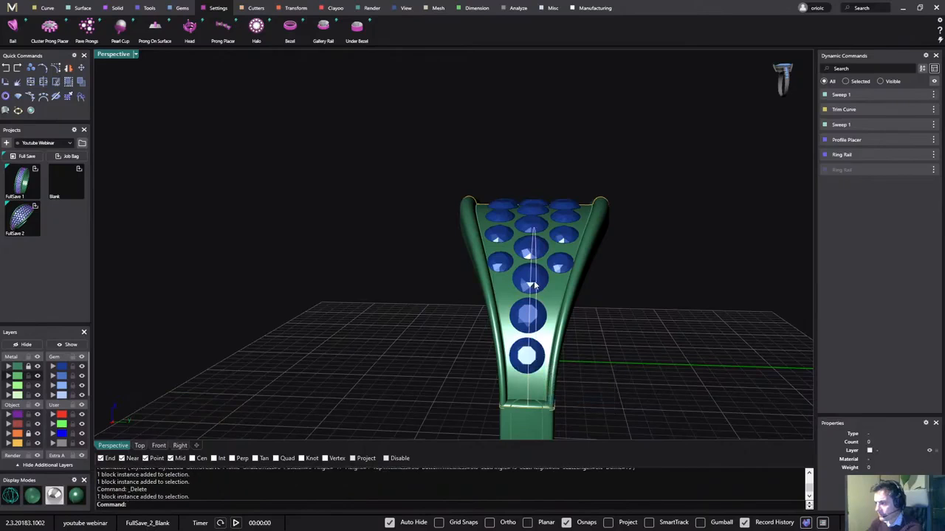
pyautogui.click(545, 276)
pyautogui.moveTo(617, 260); pyautogui.dragTo(502, 270, button='right')
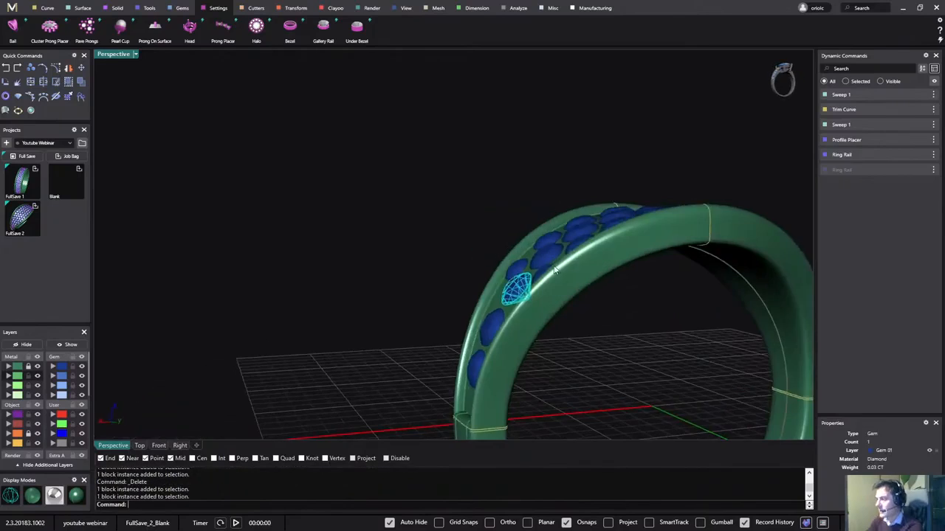
# - Delete the duplicate gem stacked on the second-lowest central-row gem at the opposite end of the ring
pyautogui.scroll(-5, 516, 272)
pyautogui.moveTo(652, 299); pyautogui.dragTo(499, 319, button='right')
pyautogui.scroll(4, 444, 304)
pyautogui.click(534, 314)
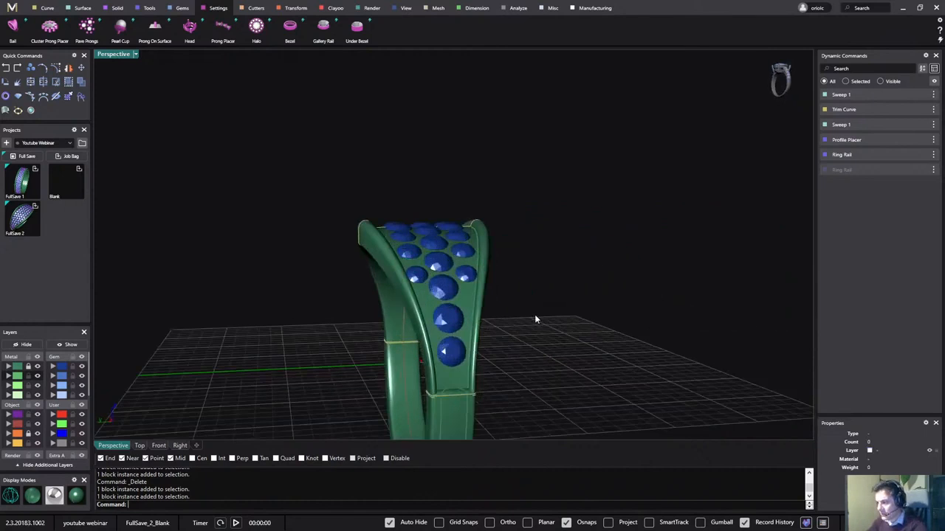
pyautogui.click(456, 315)
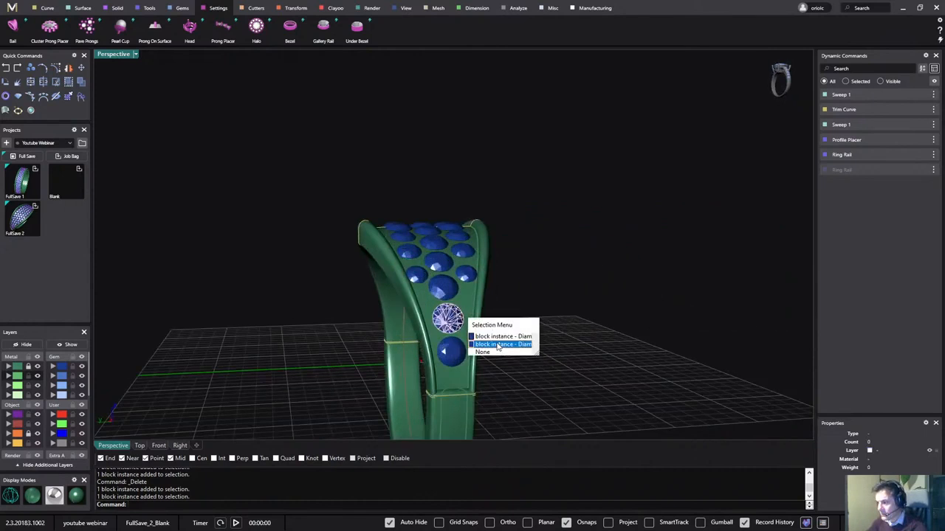
pyautogui.click(496, 343)
pyautogui.press('Delete')
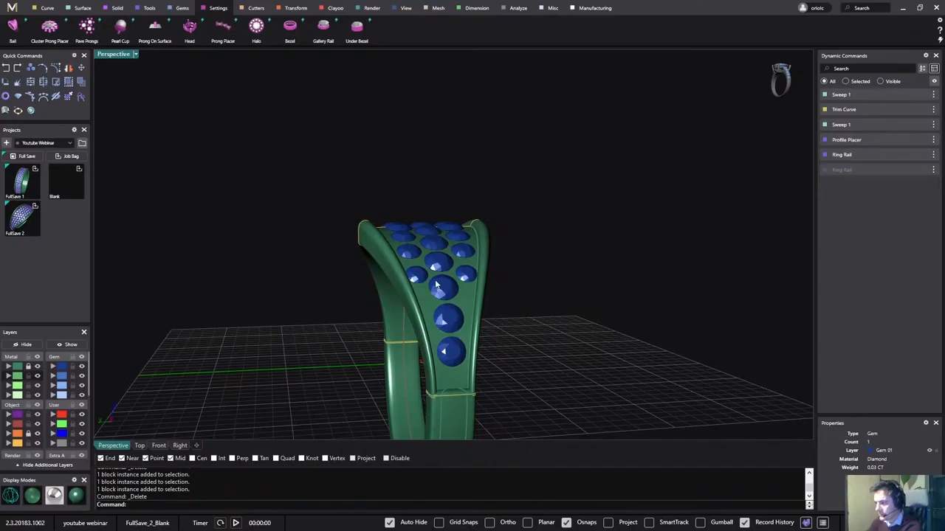
# - Check the third central-row gem at this end for a stacked duplicate and clear the selection
pyautogui.click(442, 288)
pyautogui.click(491, 329)
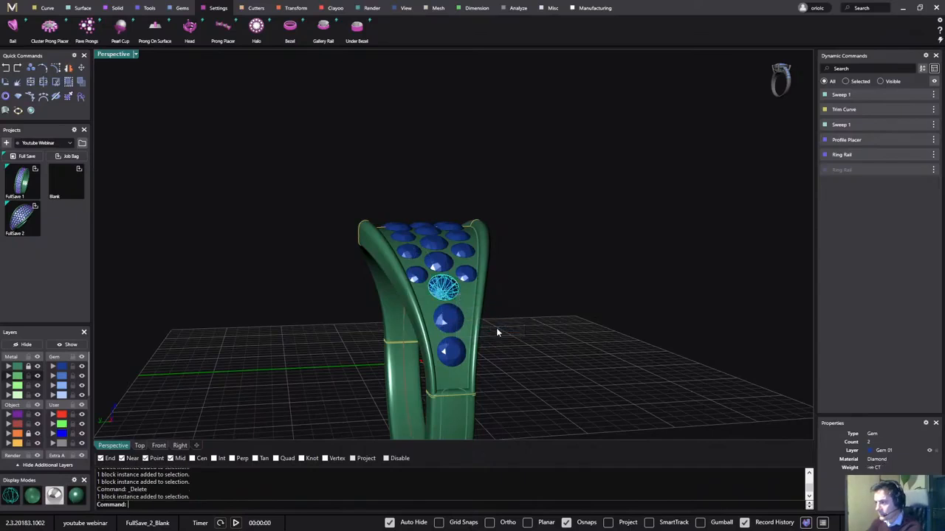
pyautogui.click(579, 321)
pyautogui.scroll(-6, 579, 321)
pyautogui.moveTo(578, 320); pyautogui.dragTo(514, 317, button='right')
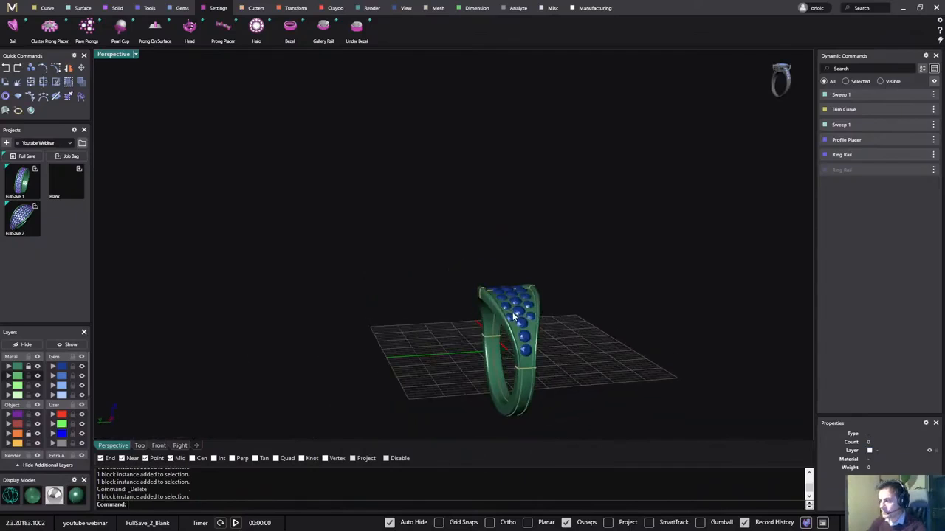
# - Try Pavé Prongs on all gems of the first gem layer
pyautogui.click(62, 367)
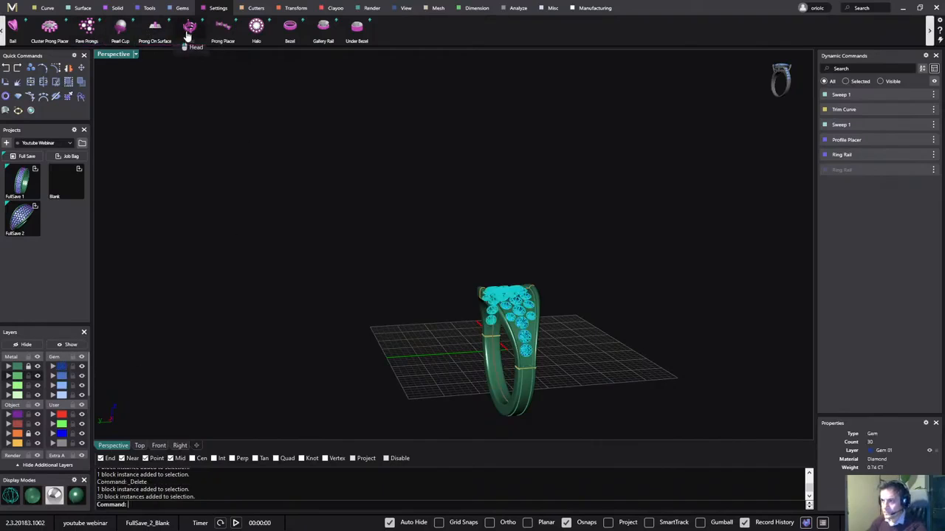
pyautogui.click(86, 28)
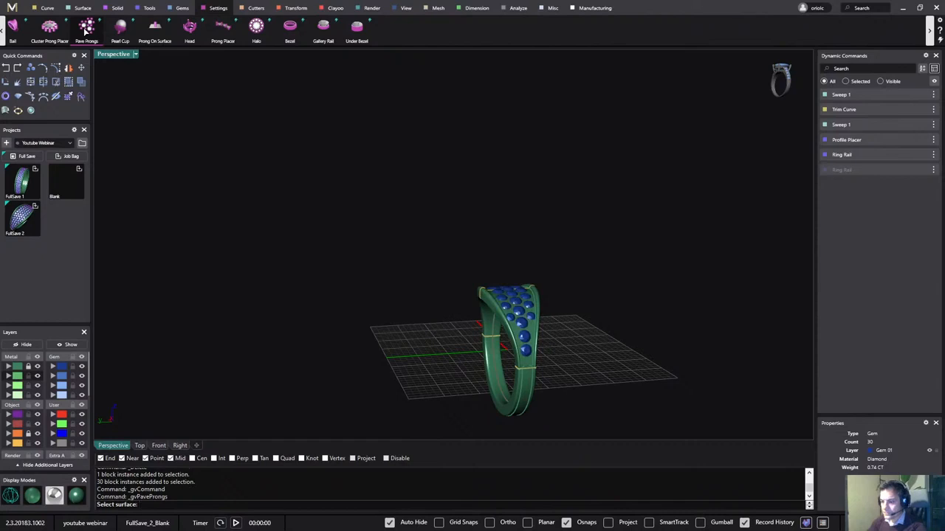
pyautogui.scroll(5, 496, 299)
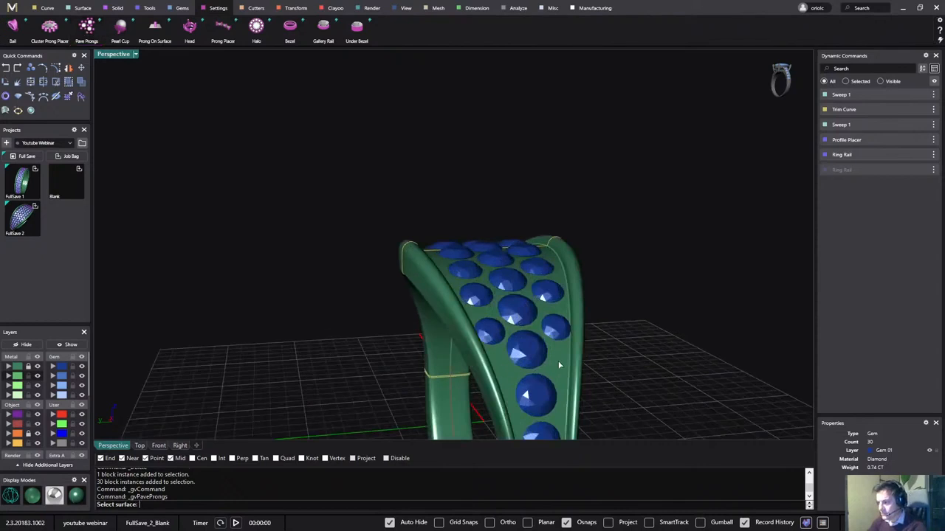
pyautogui.scroll(-4, 605, 320)
pyautogui.moveTo(604, 319); pyautogui.dragTo(620, 301, button='right')
pyautogui.rightClick(647, 335)
# - Check that a single gem in the side row can be picked on its own, and inspect the ring's gem layout
pyautogui.scroll(-1, 646, 340)
pyautogui.scroll(2, 652, 288)
pyautogui.scroll(5, 540, 314)
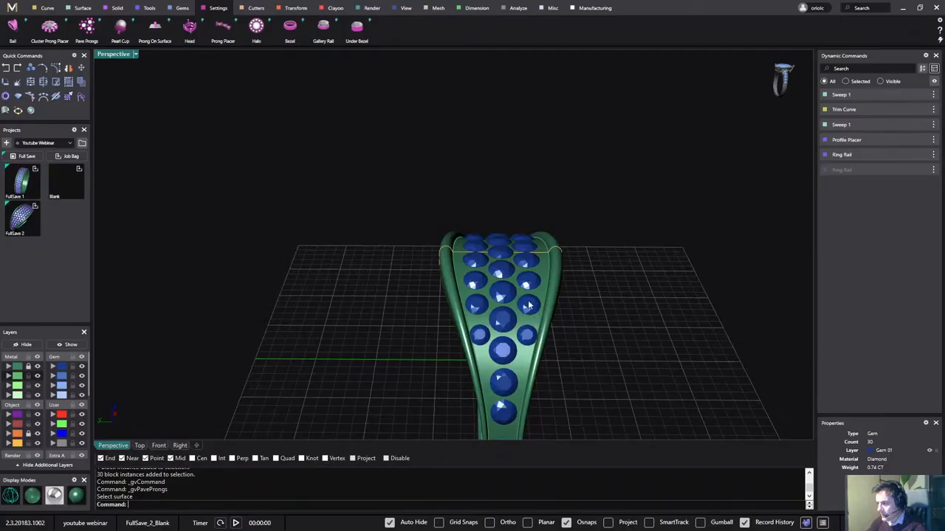
pyautogui.click(528, 305)
pyautogui.click(597, 313)
pyautogui.moveTo(623, 297); pyautogui.dragTo(555, 302, button='right')
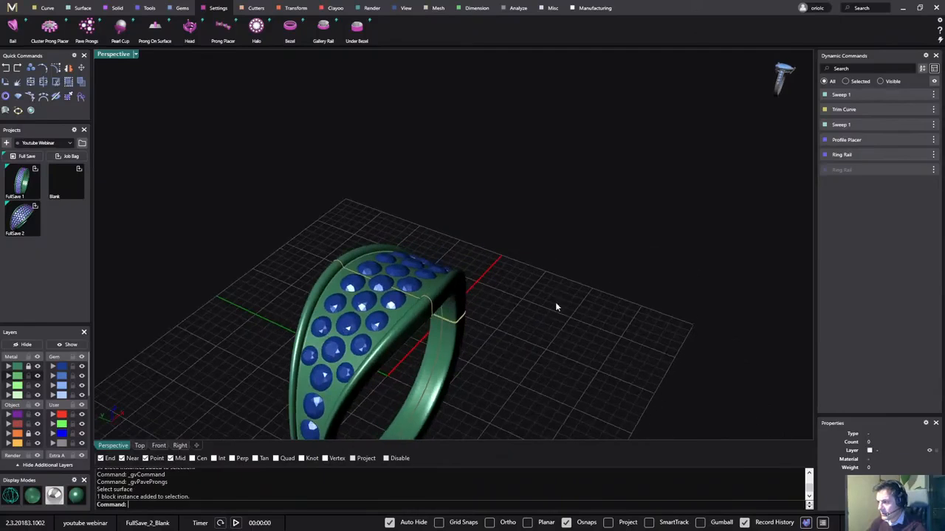
# - Try Prong Placer on the central row of gems in the top view, removing curves at the ring ends from the selection
pyautogui.click(139, 446)
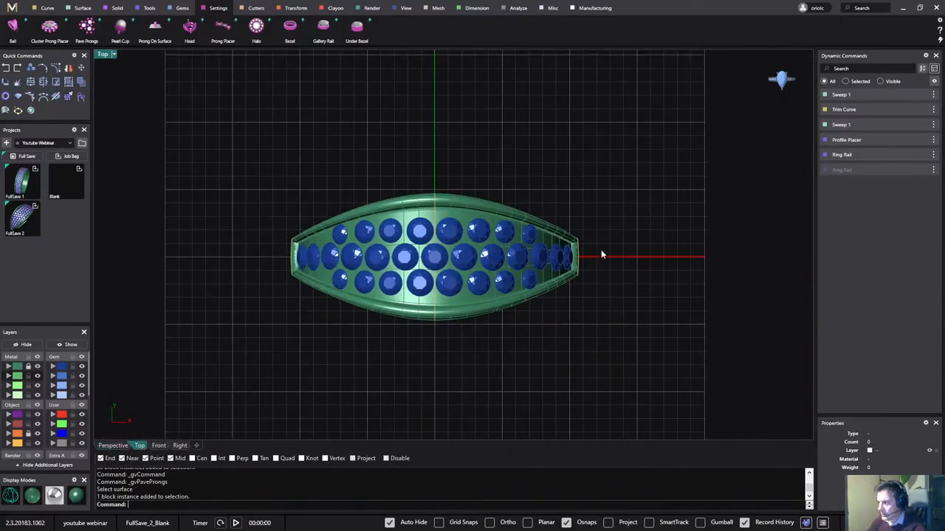
pyautogui.moveTo(601, 255); pyautogui.dragTo(302, 268)
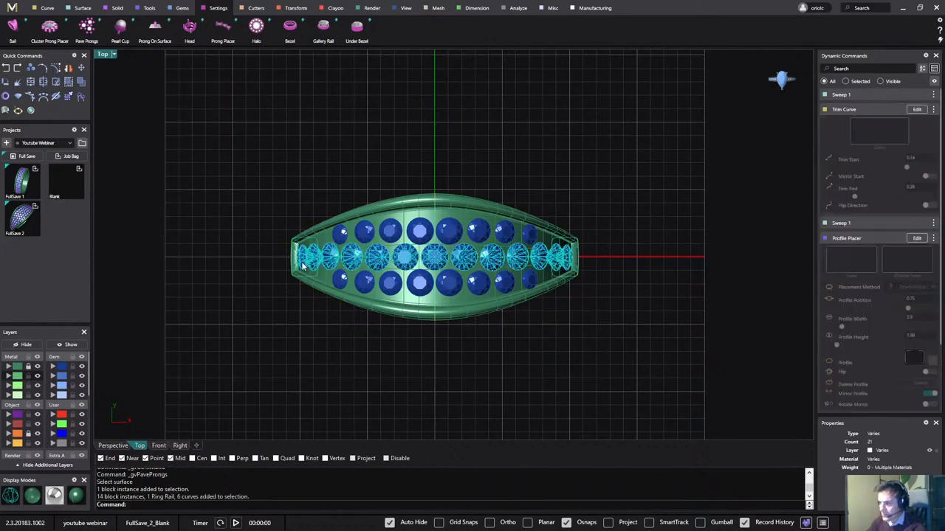
pyautogui.keyDown('ctrl'); pyautogui.click(317, 248); pyautogui.keyUp('ctrl')
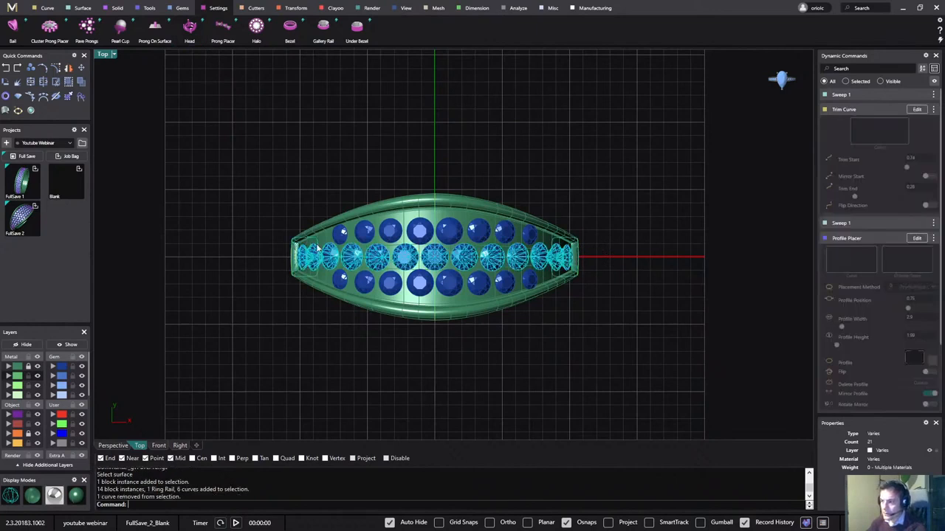
pyautogui.keyDown('ctrl'); pyautogui.click(588, 249); pyautogui.keyUp('ctrl')
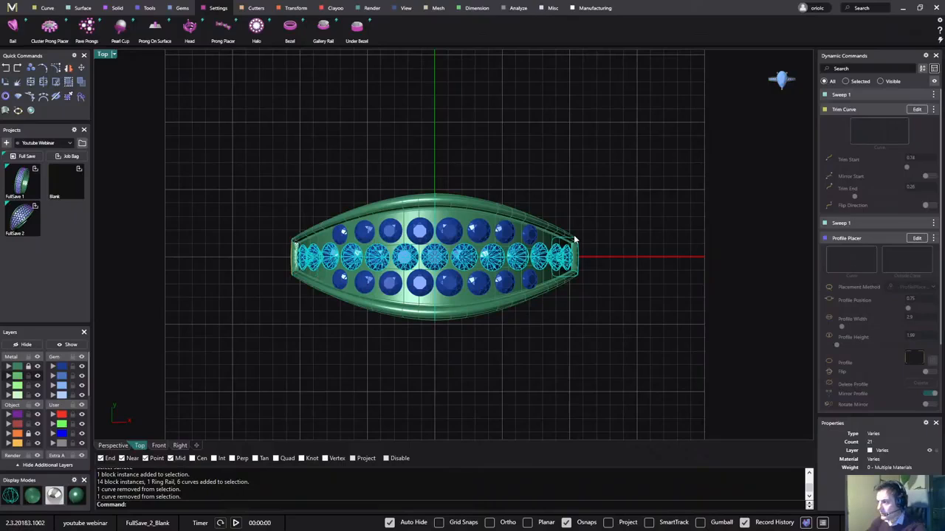
pyautogui.keyDown('ctrl'); pyautogui.click(586, 251); pyautogui.keyUp('ctrl')
pyautogui.keyDown('ctrl'); pyautogui.click(568, 243); pyautogui.keyUp('ctrl')
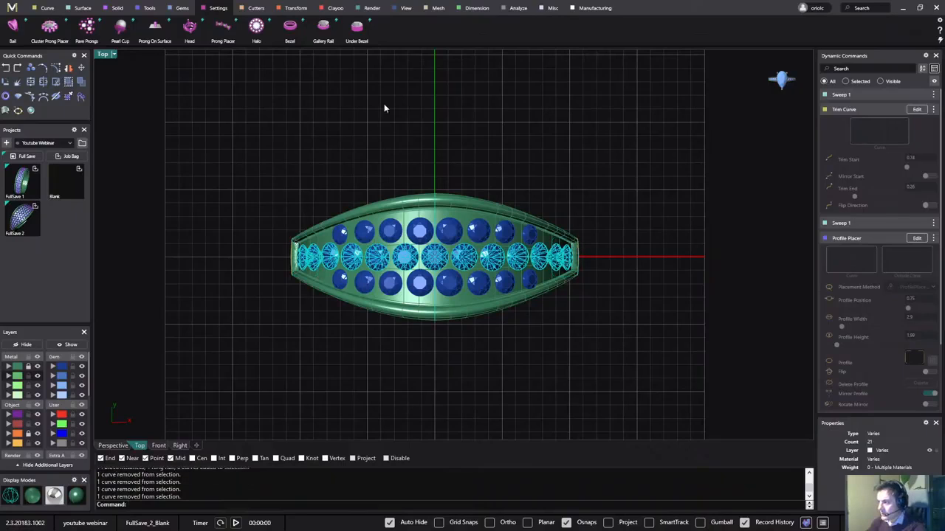
pyautogui.click(221, 41)
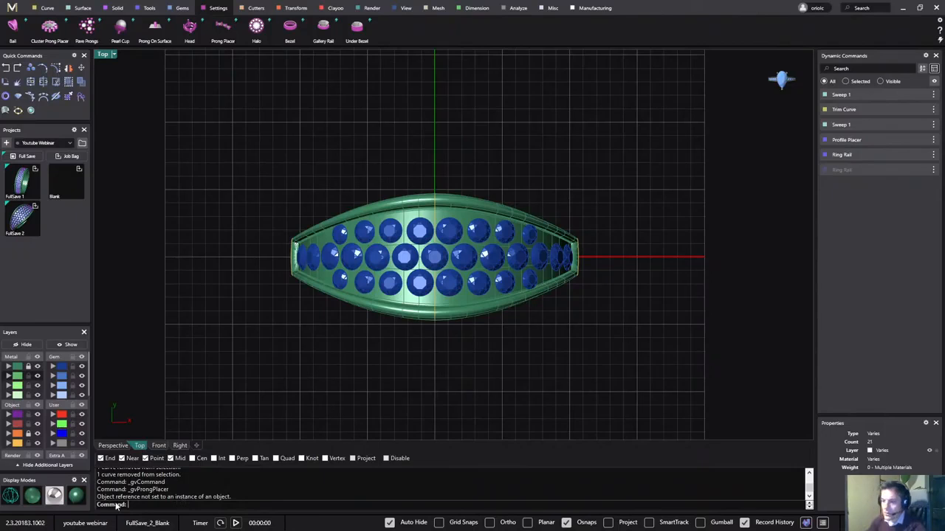
# - Select all the ring's gems in perspective, leaving the ring rail and curves out of the selection
pyautogui.click(115, 446)
pyautogui.moveTo(130, 437); pyautogui.dragTo(519, 186, button='right')
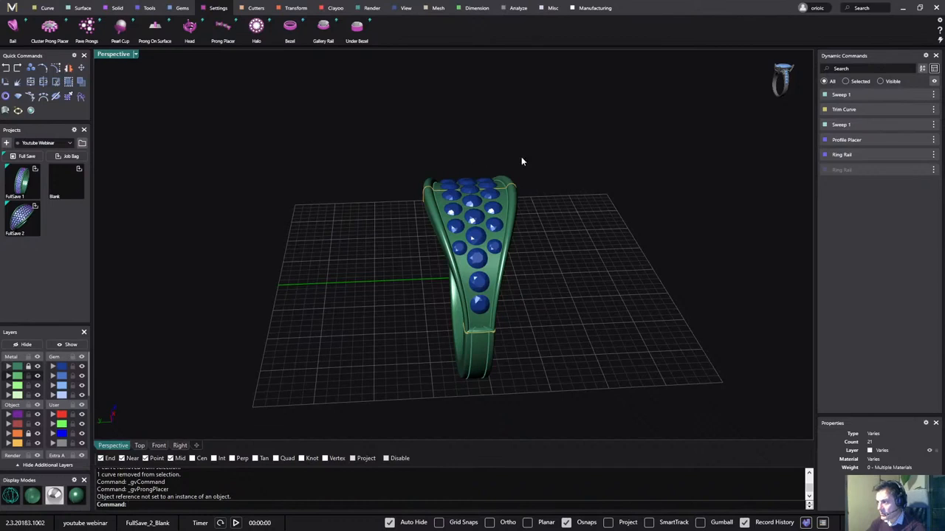
pyautogui.moveTo(527, 133); pyautogui.dragTo(440, 324)
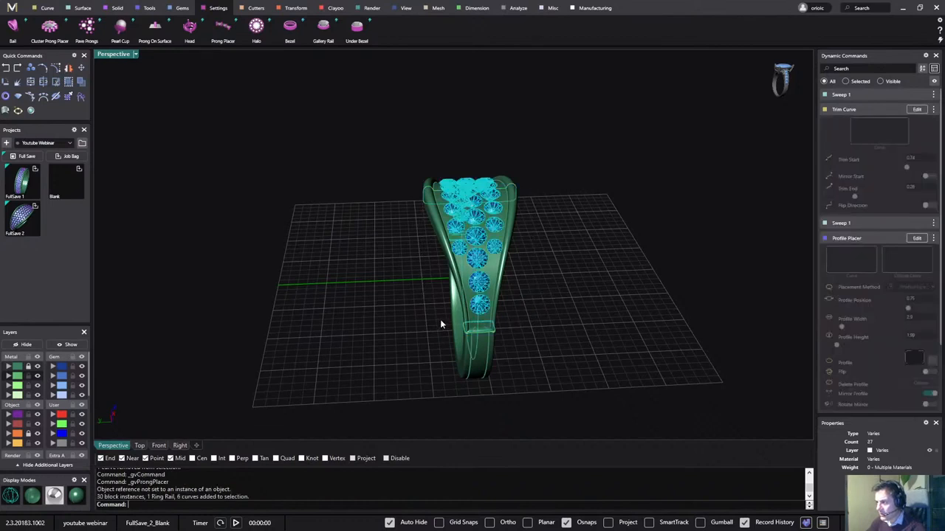
pyautogui.keyDown('ctrl'); pyautogui.click(515, 192); pyautogui.keyUp('ctrl')
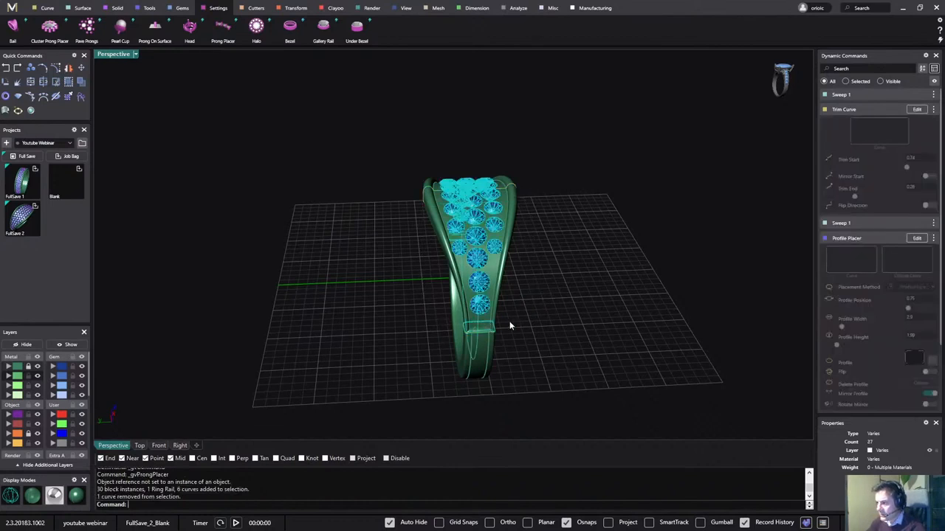
pyautogui.keyDown('ctrl'); pyautogui.moveTo(441, 338); pyautogui.dragTo(441, 339); pyautogui.keyUp('ctrl')
pyautogui.moveTo(515, 307); pyautogui.dragTo(650, 298, button='right')
pyautogui.keyDown('ctrl'); pyautogui.moveTo(519, 214); pyautogui.dragTo(476, 242); pyautogui.keyUp('ctrl')
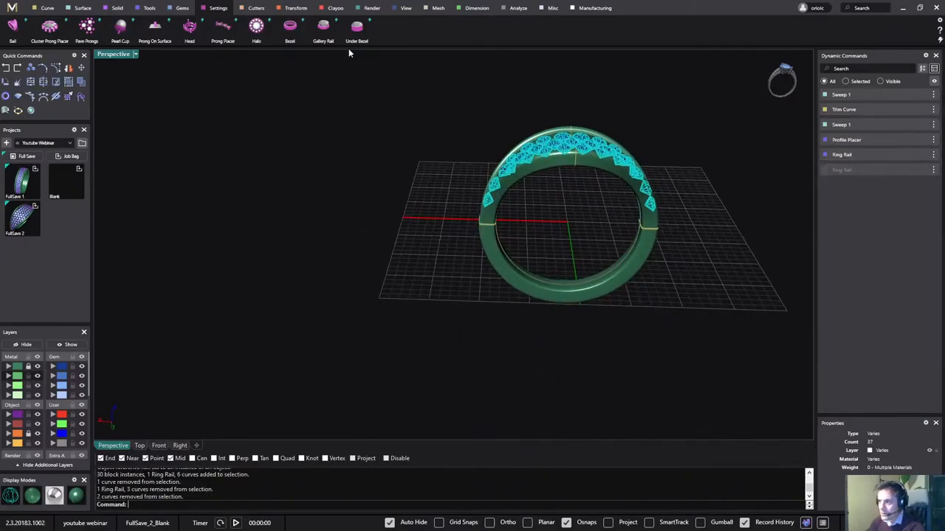
# - Apply Gem Override to all gems of the first gem layer
pyautogui.click(184, 10)
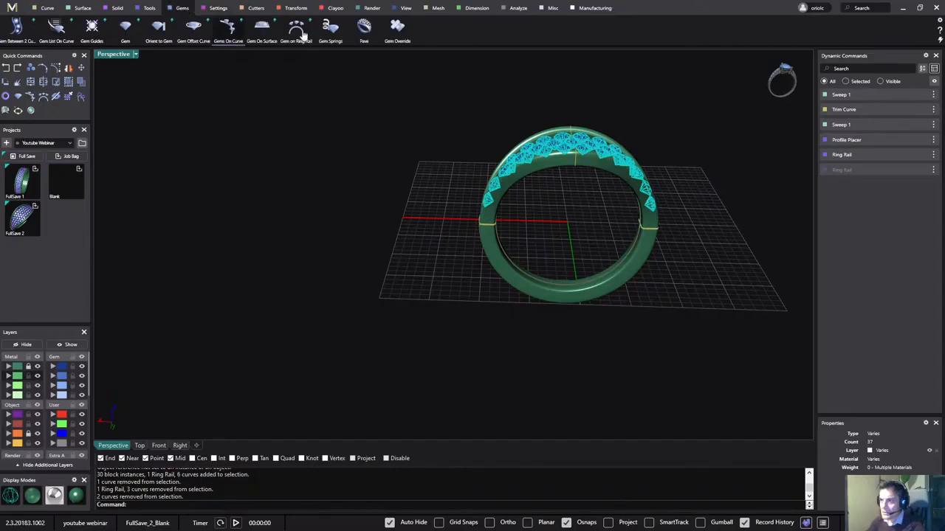
pyautogui.click(397, 35)
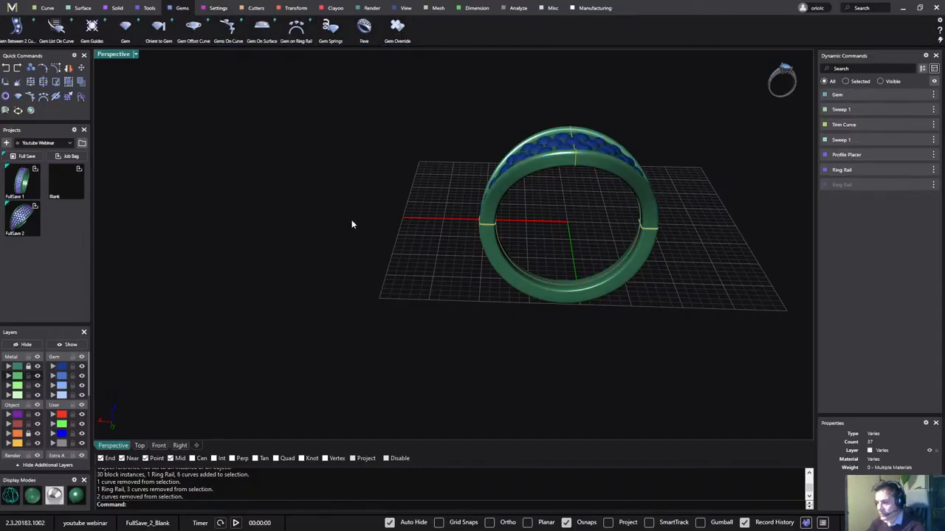
pyautogui.moveTo(352, 225); pyautogui.dragTo(538, 207, button='right')
pyautogui.click(62, 368)
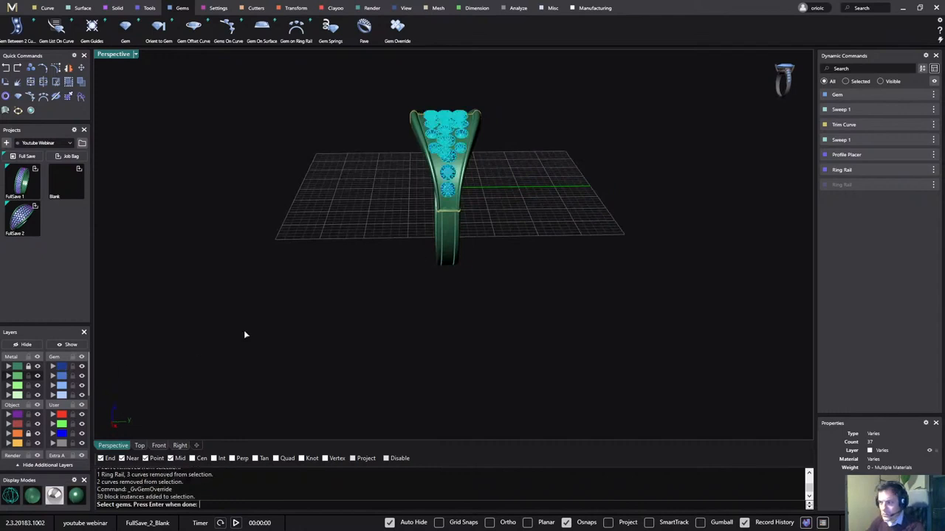
pyautogui.rightClick(260, 329)
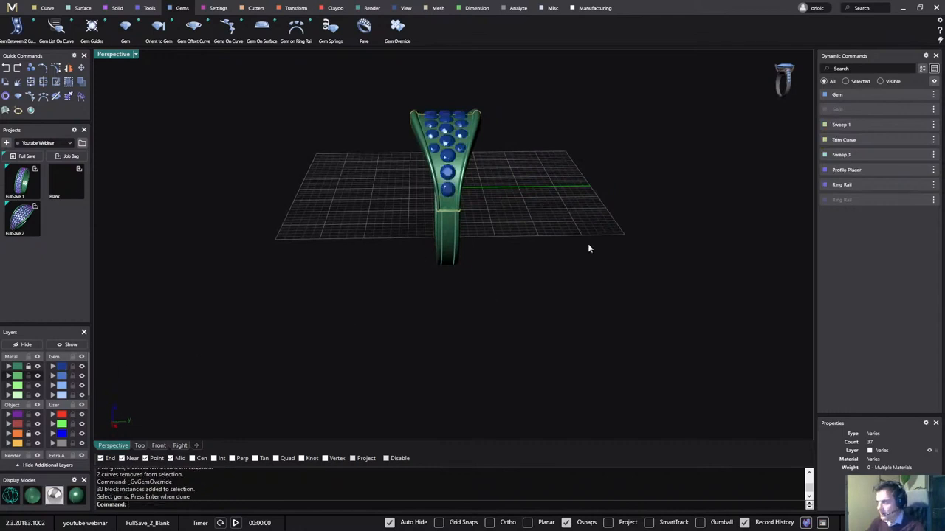
pyautogui.scroll(5, 595, 197)
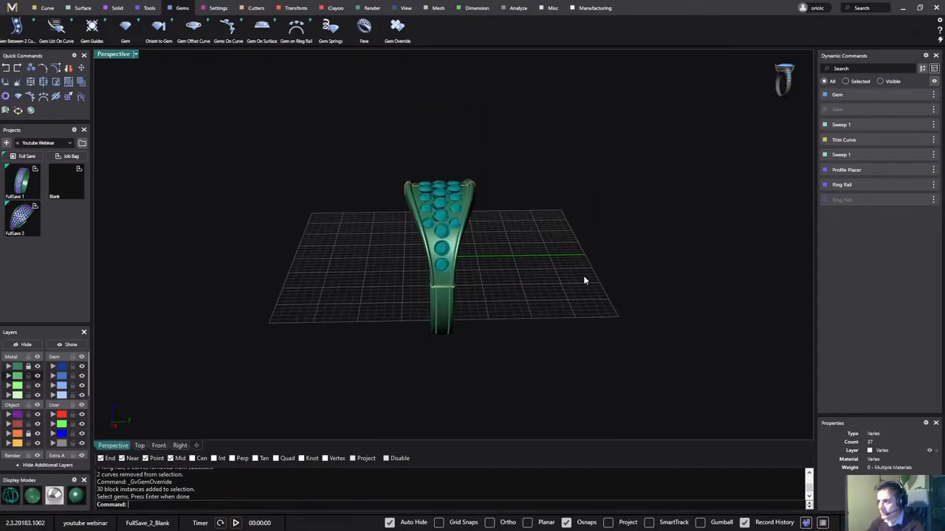
pyautogui.moveTo(524, 240); pyautogui.dragTo(502, 225, button='right')
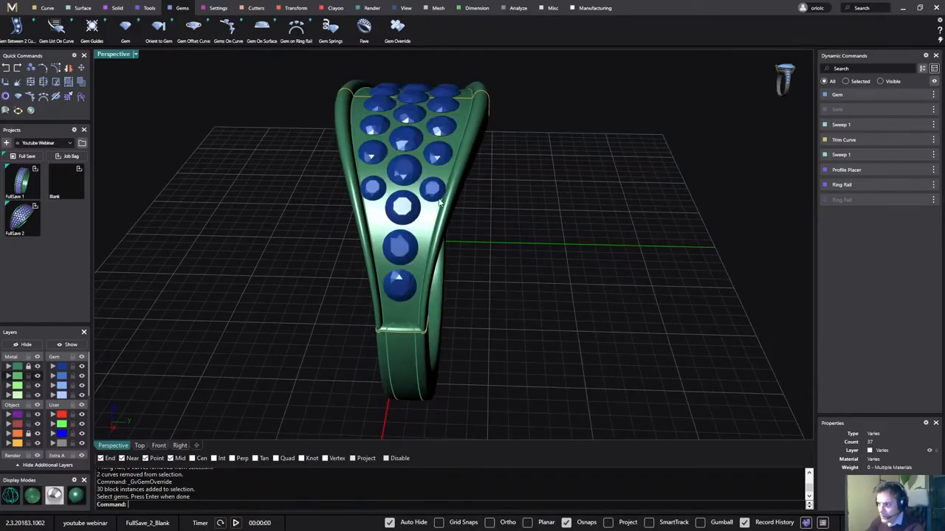
# - Try Pave Prongs with all gems of the first gem layer selected
pyautogui.click(496, 222)
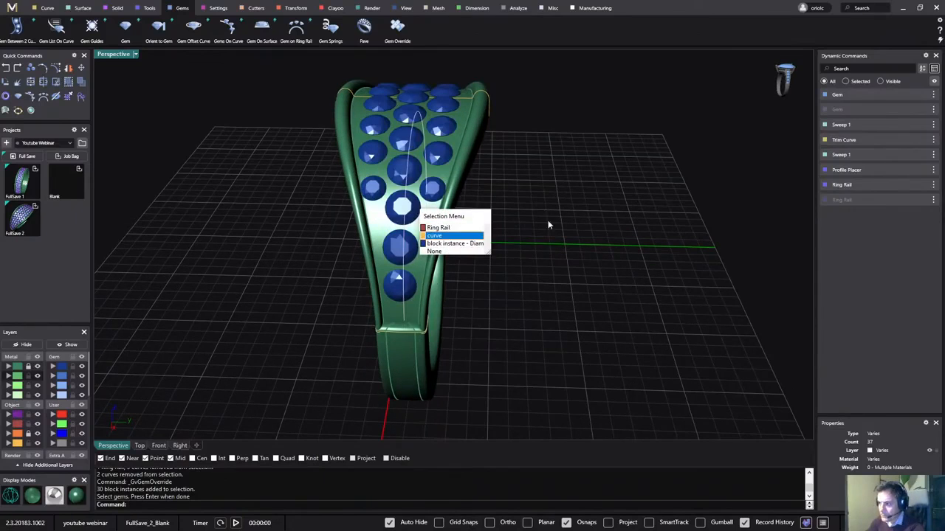
pyautogui.click(591, 210)
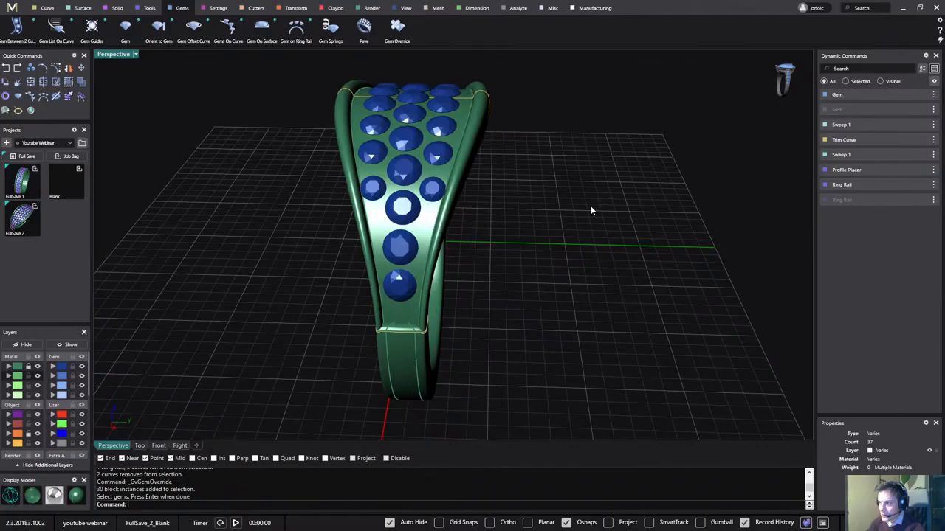
pyautogui.click(59, 366)
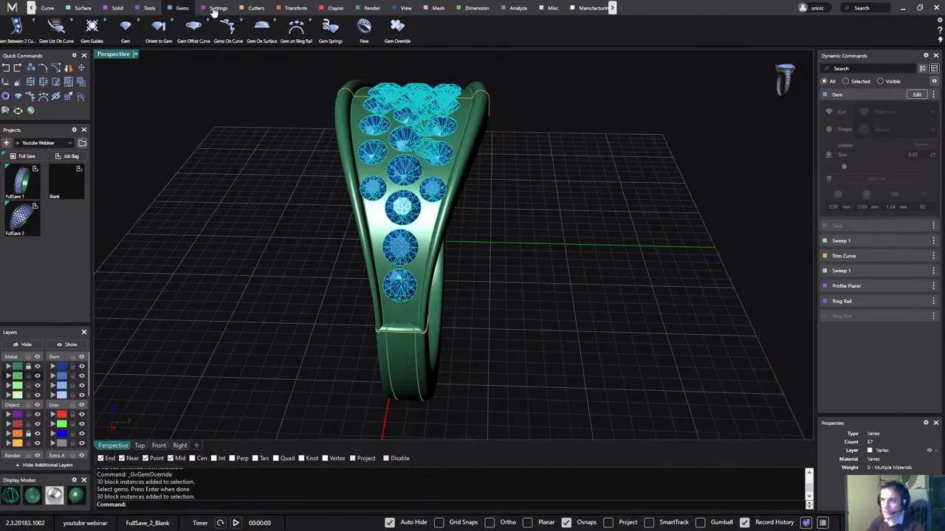
pyautogui.click(216, 8)
pyautogui.click(92, 31)
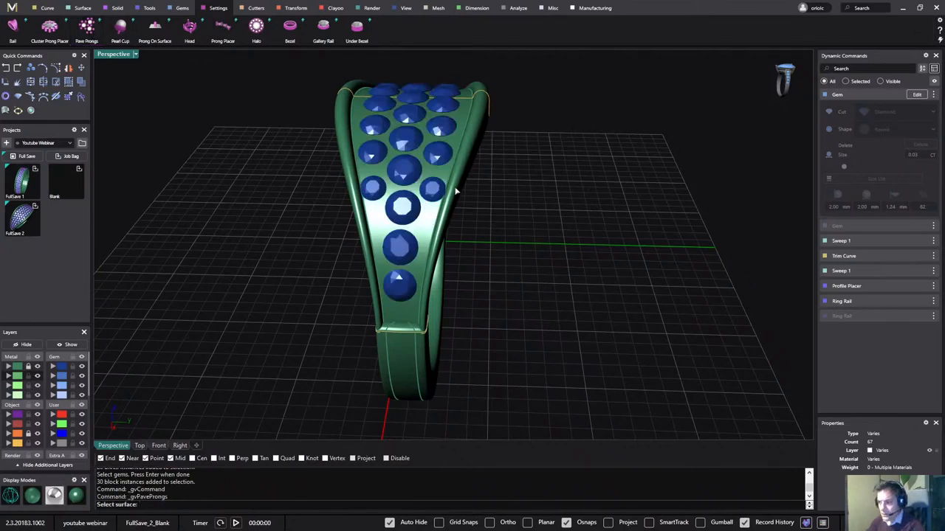
pyautogui.press('Escape')
# - Inspect the three rows of gems and the surface beneath them from several angles around the ring
pyautogui.moveTo(498, 168); pyautogui.dragTo(447, 242, button='right')
pyautogui.scroll(-6, 471, 198)
pyautogui.keyDown('shift'); pyautogui.moveTo(565, 215); pyautogui.dragTo(426, 259, button='right'); pyautogui.keyUp('shift')
pyautogui.scroll(6, 508, 224)
pyautogui.moveTo(452, 187); pyautogui.dragTo(559, 145, button='right')
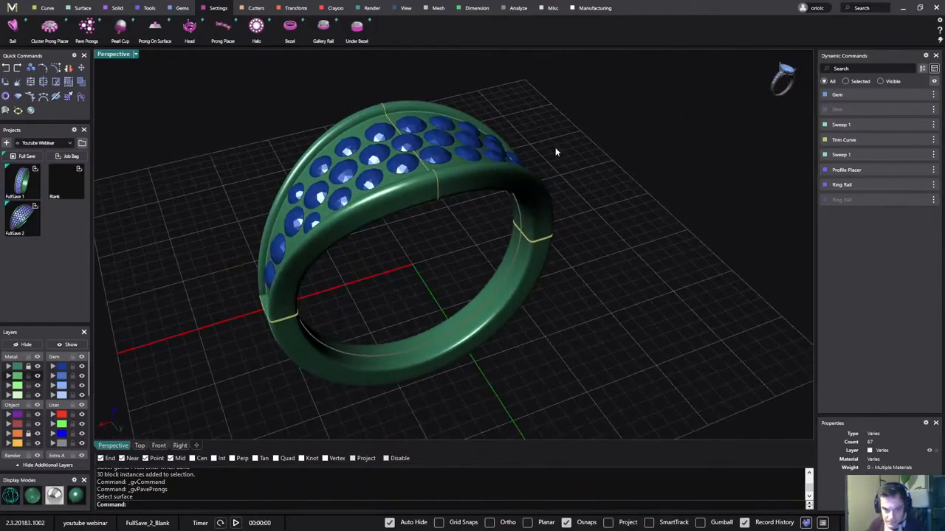
pyautogui.moveTo(547, 147); pyautogui.dragTo(523, 154, button='right')
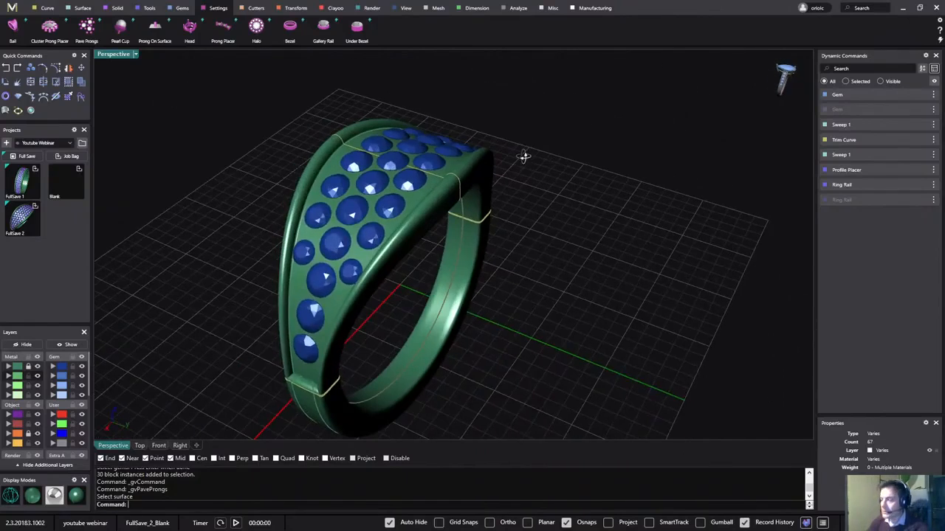
pyautogui.moveTo(334, 255); pyautogui.dragTo(346, 274, button='right')
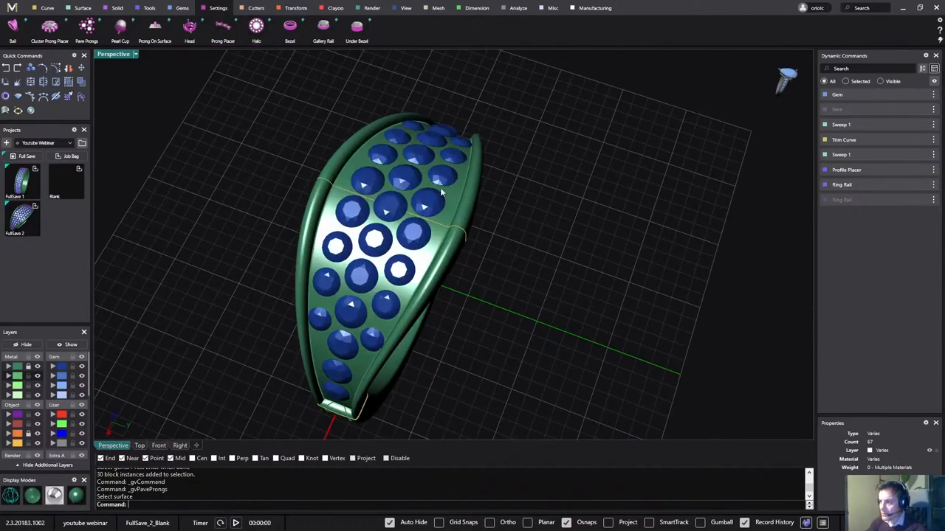
pyautogui.moveTo(440, 192); pyautogui.dragTo(413, 130, button='right')
pyautogui.scroll(4, 496, 219)
pyautogui.scroll(-6, 499, 203)
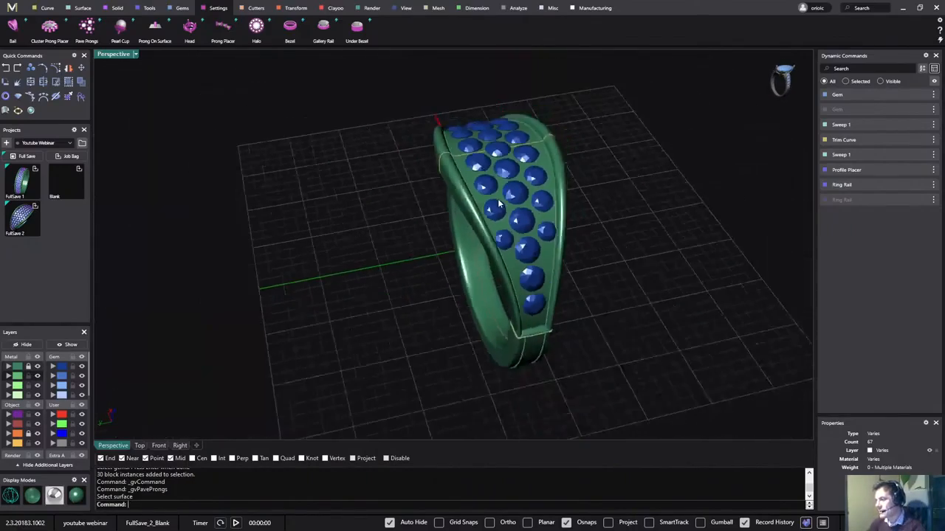
pyautogui.moveTo(533, 272); pyautogui.dragTo(533, 221, button='right')
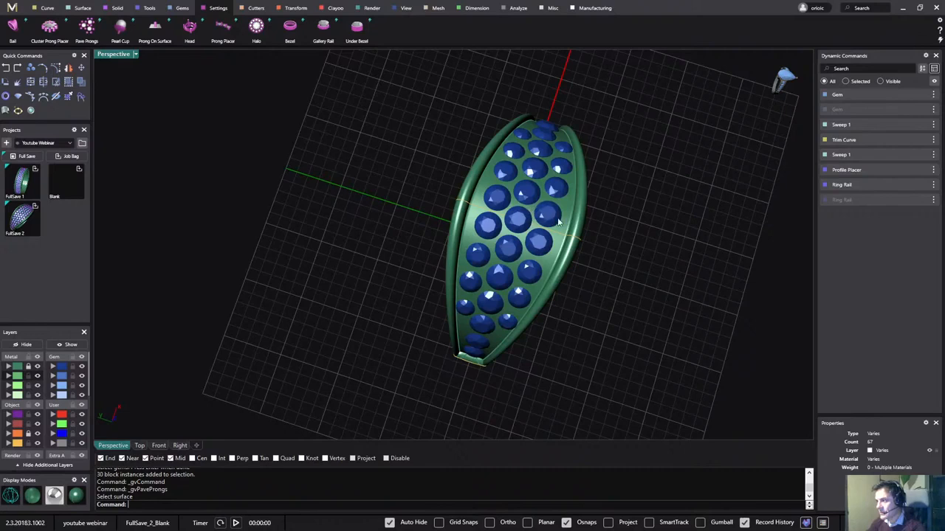
pyautogui.moveTo(665, 220); pyautogui.dragTo(413, 164, button='right')
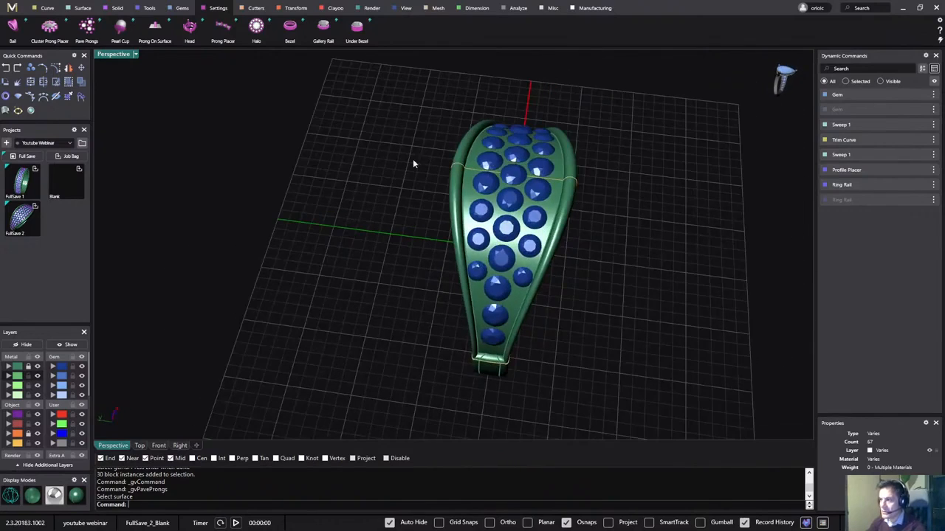
# - Try to pick the ring's gem-covered surface for Prong On Surface
pyautogui.click(157, 31)
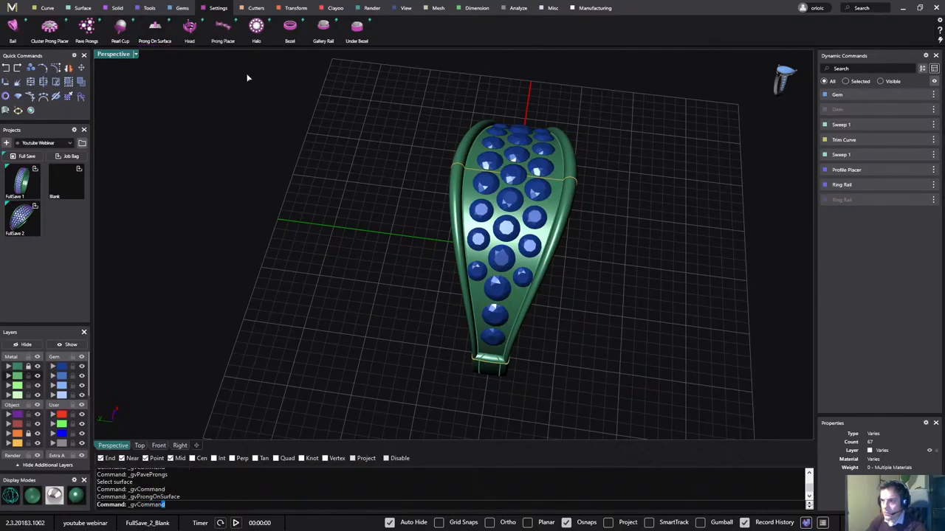
pyautogui.scroll(2, 567, 227)
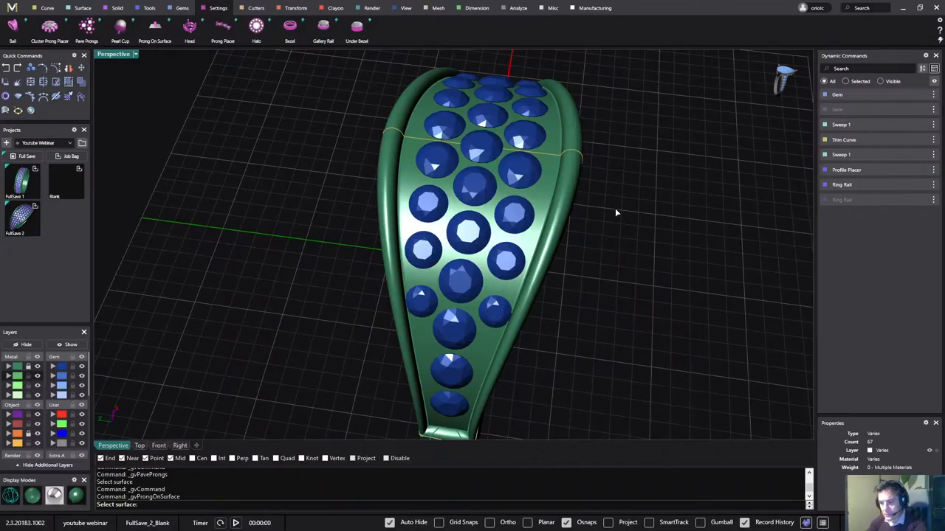
pyautogui.press('Escape')
# - Apply Prong On Surface to the ring's gem-covered surface, placing a first prong beside a side-row gem
pyautogui.moveTo(614, 208)
pyautogui.mouseDown(button='right')
pyautogui.moveTo(612, 228)
pyautogui.moveTo(567, 217)
pyautogui.moveTo(606, 268)
pyautogui.moveTo(625, 226)
pyautogui.moveTo(604, 214)
pyautogui.mouseUp(button='right')
pyautogui.scroll(-3, 623, 223)
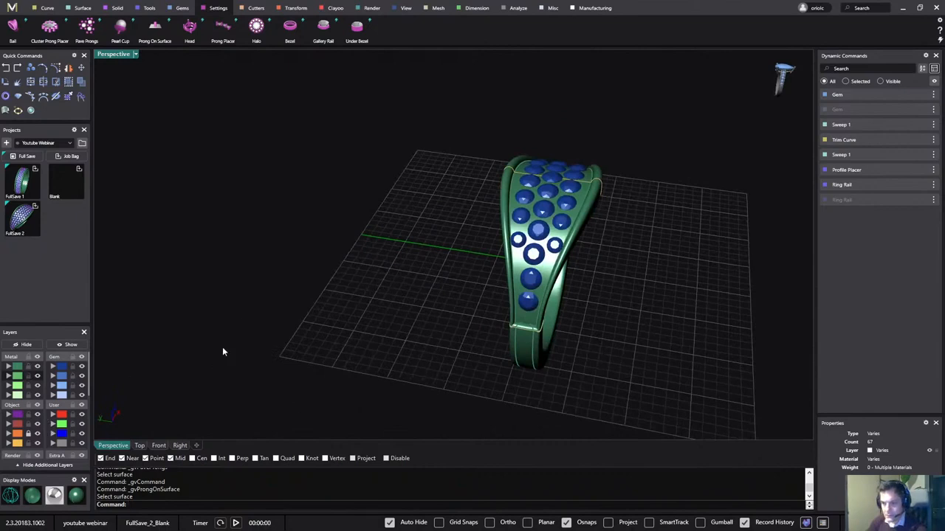
pyautogui.moveTo(222, 352); pyautogui.dragTo(319, 346, button='right')
pyautogui.scroll(5, 509, 299)
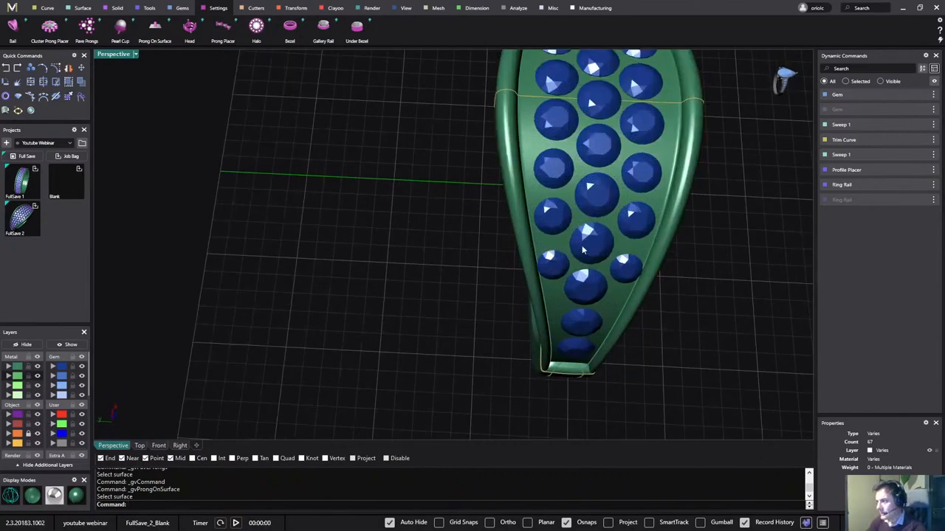
pyautogui.click(665, 149)
pyautogui.moveTo(729, 168); pyautogui.dragTo(682, 161, button='right')
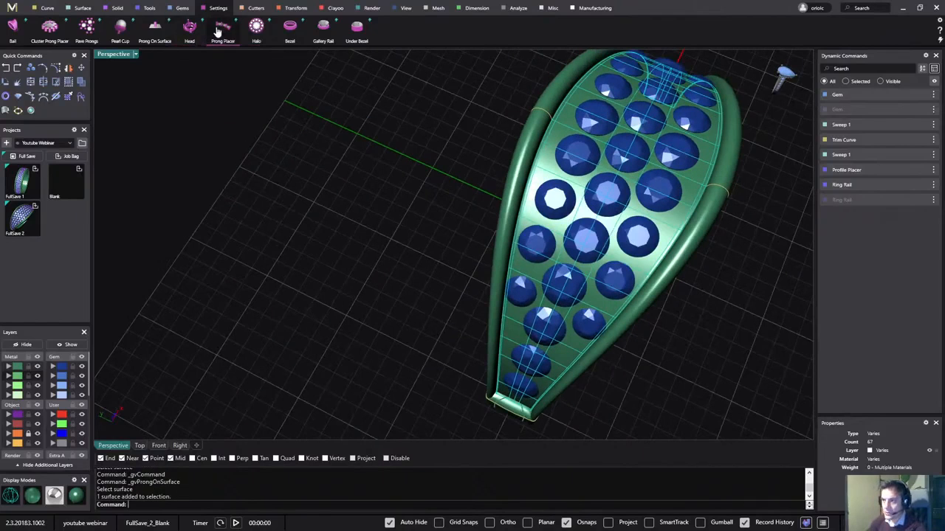
pyautogui.click(157, 34)
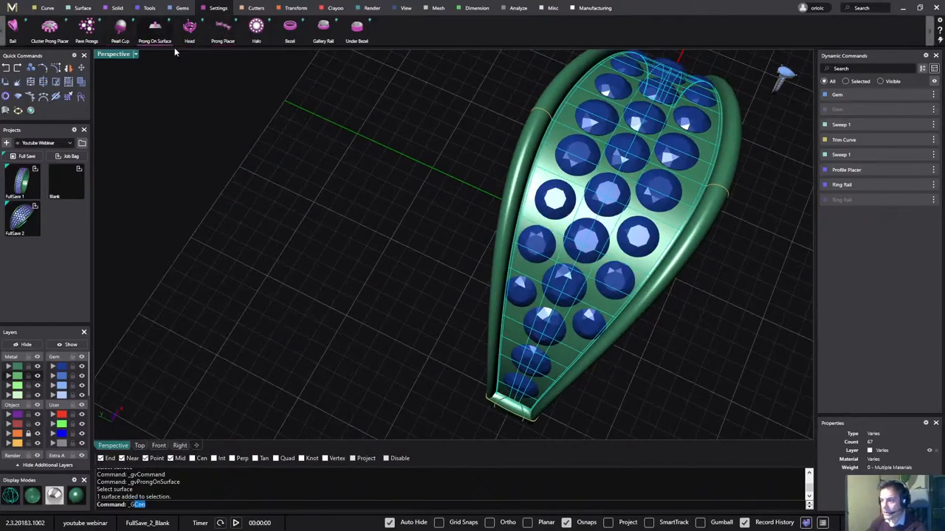
pyautogui.moveTo(351, 245); pyautogui.dragTo(413, 232, button='right')
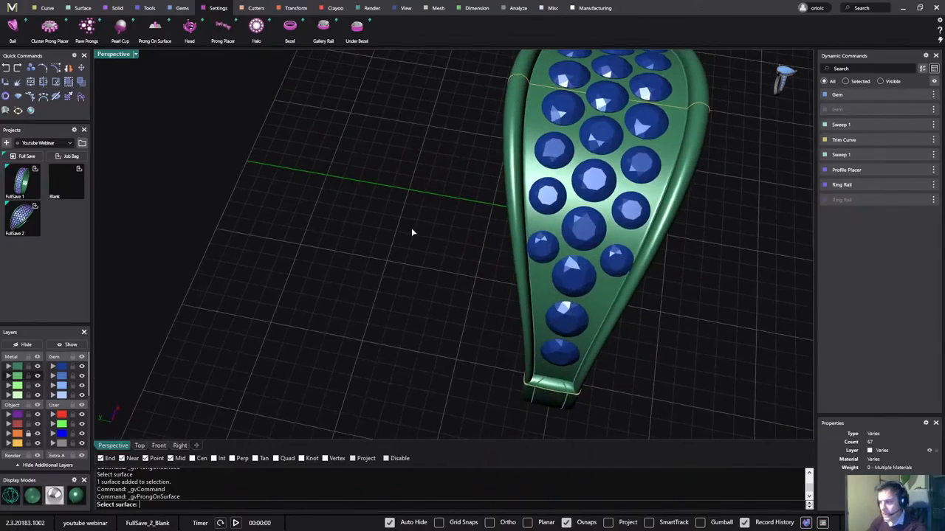
pyautogui.click(671, 151)
# - Move the prong between two side-row gems, about U 0.43, V 0.2, and enlarge its diameter to 0.64 mm
pyautogui.scroll(5, 708, 162)
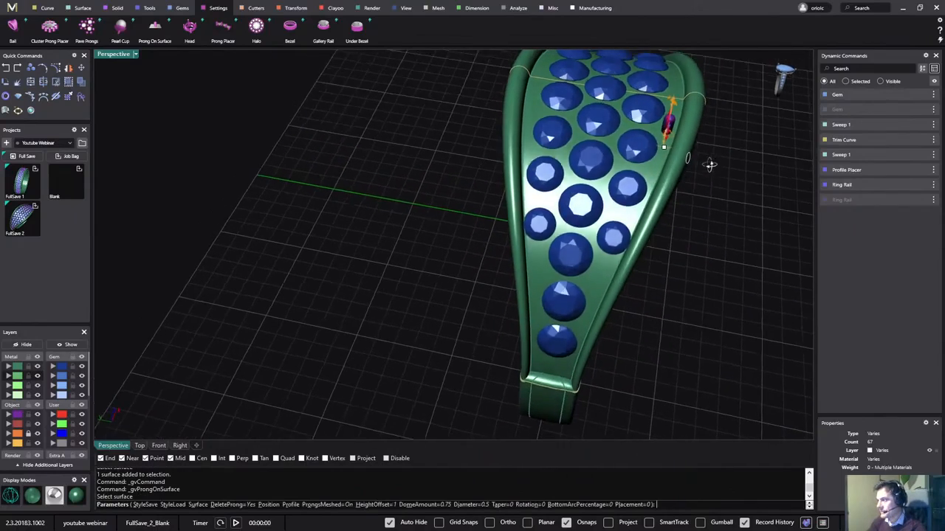
pyautogui.moveTo(713, 163); pyautogui.dragTo(739, 223, button='right')
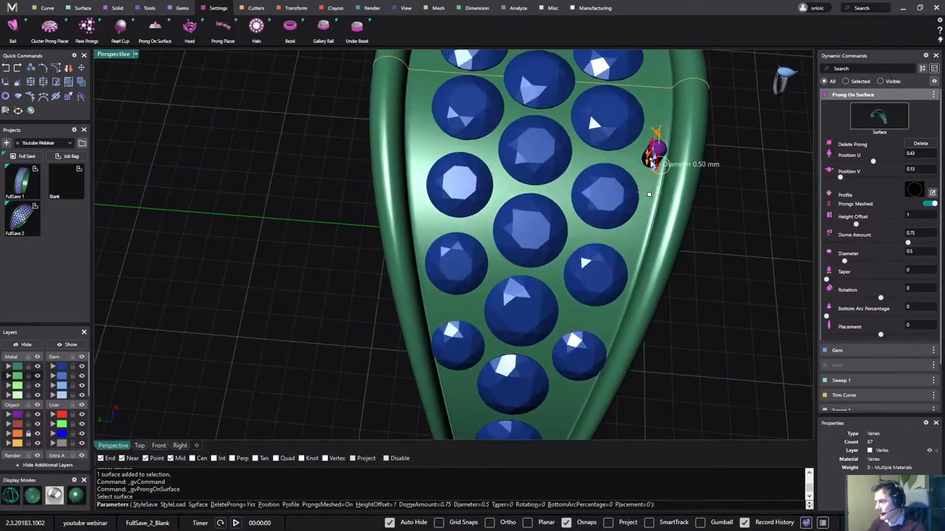
pyautogui.scroll(3, 664, 181)
pyautogui.moveTo(656, 189); pyautogui.dragTo(627, 196, button='right')
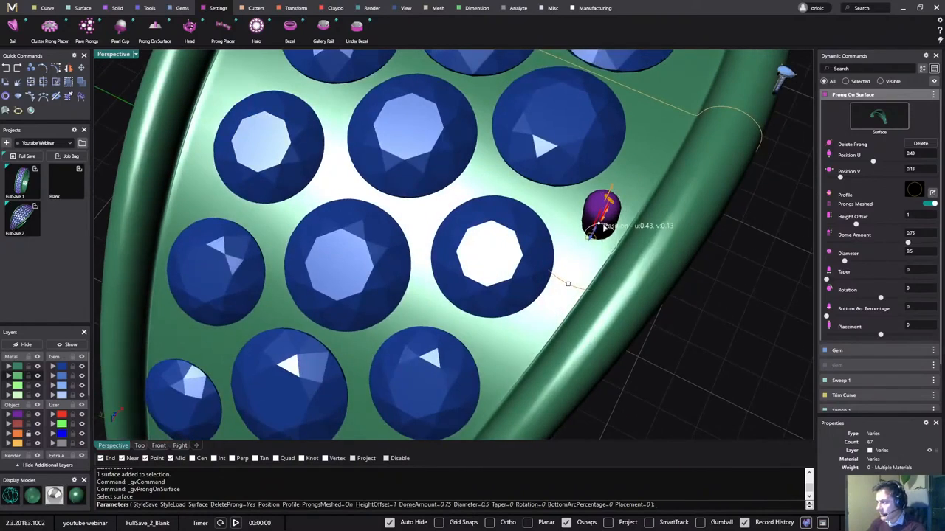
pyautogui.moveTo(600, 227); pyautogui.dragTo(556, 214)
pyautogui.scroll(5, 556, 214)
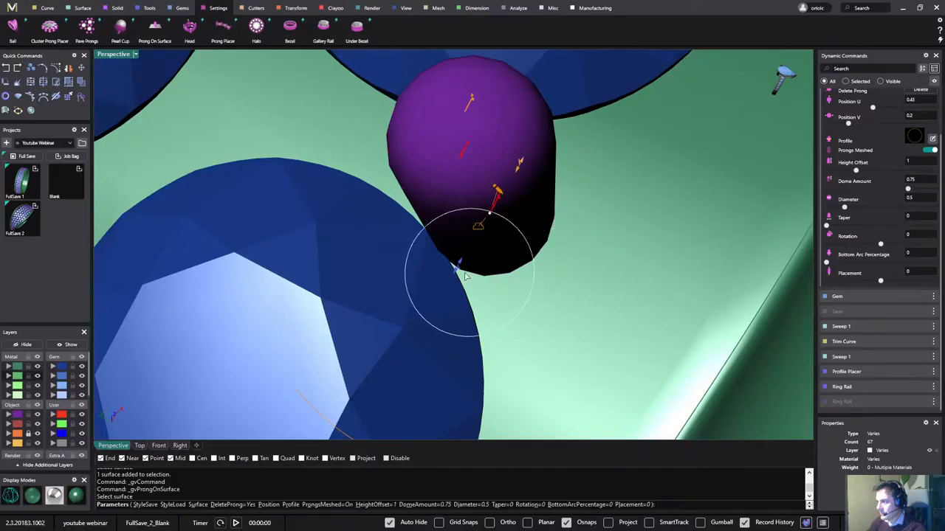
pyautogui.moveTo(458, 265); pyautogui.dragTo(425, 293)
pyautogui.scroll(-9, 425, 294)
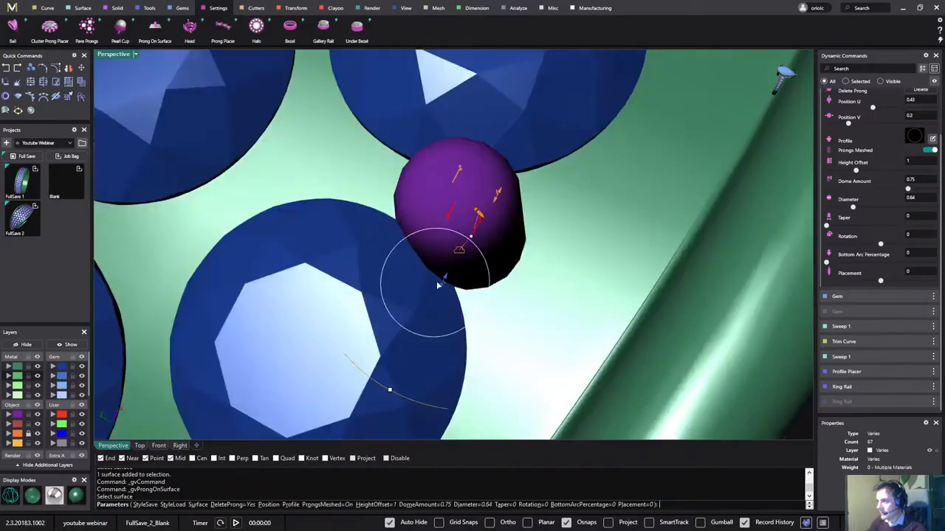
# - Place four more 0.64 mm prongs around the side-row gem beside the ring's top profile curve
pyautogui.moveTo(458, 289); pyautogui.dragTo(654, 250, button='right')
pyautogui.keyDown('shift'); pyautogui.moveTo(654, 249); pyautogui.dragTo(710, 197, button='right'); pyautogui.keyUp('shift')
pyautogui.scroll(-5, 710, 192)
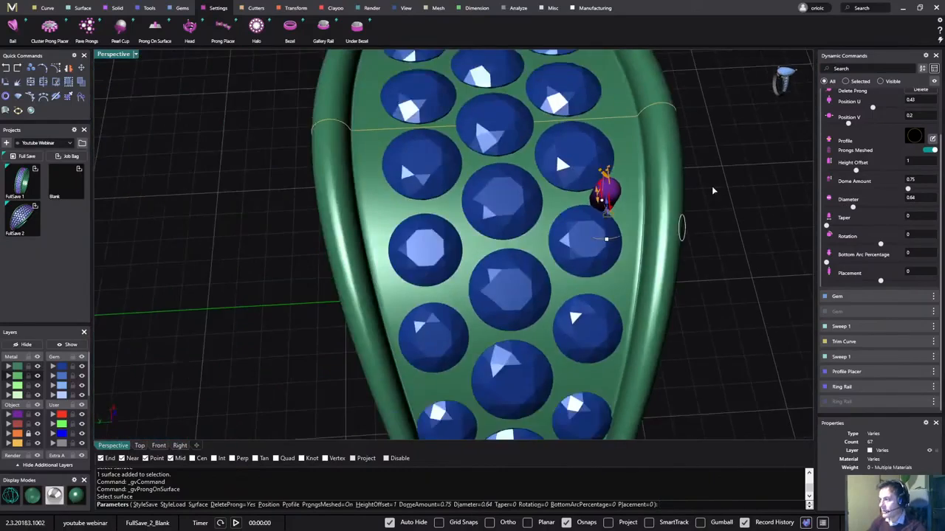
pyautogui.scroll(2, 702, 209)
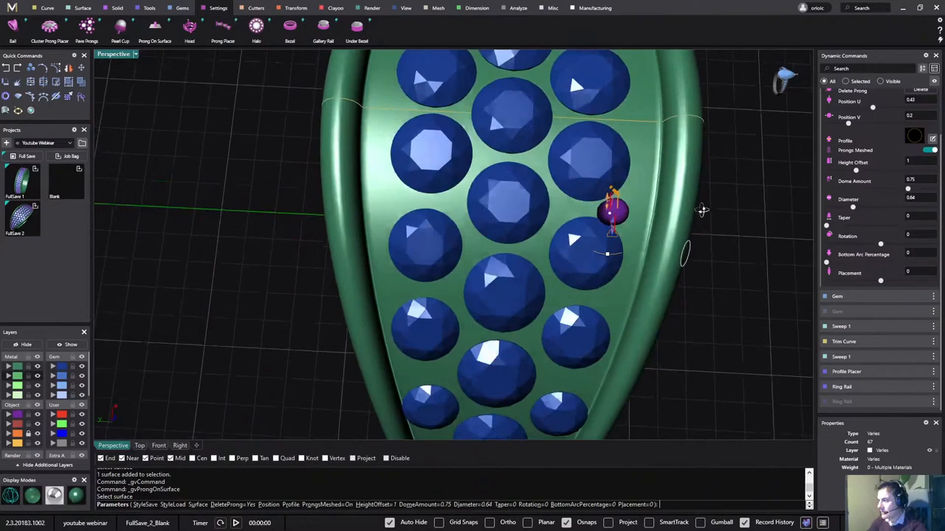
pyautogui.click(568, 212)
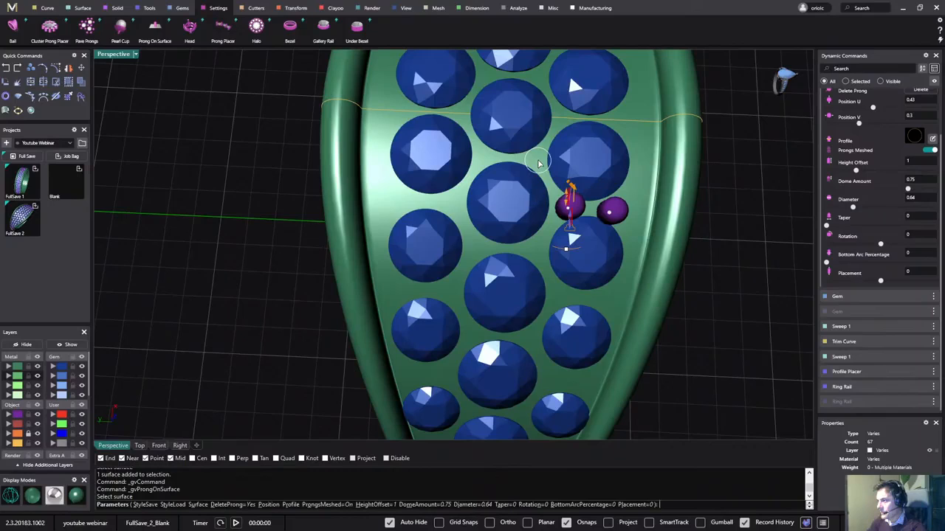
pyautogui.click(540, 153)
pyautogui.click(563, 118)
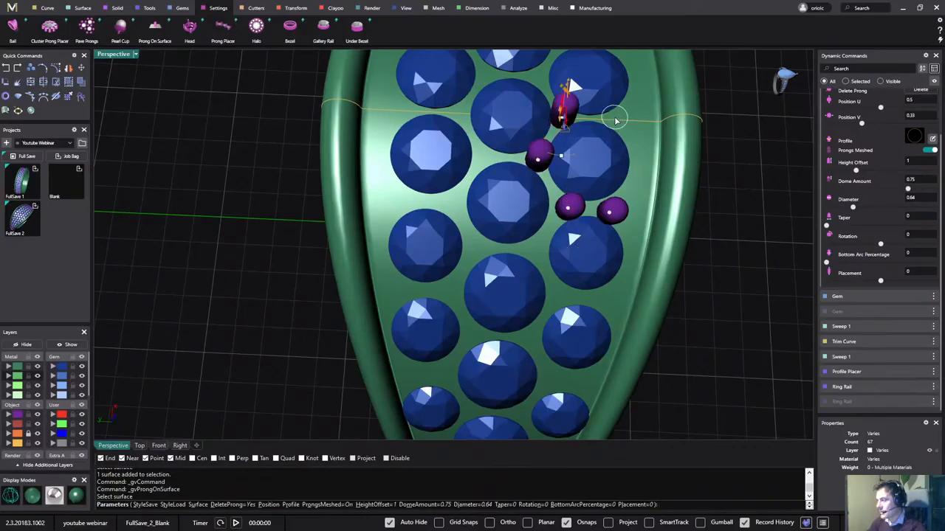
pyautogui.click(617, 121)
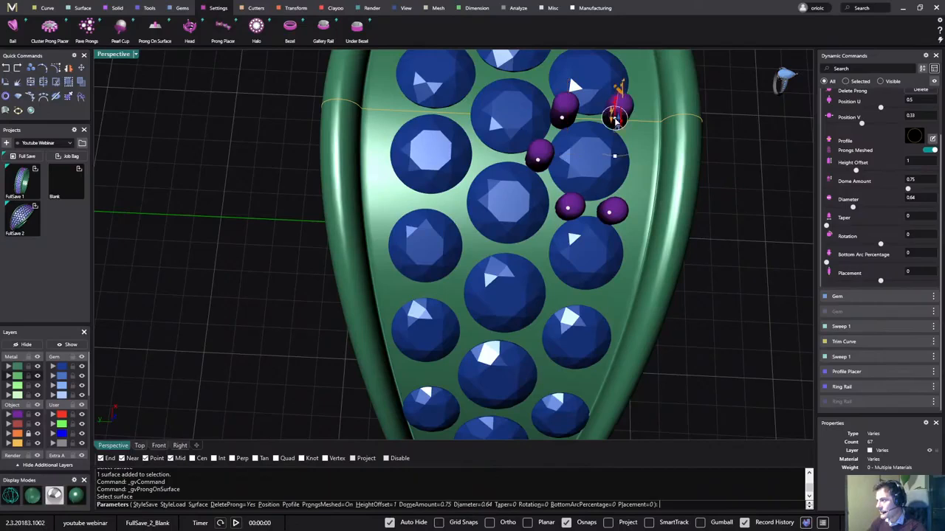
# - Place a pair of 0.64 mm prongs in each of the next two gaps between gems down the same side row
pyautogui.click(564, 297)
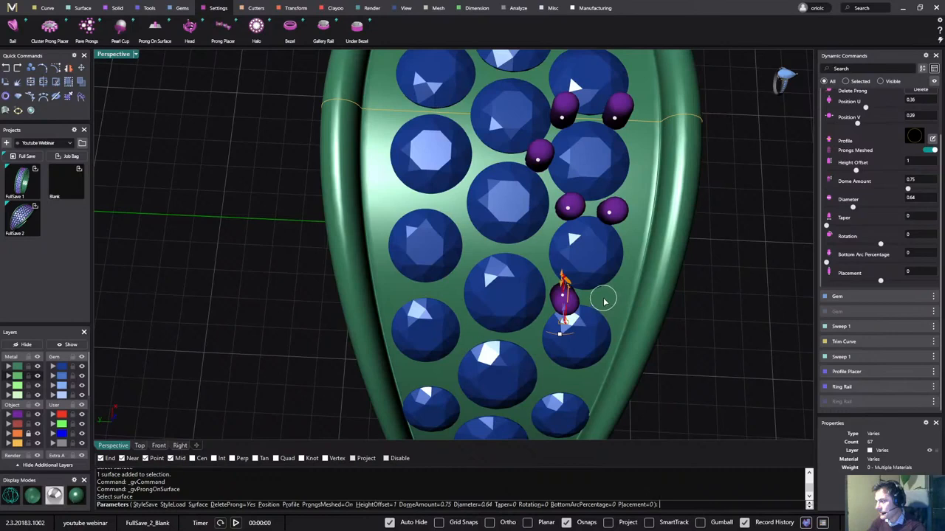
pyautogui.click(604, 301)
pyautogui.scroll(-5, 604, 301)
pyautogui.moveTo(604, 301); pyautogui.dragTo(587, 335, button='right')
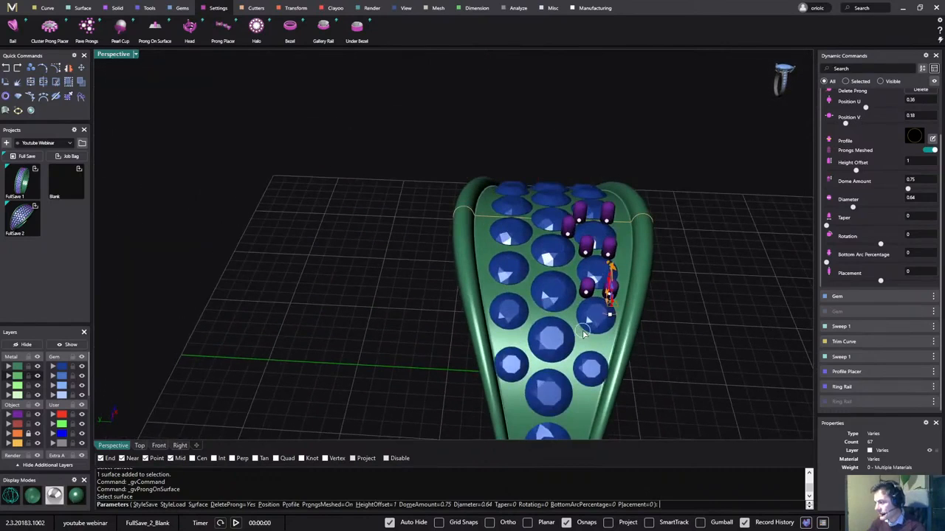
pyautogui.click(580, 334)
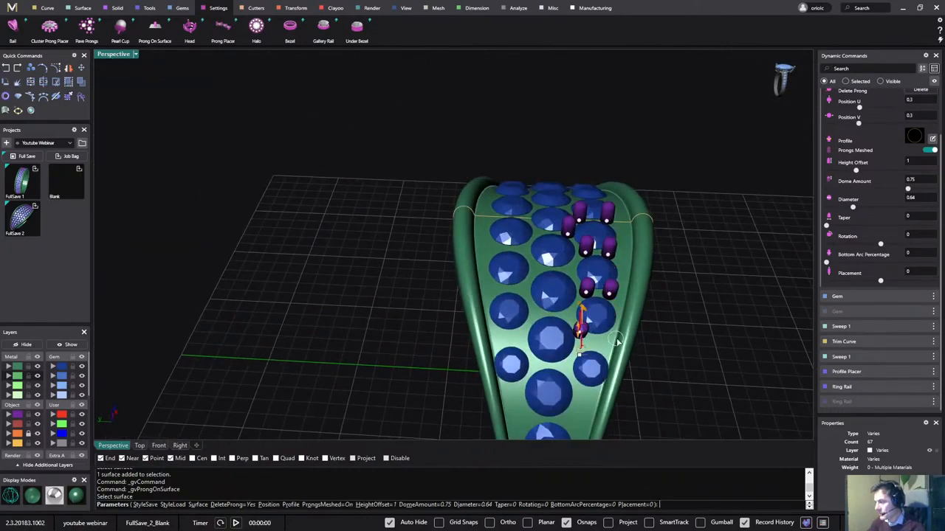
pyautogui.click(605, 337)
# - Add four more 0.64 mm prongs in the gap just above the last, smallest gem of the same side row
pyautogui.scroll(4, 602, 342)
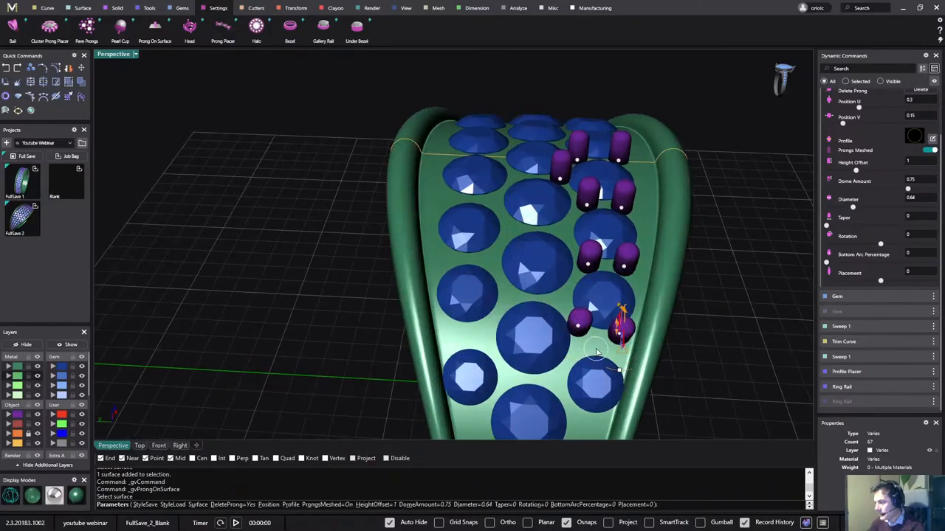
pyautogui.click(598, 341)
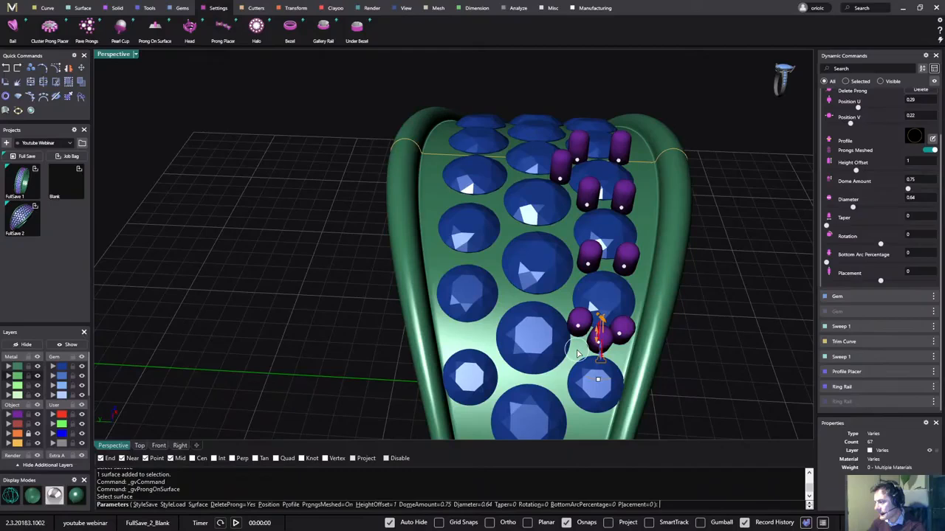
pyautogui.click(576, 350)
pyautogui.click(619, 357)
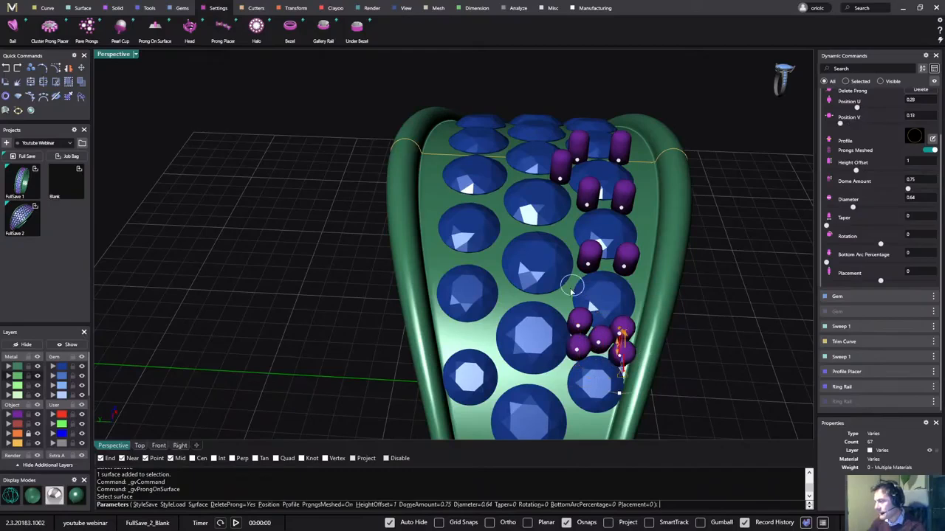
# - Place two prongs between the side and centre rows near the last side-row gem, and a pair just below that gem
pyautogui.click(561, 296)
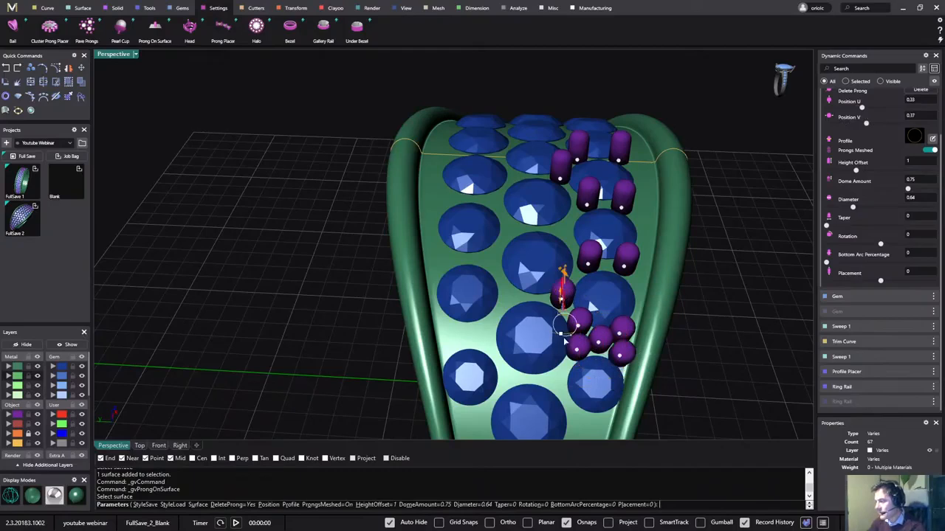
pyautogui.click(557, 381)
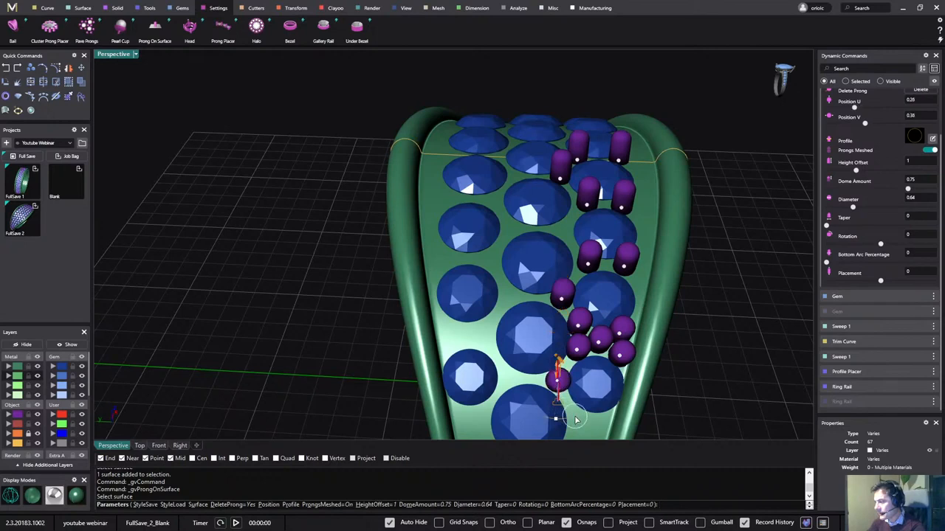
pyautogui.click(576, 419)
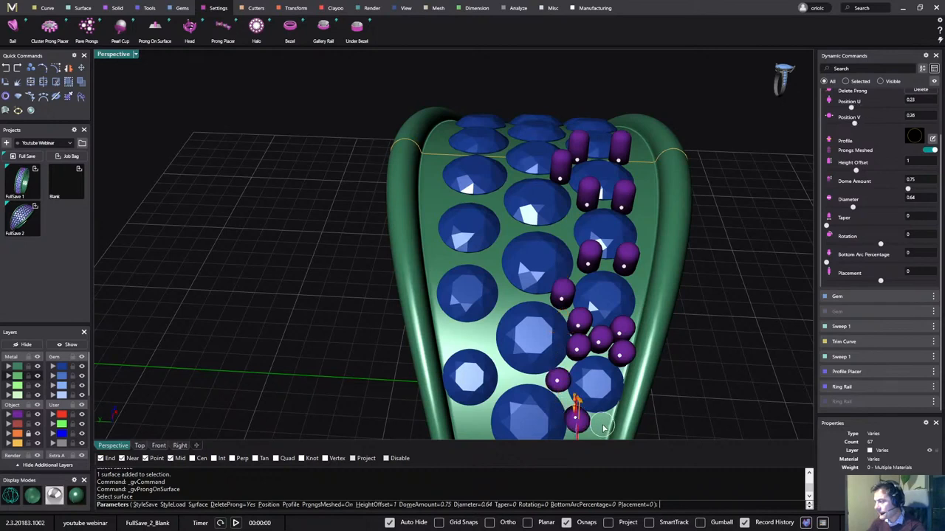
pyautogui.click(603, 428)
# - Place four 0.64 mm prongs below the last side-row gem, working down the same side of the lower centre-row gems
pyautogui.scroll(-5, 606, 424)
pyautogui.keyDown('shift'); pyautogui.moveTo(618, 399); pyautogui.dragTo(626, 287, button='right'); pyautogui.keyUp('shift')
pyautogui.scroll(2, 589, 332)
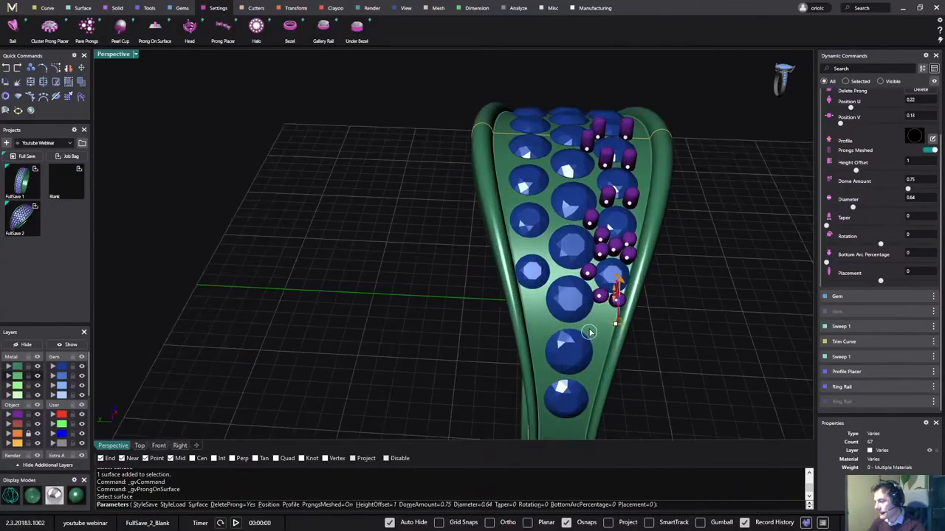
pyautogui.scroll(1, 589, 332)
pyautogui.click(609, 309)
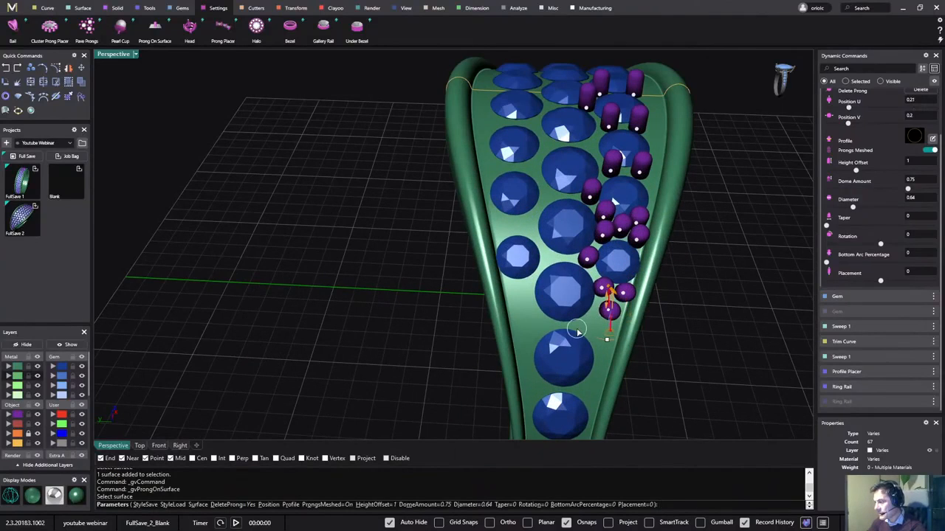
pyautogui.click(578, 332)
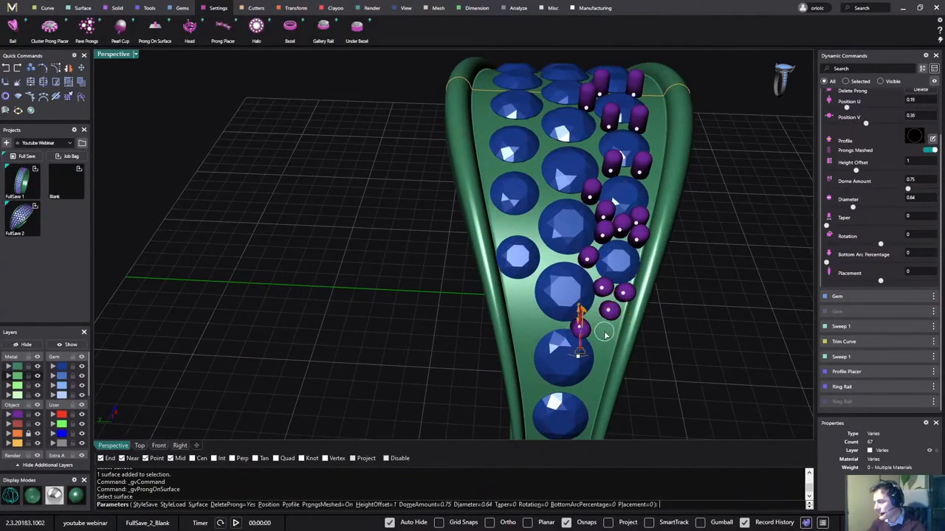
pyautogui.click(604, 334)
pyautogui.click(581, 392)
# - Place four 0.64 mm prongs around the lowest centre-row gems, ending just below the last gem, about U 0.02, V 0.26
pyautogui.moveTo(588, 386); pyautogui.dragTo(605, 340, button='right')
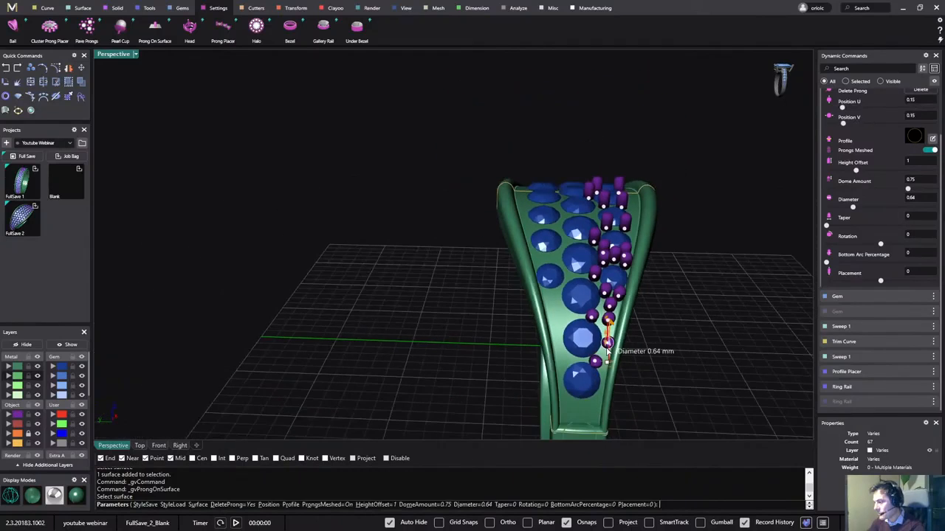
pyautogui.scroll(-3, 610, 346)
pyautogui.click(611, 348)
pyautogui.click(599, 391)
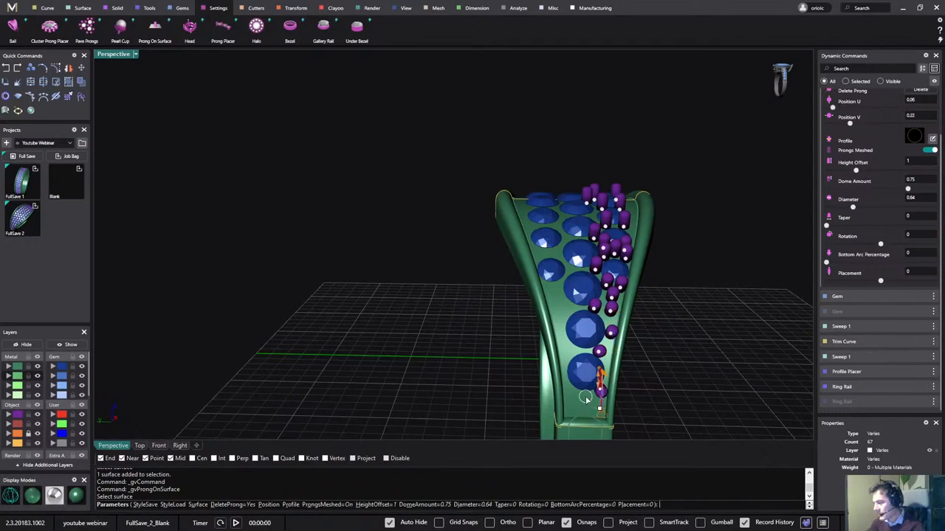
pyautogui.click(586, 399)
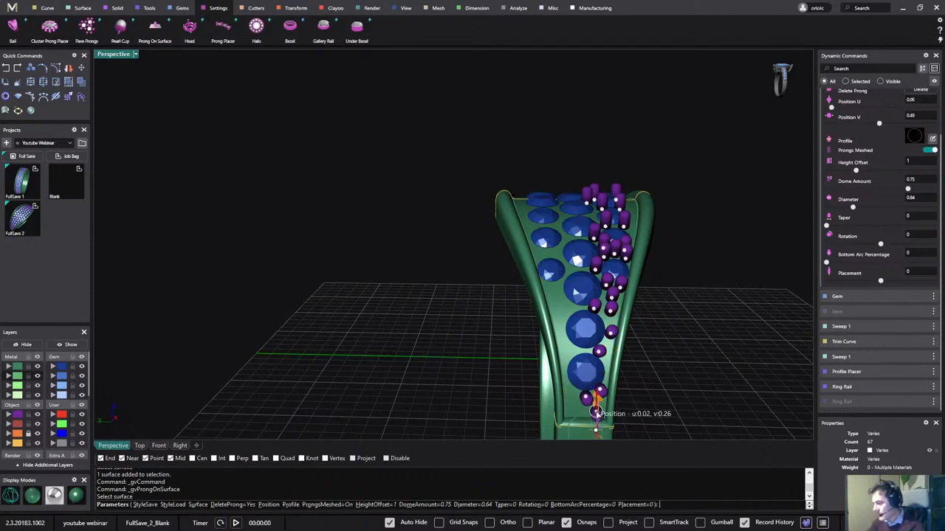
pyautogui.click(596, 413)
# - Add three prongs along the surface's outer edge beside the upper side-row gems, about U 0.48, 0.45 and 0.41, and finish Prong On Surface
pyautogui.scroll(2, 608, 346)
pyautogui.moveTo(605, 268); pyautogui.dragTo(569, 358, button='right')
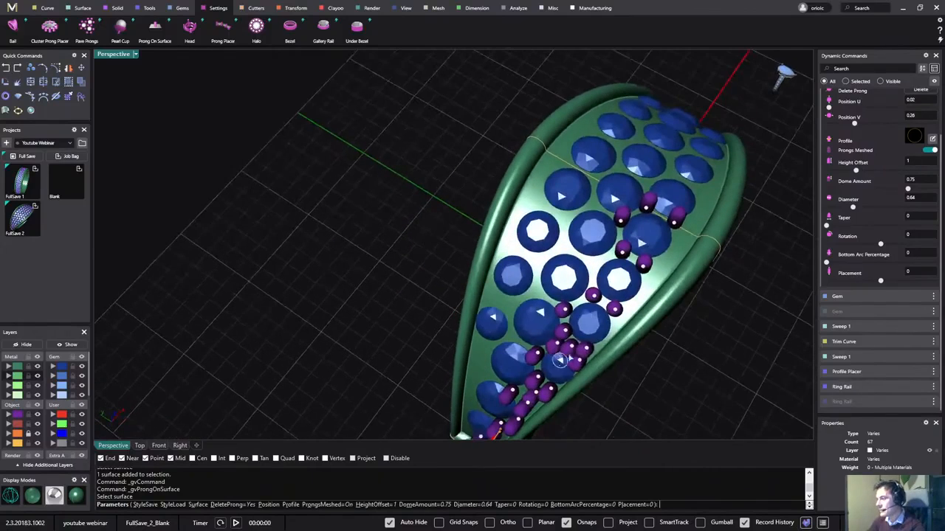
pyautogui.scroll(2, 678, 244)
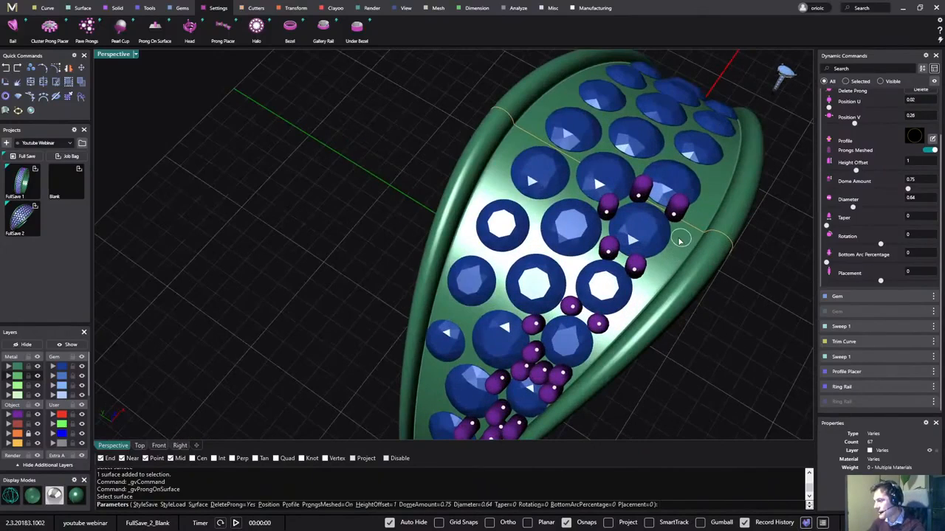
pyautogui.click(680, 241)
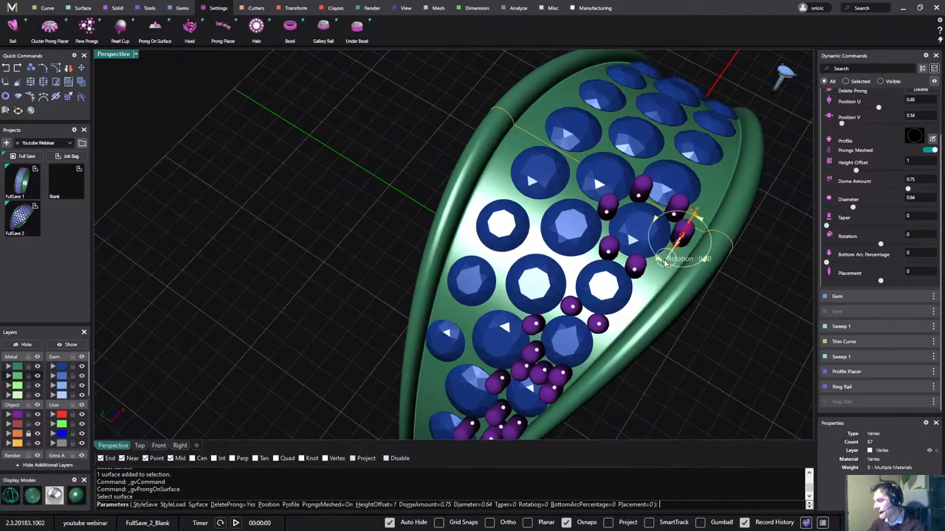
pyautogui.scroll(3, 661, 270)
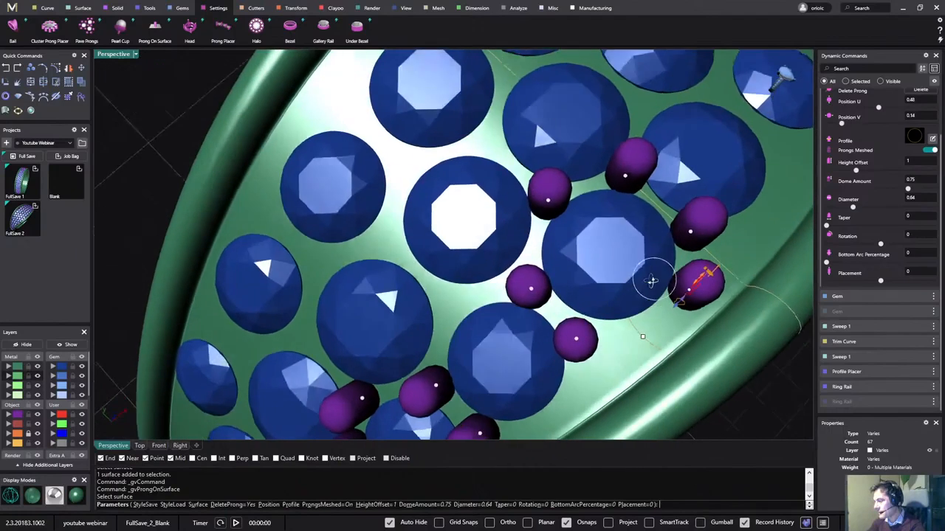
pyautogui.moveTo(651, 281); pyautogui.dragTo(644, 291, button='right')
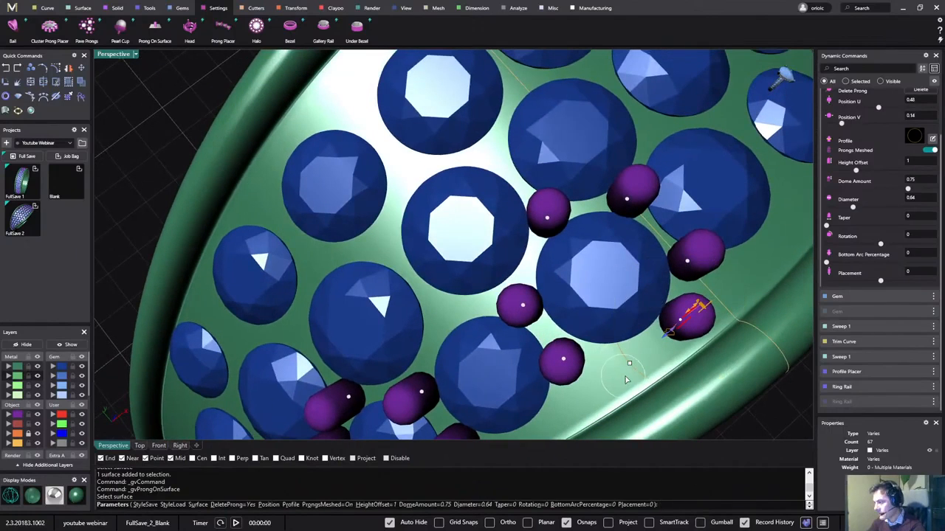
pyautogui.moveTo(628, 361)
pyautogui.keyDown('shift'); pyautogui.moveTo(589, 399); pyautogui.dragTo(624, 270, button='right'); pyautogui.keyUp('shift')
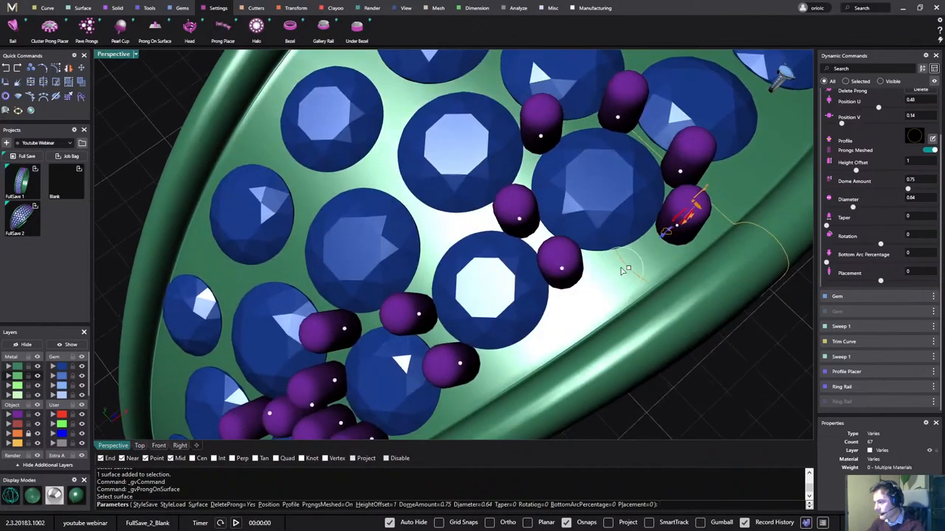
pyautogui.moveTo(626, 268)
pyautogui.moveTo(626, 269); pyautogui.dragTo(570, 319)
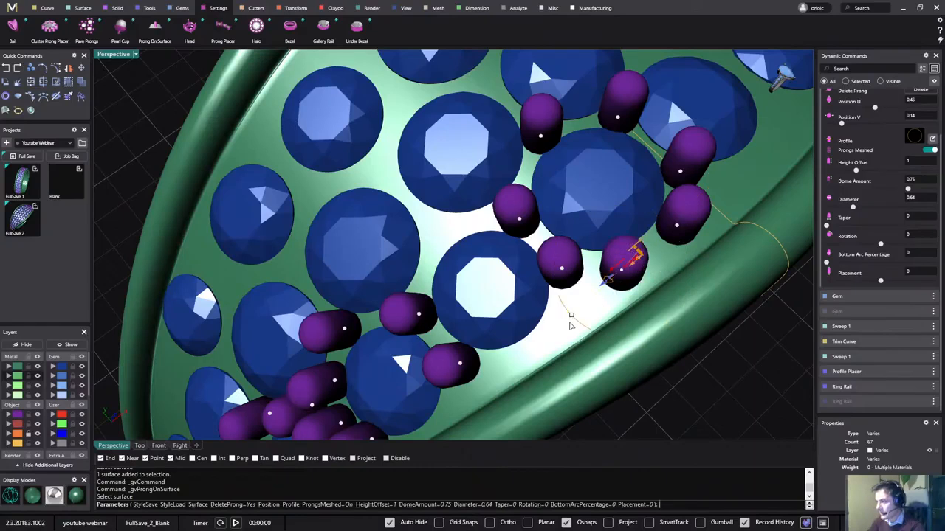
pyautogui.scroll(-6, 573, 327)
pyautogui.rightClick(710, 358)
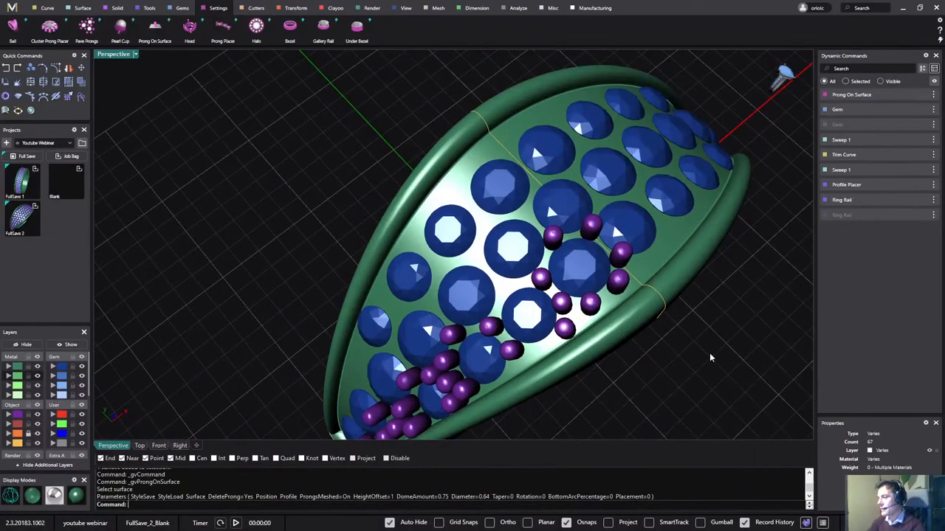
# - Mirror all the placed prongs across X and Y with Multi turned on, covering the ring's other three quarters
pyautogui.scroll(-6, 710, 357)
pyautogui.moveTo(710, 358); pyautogui.dragTo(753, 320, button='right')
pyautogui.click(649, 291)
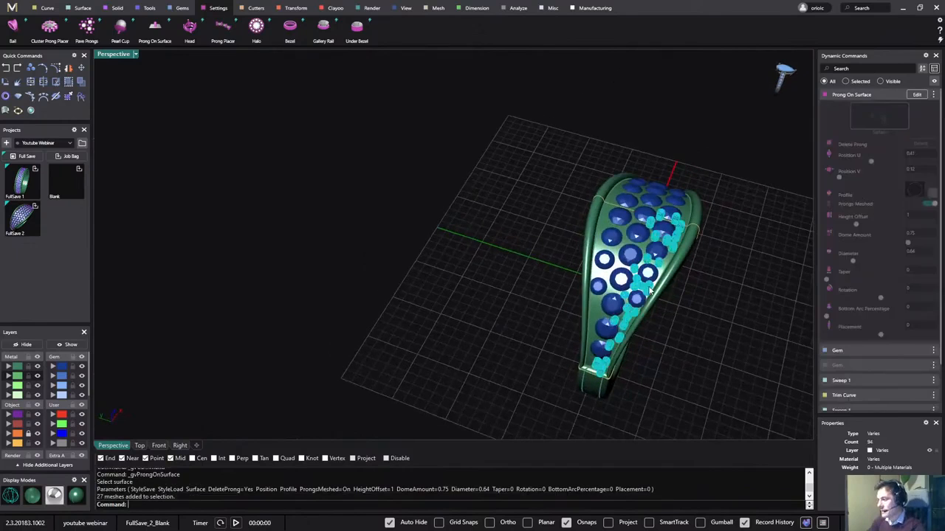
pyautogui.click(294, 8)
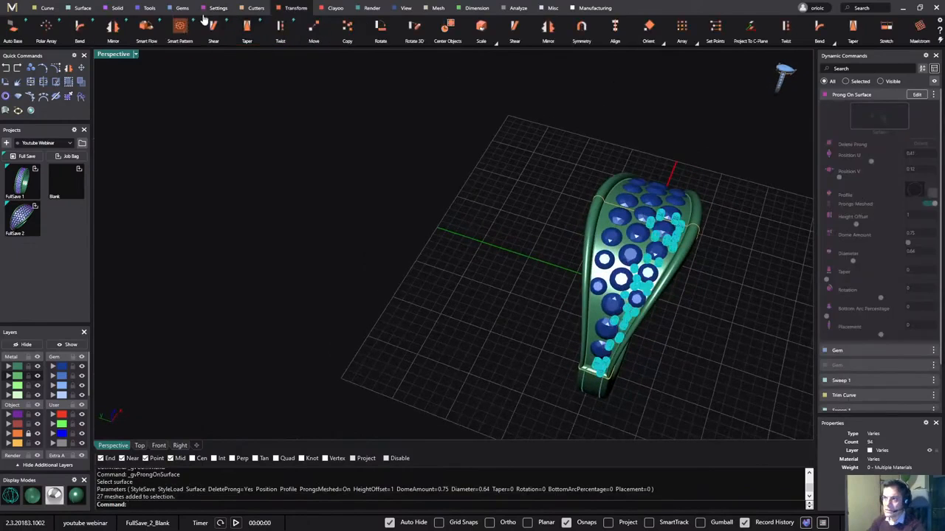
pyautogui.click(112, 30)
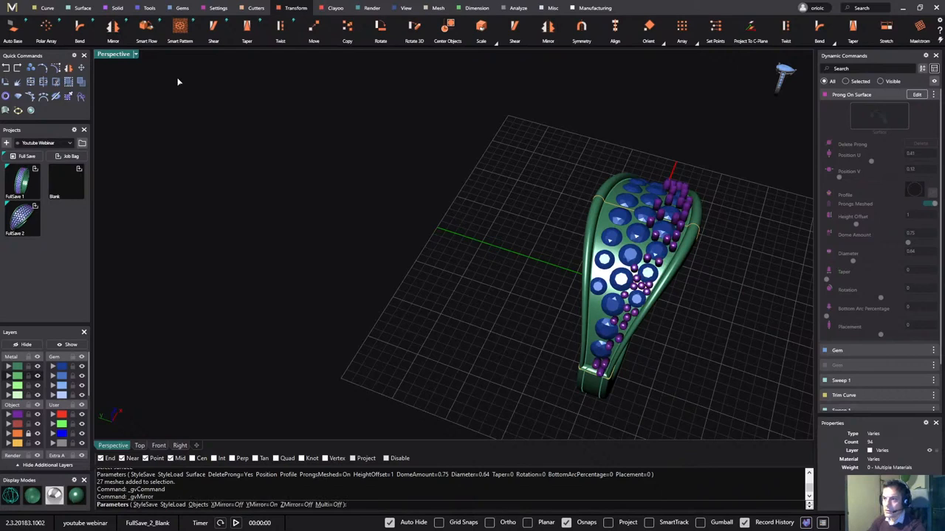
pyautogui.click(927, 144)
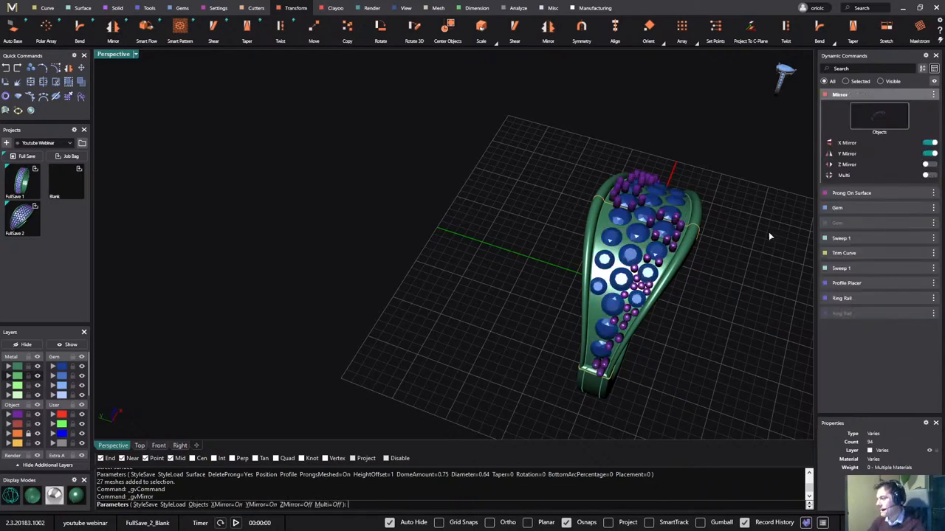
pyautogui.click(927, 176)
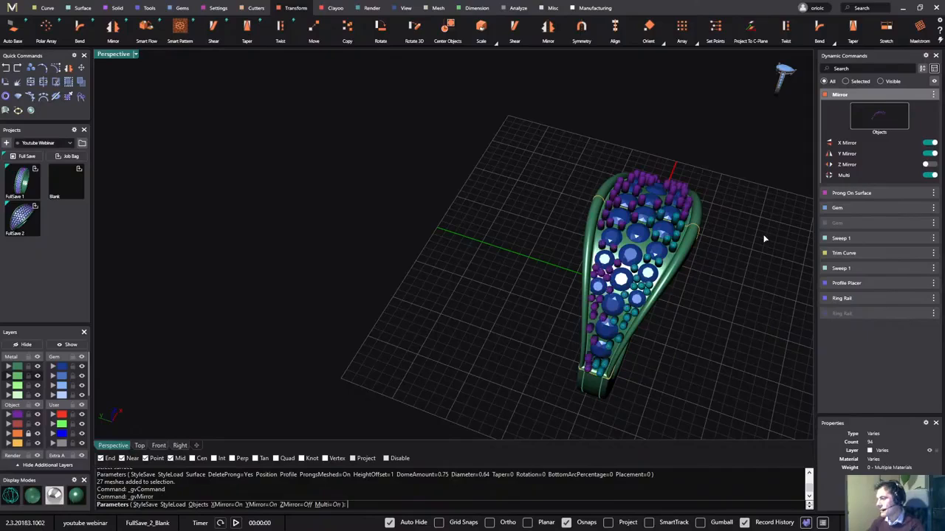
pyautogui.rightClick(764, 238)
# - Edit the existing Prong On Surface, adding prongs on both sides of a side-row gem, about U 0.4, V 0.38 and U 0.39, V 0.11
pyautogui.moveTo(762, 235); pyautogui.dragTo(499, 232, button='right')
pyautogui.moveTo(527, 277); pyautogui.dragTo(570, 238, button='right')
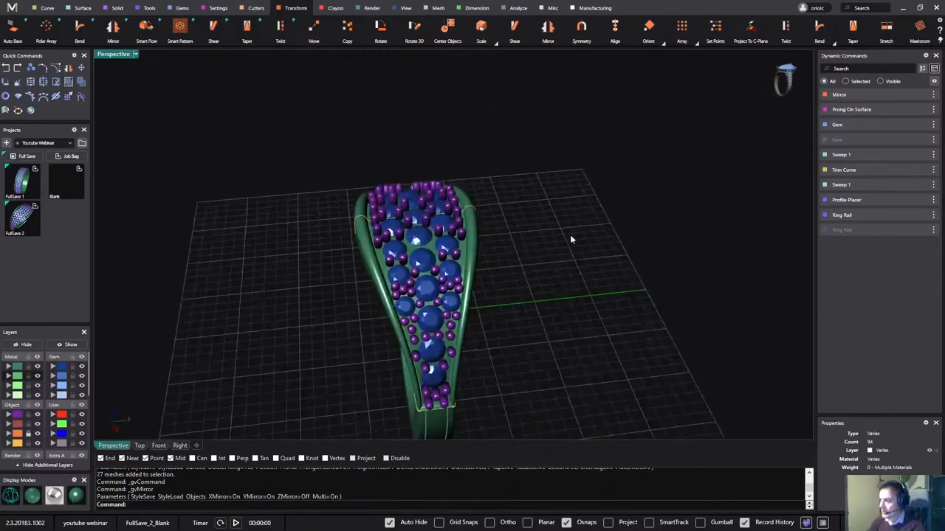
pyautogui.click(914, 111)
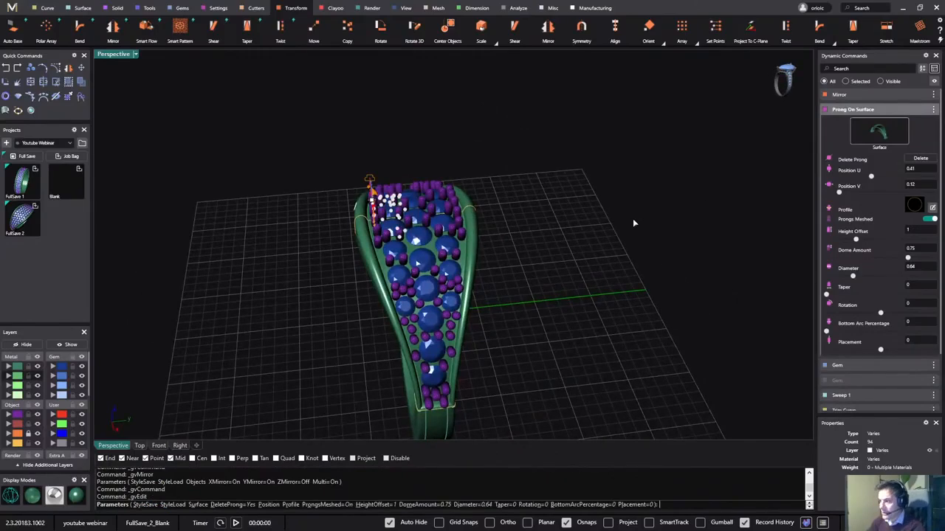
pyautogui.moveTo(633, 222); pyautogui.dragTo(684, 292, button='right')
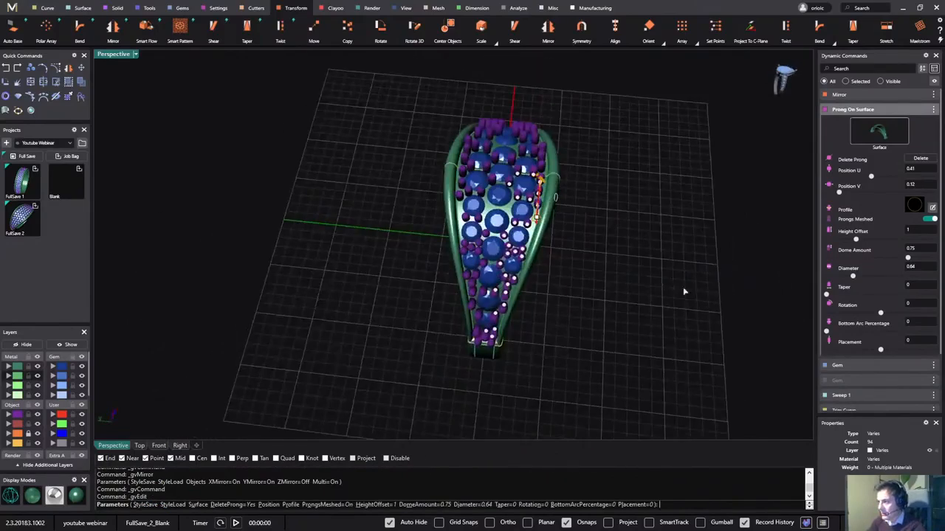
pyautogui.scroll(6, 609, 230)
pyautogui.moveTo(600, 232); pyautogui.dragTo(627, 255, button='right')
pyautogui.keyDown('shift'); pyautogui.moveTo(568, 216); pyautogui.dragTo(692, 243, button='right'); pyautogui.keyUp('shift')
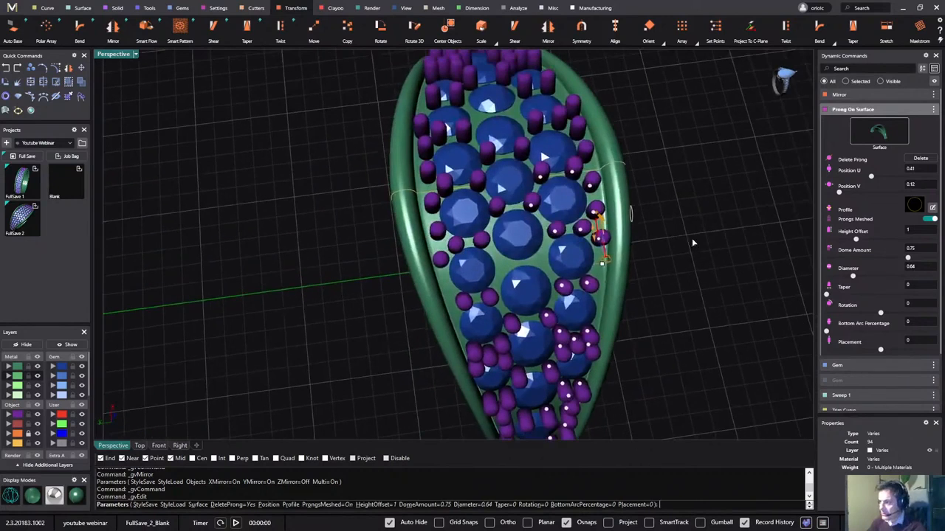
pyautogui.click(541, 261)
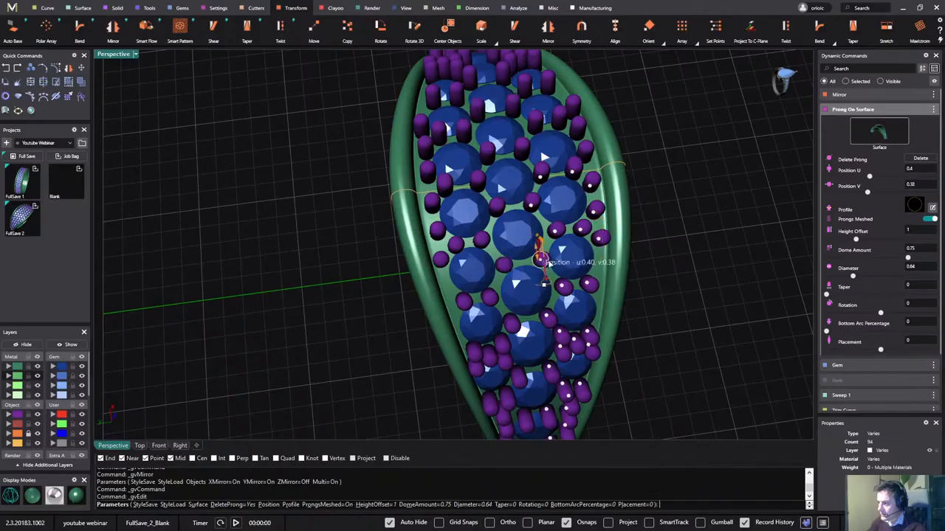
pyautogui.moveTo(691, 204); pyautogui.dragTo(675, 194, button='right')
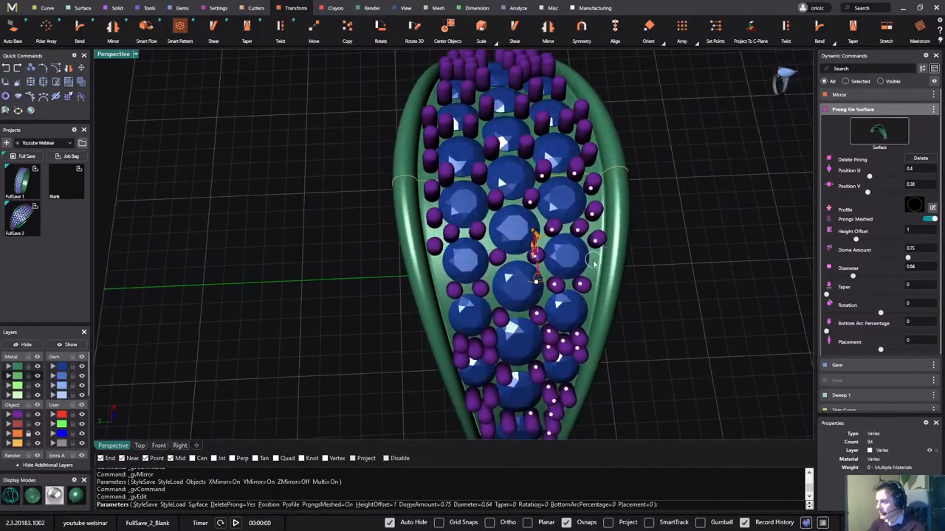
pyautogui.click(595, 265)
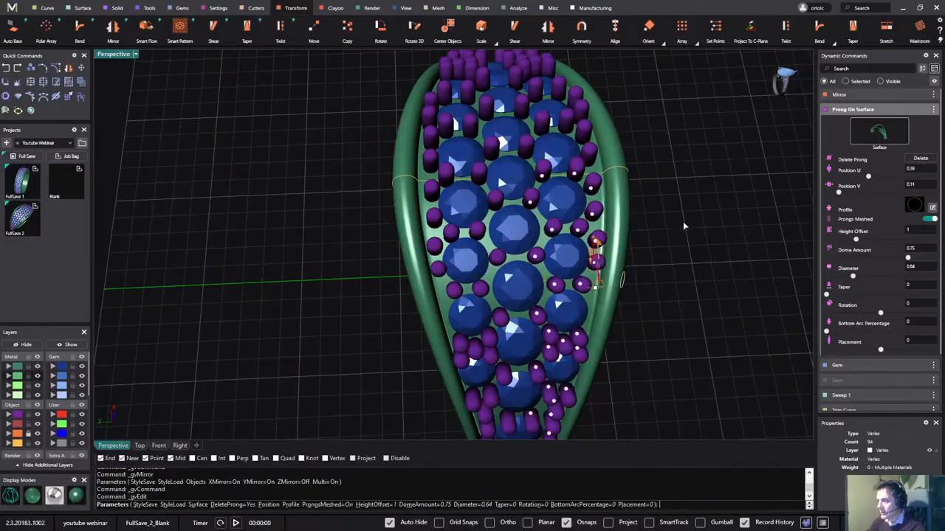
pyautogui.moveTo(685, 221); pyautogui.dragTo(691, 201, button='right')
pyautogui.rightClick(680, 178)
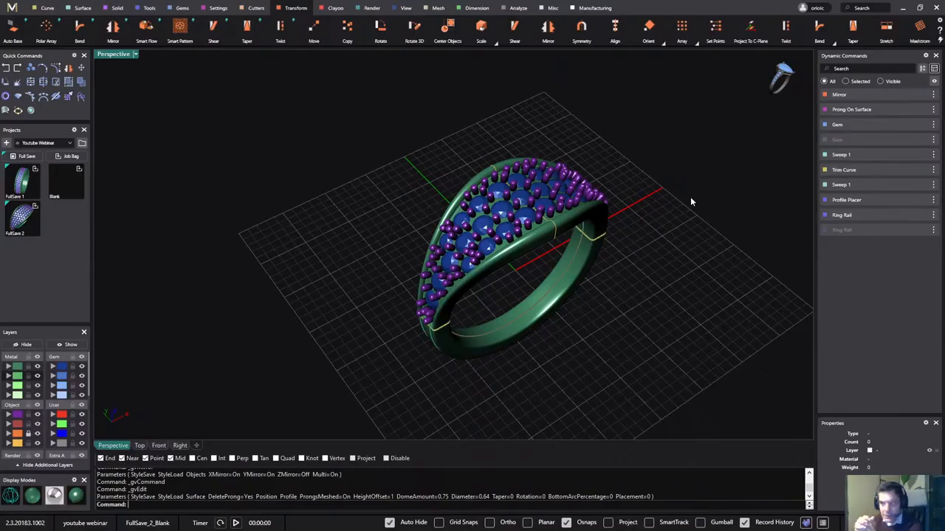
pyautogui.moveTo(235, 399); pyautogui.dragTo(226, 376, button='right')
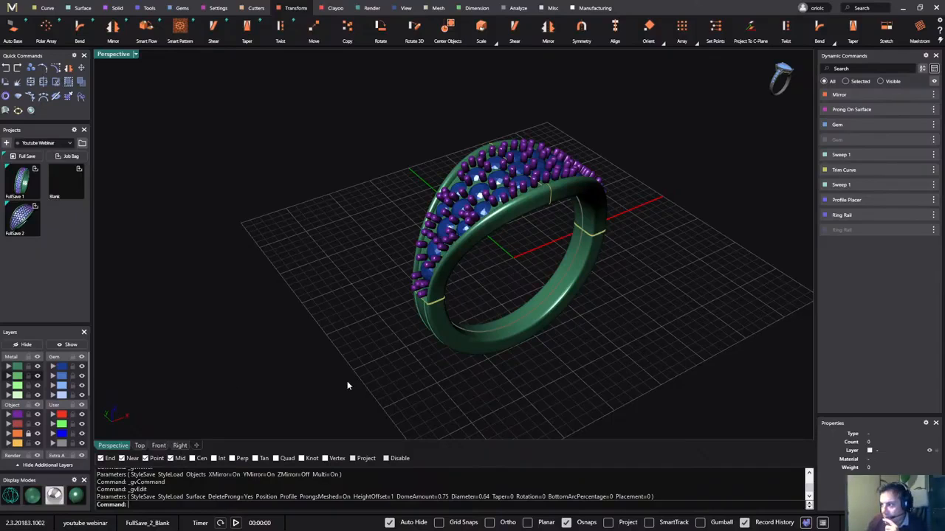
pyautogui.moveTo(347, 385)
pyautogui.mouseDown(button='right')
pyautogui.moveTo(359, 373)
pyautogui.moveTo(358, 382)
pyautogui.moveTo(357, 370)
pyautogui.mouseUp(button='right')
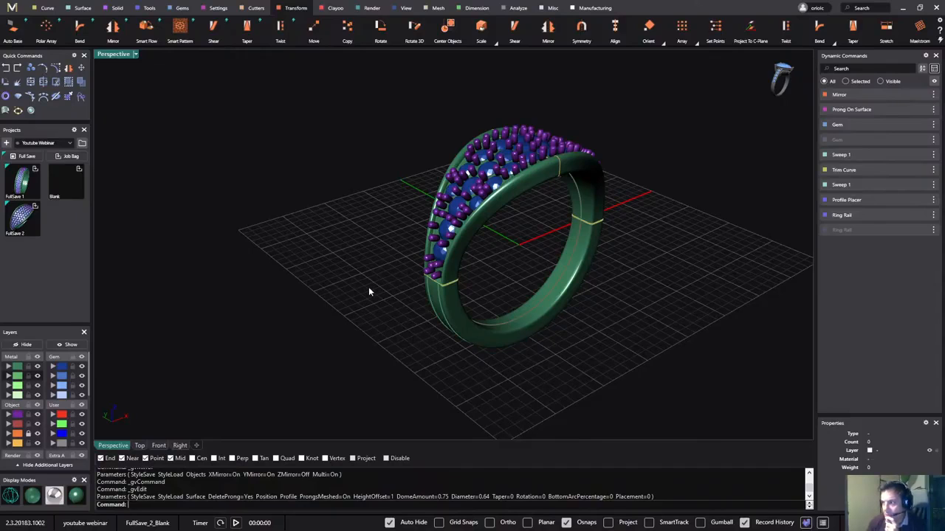
# - Reopen the ring's Profile Placer for editing and examine its mirrored cross-section in the Profile Editor, closing the editor without changing the profile
pyautogui.moveTo(497, 296); pyautogui.dragTo(455, 270, button='right')
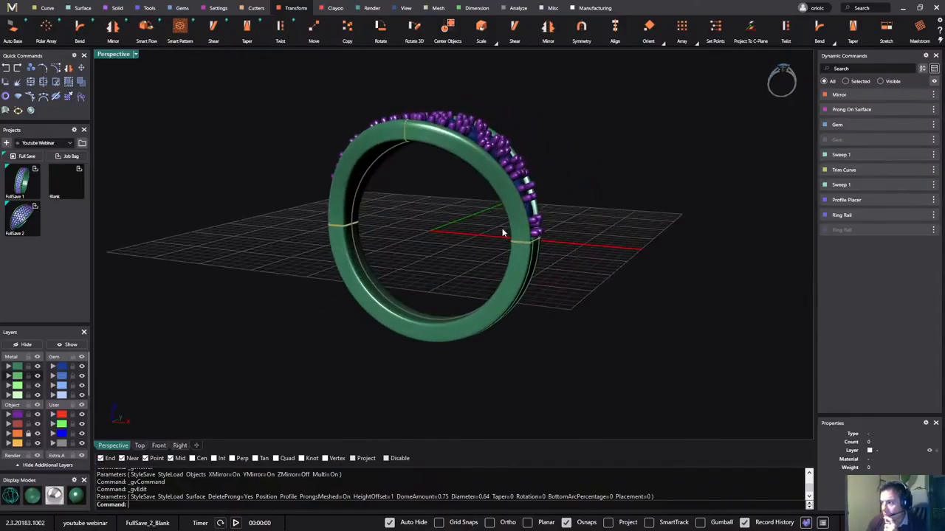
pyautogui.moveTo(444, 167); pyautogui.dragTo(554, 167, button='right')
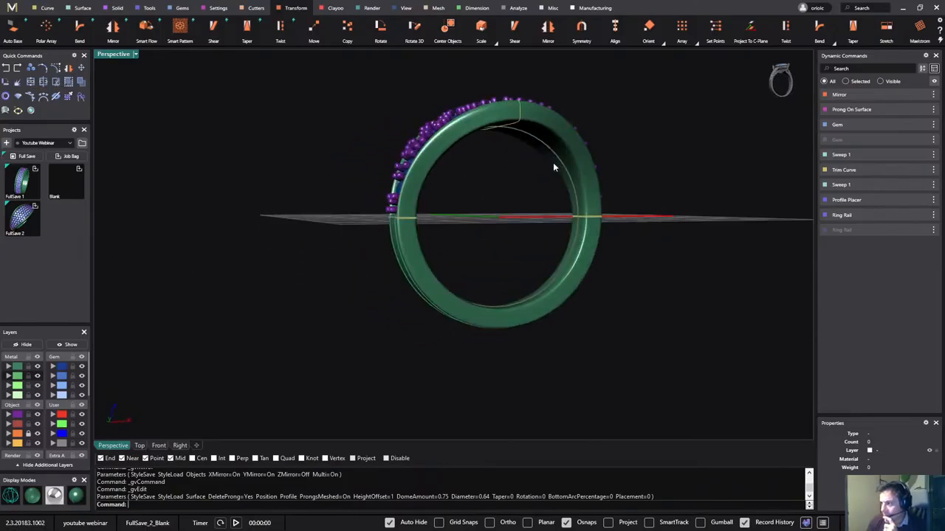
pyautogui.moveTo(484, 184); pyautogui.dragTo(268, 410, button='right')
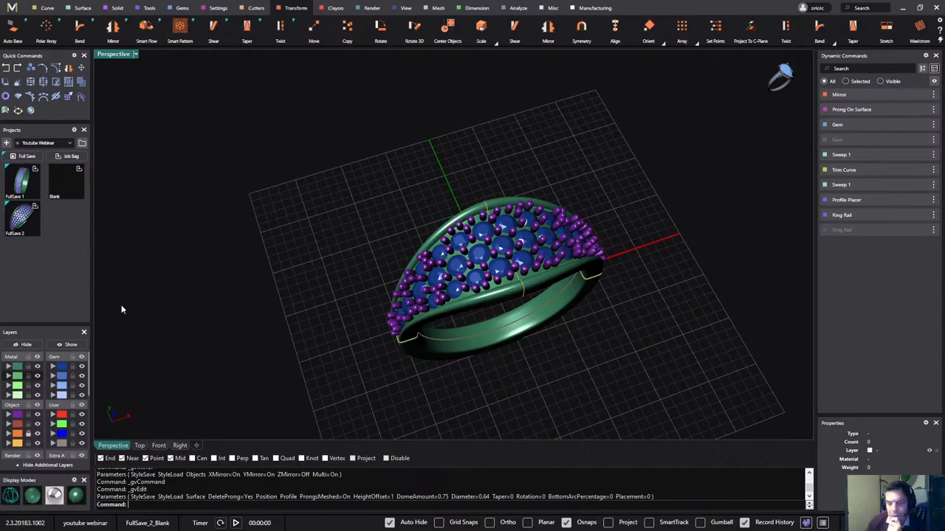
pyautogui.moveTo(122, 307); pyautogui.dragTo(383, 288, button='right')
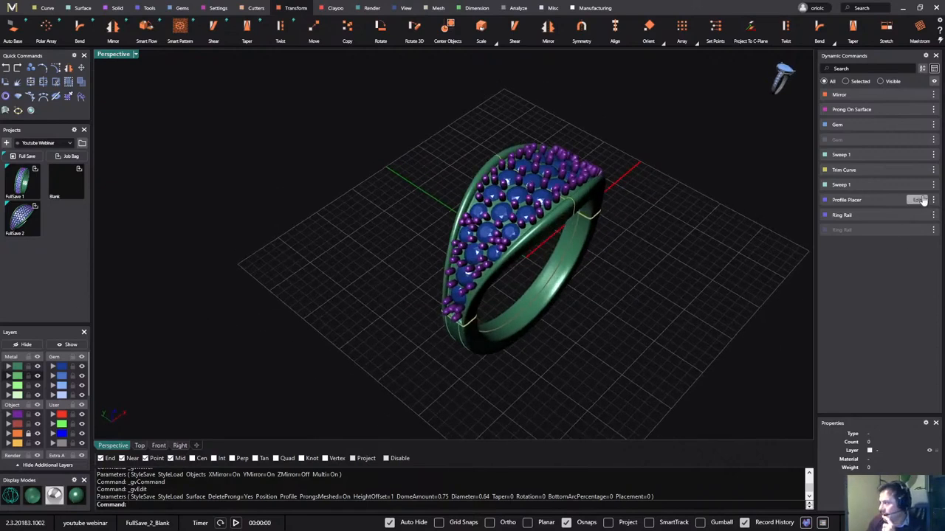
pyautogui.click(917, 199)
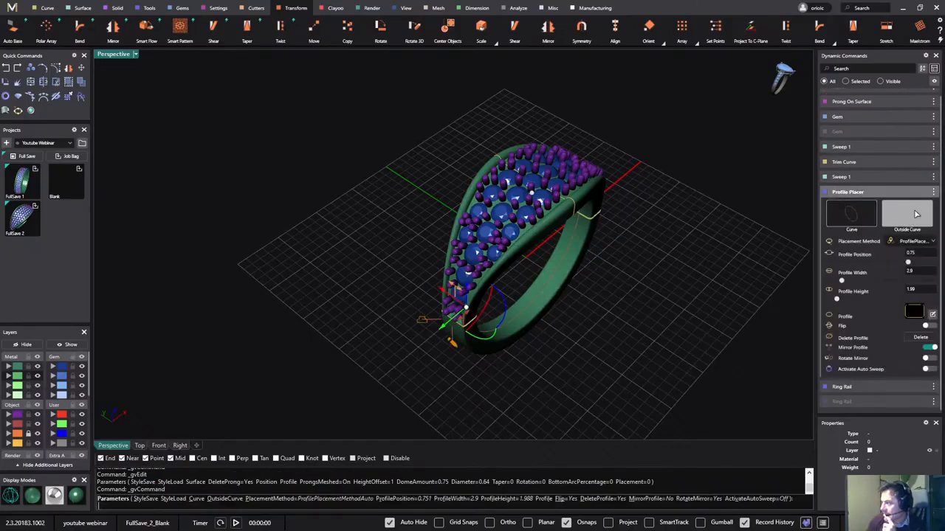
pyautogui.click(933, 315)
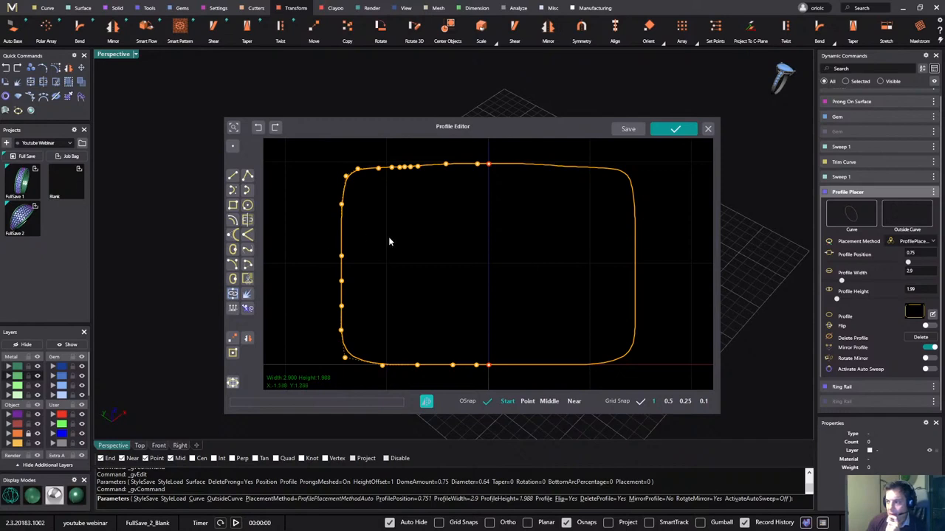
pyautogui.click(708, 129)
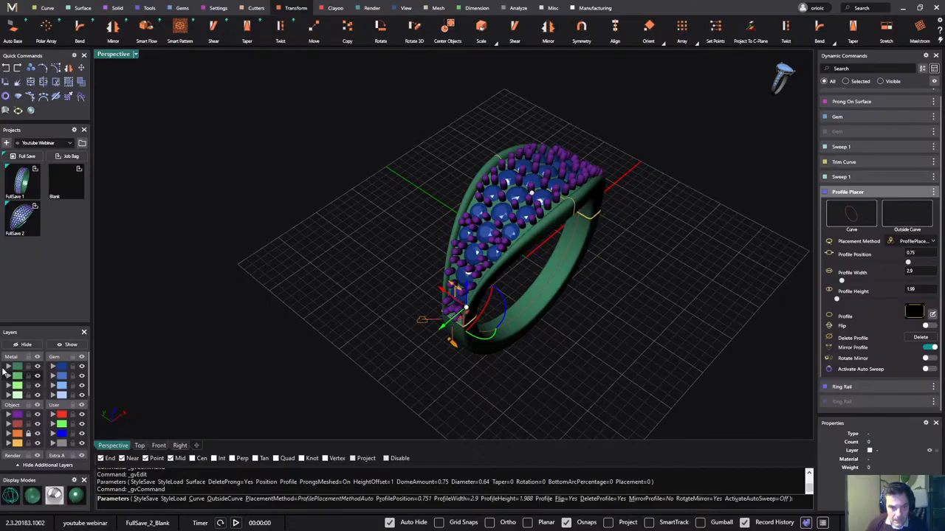
pyautogui.moveTo(339, 282); pyautogui.dragTo(347, 270, button='right')
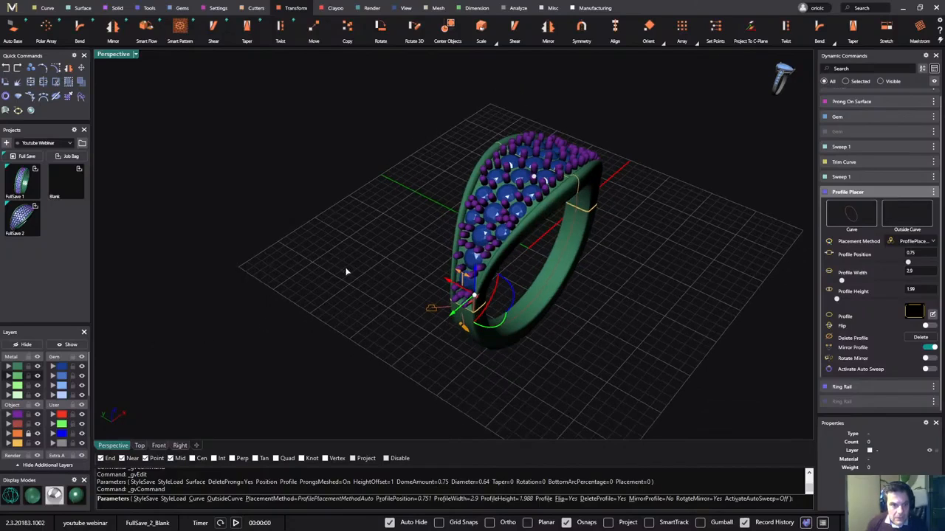